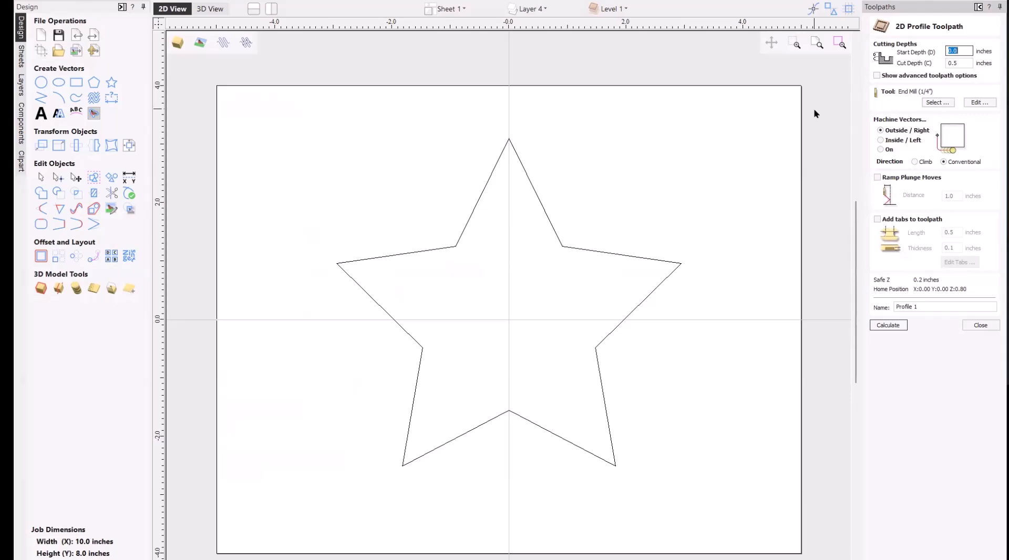
- Set the profile toolpath's cut depth to 0.51 inches and show the advanced toolpath options
{"action": "left_click", "coordinate": [965, 63]}
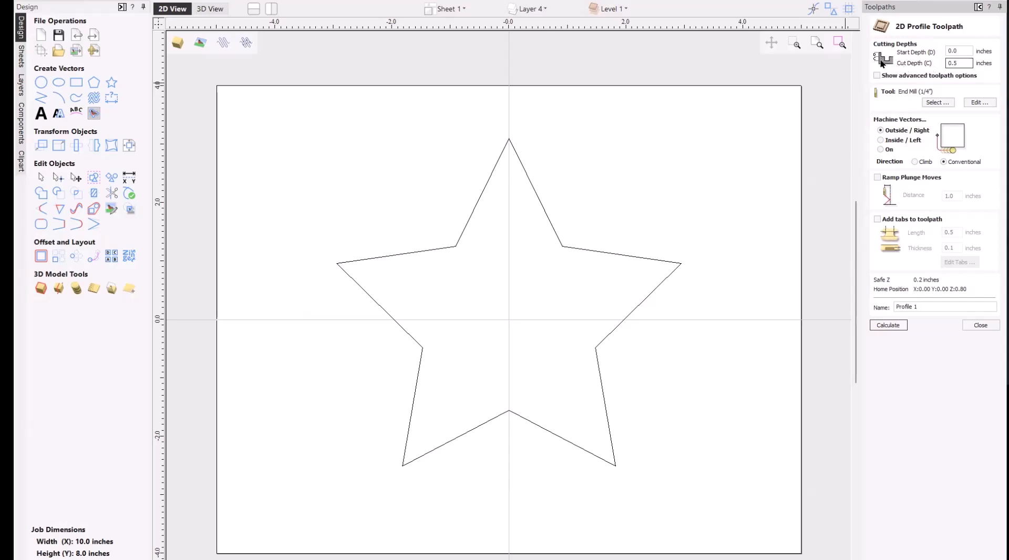
{"action": "double_click", "coordinate": [959, 50]}
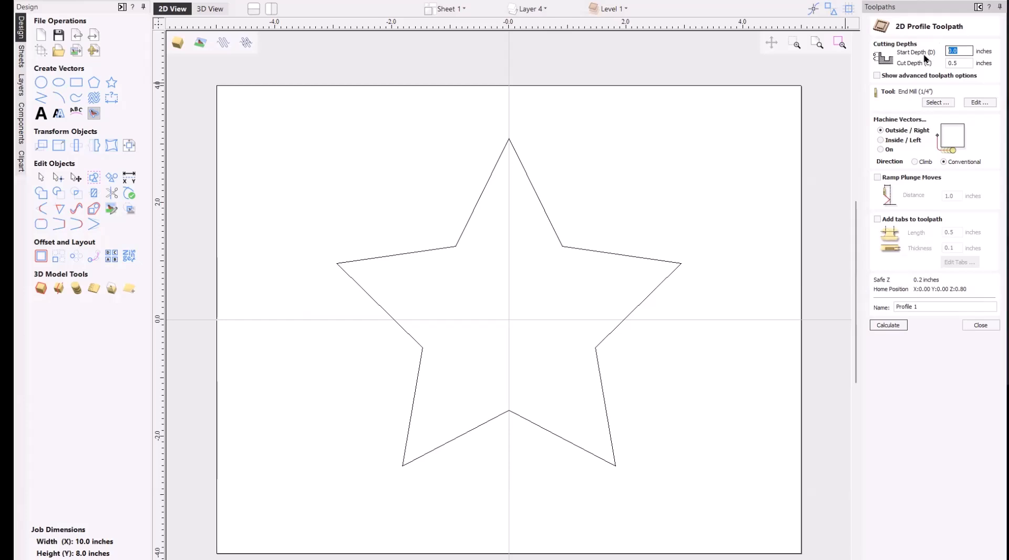
{"action": "left_click", "coordinate": [963, 50]}
{"action": "left_click", "coordinate": [962, 63]}
{"action": "left_click", "coordinate": [968, 63]}
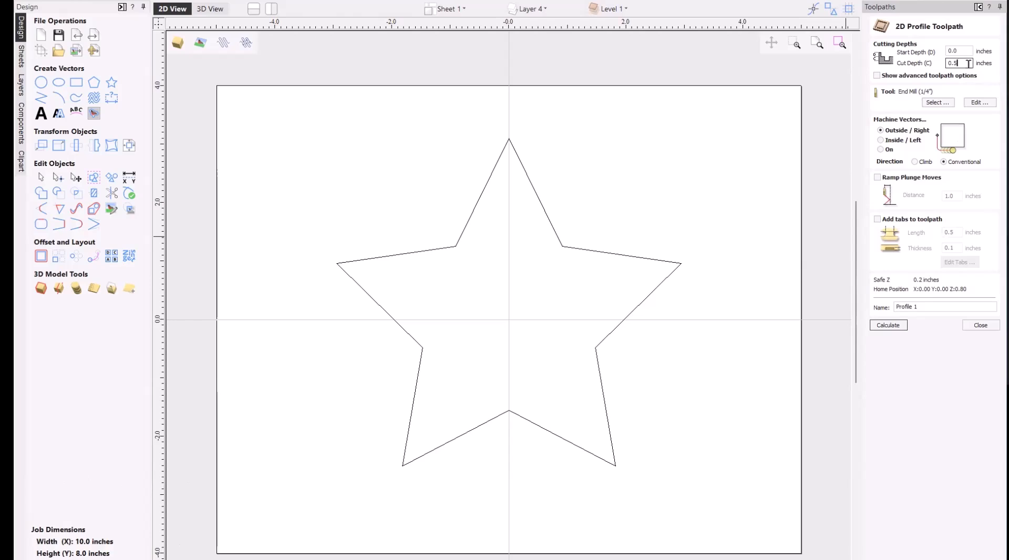
{"action": "type", "text": "1"}
{"action": "key", "text": "BackSpace"}
{"action": "type", "text": "2"}
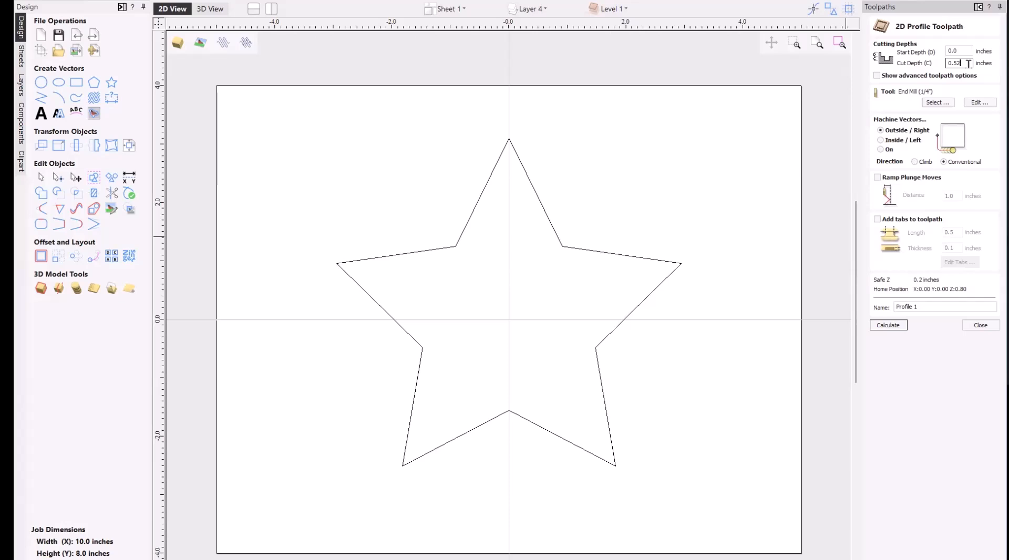
{"action": "key", "text": "BackSpace"}
{"action": "type", "text": "1"}
{"action": "left_click", "coordinate": [876, 76]}
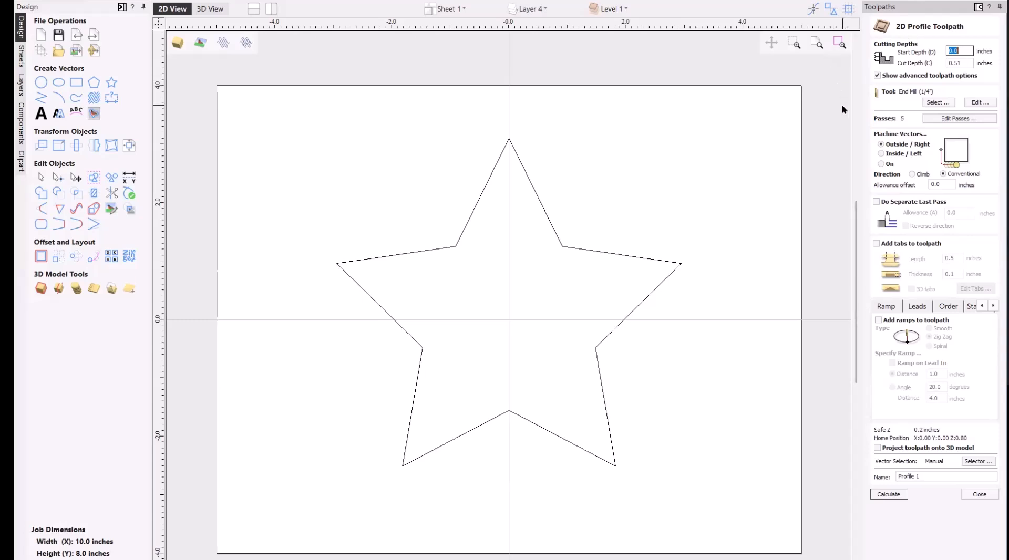
- Look through the metric and imperial groups in the tool selection, and close it and the profile toolpath settings without selecting a tool
{"action": "left_click", "coordinate": [941, 103]}
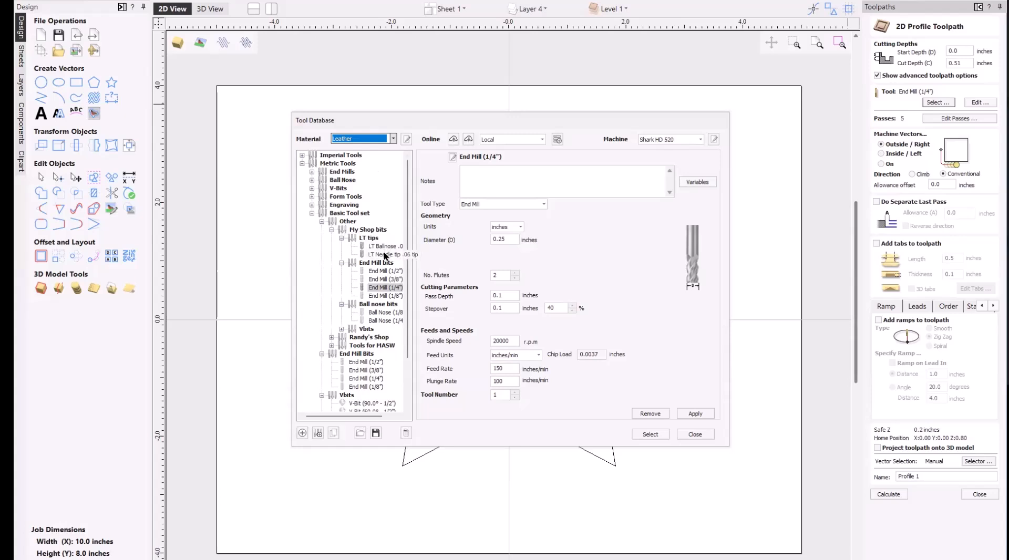
{"action": "left_click", "coordinate": [379, 288]}
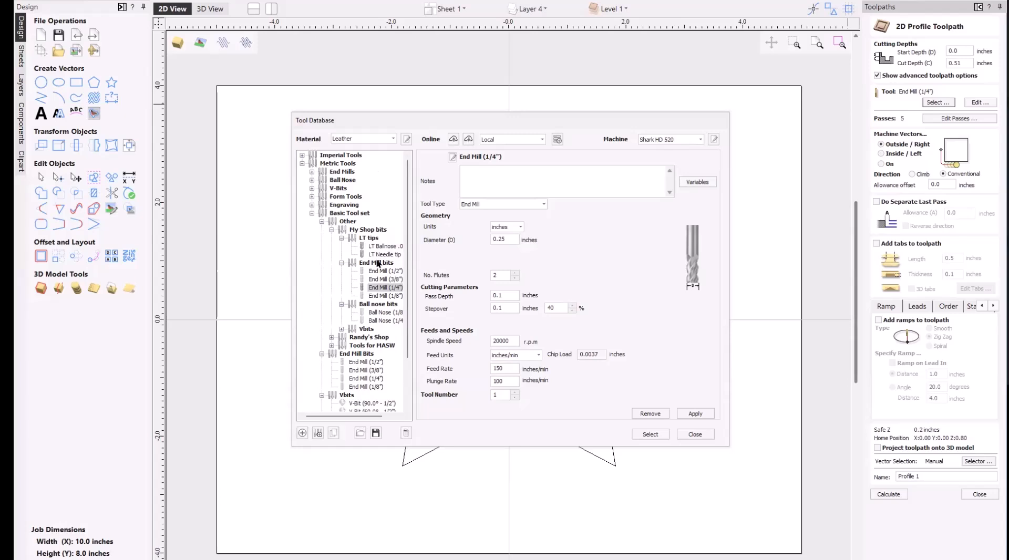
{"action": "left_click", "coordinate": [302, 164]}
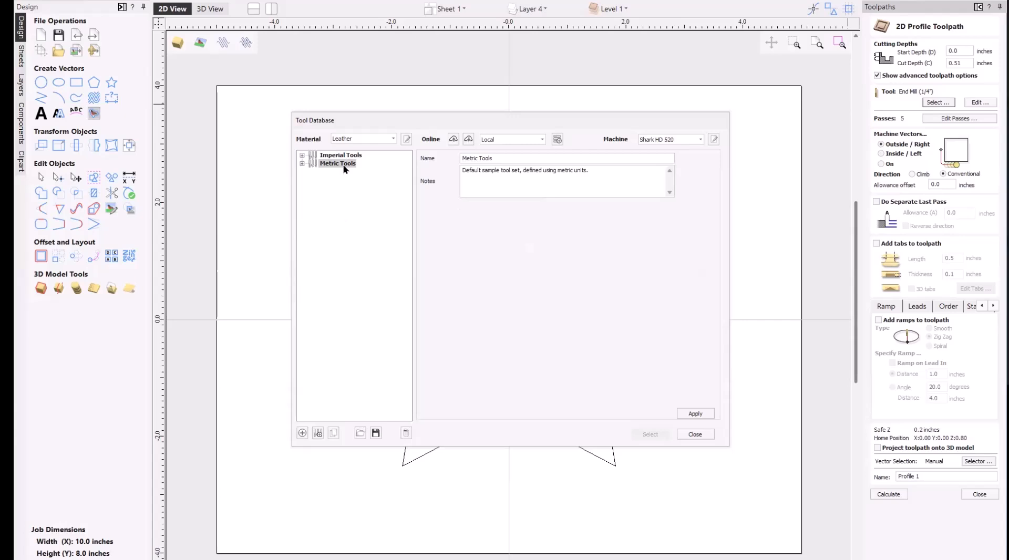
{"action": "left_click", "coordinate": [303, 155]}
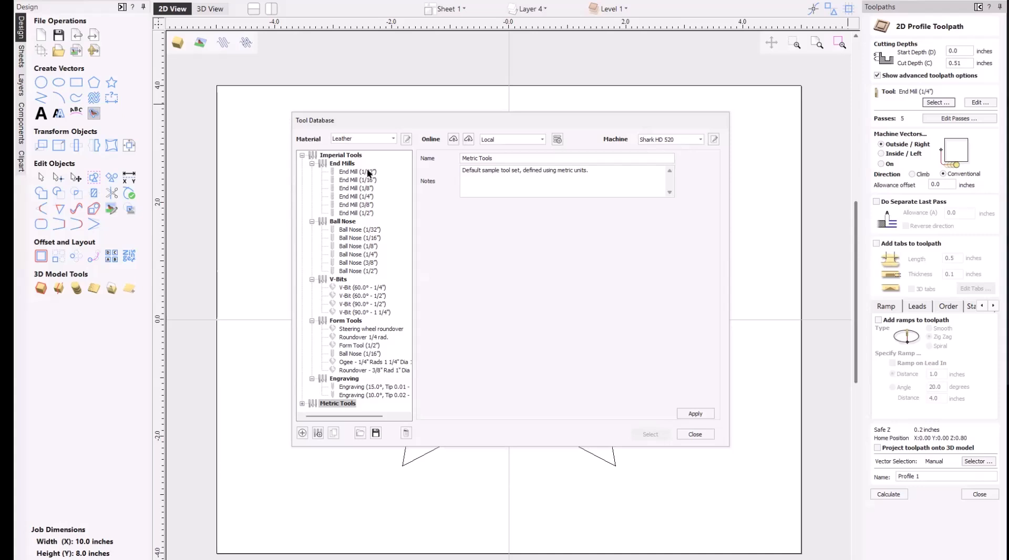
{"action": "left_click", "coordinate": [302, 156]}
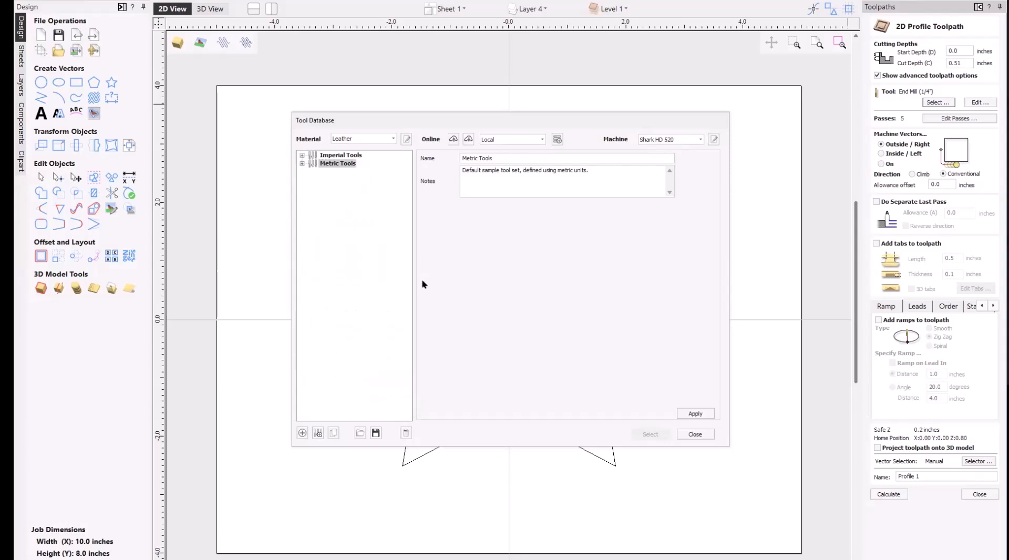
{"action": "left_click", "coordinate": [693, 436]}
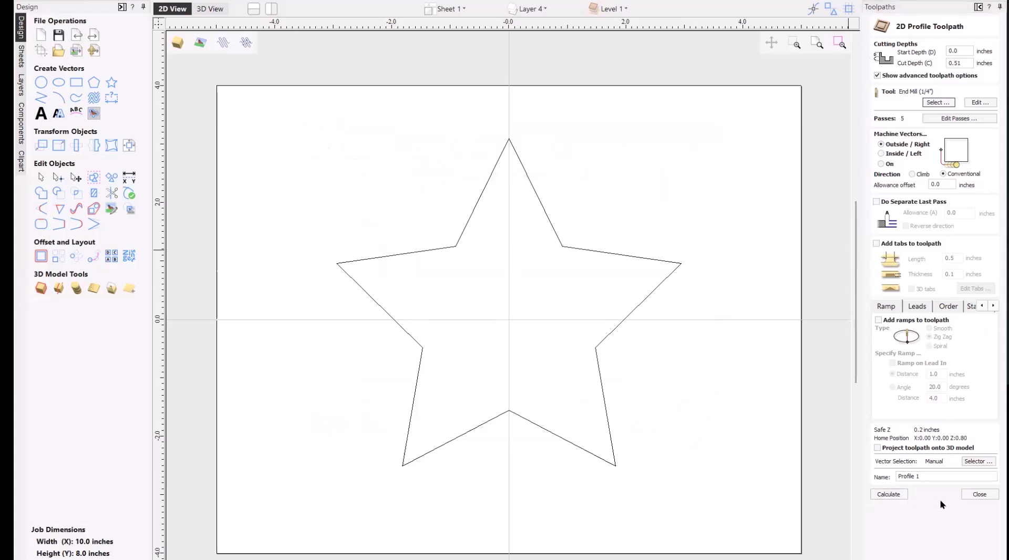
{"action": "left_click", "coordinate": [978, 494]}
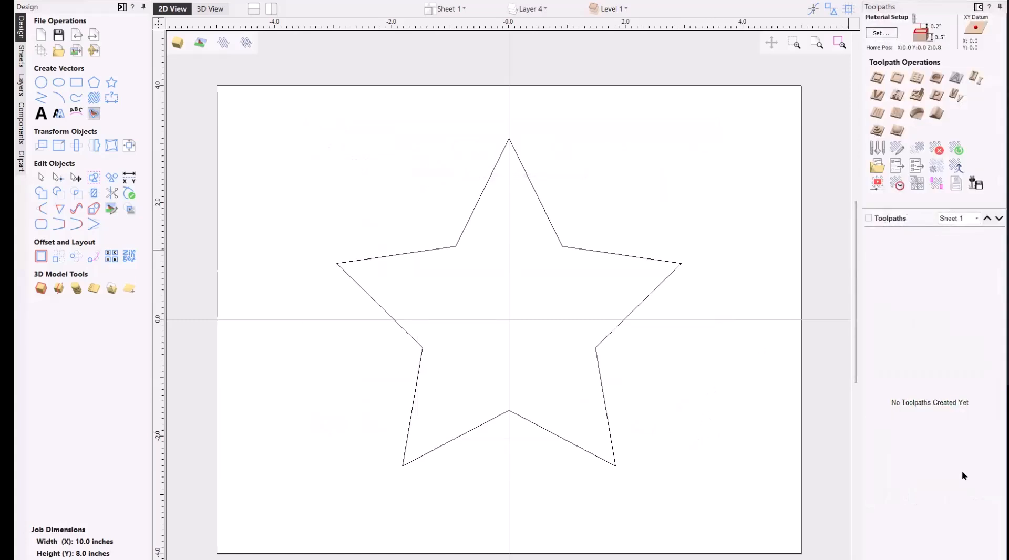
- Open the tool database from the toolpath operations and set its material to Hardwood
{"action": "left_click", "coordinate": [877, 152]}
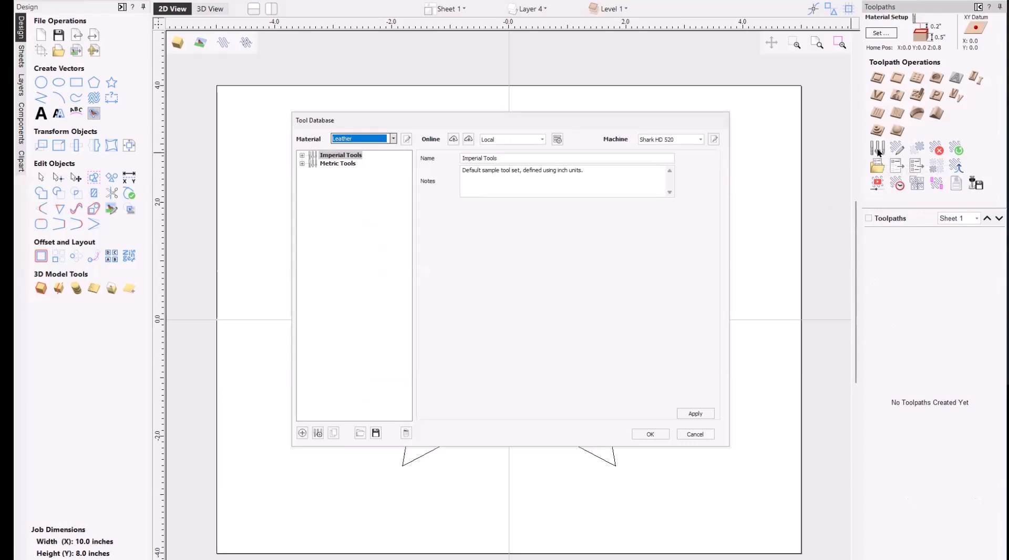
{"action": "left_click", "coordinate": [393, 139]}
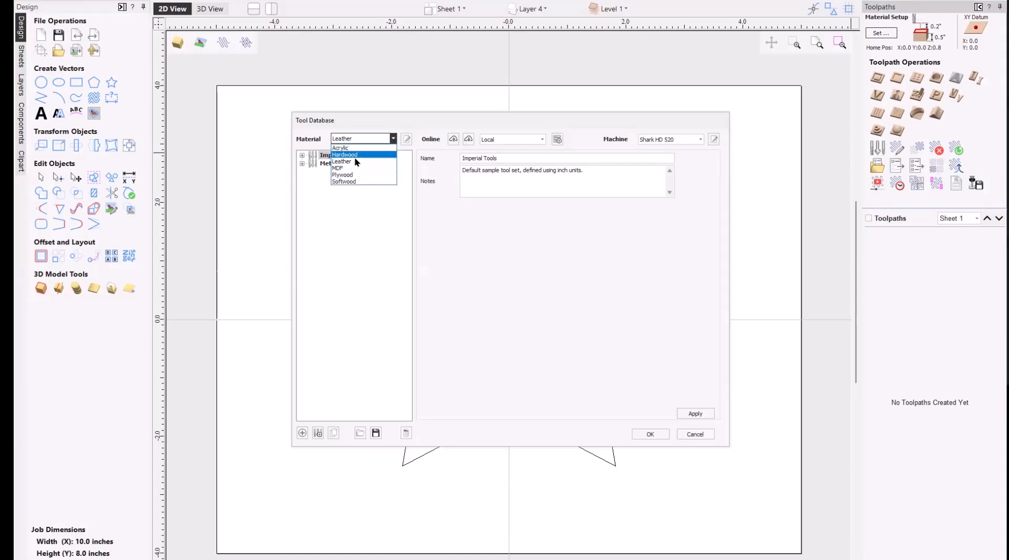
{"action": "left_click", "coordinate": [355, 155]}
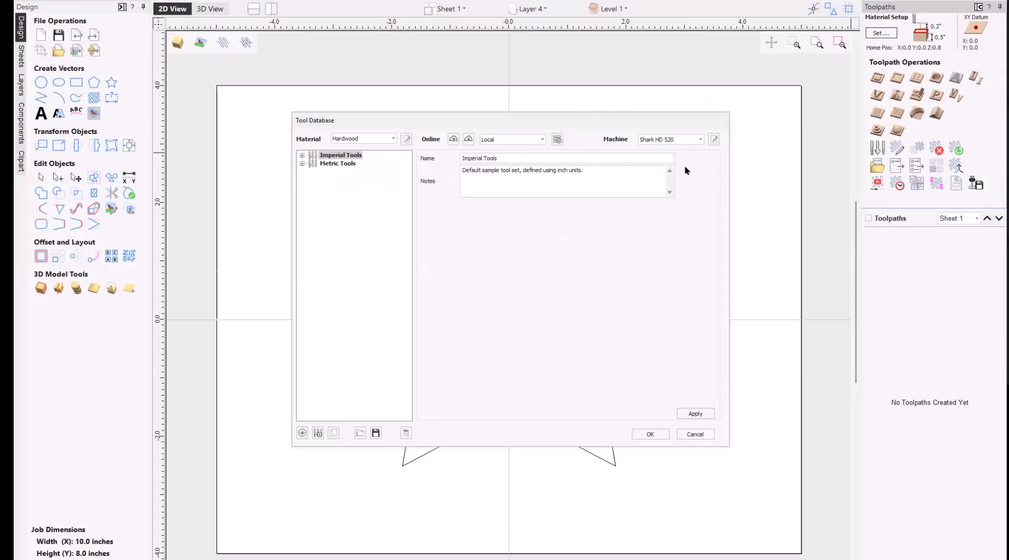
- Examine the machine and material choices in the tool database, keeping Shark HD 520 and Hardwood
{"action": "left_click", "coordinate": [701, 140]}
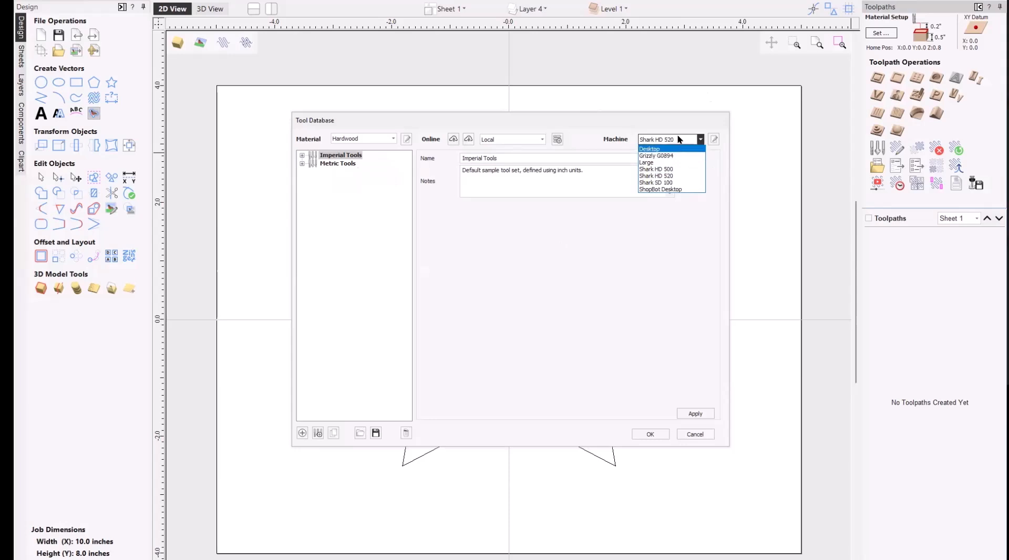
{"action": "left_click", "coordinate": [673, 118]}
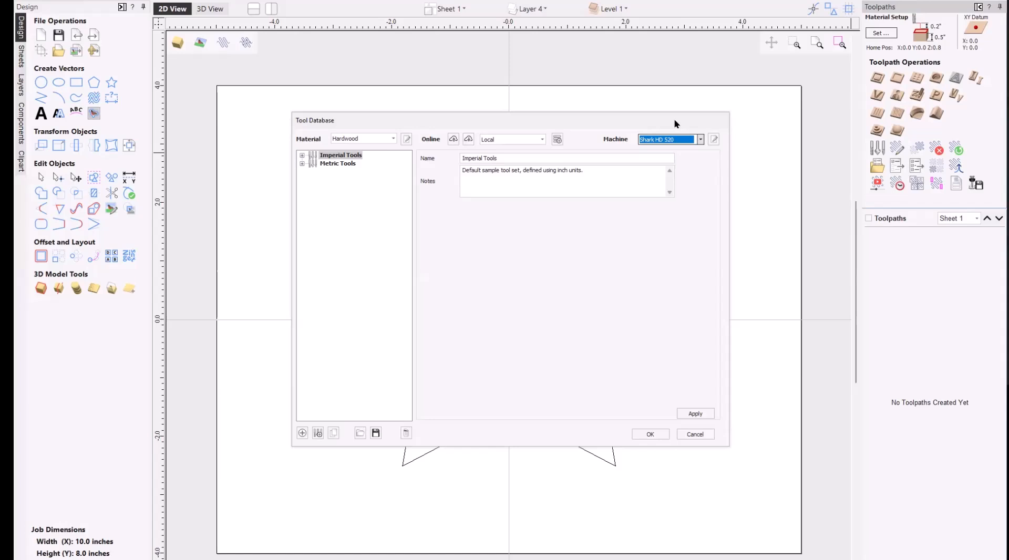
{"action": "left_click", "coordinate": [686, 140]}
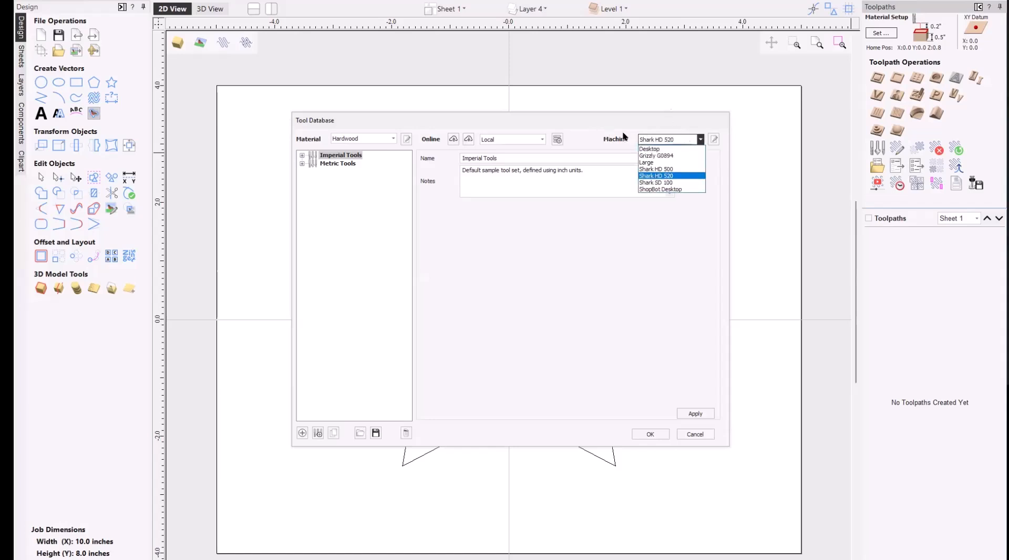
{"action": "left_click", "coordinate": [663, 142]}
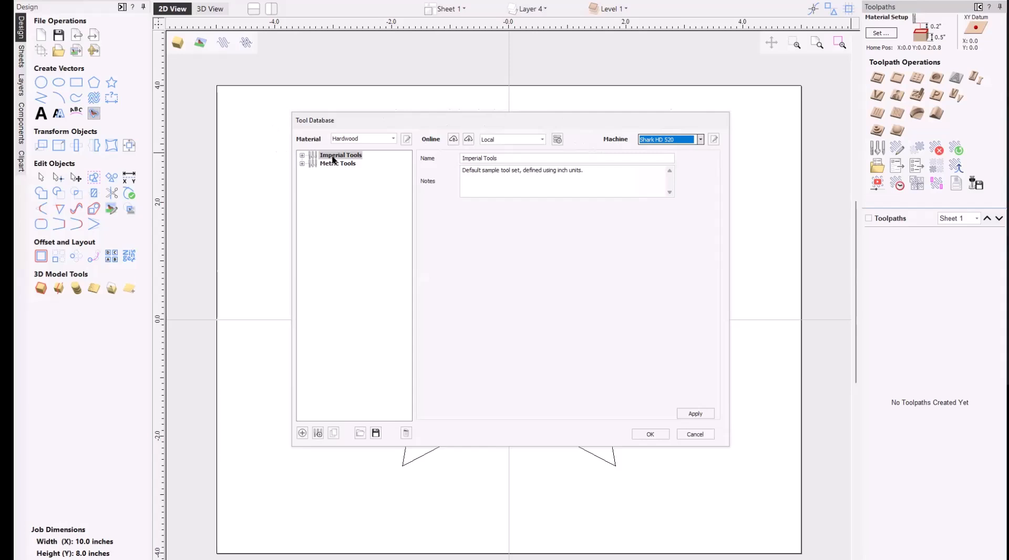
{"action": "left_click", "coordinate": [393, 138]}
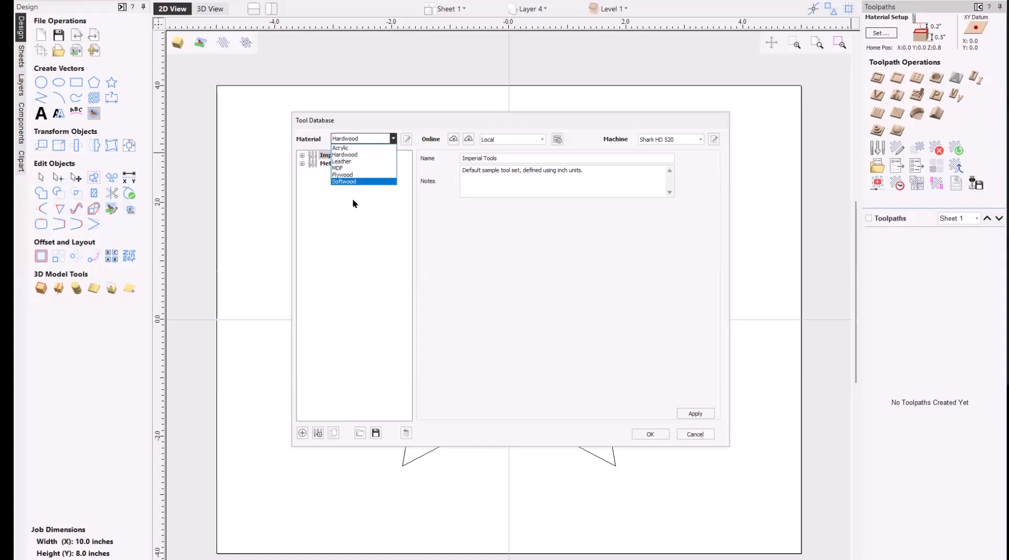
{"action": "left_click", "coordinate": [353, 157]}
{"action": "left_click", "coordinate": [367, 140]}
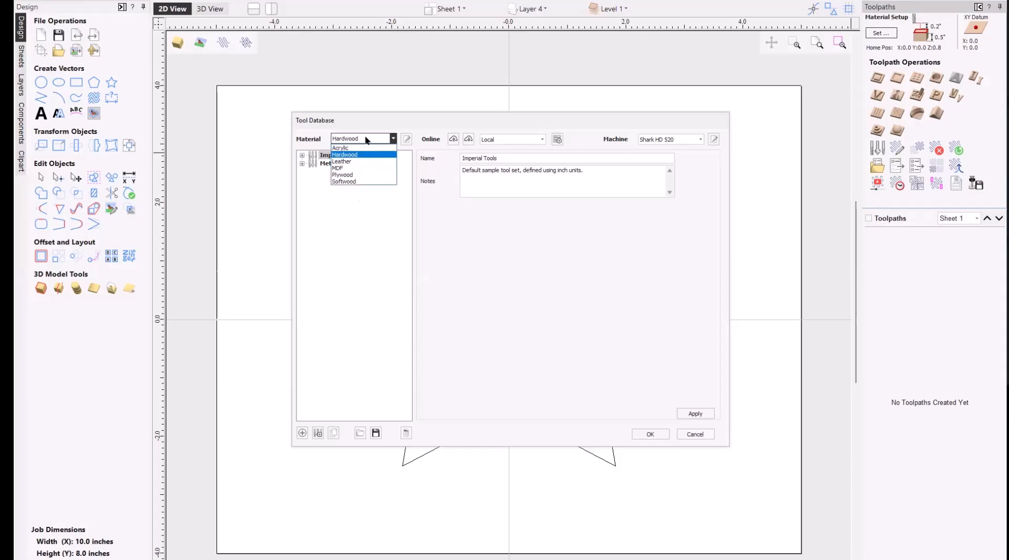
{"action": "left_click", "coordinate": [372, 127]}
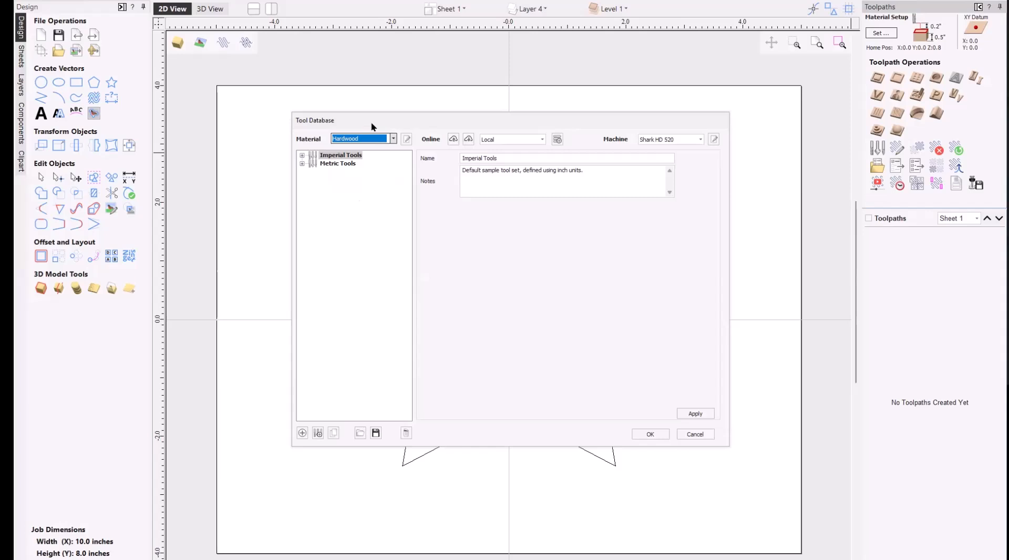
- Create a tool group named My Tools at the same level as Imperial Tools and Metric Tools
{"action": "left_click", "coordinate": [381, 177]}
{"action": "left_click", "coordinate": [325, 165]}
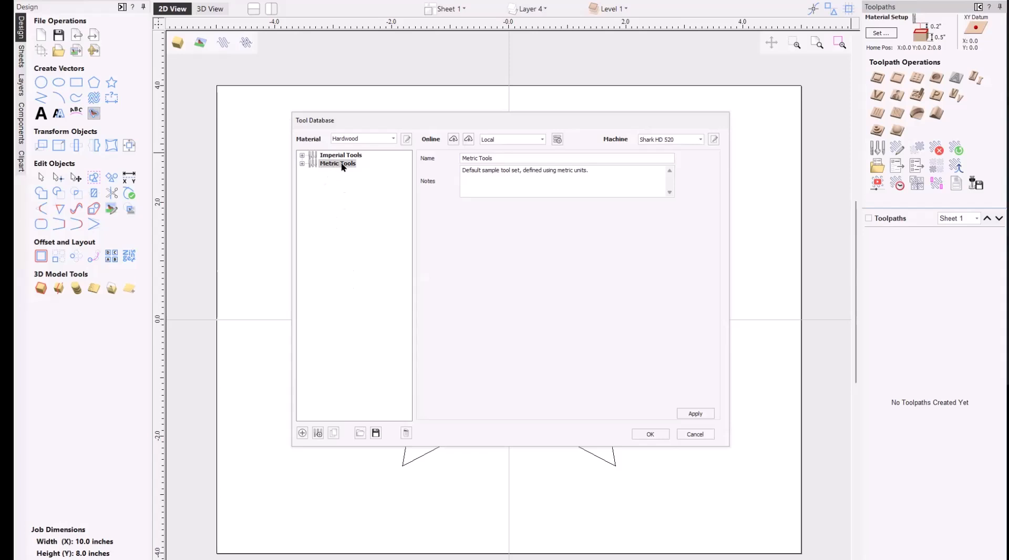
{"action": "left_click", "coordinate": [317, 433]}
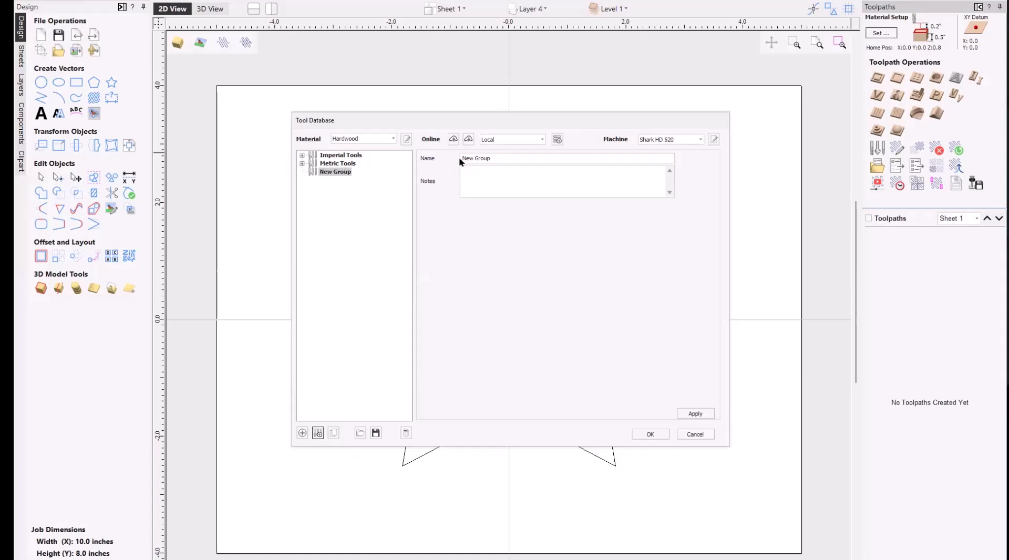
{"action": "left_click", "coordinate": [499, 158]}
{"action": "left_click_drag", "start_coordinate": [499, 158], "coordinate": [456, 156]}
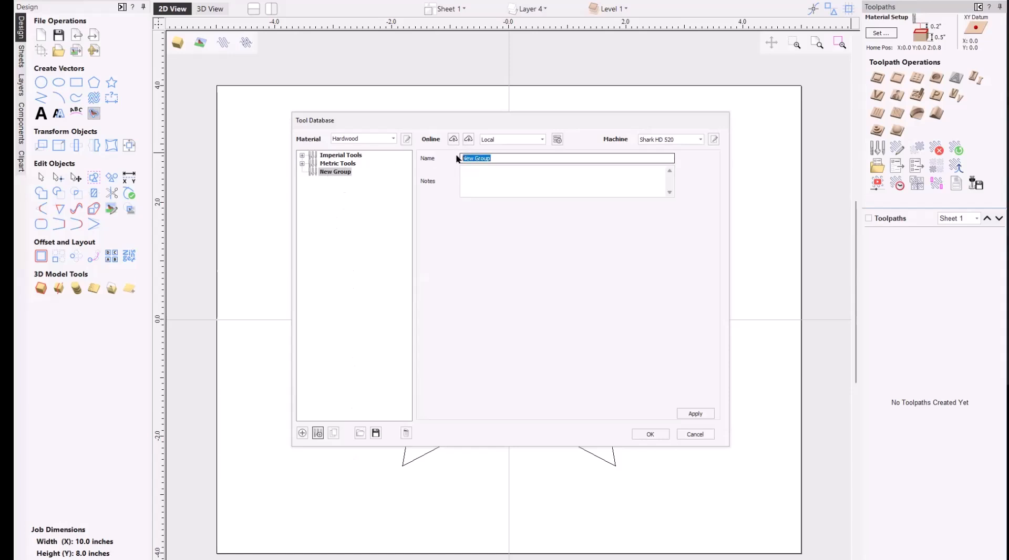
{"action": "type", "text": "My Tools"}
{"action": "left_click", "coordinate": [695, 414]}
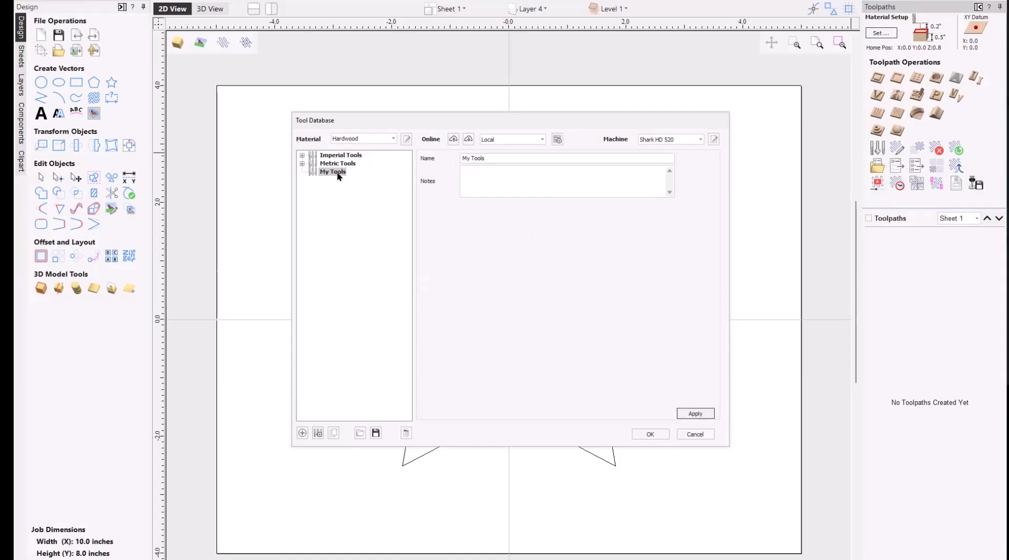
- Create a subgroup named End Mills inside the My Tools group
{"action": "left_click", "coordinate": [318, 433]}
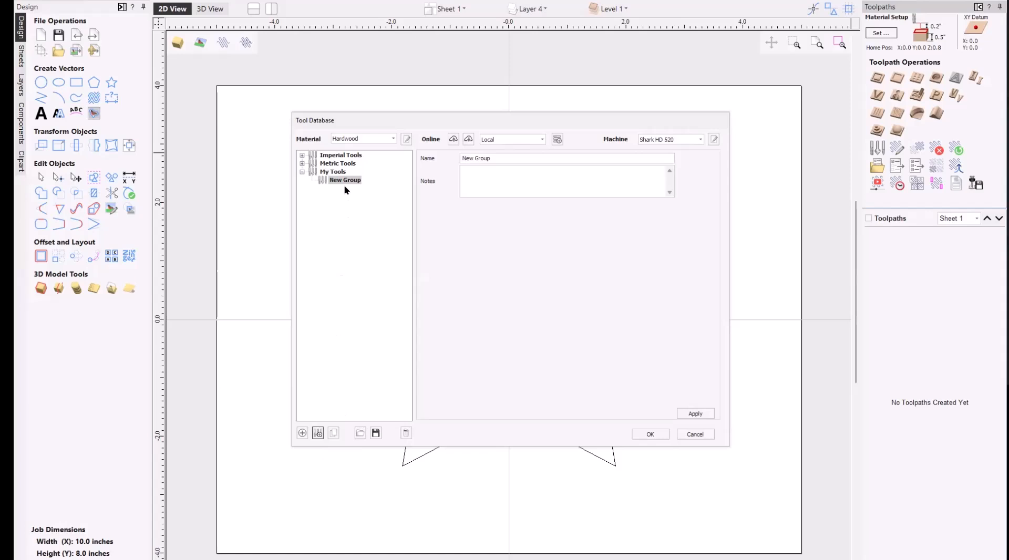
{"action": "left_click_drag", "start_coordinate": [500, 157], "coordinate": [436, 157]}
{"action": "type", "text": "End"}
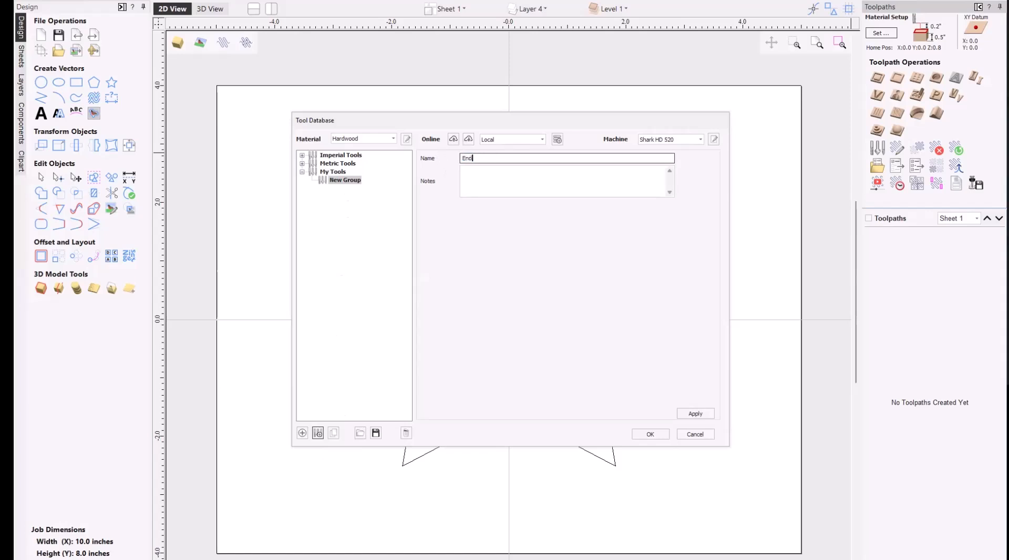
{"action": "type", "text": " Mills"}
{"action": "left_click", "coordinate": [697, 414]}
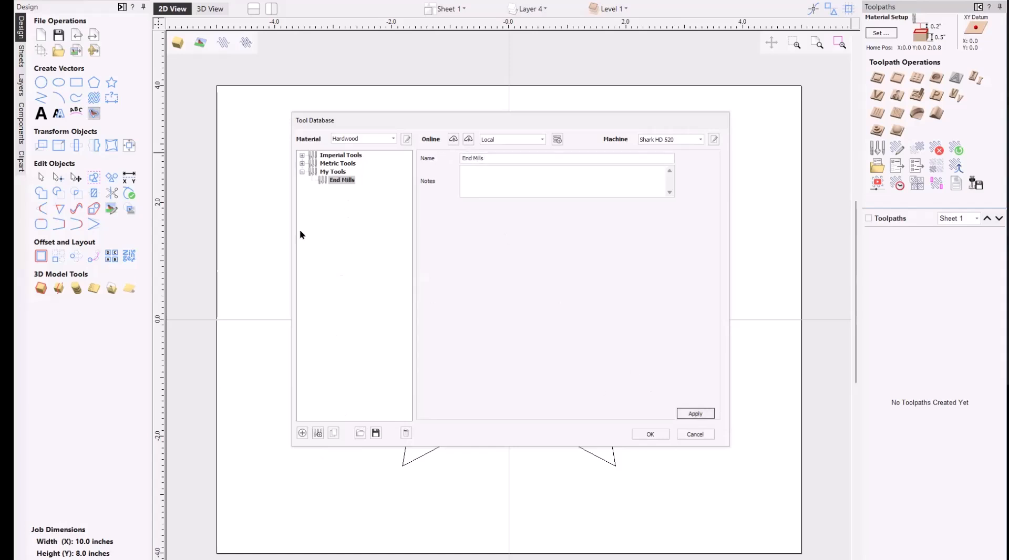
- Add another new tool group and move it inside the My Tools group
{"action": "left_click", "coordinate": [339, 175]}
{"action": "left_click", "coordinate": [318, 432]}
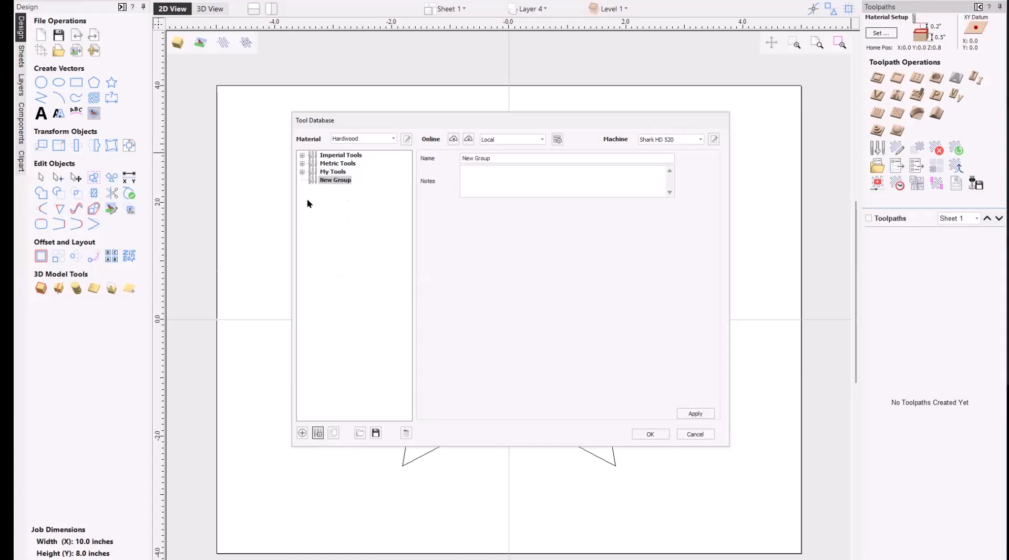
{"action": "left_click", "coordinate": [302, 172]}
{"action": "left_click_drag", "start_coordinate": [314, 191], "coordinate": [325, 175]}
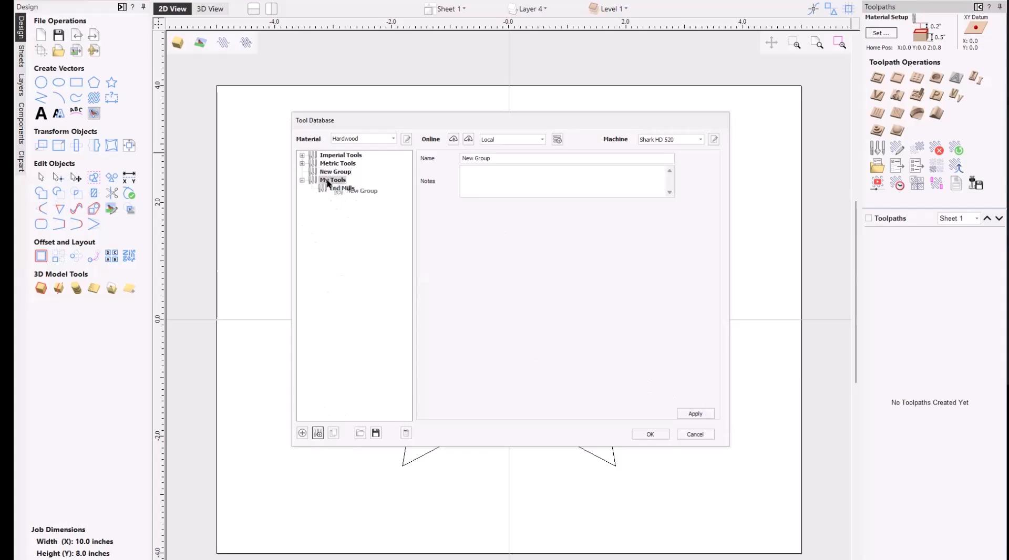
{"action": "left_click_drag", "start_coordinate": [331, 181], "coordinate": [330, 174]}
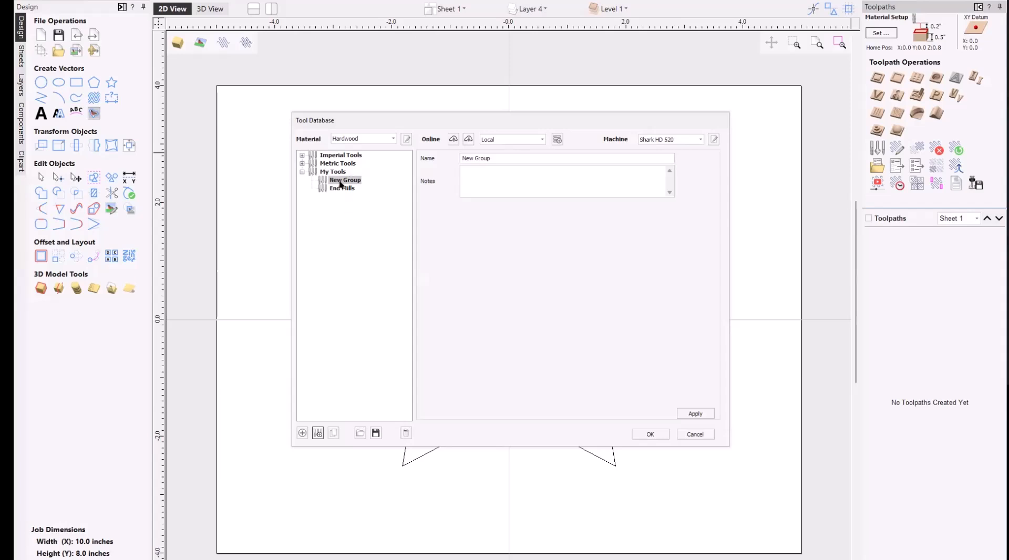
- Rename the new subgroup under My Tools as Vbits
{"action": "left_click", "coordinate": [500, 157]}
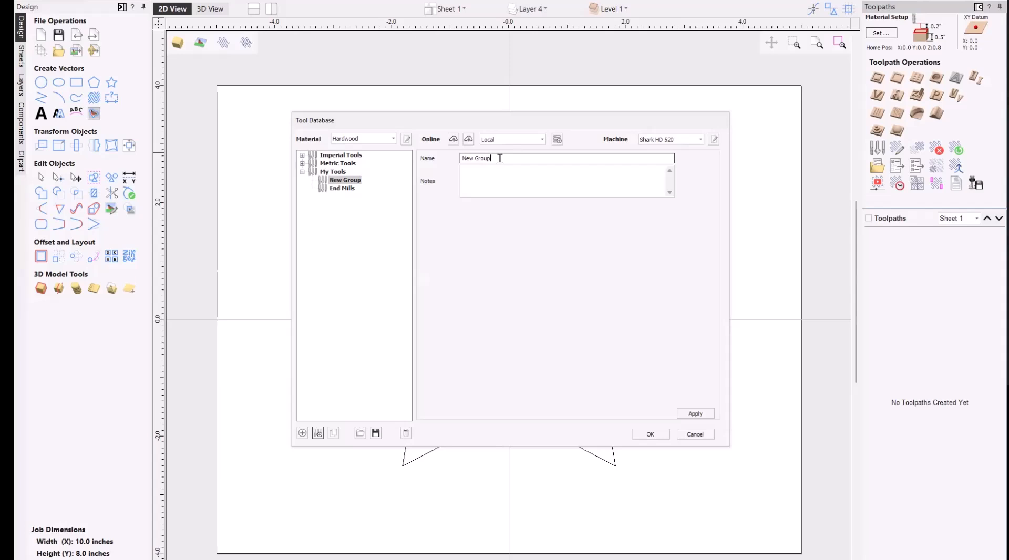
{"action": "left_click_drag", "start_coordinate": [500, 157], "coordinate": [447, 152]}
{"action": "type", "text": "Vbits"}
{"action": "left_click", "coordinate": [695, 413]}
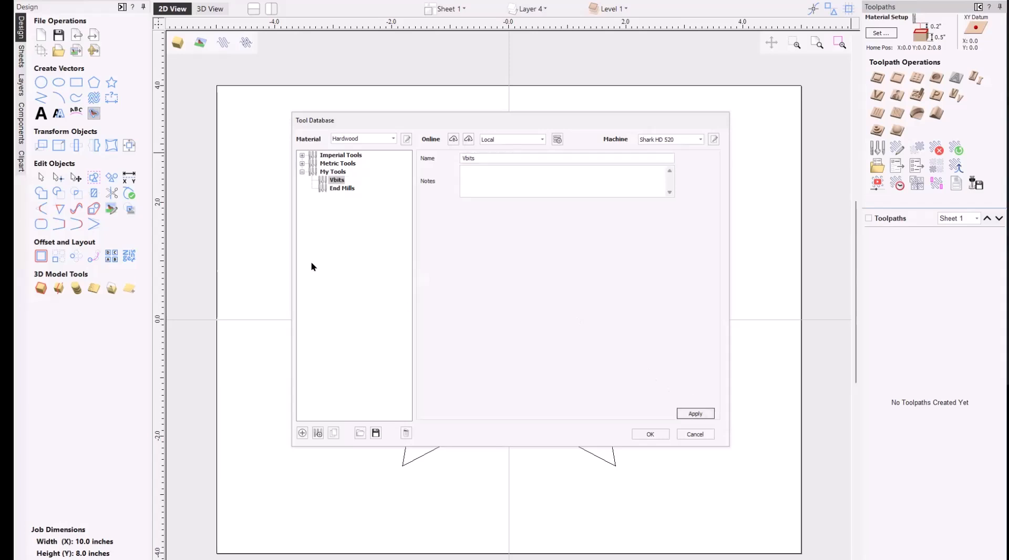
- Move the End Mills subgroup above Vbits and select the My Tools group
{"action": "left_click", "coordinate": [339, 189]}
{"action": "left_click_drag", "start_coordinate": [336, 185], "coordinate": [332, 178]}
{"action": "left_click", "coordinate": [341, 174]}
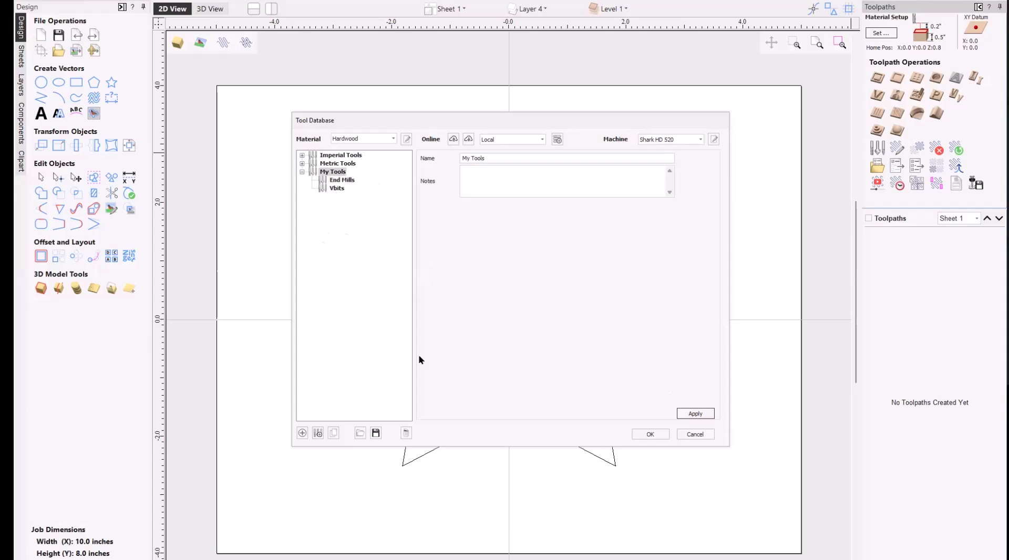
- Add a subgroup named Ballnose bits inside the My Tools group
{"action": "left_click", "coordinate": [319, 434]}
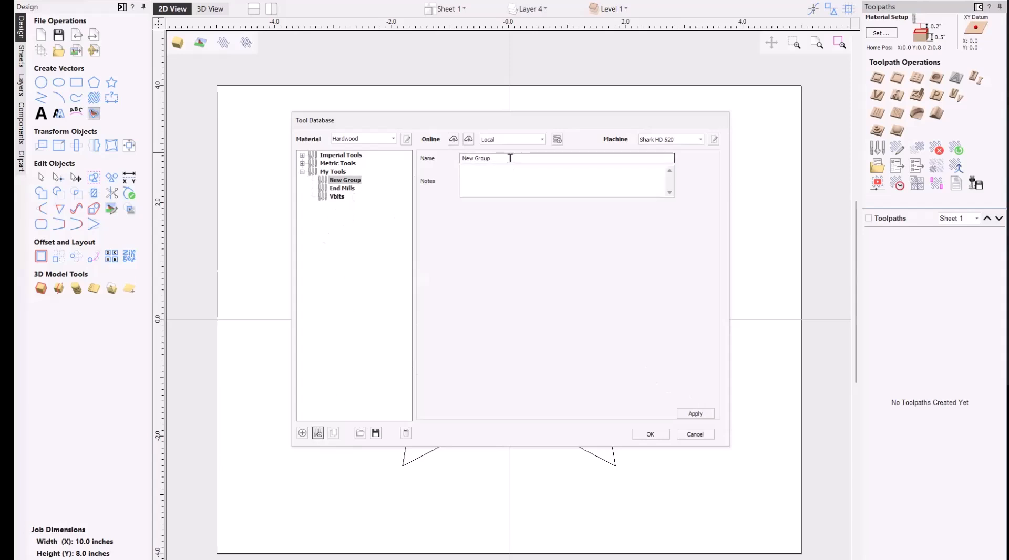
{"action": "left_click_drag", "start_coordinate": [511, 158], "coordinate": [430, 153]}
{"action": "type", "text": "Ballnose bits"}
{"action": "left_click", "coordinate": [692, 413]}
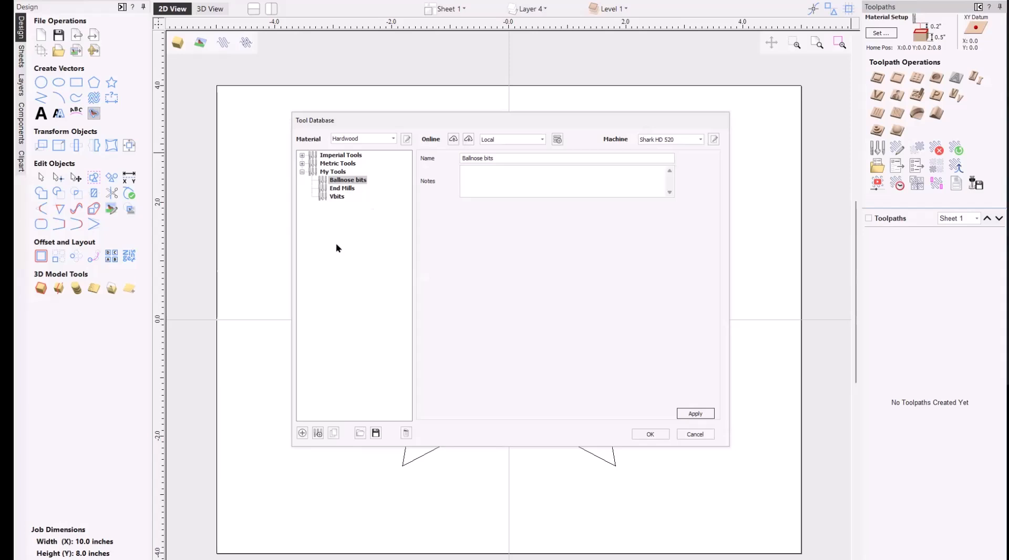
- Add a new tool to the End Mills subgroup and set its tool type to End Mill
{"action": "left_click", "coordinate": [346, 191]}
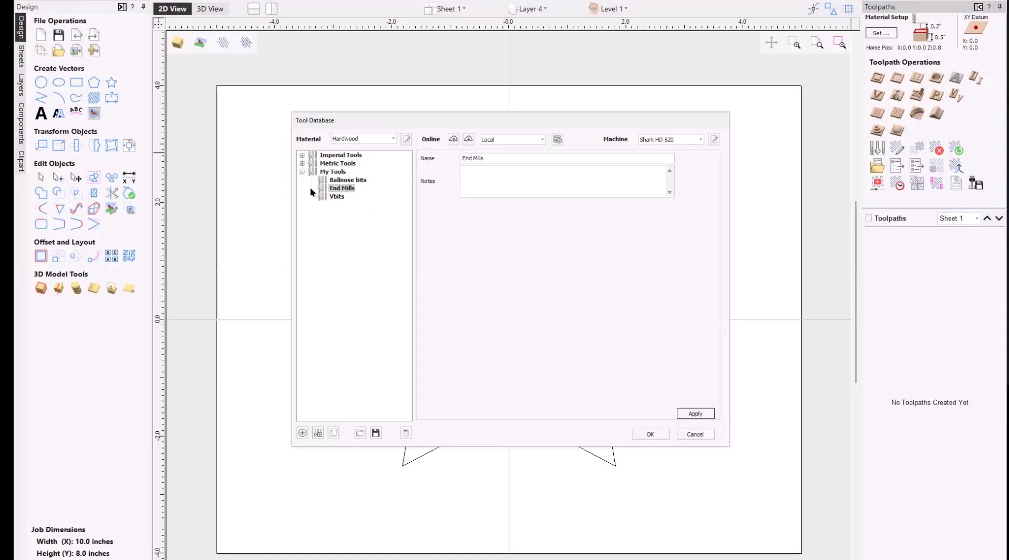
{"action": "left_click", "coordinate": [302, 434]}
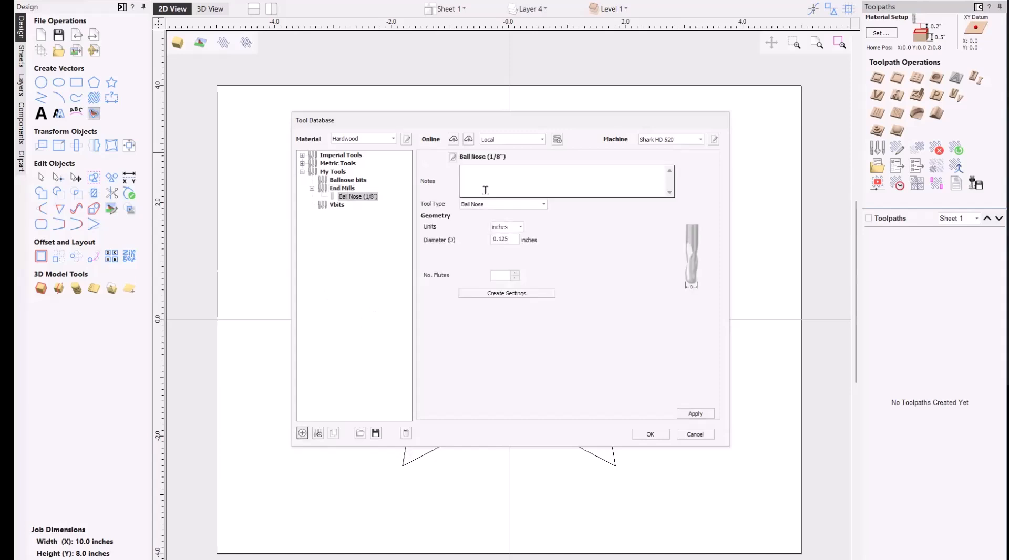
{"action": "left_click", "coordinate": [545, 204]}
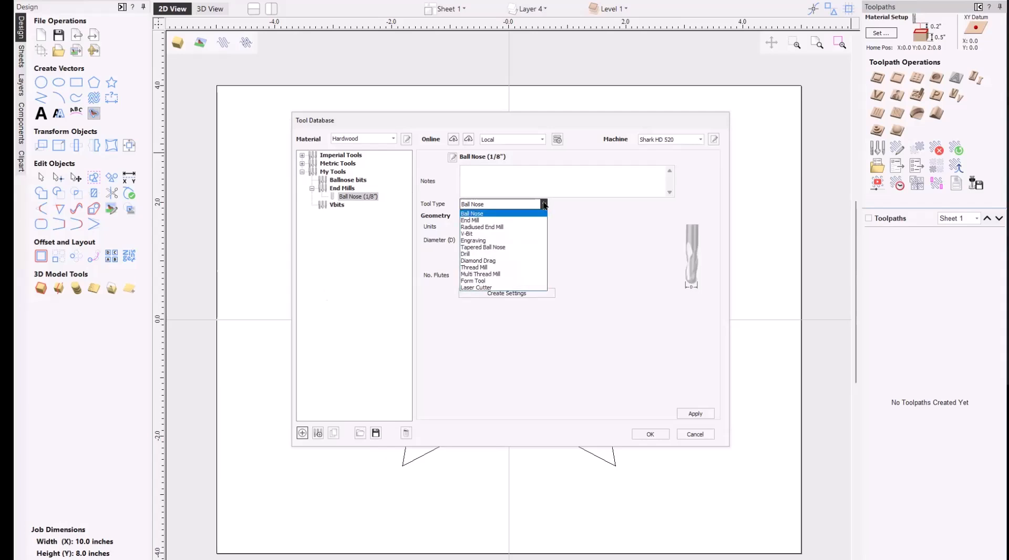
{"action": "left_click", "coordinate": [472, 221]}
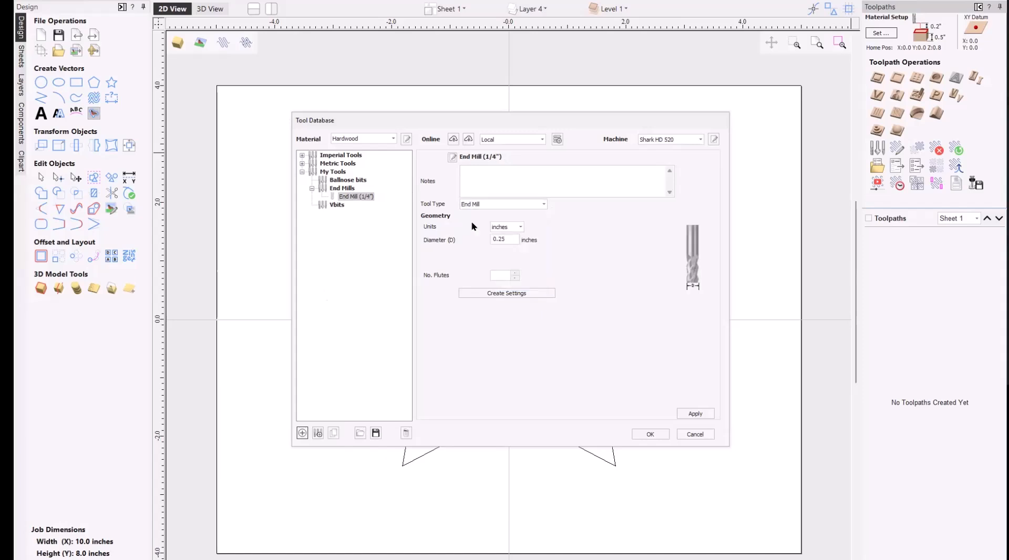
- Give the new end mill a 0.125 inch diameter and 2 flutes, then create and apply its cutting settings
{"action": "left_click", "coordinate": [498, 239]}
{"action": "type", "text": "1"}
{"action": "left_click", "coordinate": [517, 273]}
{"action": "left_click", "coordinate": [515, 272]}
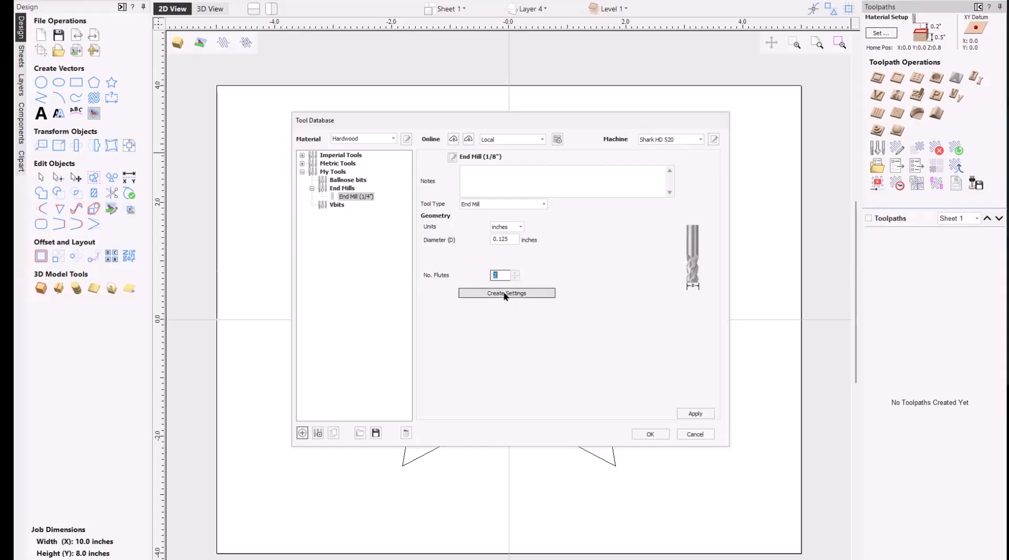
{"action": "left_click", "coordinate": [506, 294]}
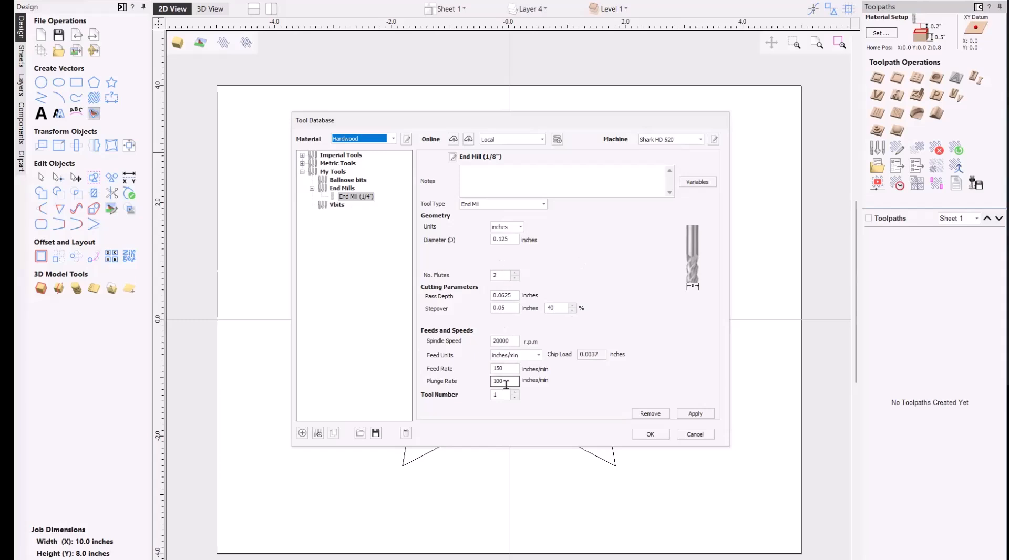
{"action": "left_click", "coordinate": [695, 414]}
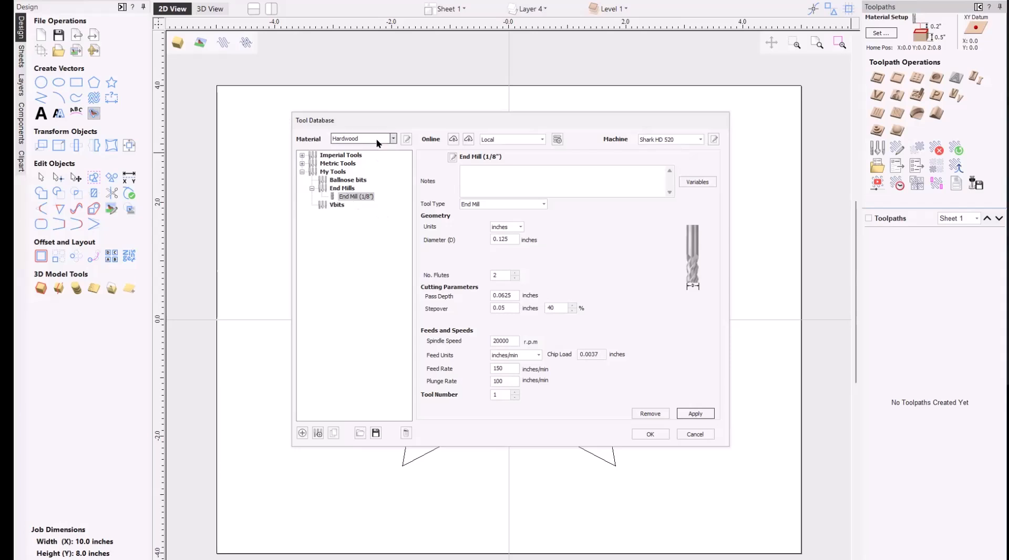
- Add another tool to the End Mills subgroup with a 0.25 inch diameter and 2 flutes, and create its cutting settings
{"action": "left_click", "coordinate": [344, 190]}
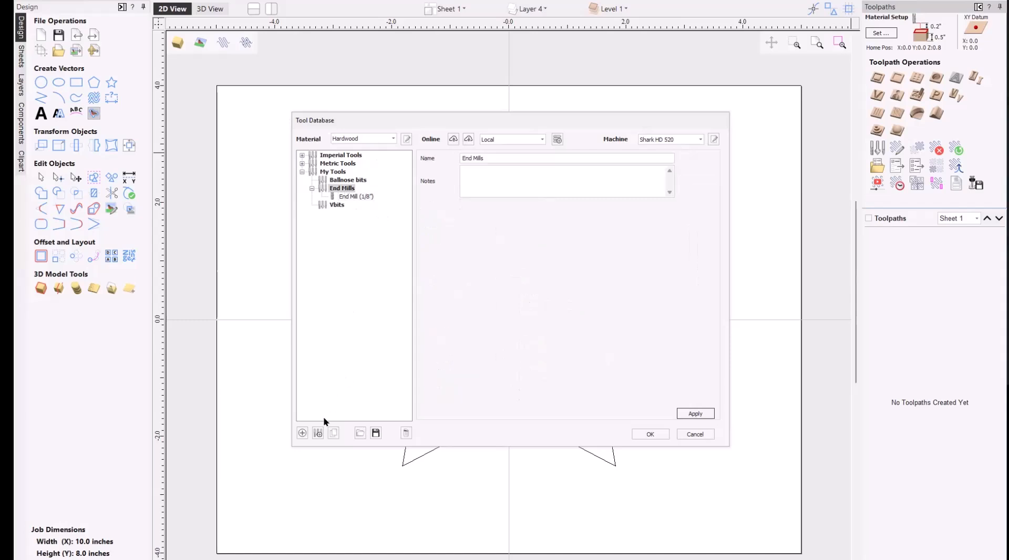
{"action": "left_click", "coordinate": [302, 433]}
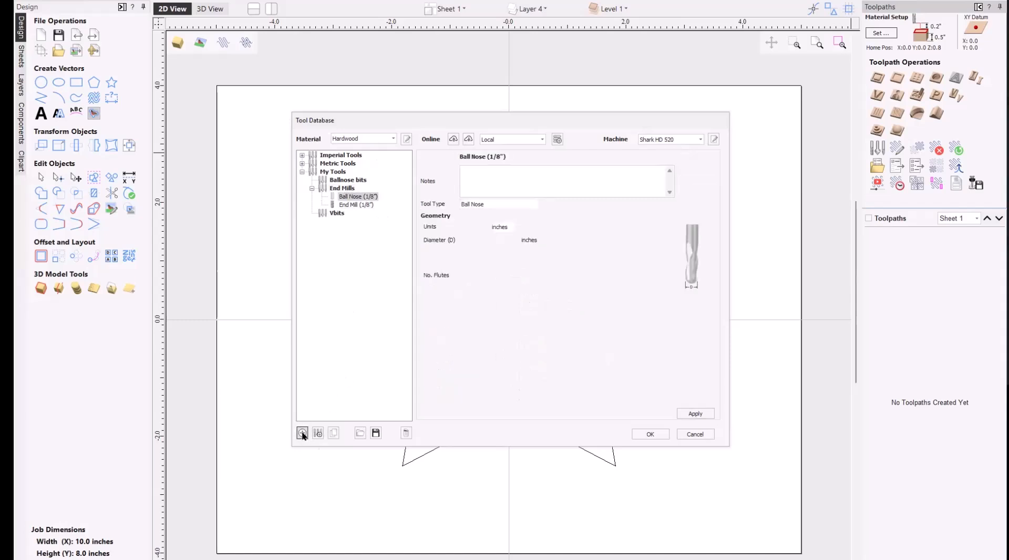
{"action": "left_click", "coordinate": [502, 239]}
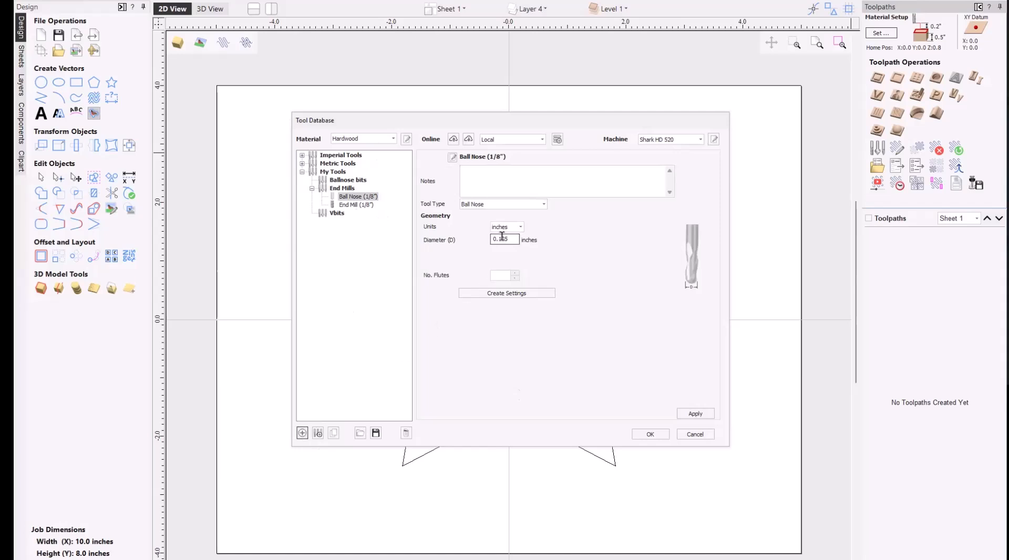
{"action": "key", "text": "BackSpace"}
{"action": "left_click", "coordinate": [515, 273]}
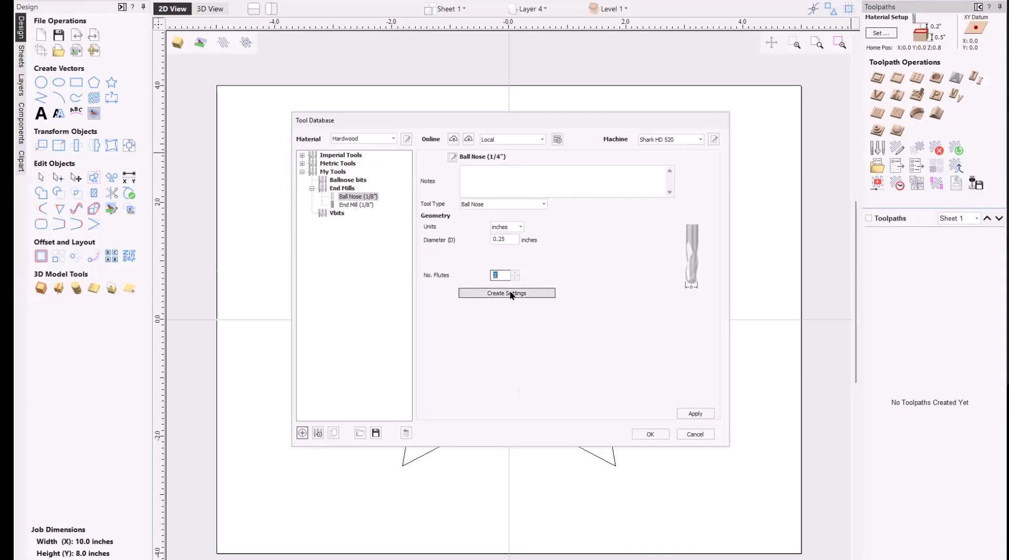
{"action": "left_click", "coordinate": [510, 294]}
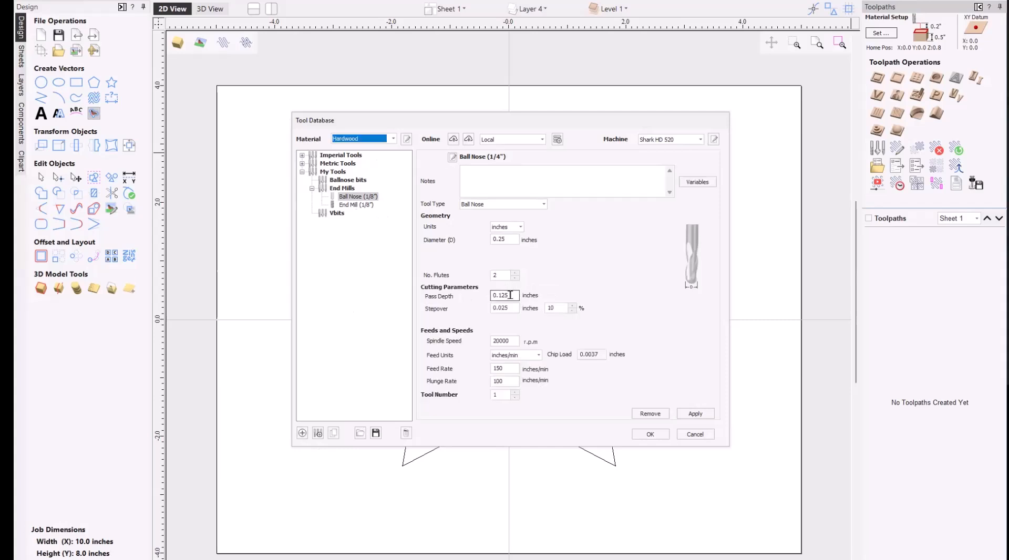
- Set the new tool's pass depth to 0.1 inches and stepover to 40%, and apply the changes
{"action": "left_click", "coordinate": [510, 295]}
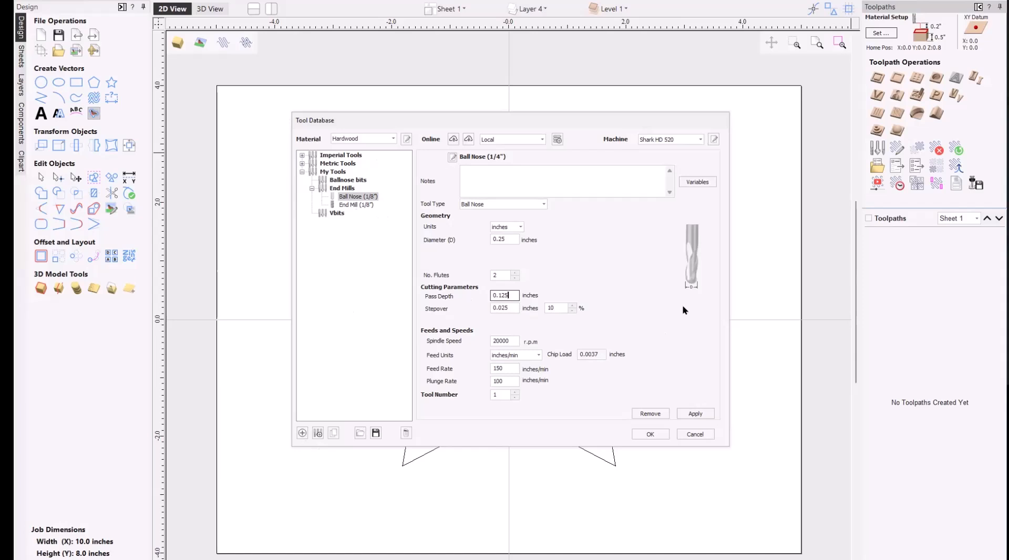
{"action": "key", "text": "BackSpace"}
{"action": "key", "text": "BackSpace"}
{"action": "double_click", "coordinate": [558, 308]}
{"action": "type", "text": "40"}
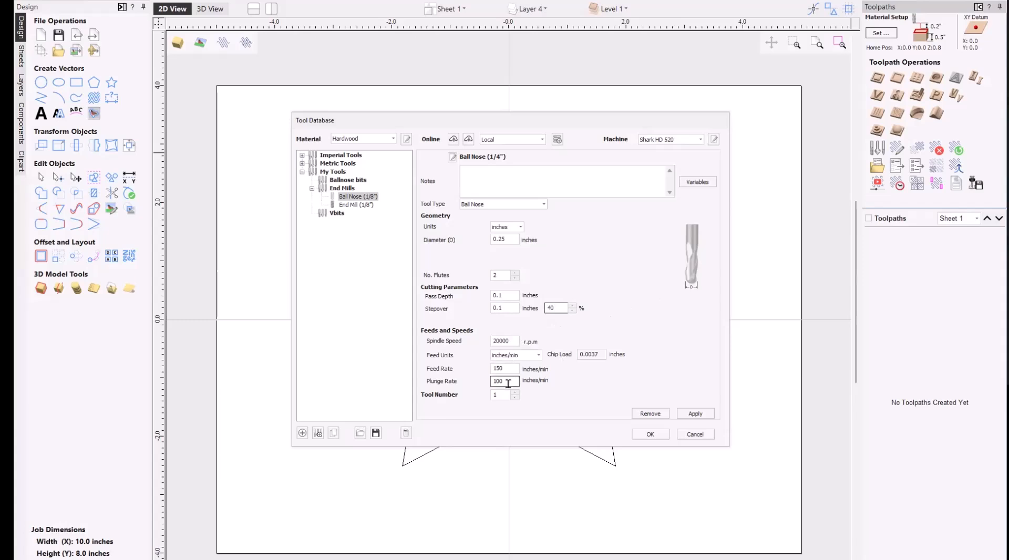
{"action": "left_click", "coordinate": [697, 417]}
{"action": "left_click", "coordinate": [499, 276]}
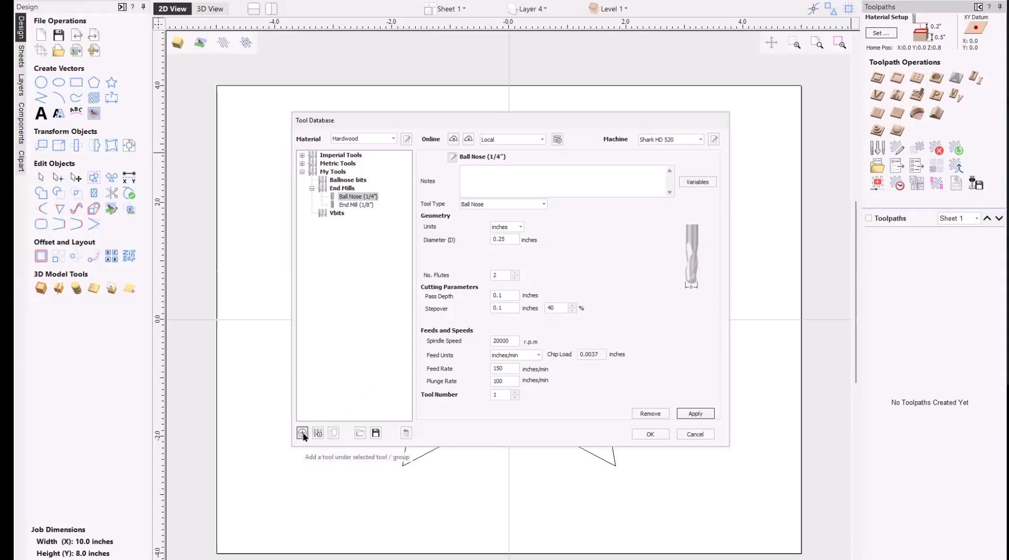
- Duplicate the 1/4" Ball Nose tool and copy settings from Ball Nose (1/4"), Shark HD 520, Hardwood into the duplicate
{"action": "left_click", "coordinate": [339, 189]}
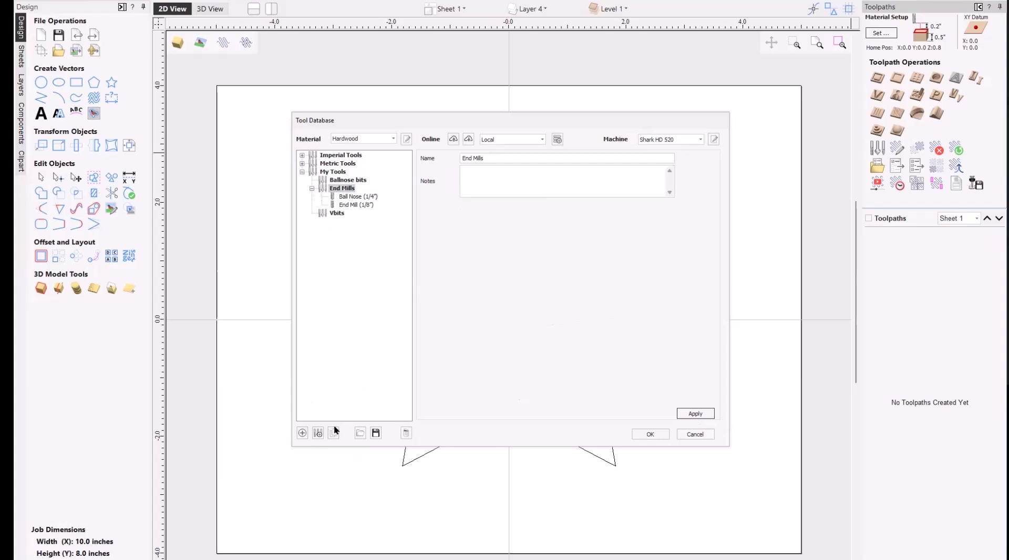
{"action": "left_click", "coordinate": [351, 198]}
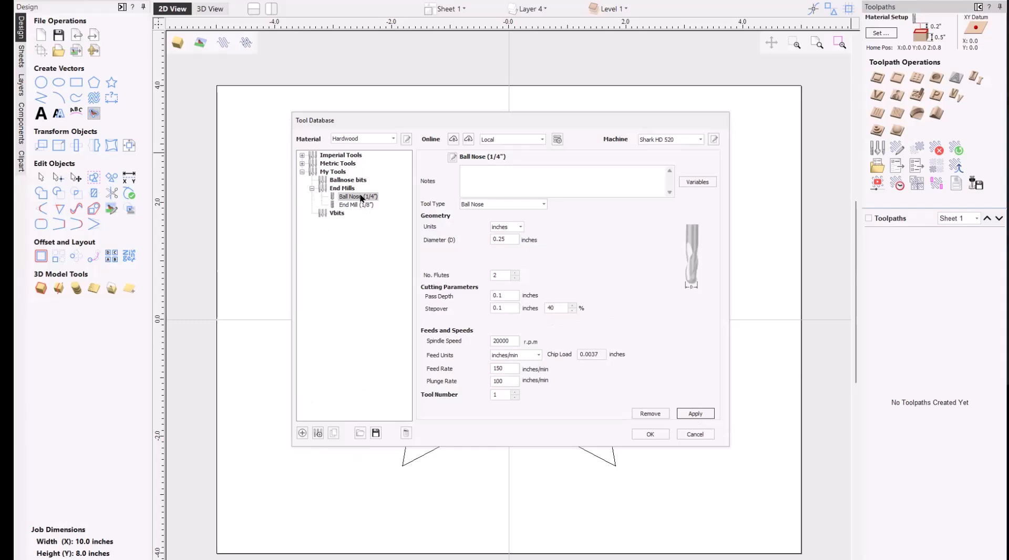
{"action": "left_click", "coordinate": [333, 433]}
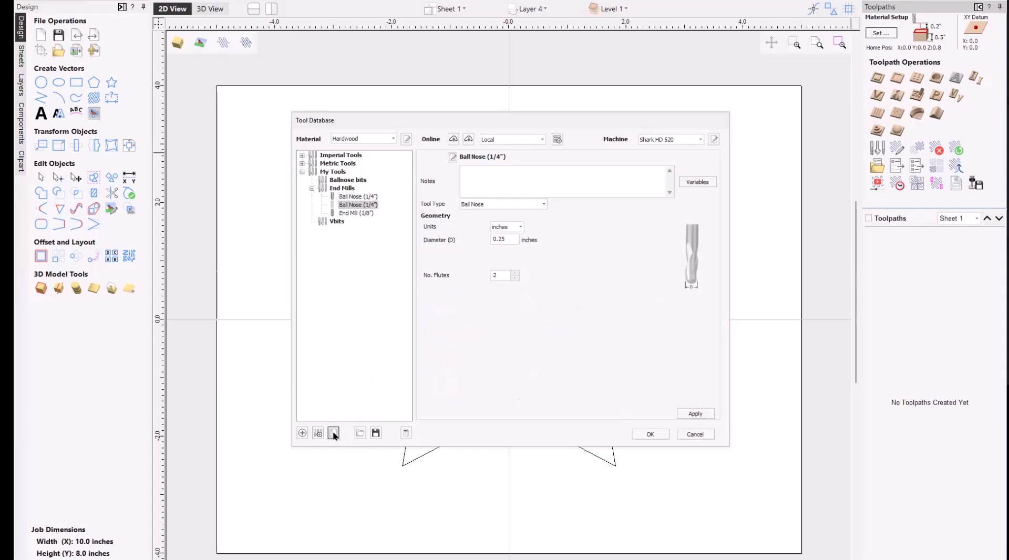
{"action": "left_click", "coordinate": [359, 197]}
{"action": "left_click", "coordinate": [351, 205]}
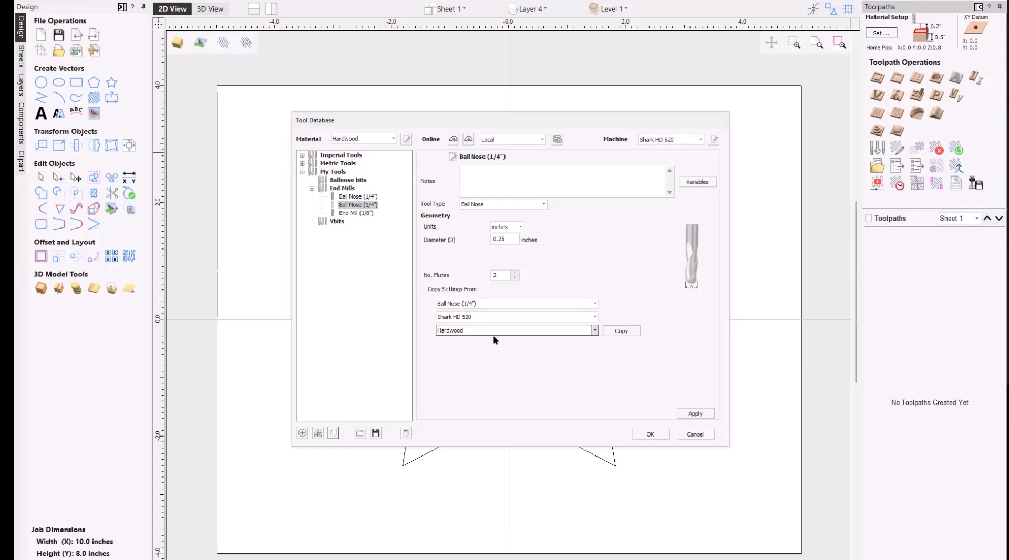
{"action": "left_click", "coordinate": [621, 331]}
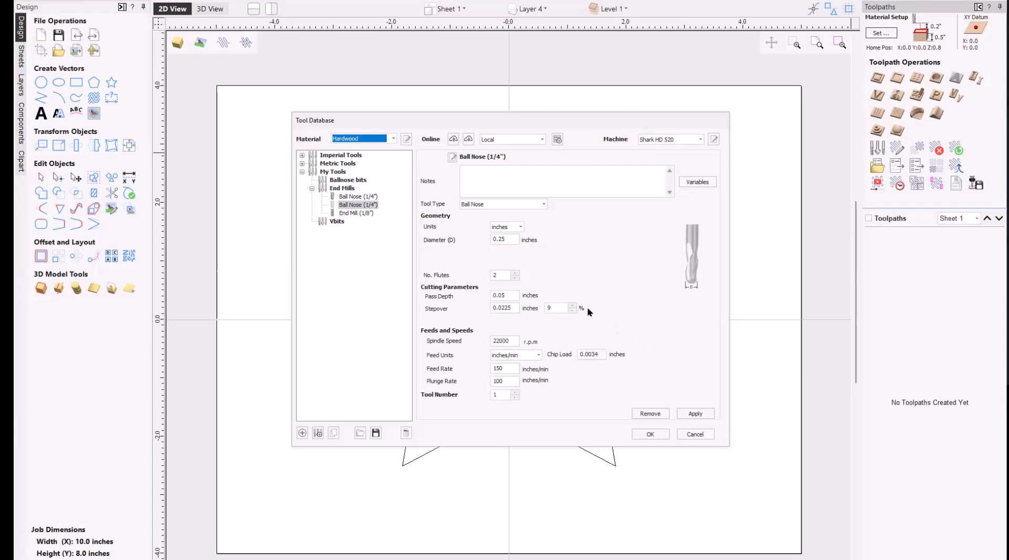
- Set the duplicated ball nose tool to 1 flute and a spindle speed of 20000 r.p.m
{"action": "left_click", "coordinate": [514, 278]}
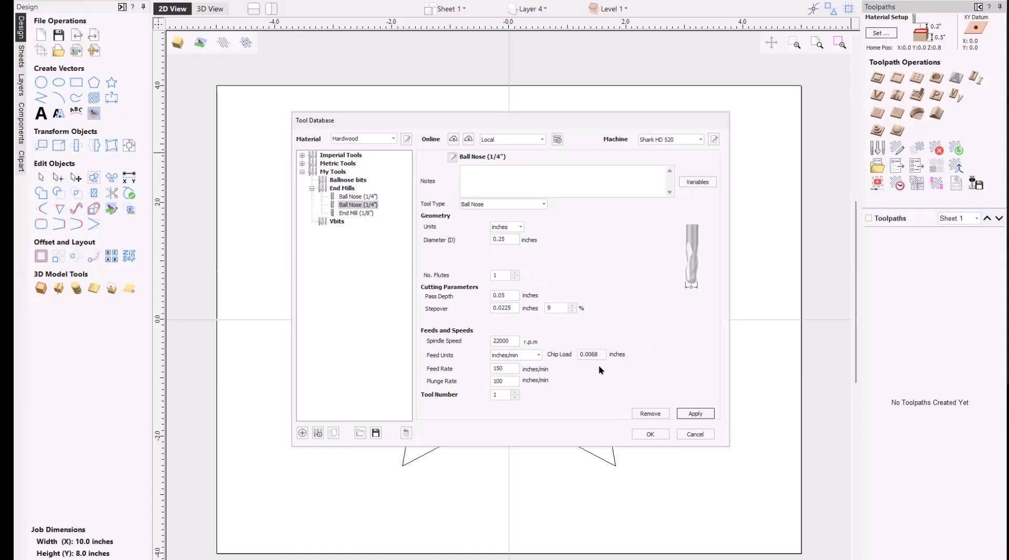
{"action": "left_click", "coordinate": [514, 273]}
{"action": "left_click", "coordinate": [510, 340]}
{"action": "double_click", "coordinate": [509, 340]}
{"action": "type", "text": "20000"}
{"action": "left_click", "coordinate": [601, 355]}
- Set the duplicated tool's feed rate to 100 inches/min, apply it, and close the tool database with the changes saved
{"action": "left_click", "coordinate": [513, 367]}
{"action": "left_click", "coordinate": [514, 367]}
{"action": "type", "text": "100"}
{"action": "left_click", "coordinate": [699, 414]}
{"action": "left_click", "coordinate": [654, 435]}
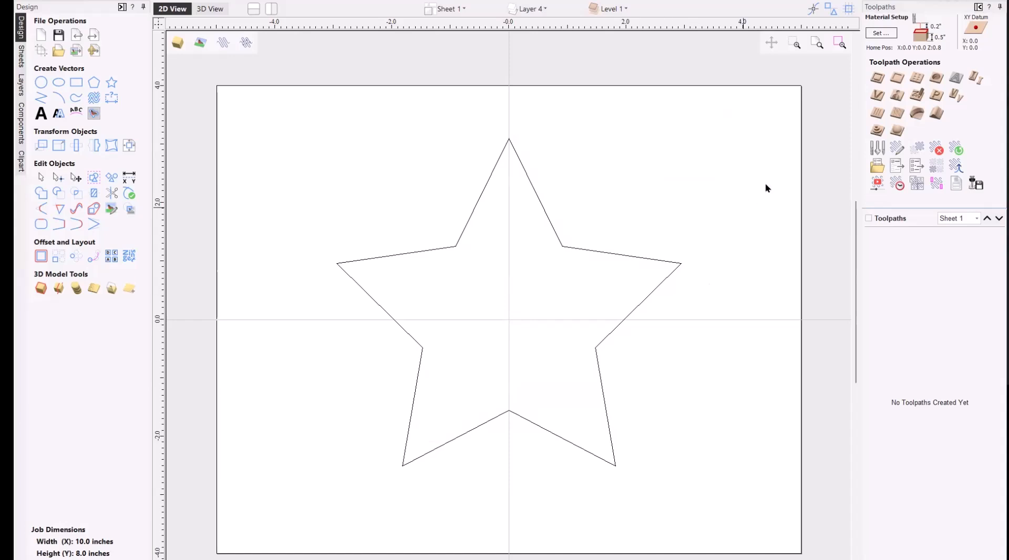
- Reopen the tool database and change the first 1/4" Ball Nose tool under End Mills to an End Mill, accepting deletion of its cutting data
{"action": "left_click", "coordinate": [879, 151]}
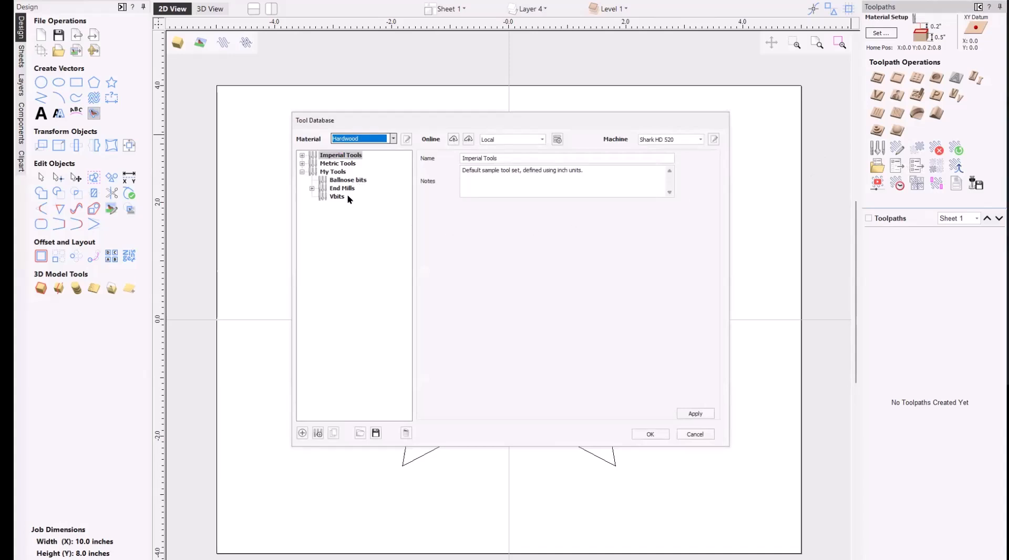
{"action": "left_click", "coordinate": [312, 189]}
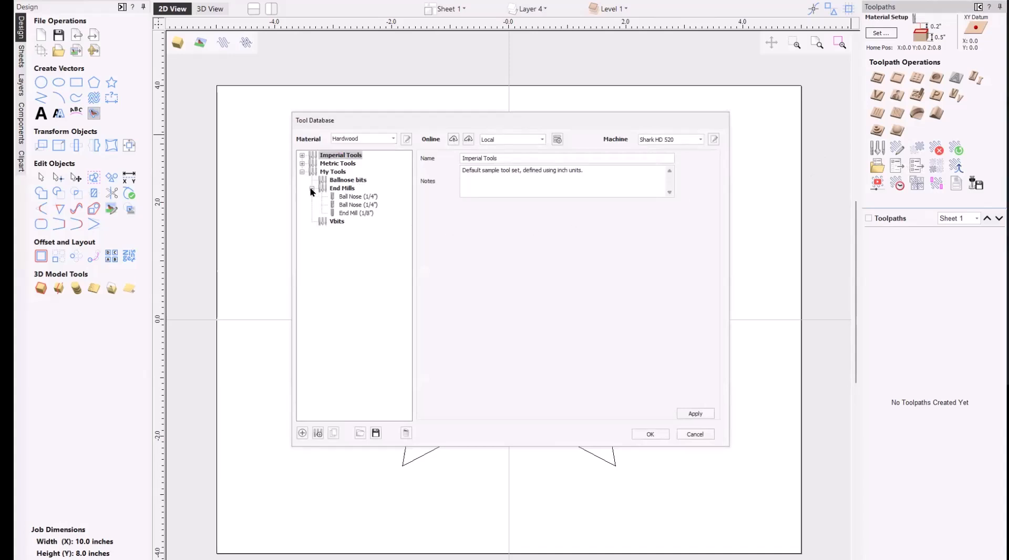
{"action": "left_click", "coordinate": [359, 205]}
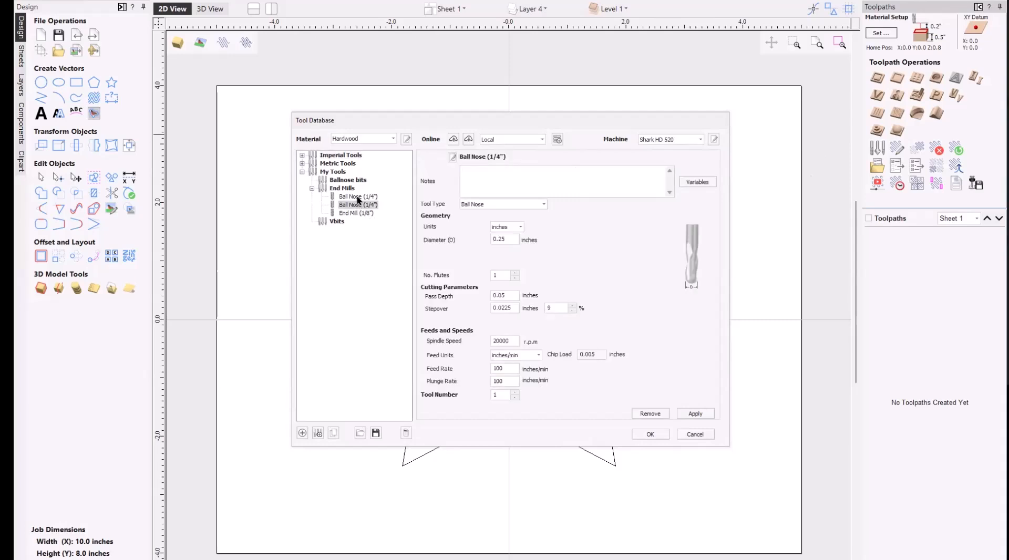
{"action": "left_click", "coordinate": [358, 197]}
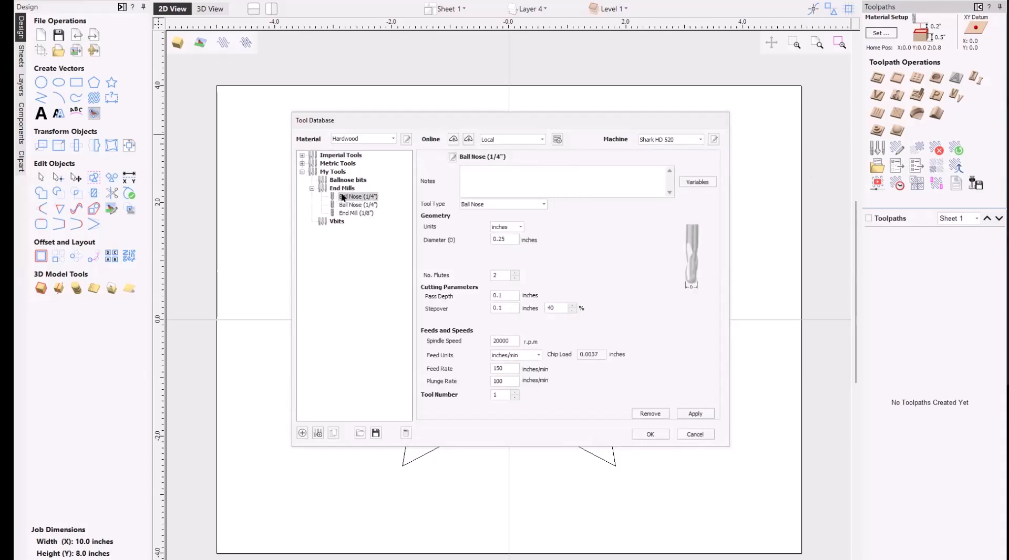
{"action": "left_click", "coordinate": [543, 204]}
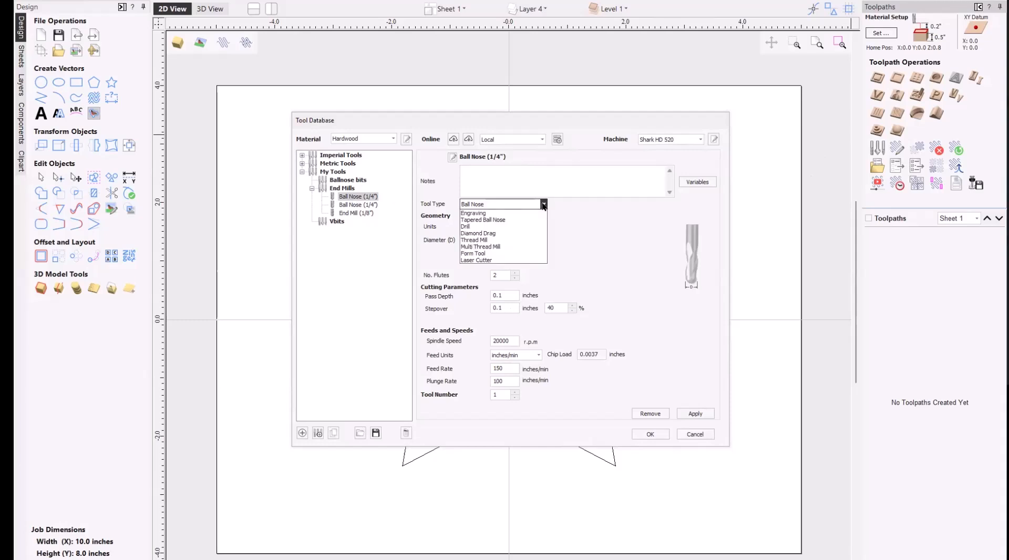
{"action": "left_click", "coordinate": [469, 220]}
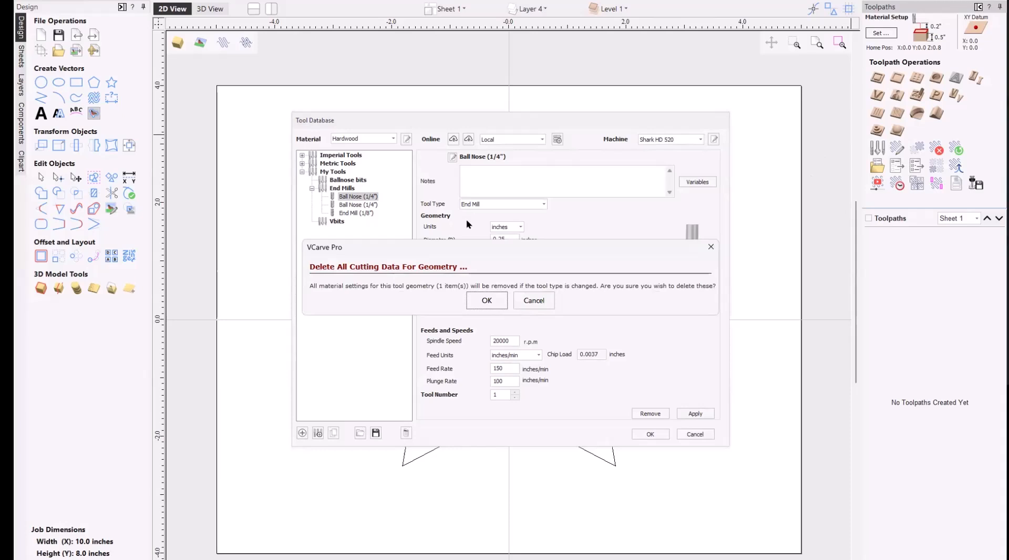
{"action": "left_click", "coordinate": [494, 297]}
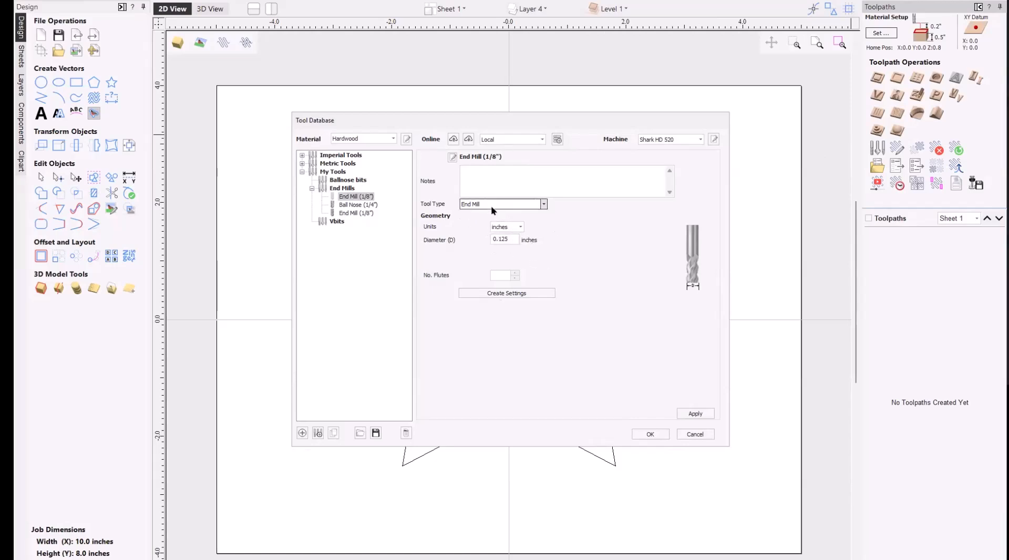
- Set the converted end mill's diameter to .25 inches with 2 flutes and create its cutting settings
{"action": "left_click", "coordinate": [517, 239]}
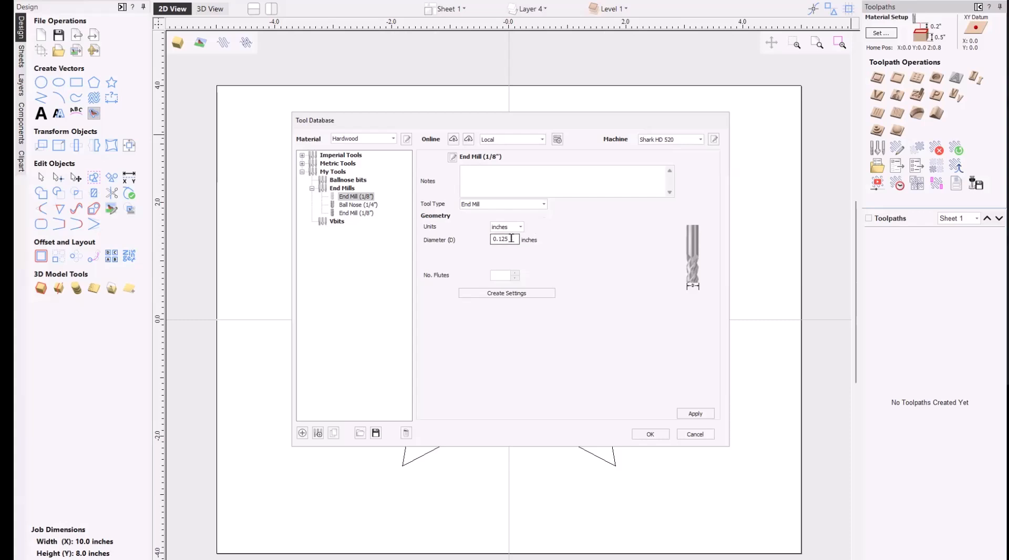
{"action": "left_click_drag", "start_coordinate": [513, 238], "coordinate": [429, 239]}
{"action": "type", "text": ".25"}
{"action": "left_click", "coordinate": [515, 273]}
{"action": "left_click", "coordinate": [515, 273]}
{"action": "left_click", "coordinate": [505, 293]}
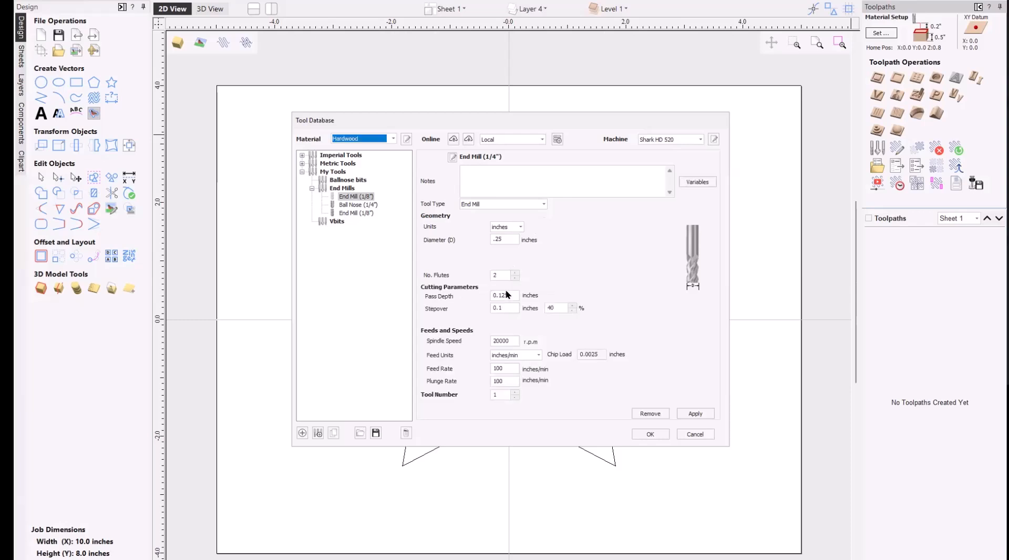
- Set the 1/4" end mill's pass depth to 0.1 inches, apply it, and select the remaining 1/4" Ball Nose tool
{"action": "left_click", "coordinate": [508, 294]}
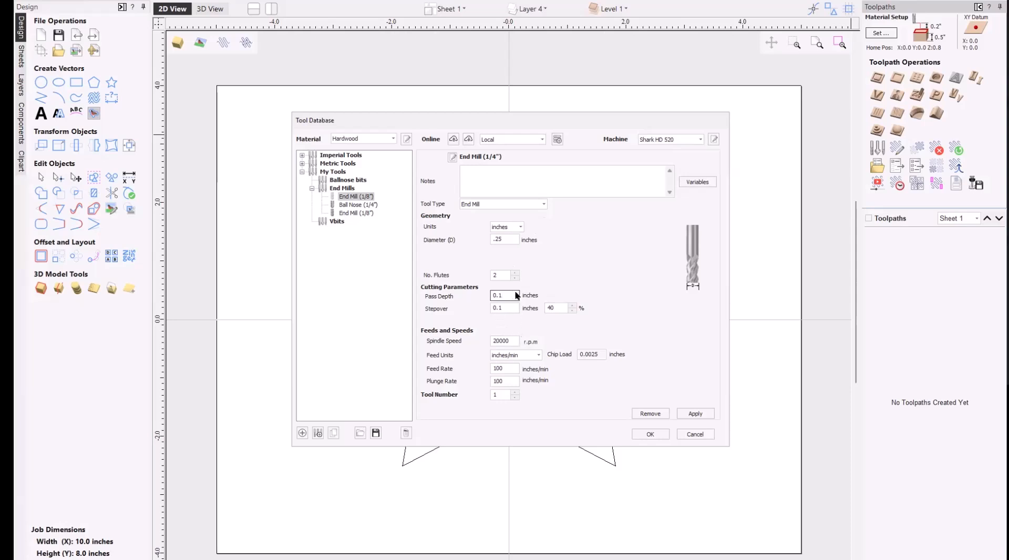
{"action": "left_click", "coordinate": [694, 414]}
{"action": "left_click", "coordinate": [351, 205]}
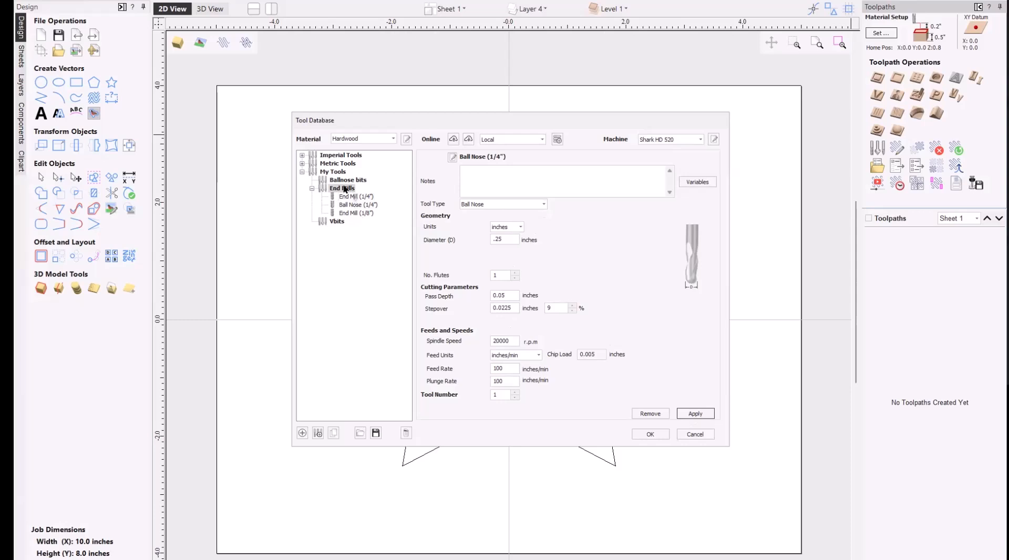
- Move the 1/4" Ball Nose tool into Ballnose bits and duplicate the 1/4" End Mill as a 1-flute tool with copied cutting settings
{"action": "left_click_drag", "start_coordinate": [346, 185], "coordinate": [347, 181]}
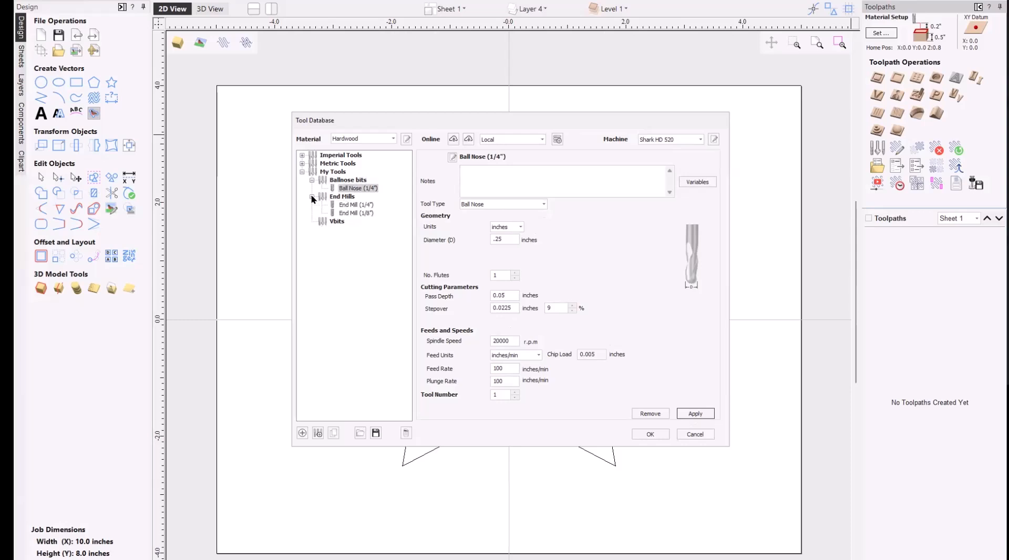
{"action": "left_click", "coordinate": [350, 205]}
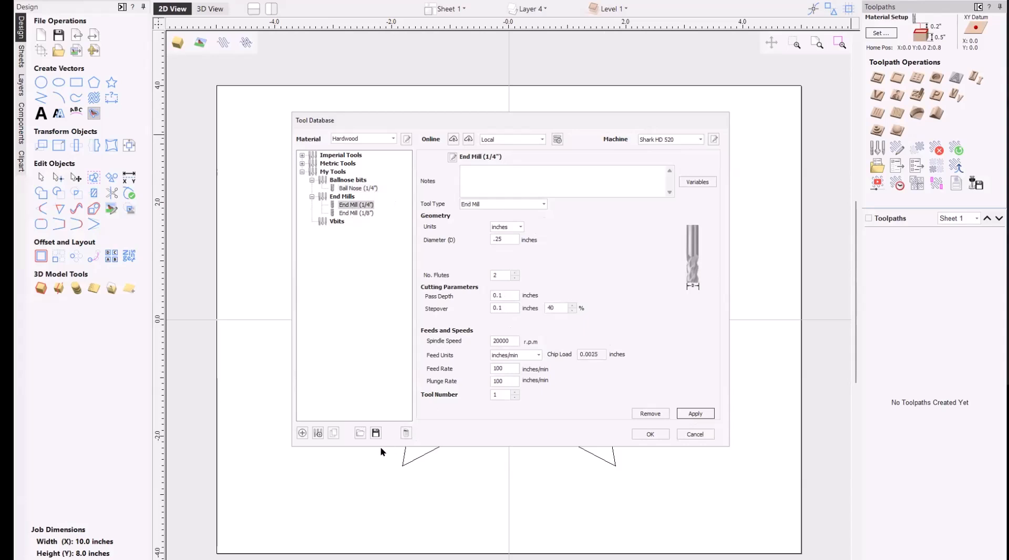
{"action": "left_click", "coordinate": [334, 434]}
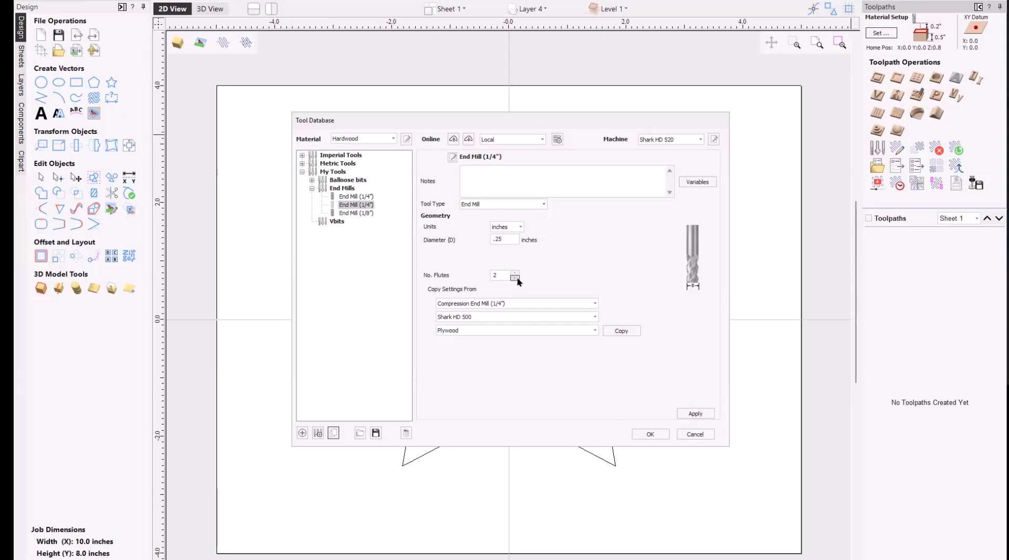
{"action": "left_click", "coordinate": [621, 330]}
{"action": "left_click", "coordinate": [703, 416]}
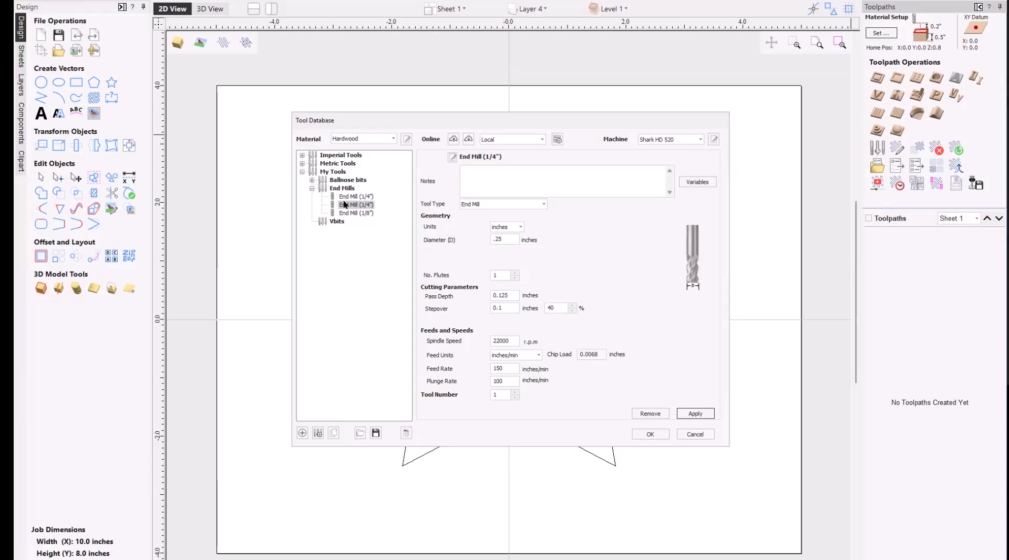
- Set the 1/4" Ball Nose tool in the Ballnose bits group to 2 flutes and apply the change
{"action": "left_click", "coordinate": [311, 180]}
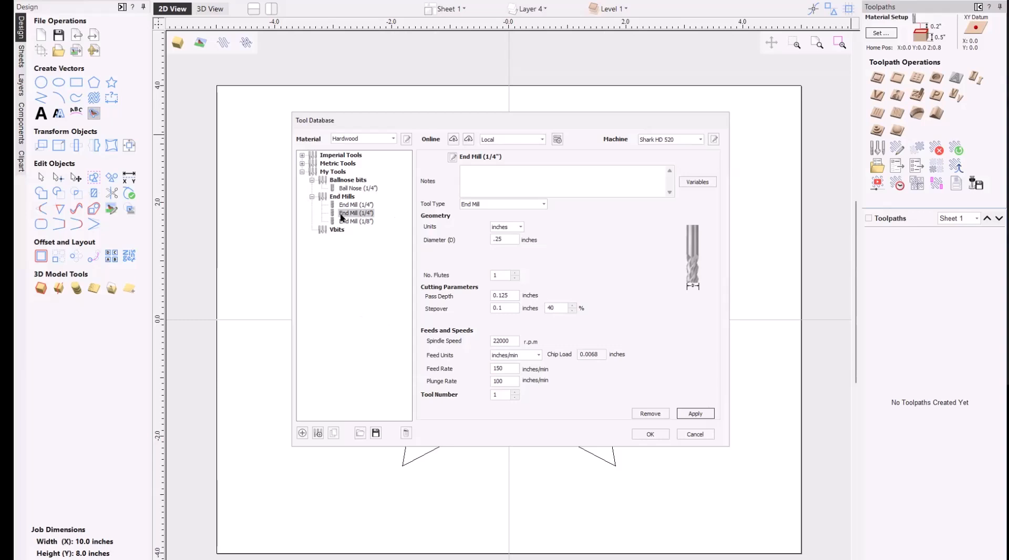
{"action": "left_click", "coordinate": [350, 191]}
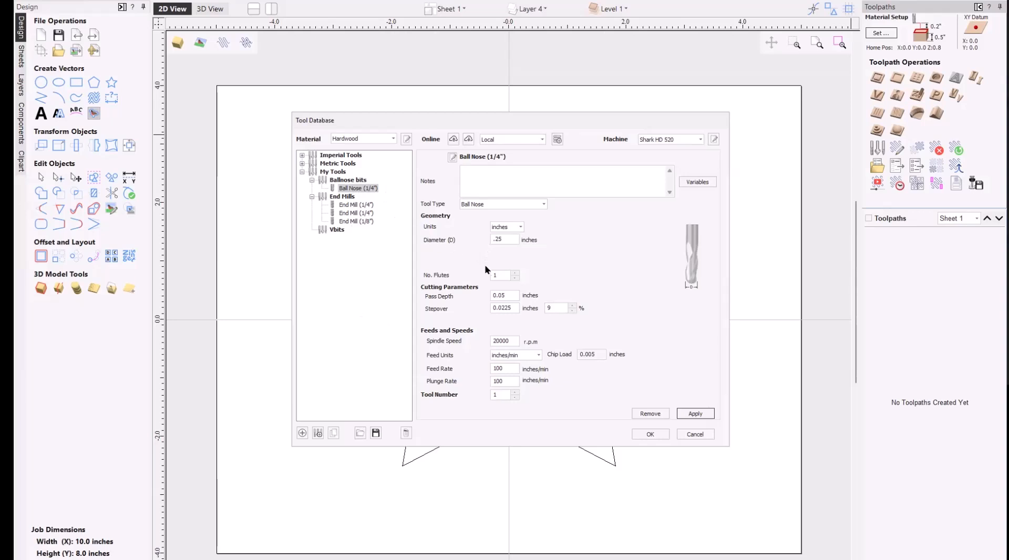
{"action": "left_click", "coordinate": [515, 272]}
{"action": "left_click", "coordinate": [559, 309]}
{"action": "left_click", "coordinate": [694, 413]}
- Duplicate the 1/4" Ball Nose with copied cutting settings, set the copy's diameter to 0.125 inches, and save and close the database
{"action": "left_click", "coordinate": [333, 433]}
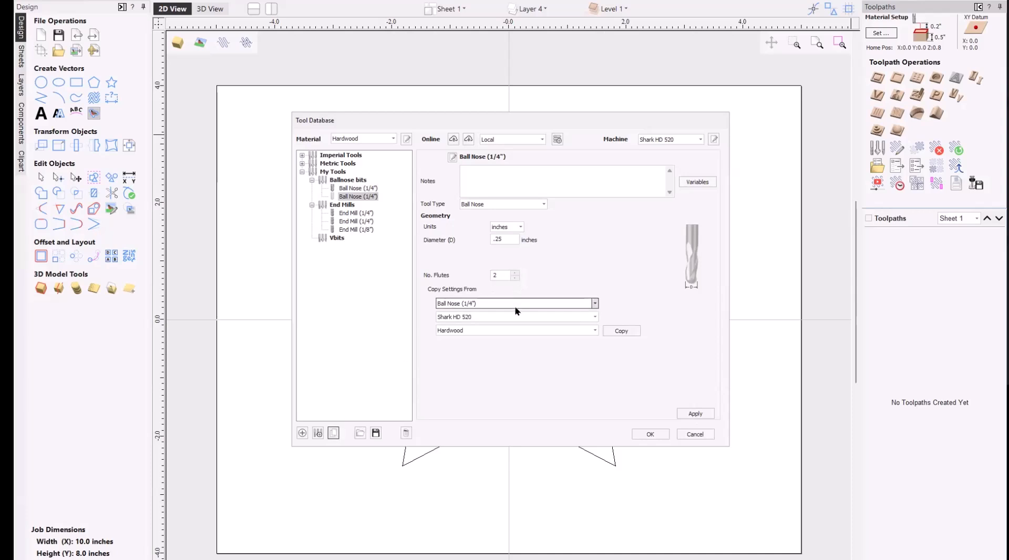
{"action": "left_click", "coordinate": [617, 332]}
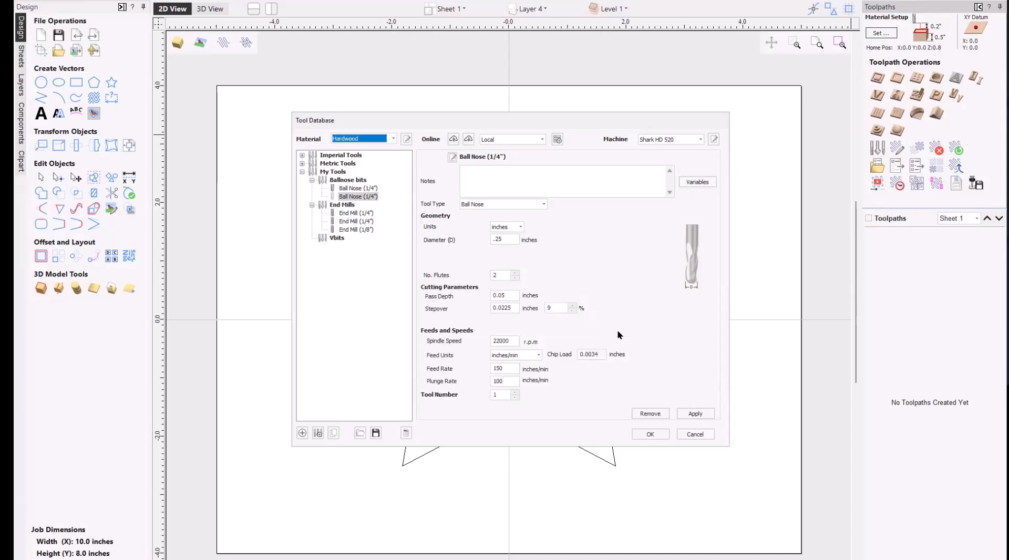
{"action": "left_click", "coordinate": [498, 240]}
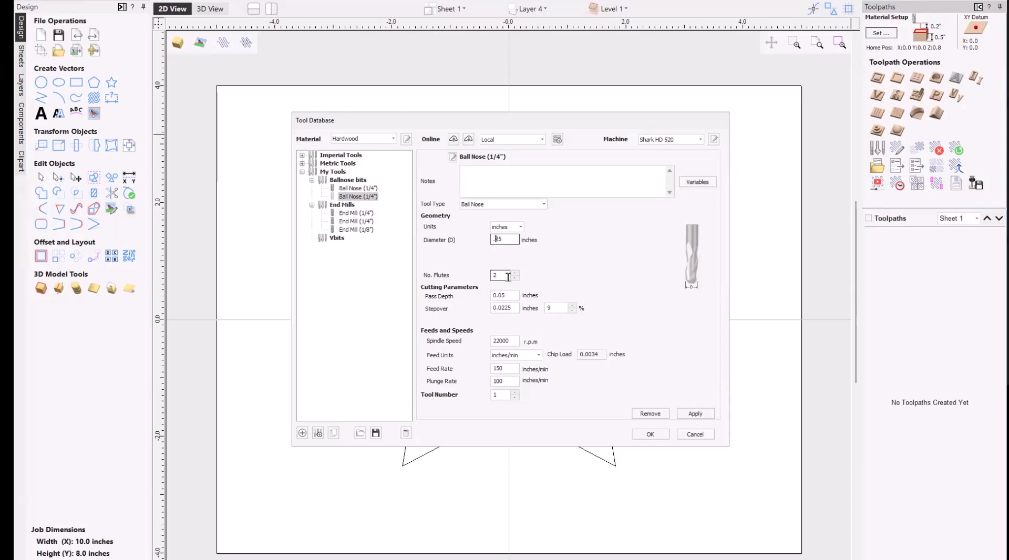
{"action": "type", "text": "1"}
{"action": "left_click", "coordinate": [695, 414]}
{"action": "left_click", "coordinate": [646, 434]}
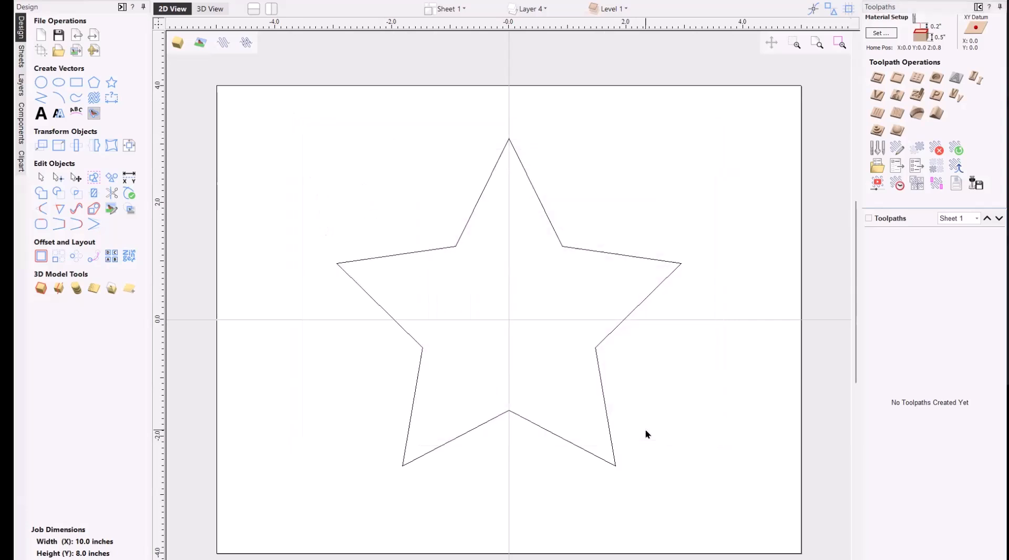
- Reopen the tool database and add a new tool of type V-Bit to the Vbits group
{"action": "left_click", "coordinate": [877, 150]}
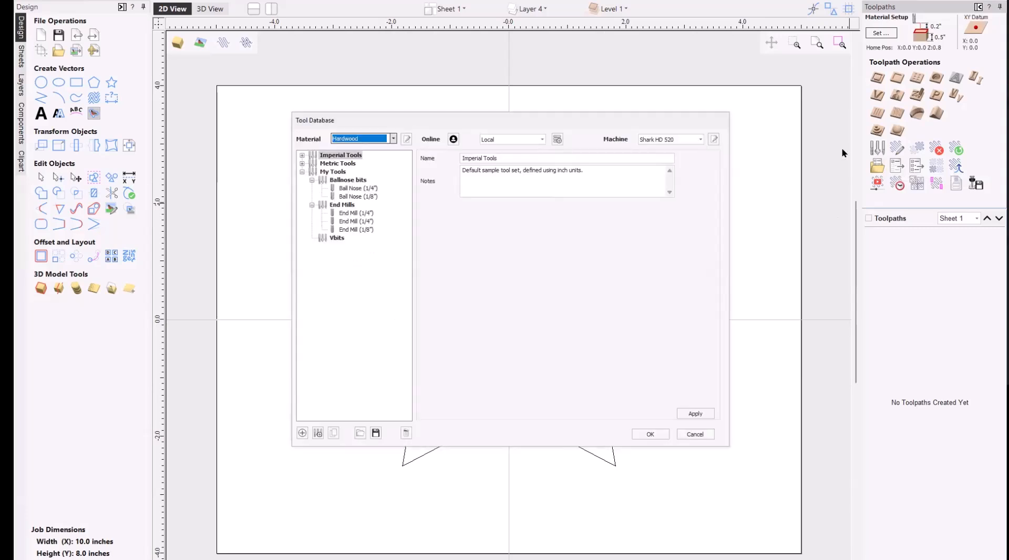
{"action": "left_click", "coordinate": [359, 197]}
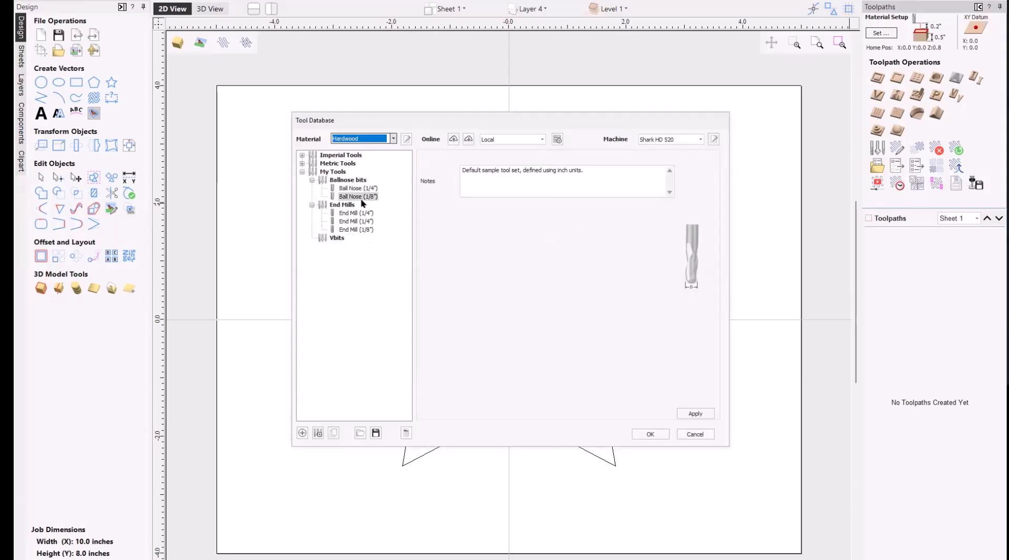
{"action": "left_click", "coordinate": [337, 239]}
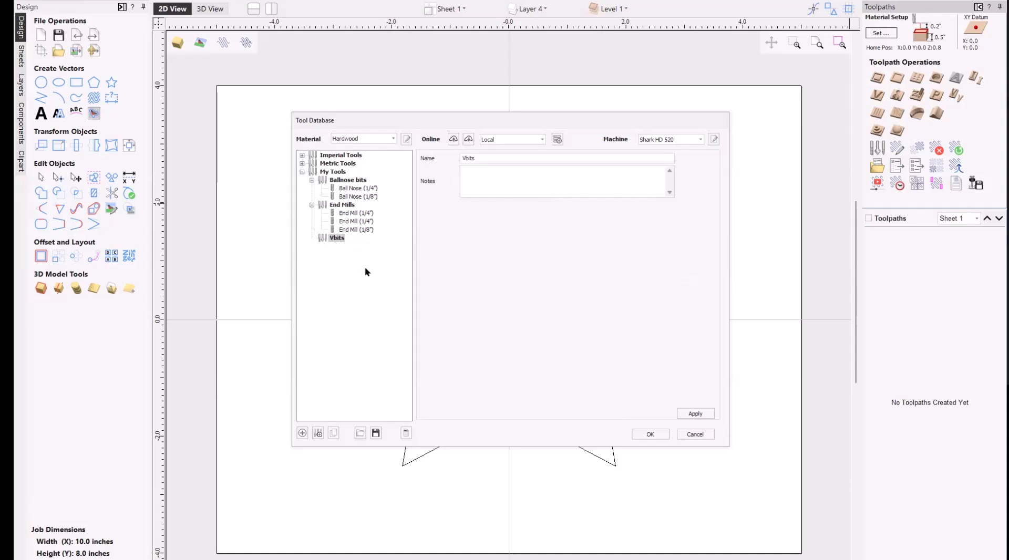
{"action": "left_click", "coordinate": [301, 434]}
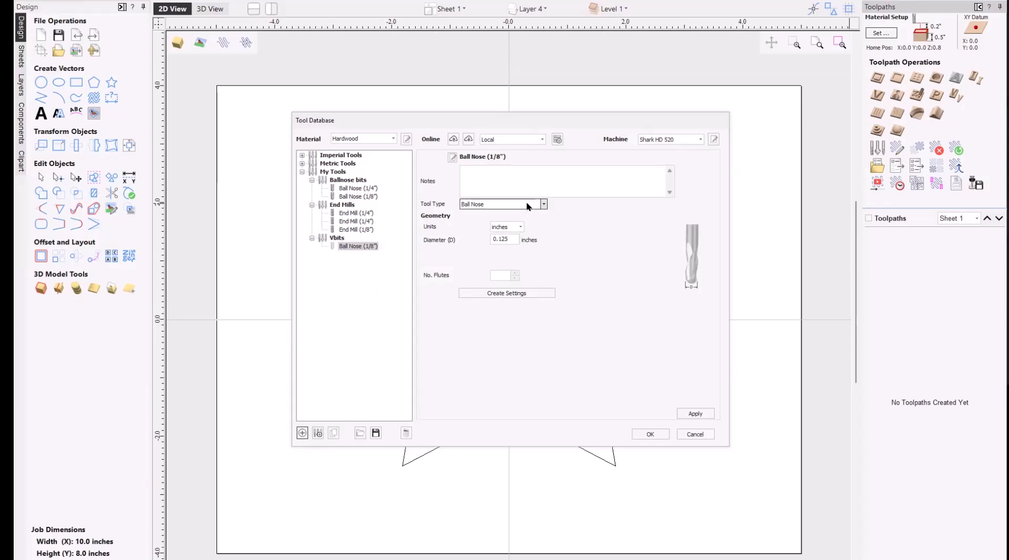
{"action": "left_click", "coordinate": [527, 203]}
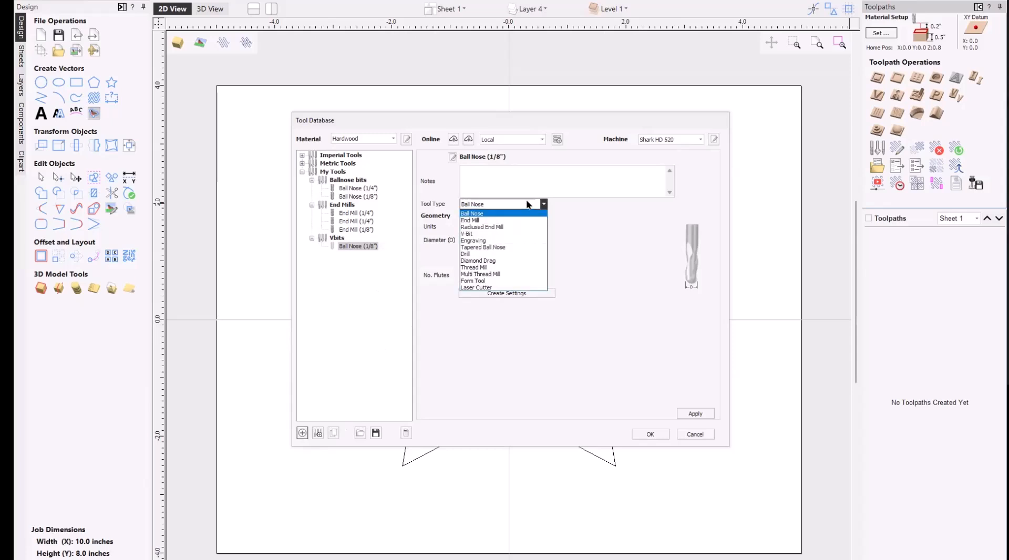
{"action": "left_click", "coordinate": [473, 233]}
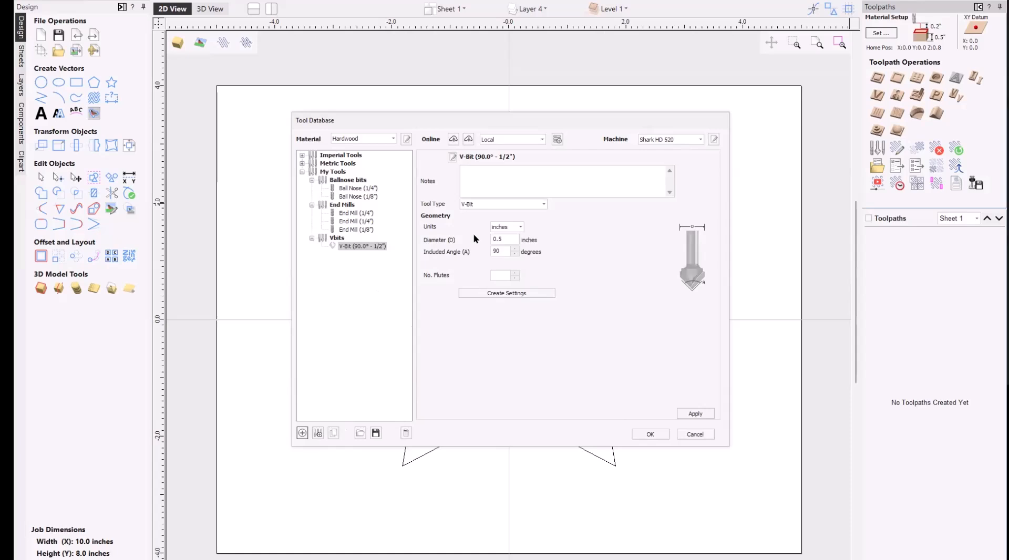
- Set the 90° V-bit to 1 flute, create its cutting settings, and apply a pass depth of 0.125 inches
{"action": "left_click", "coordinate": [515, 272]}
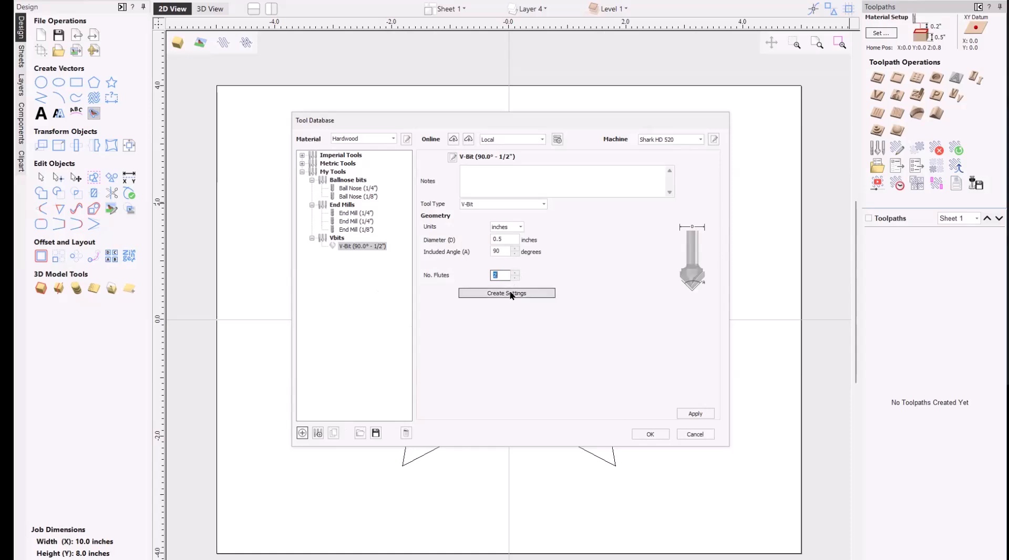
{"action": "left_click", "coordinate": [515, 277]}
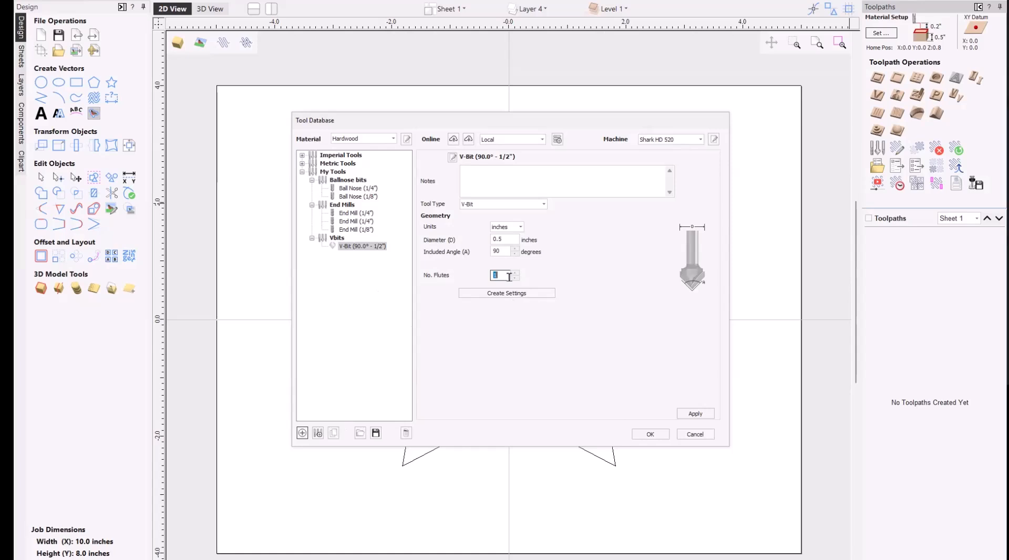
{"action": "left_click", "coordinate": [509, 297]}
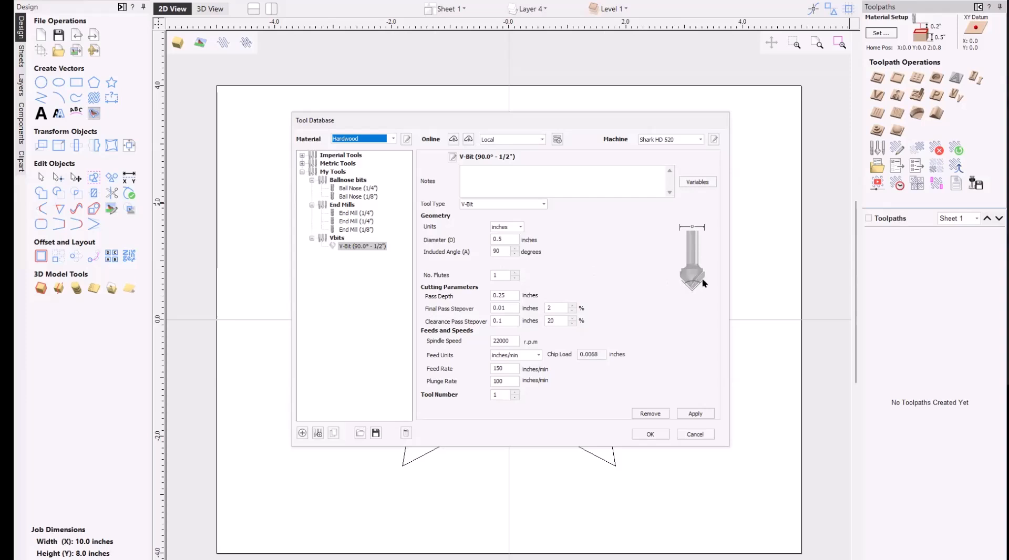
{"action": "left_click", "coordinate": [497, 295]}
{"action": "type", "text": "1"}
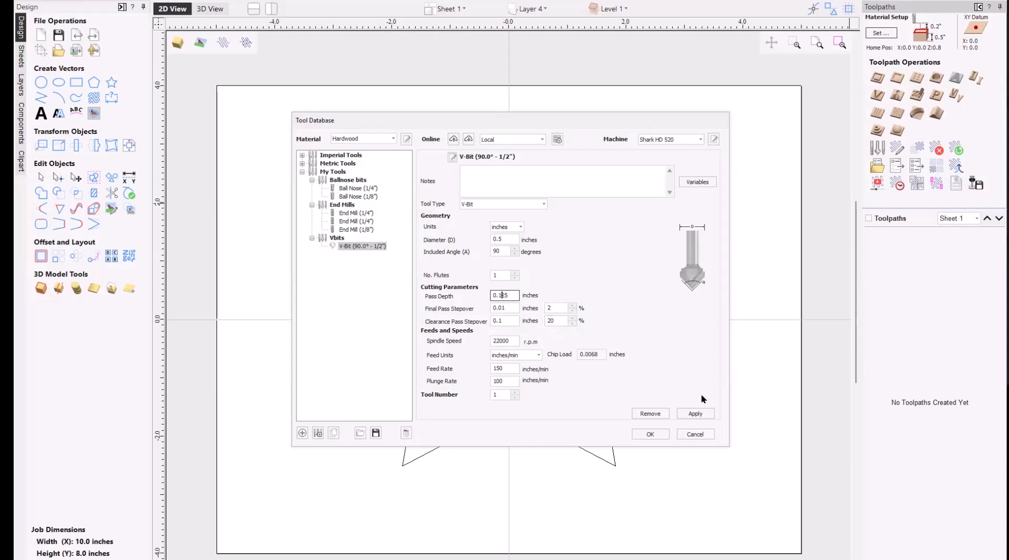
{"action": "left_click", "coordinate": [697, 414]}
- Duplicate the 90° V-bit with a 60-degree included angle and 0.25-inch diameter, copying cutting settings into it
{"action": "left_click", "coordinate": [334, 433]}
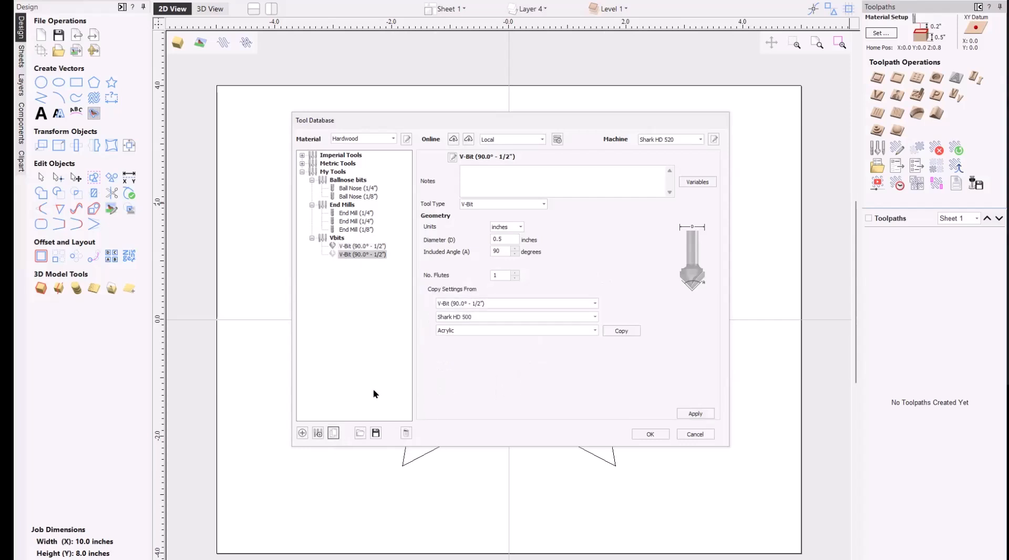
{"action": "double_click", "coordinate": [502, 252]}
{"action": "type", "text": "60"}
{"action": "type", "text": "2"}
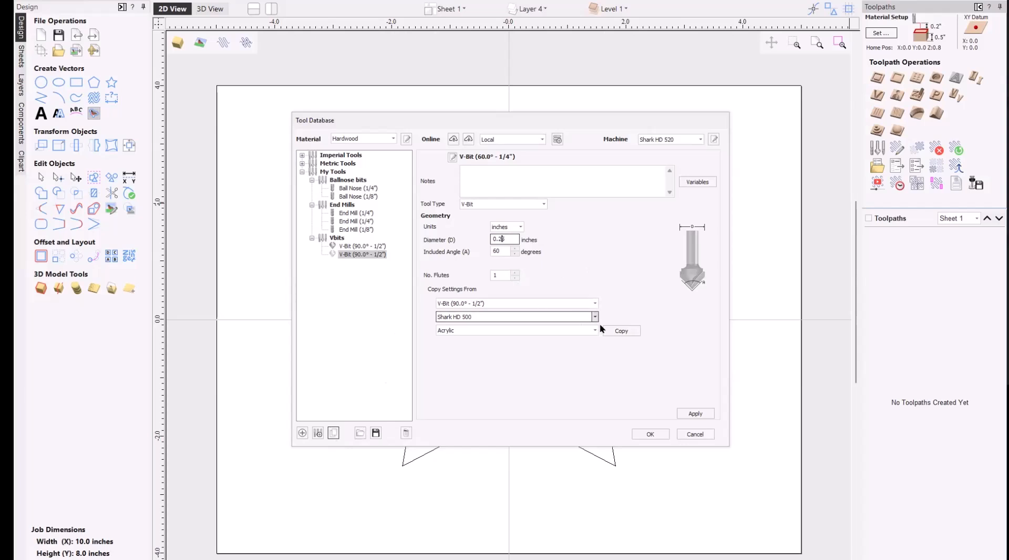
{"action": "left_click", "coordinate": [612, 331]}
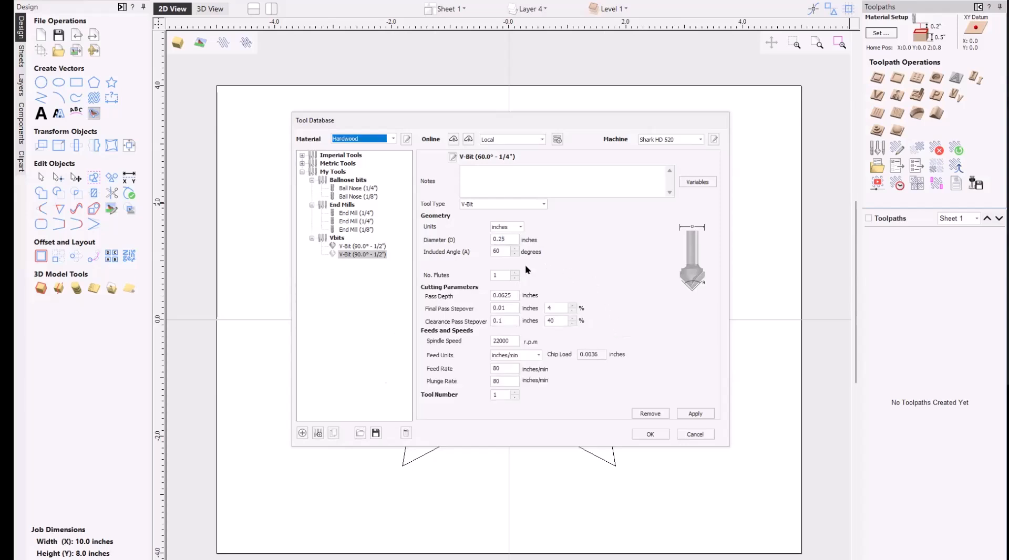
- Set the 60° V-bit's pass depth to 0.05 inches, final stepover to 2%, clearance stepover to 20% and feed rate to 100 inches/min
{"action": "left_click", "coordinate": [510, 295]}
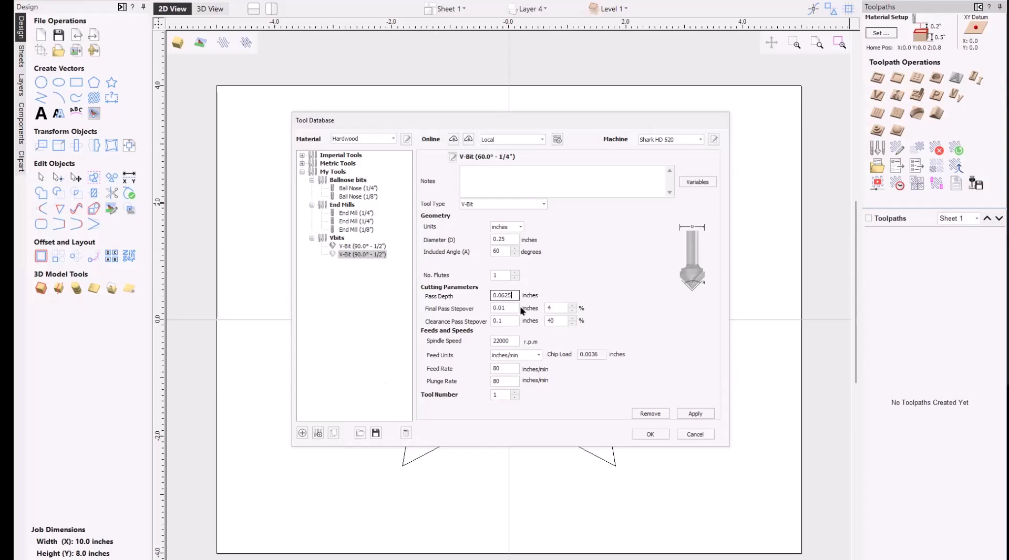
{"action": "key", "text": "BackSpace"}
{"action": "key", "text": "BackSpace"}
{"action": "key", "text": "BackSpace"}
{"action": "type", "text": "5"}
{"action": "left_click", "coordinate": [559, 308]}
{"action": "type", "text": "2"}
{"action": "left_click", "coordinate": [555, 321]}
{"action": "type", "text": "20"}
{"action": "double_click", "coordinate": [502, 368]}
{"action": "type", "text": "100"}
{"action": "left_click", "coordinate": [695, 414]}
- Compare the settings of the two 1/4" end mills and the 1/8" ball nose in My Tools
{"action": "left_click", "coordinate": [329, 171]}
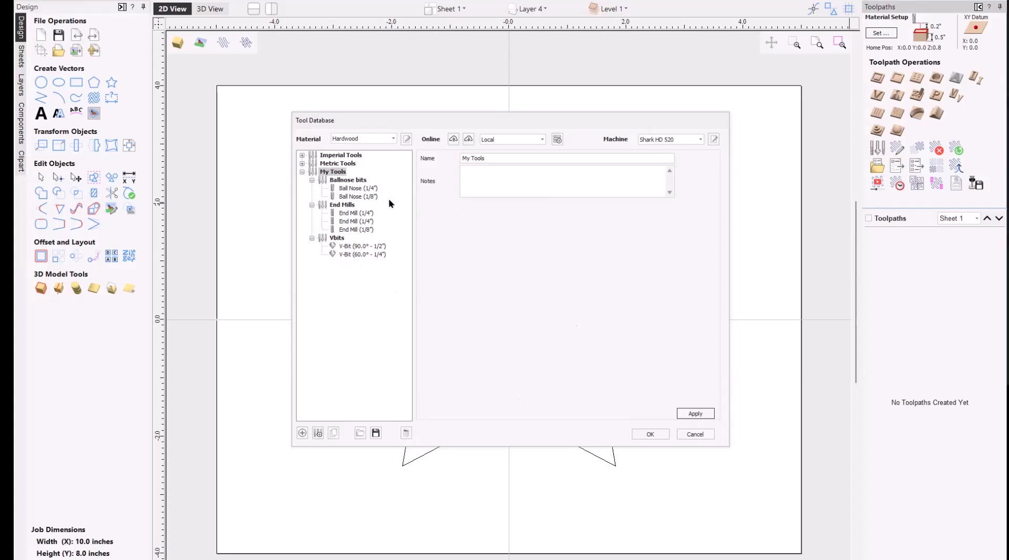
{"action": "left_click", "coordinate": [351, 221]}
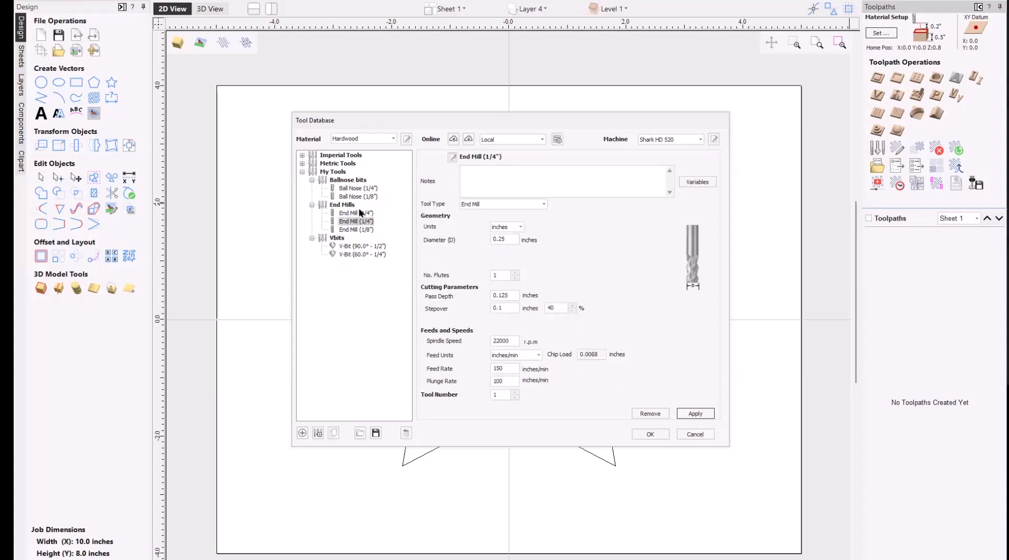
{"action": "left_click", "coordinate": [357, 212]}
{"action": "left_click", "coordinate": [355, 197]}
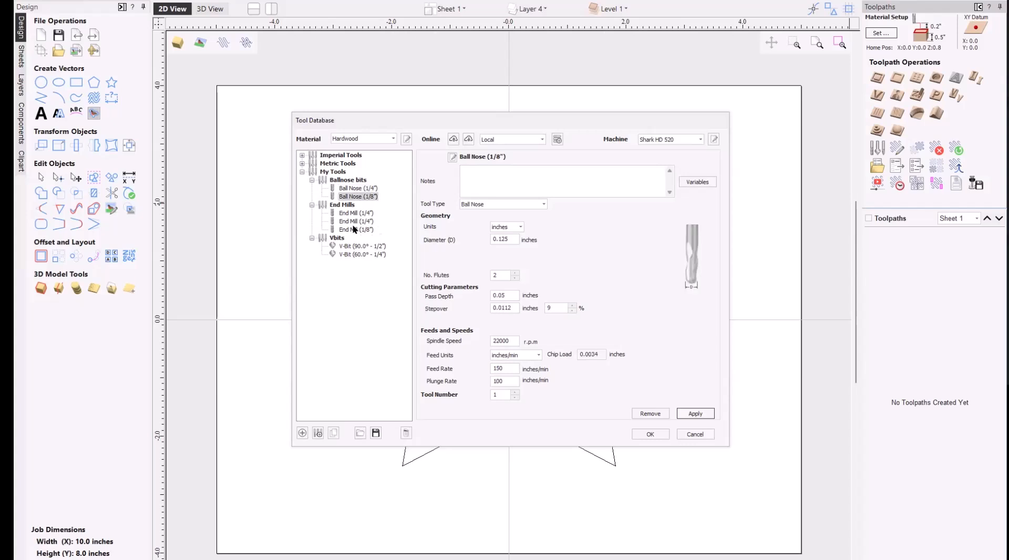
{"action": "left_click", "coordinate": [355, 213]}
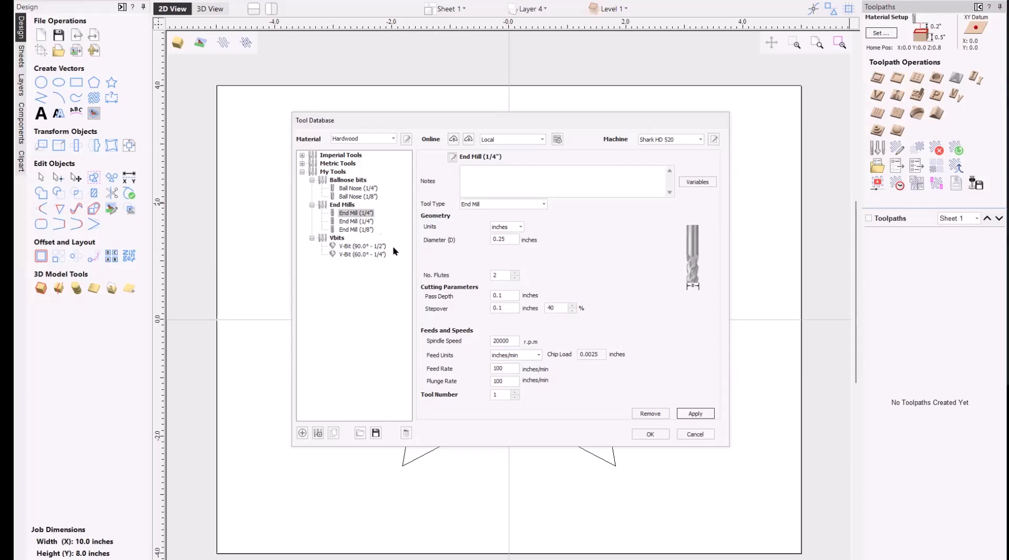
- Append "1flute" to the single-flute 1/4" end mill's name format without setting it as the End Mill default
{"action": "left_click", "coordinate": [355, 221]}
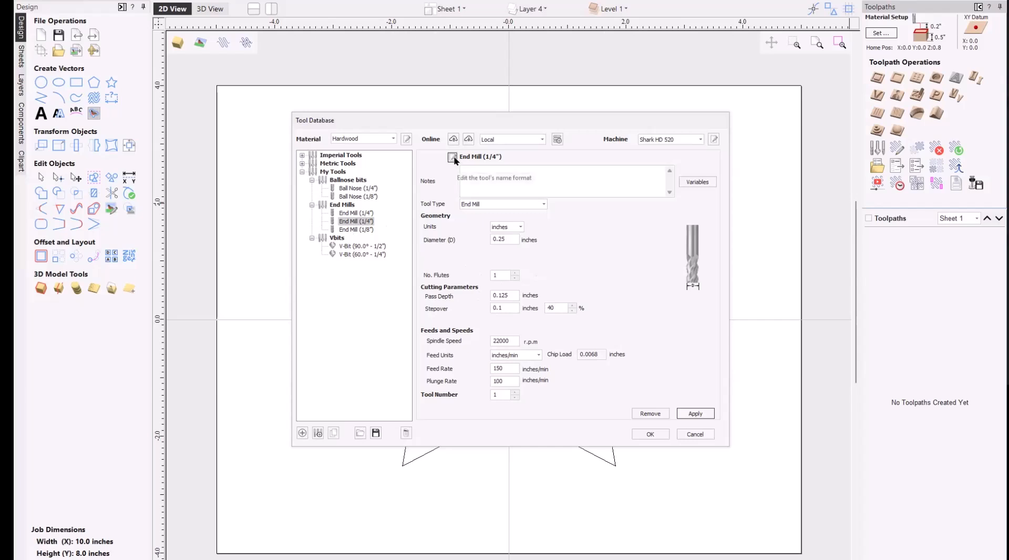
{"action": "left_click", "coordinate": [479, 175]}
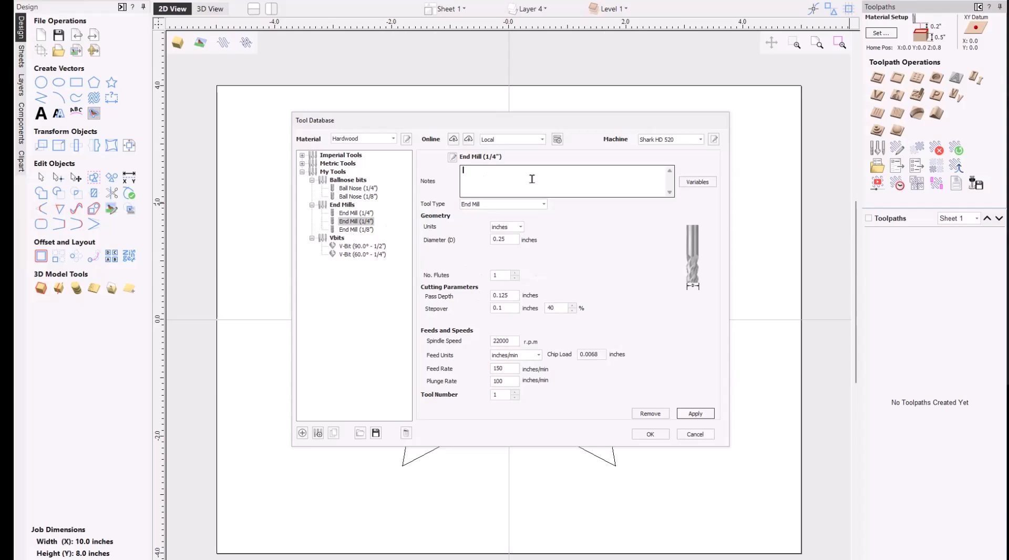
{"action": "left_click", "coordinate": [452, 157]}
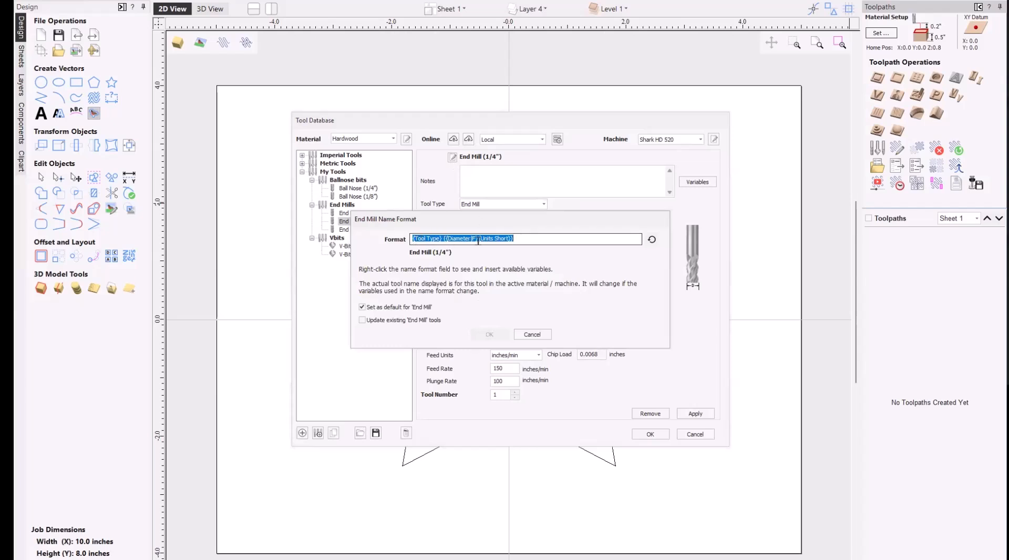
{"action": "left_click", "coordinate": [530, 238]}
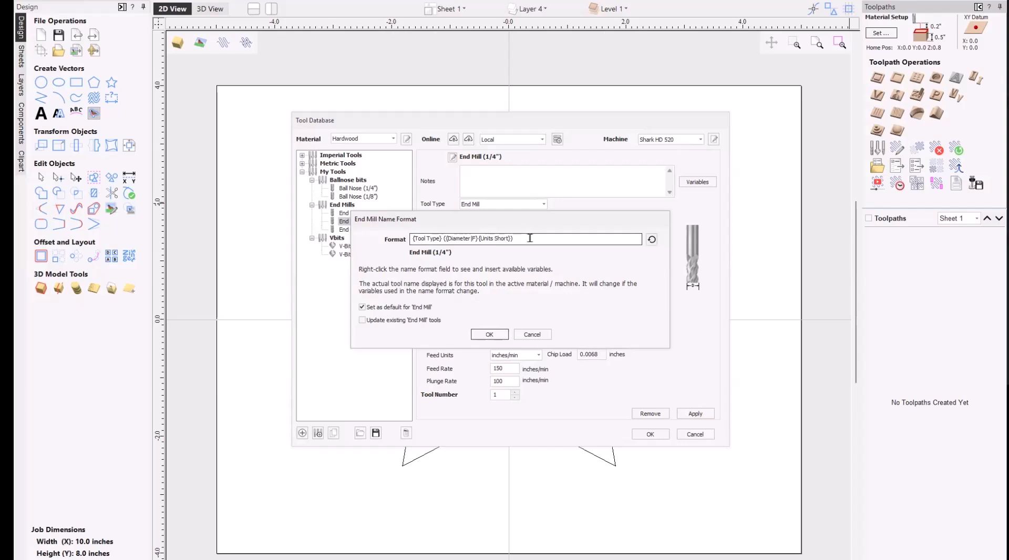
{"action": "type", "text": "1flute"}
{"action": "left_click", "coordinate": [362, 307]}
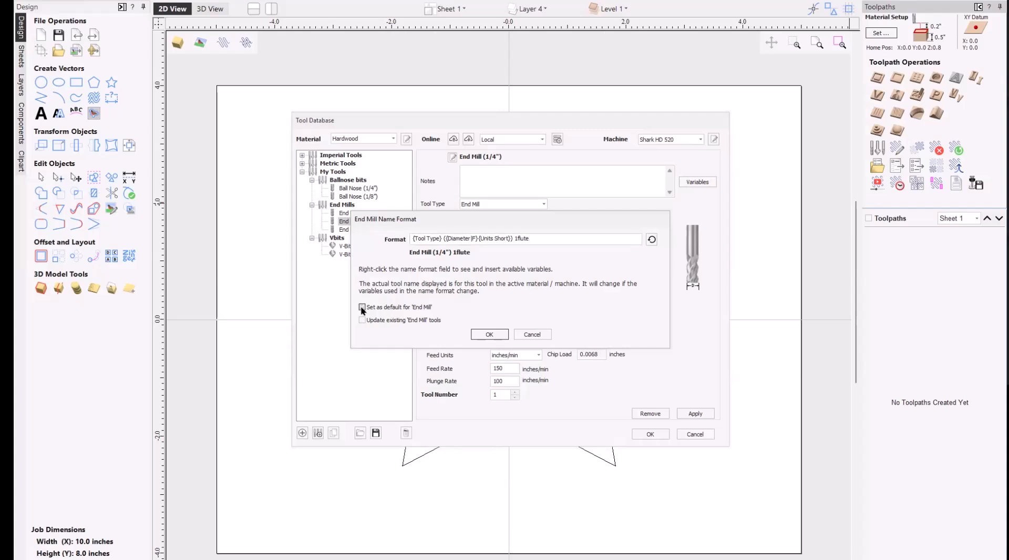
{"action": "left_click", "coordinate": [489, 334]}
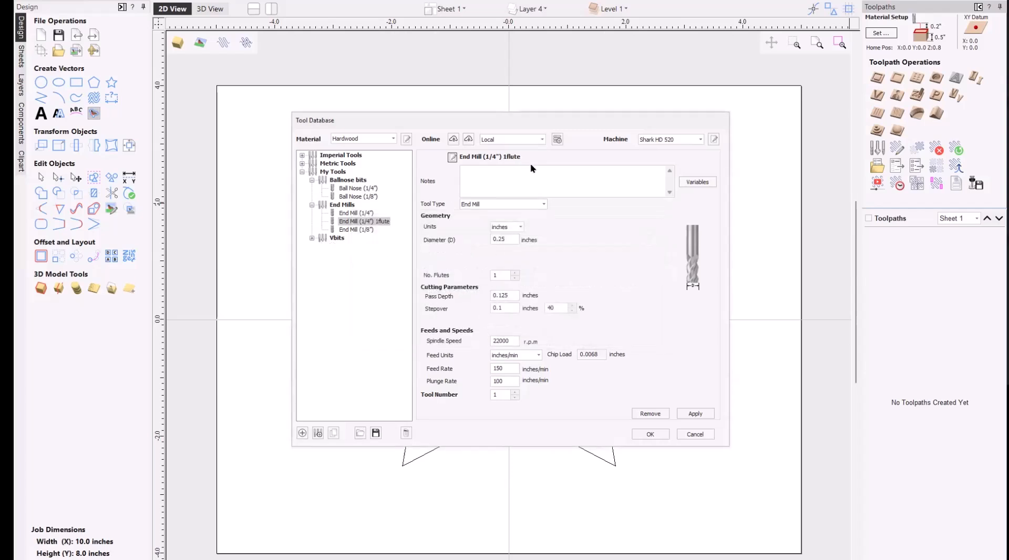
- Change the single-flute 1/4" end mill's name suffix to "1 flute" in its name format
{"action": "left_click", "coordinate": [452, 157]}
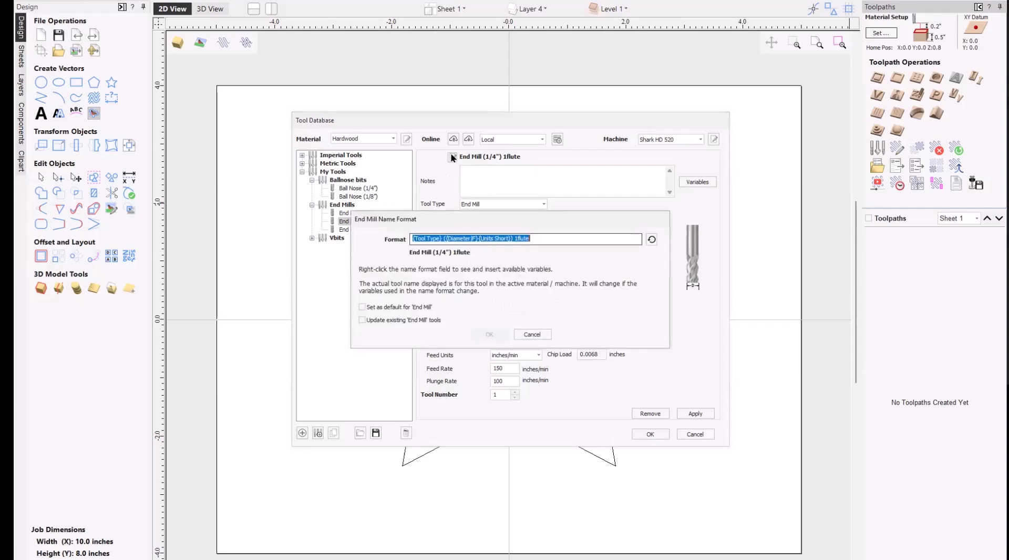
{"action": "left_click", "coordinate": [518, 238]}
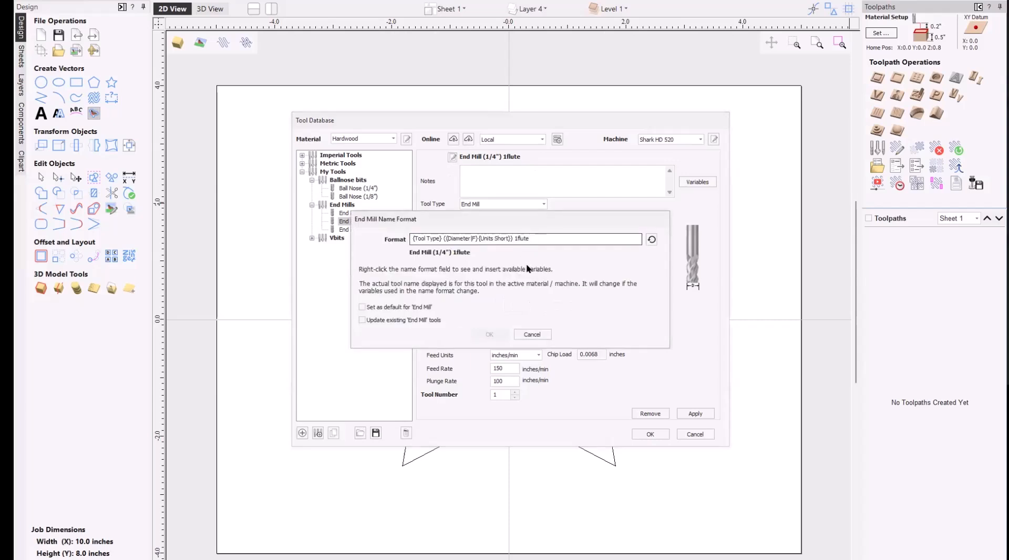
{"action": "left_click", "coordinate": [487, 334]}
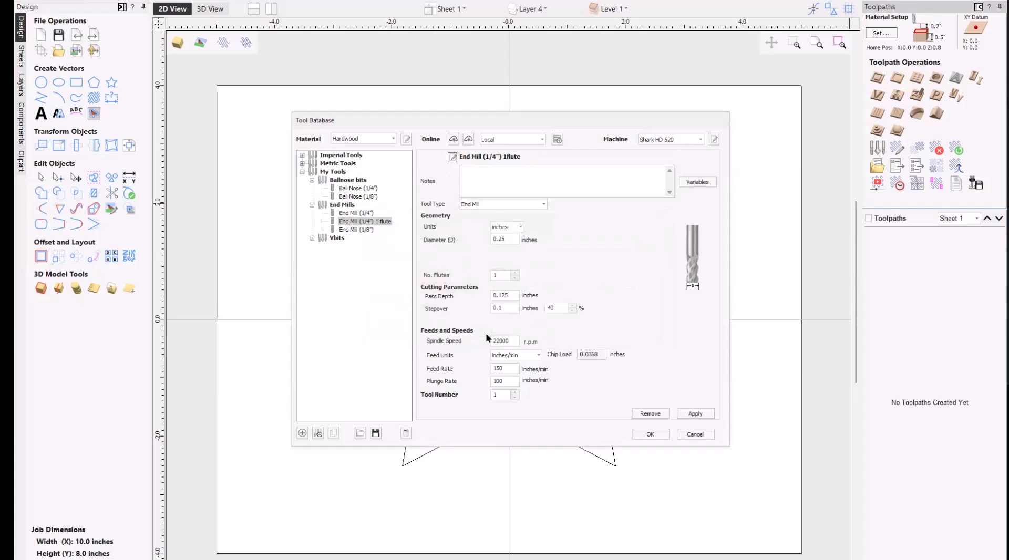
- Append "2 flute" to the name format of the two-flute 1/4" end mill in My Tools
{"action": "left_click", "coordinate": [358, 213]}
{"action": "left_click", "coordinate": [452, 156]}
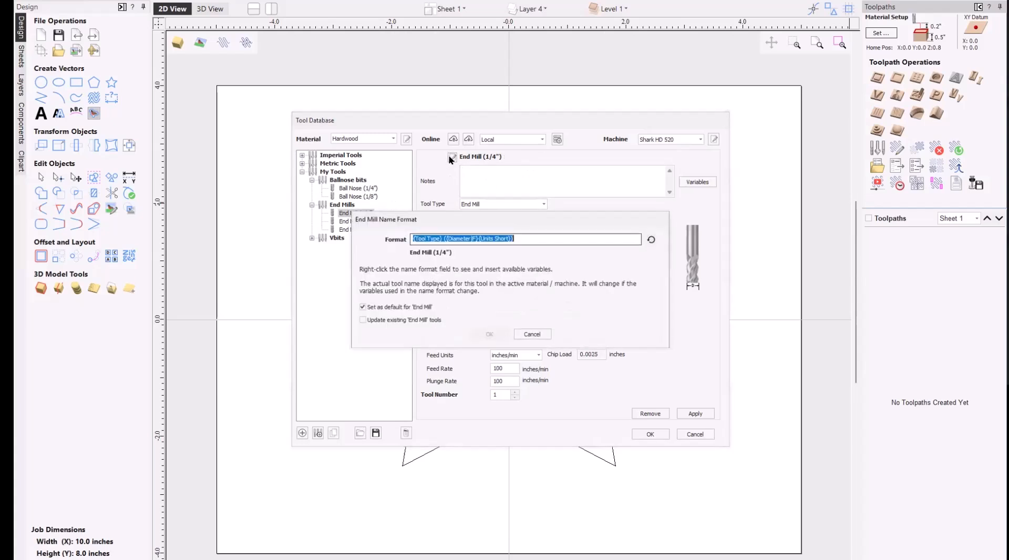
{"action": "left_click", "coordinate": [529, 238]}
{"action": "type", "text": "2 f"}
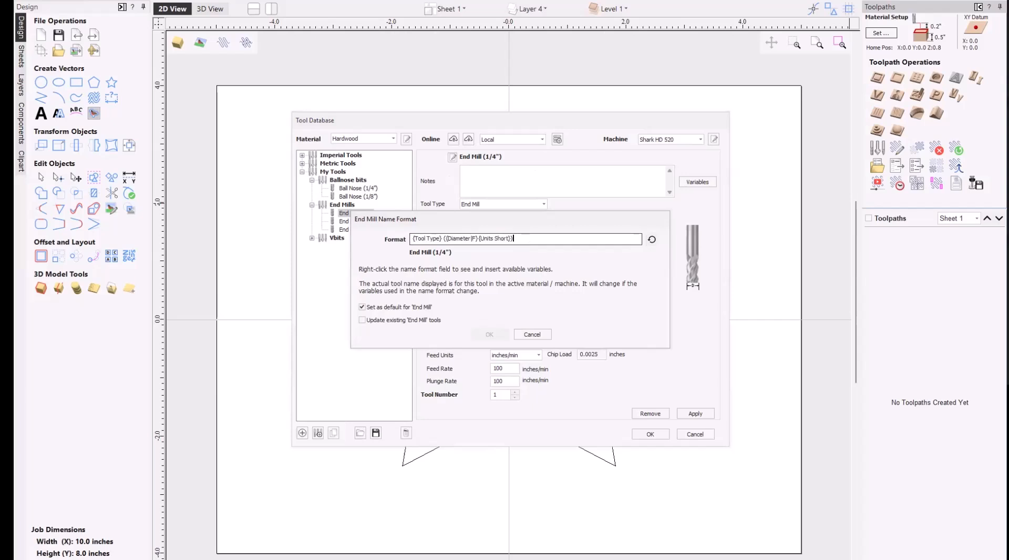
{"action": "type", "text": "lute"}
{"action": "left_click", "coordinate": [487, 331]}
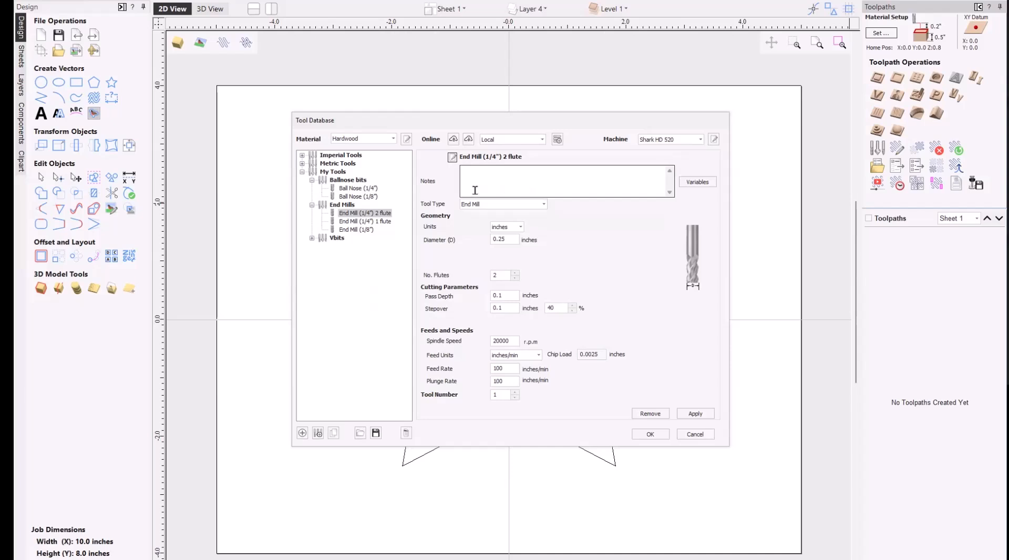
- Append "3D carving" to the 1/4" ball nose's name format
{"action": "left_click", "coordinate": [360, 189]}
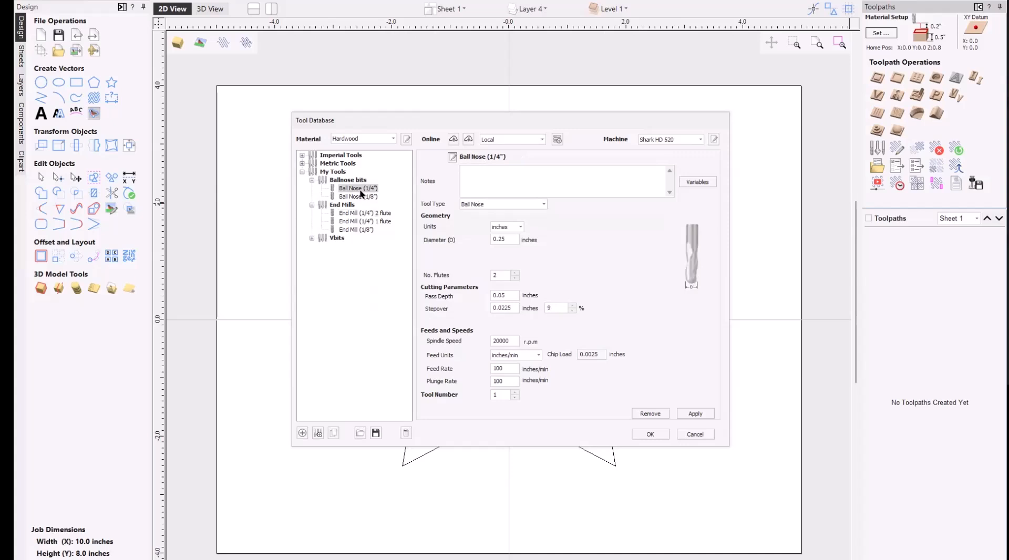
{"action": "left_click", "coordinate": [453, 159]}
{"action": "left_click", "coordinate": [521, 236]}
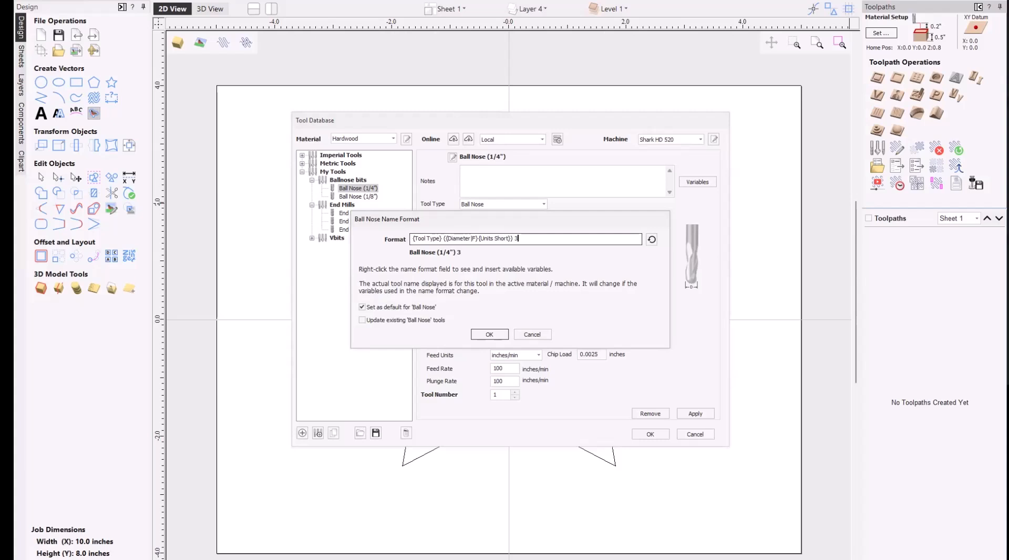
{"action": "type", "text": "3D carving"}
{"action": "left_click", "coordinate": [489, 335]}
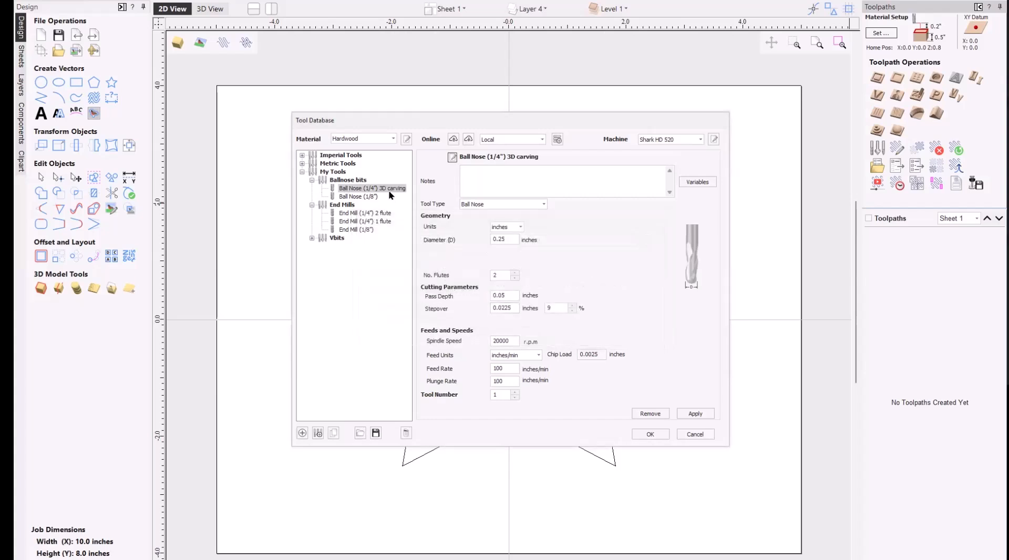
- Duplicate the 1/4" 3D carving ball nose with copied cutting settings and replace the copy's name suffix with "Texture"
{"action": "left_click", "coordinate": [333, 434]}
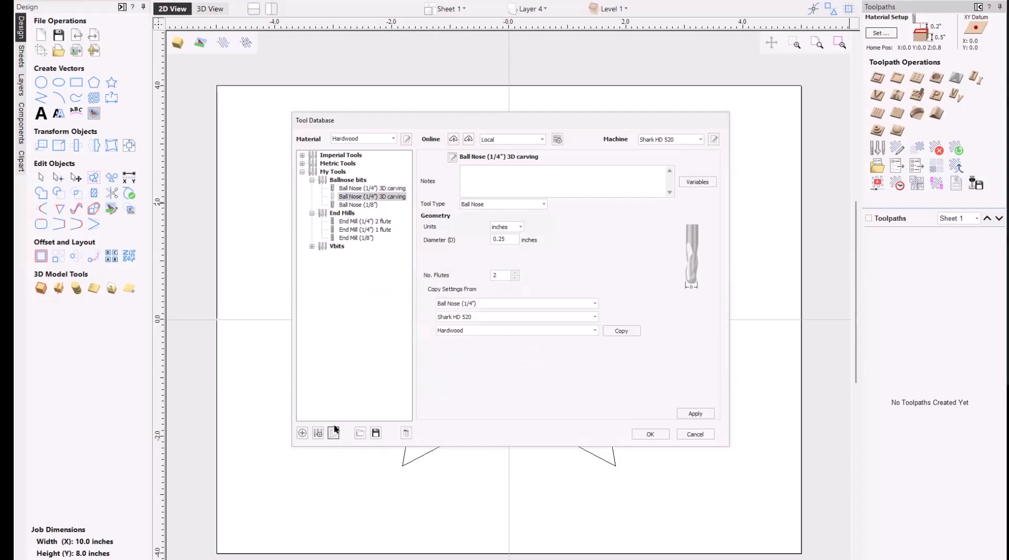
{"action": "left_click", "coordinate": [620, 330]}
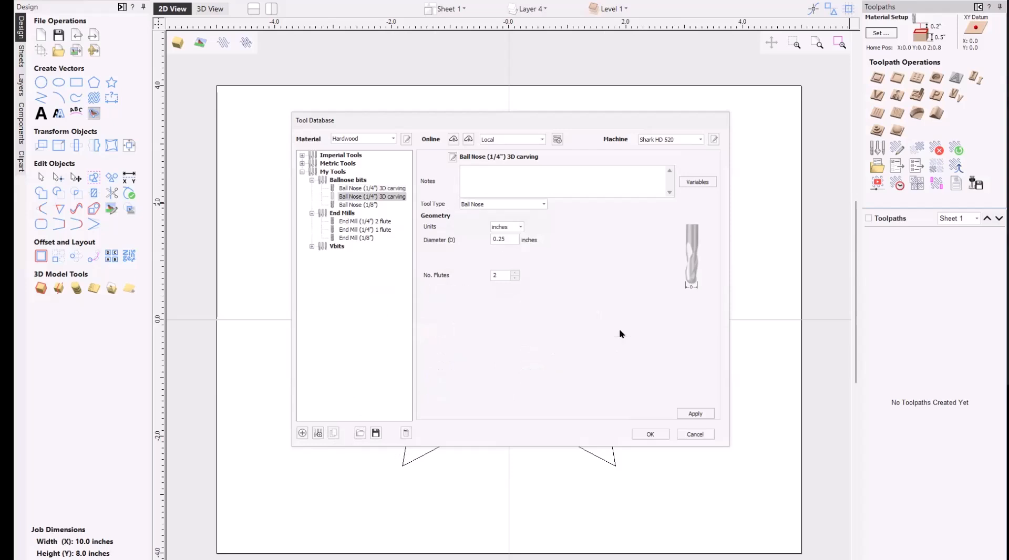
{"action": "left_click", "coordinate": [453, 158]}
{"action": "left_click", "coordinate": [548, 239]}
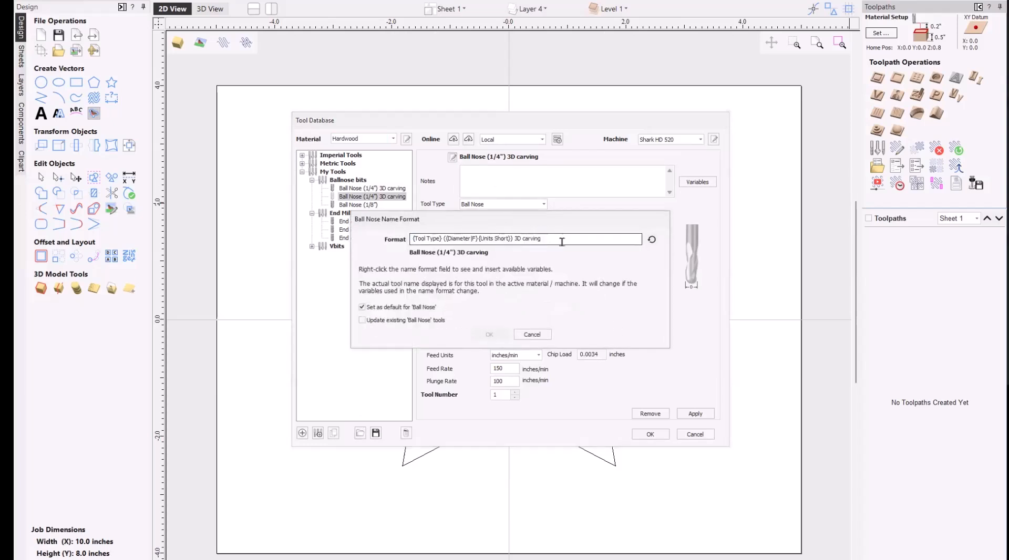
{"action": "key", "text": "BackSpace"}
{"action": "key", "text": "BackSpace"}
{"action": "key", "text": "BackSpace"}
{"action": "key", "text": "BackSpace"}
{"action": "key", "text": "BackSpace"}
{"action": "key", "text": "BackSpace"}
{"action": "key", "text": "BackSpace"}
{"action": "key", "text": "BackSpace"}
{"action": "key", "text": "BackSpace"}
{"action": "key", "text": "BackSpace"}
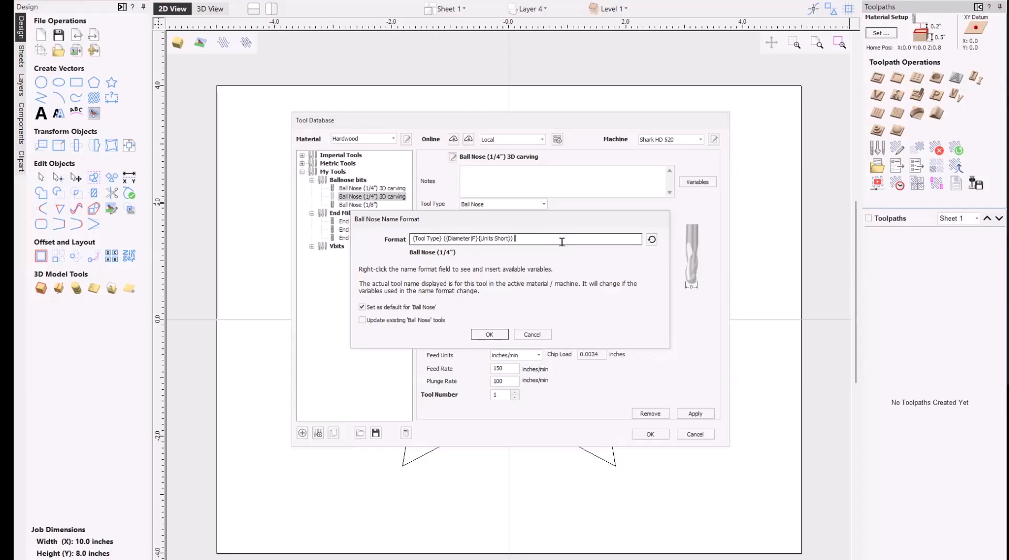
{"action": "type", "text": "Texture"}
{"action": "left_click", "coordinate": [489, 335]}
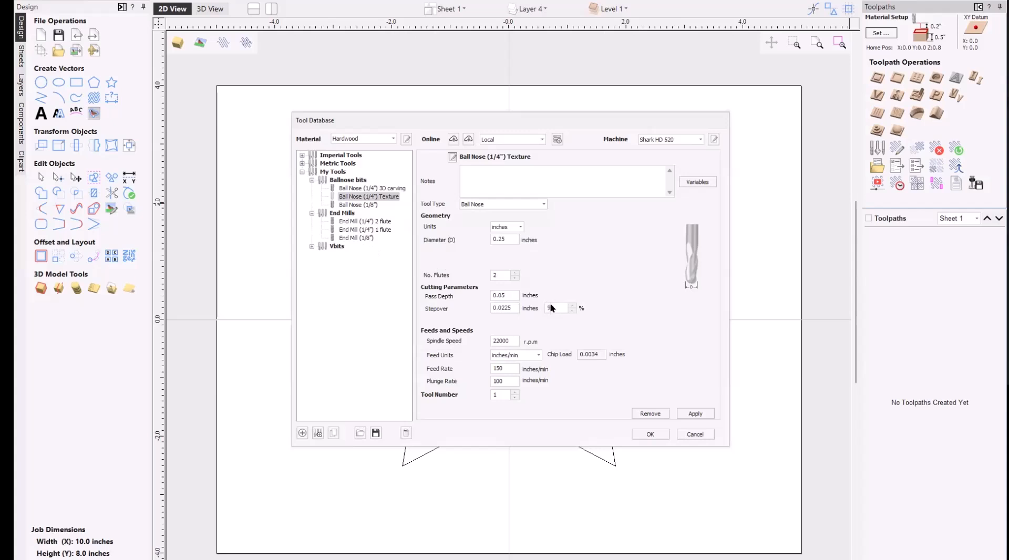
- Set the 1/4" Texture ball nose's stepover to 40% and apply the change
{"action": "double_click", "coordinate": [560, 308]}
{"action": "type", "text": "40"}
{"action": "left_click", "coordinate": [695, 414]}
- Review the Hardwood settings of the ball noses, the two-flute 1/4" end mill and the 60° V-bit in My Tools
{"action": "left_click", "coordinate": [354, 189]}
{"action": "left_click", "coordinate": [355, 197]}
{"action": "left_click", "coordinate": [356, 204]}
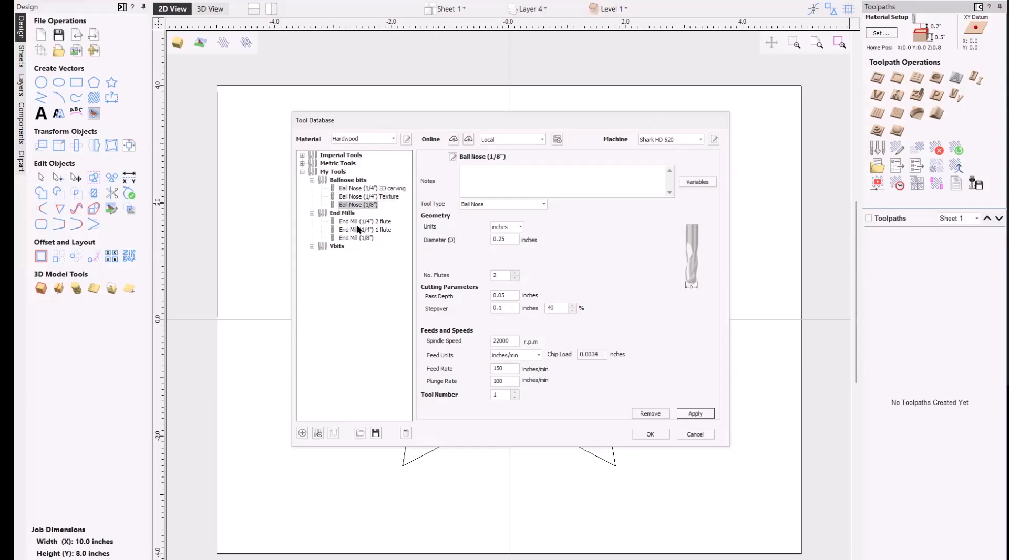
{"action": "left_click", "coordinate": [358, 221]}
{"action": "left_click", "coordinate": [311, 246]}
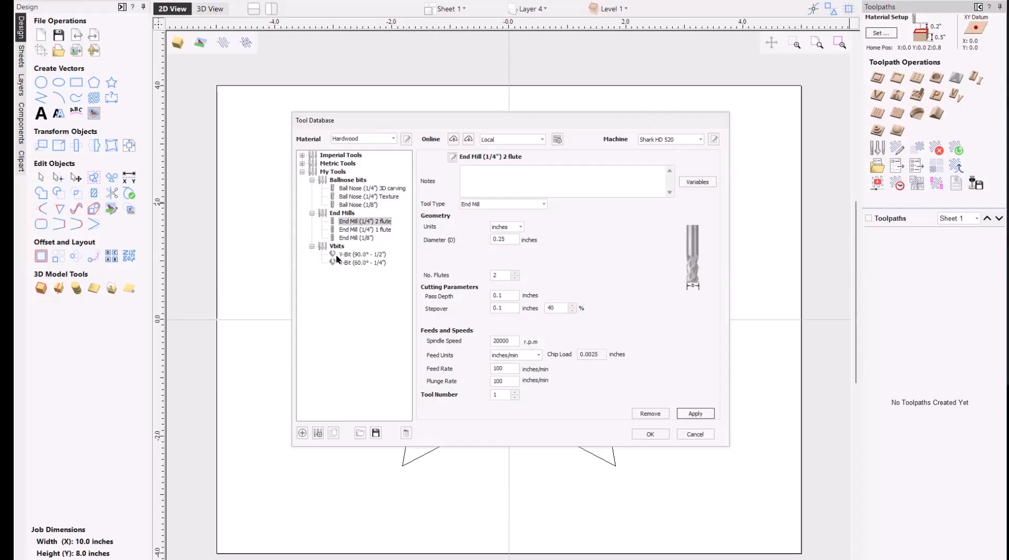
{"action": "left_click", "coordinate": [362, 263]}
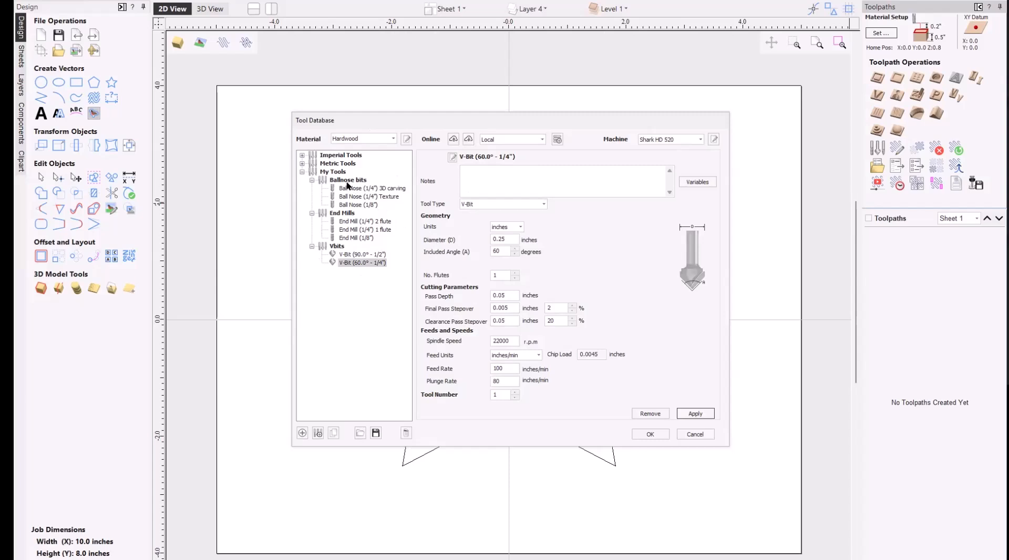
- Switch the tool database material to Softwood and copy the Hardwood settings into the single-flute 1/4" end mill
{"action": "left_click", "coordinate": [392, 139]}
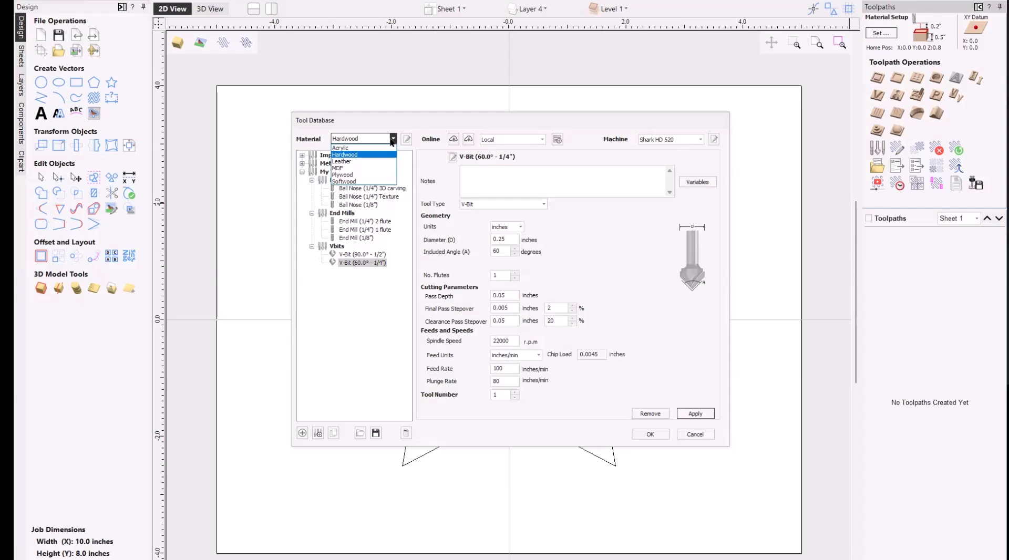
{"action": "left_click", "coordinate": [351, 182]}
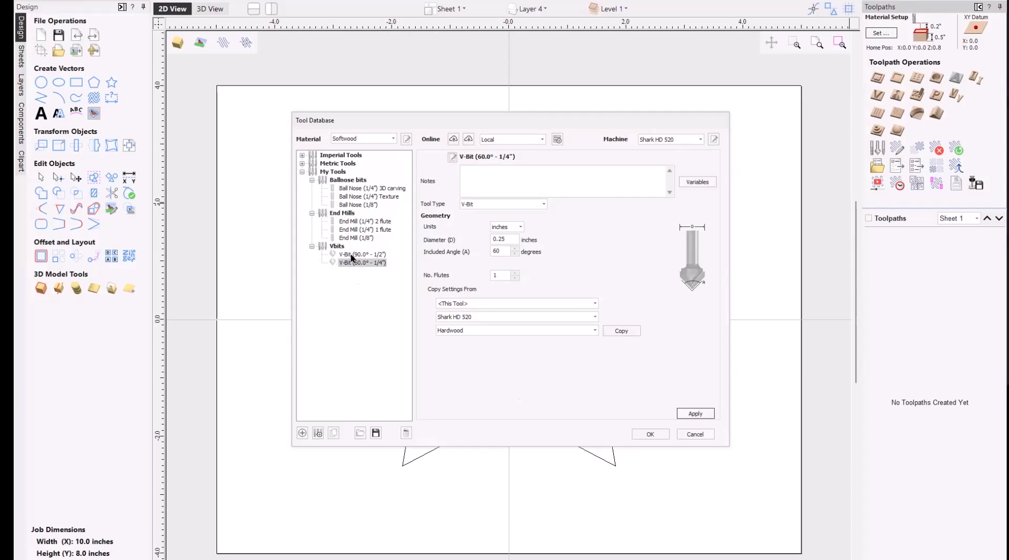
{"action": "left_click", "coordinate": [354, 256]}
{"action": "left_click", "coordinate": [364, 230]}
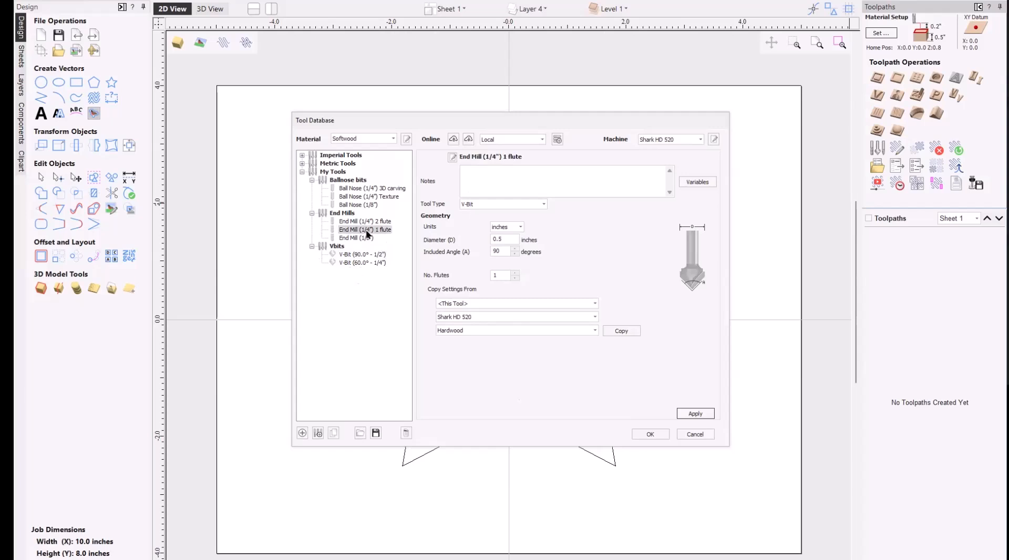
{"action": "key", "text": "Down"}
{"action": "key", "text": "Up"}
{"action": "key", "text": "Up"}
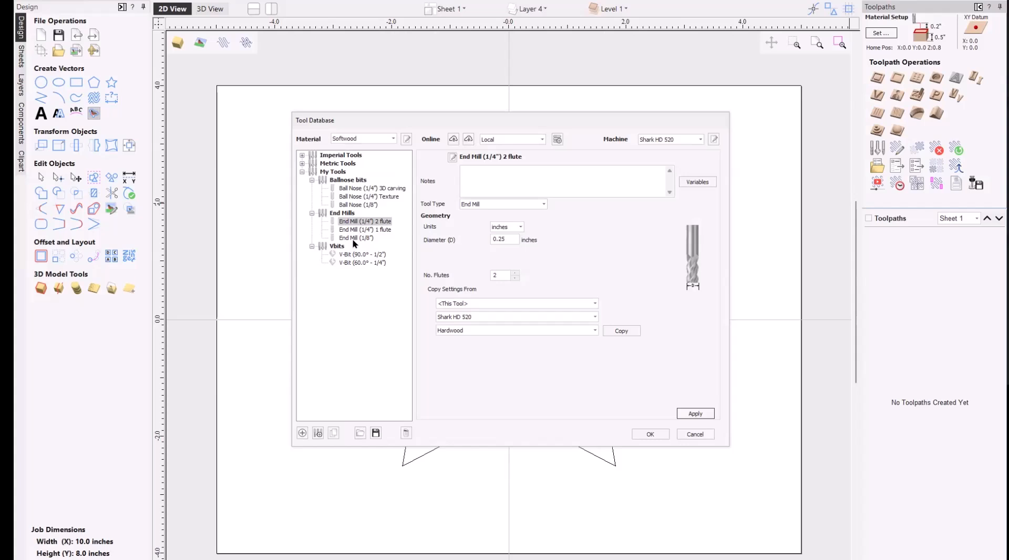
{"action": "left_click", "coordinate": [354, 230]}
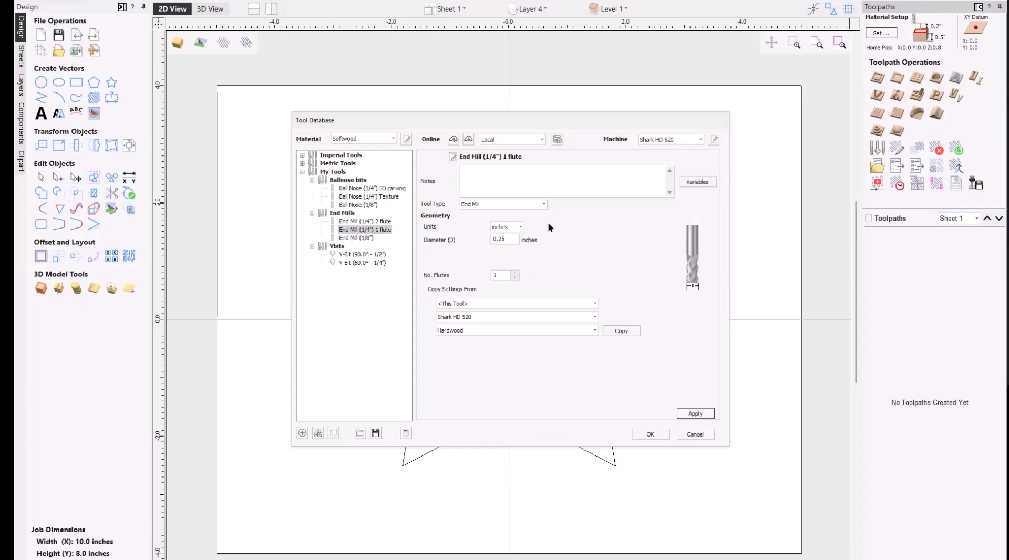
{"action": "left_click", "coordinate": [626, 334]}
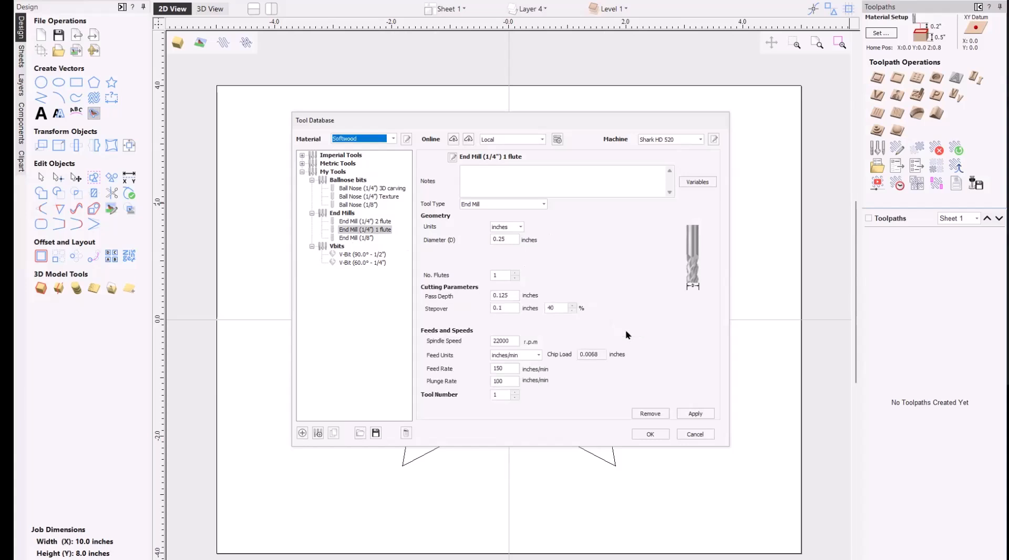
- Set the single-flute 1/4" end mill's Softwood feed rate to 200 inches/min and spindle speed to 18000 r.p.m., and apply
{"action": "double_click", "coordinate": [510, 367]}
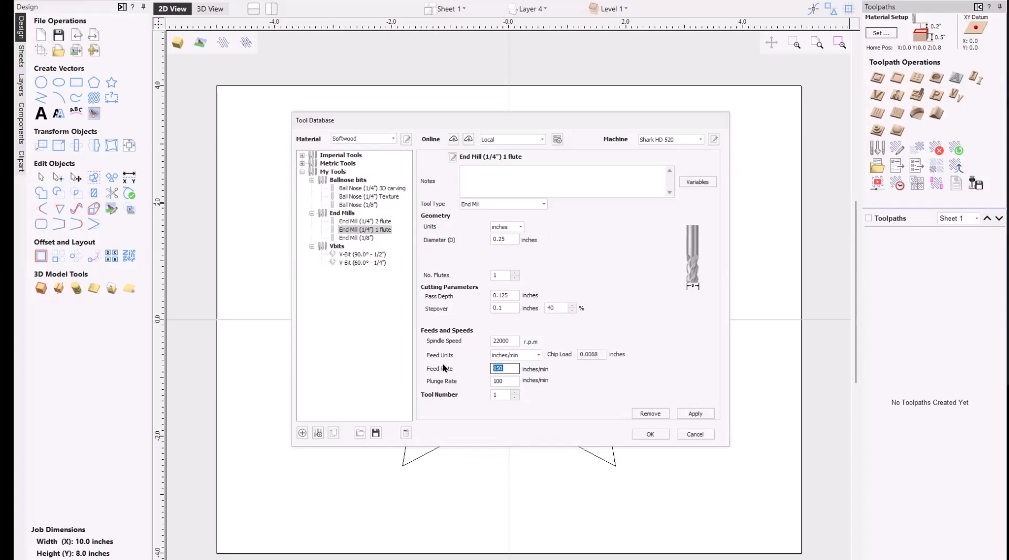
{"action": "type", "text": "200"}
{"action": "double_click", "coordinate": [502, 341]}
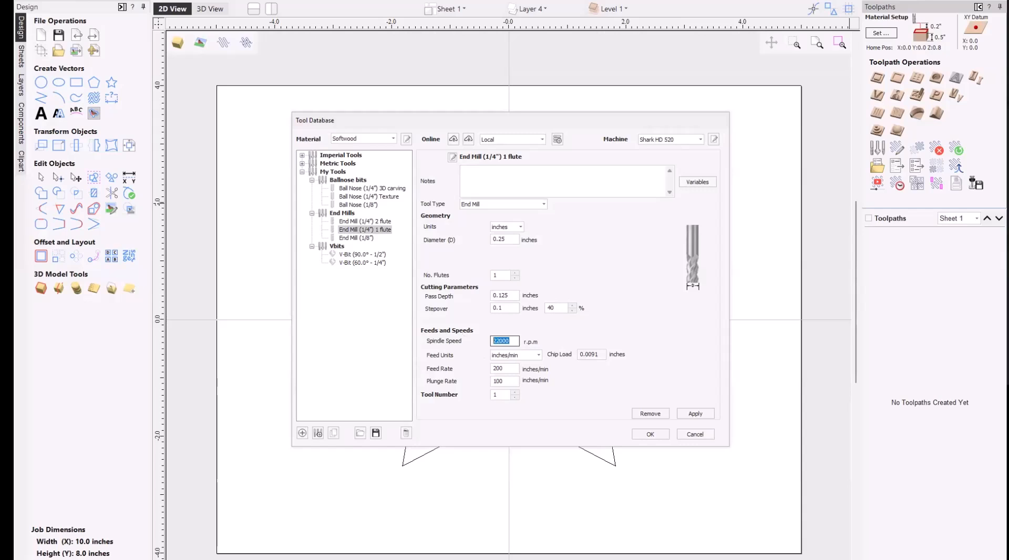
{"action": "type", "text": "18000"}
{"action": "left_click", "coordinate": [694, 414]}
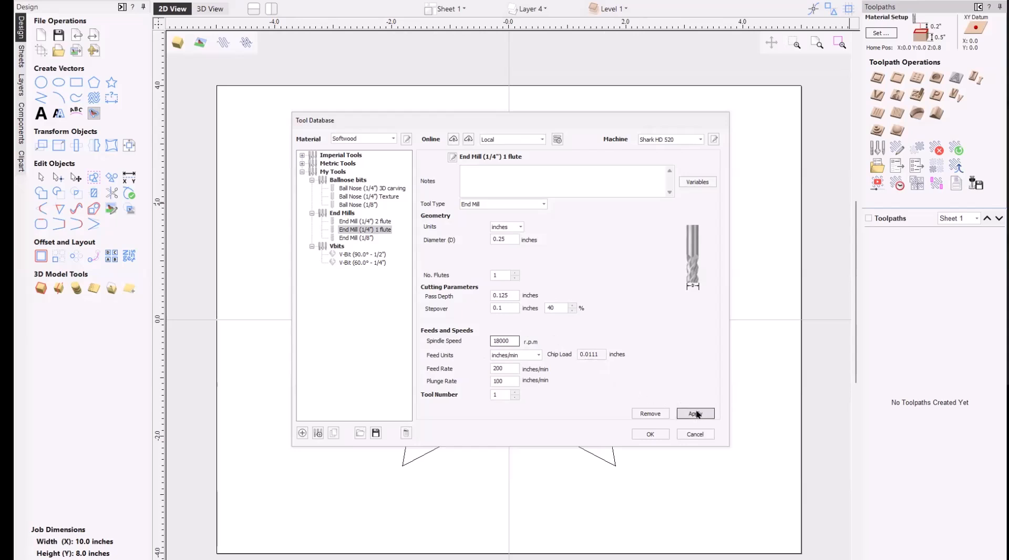
{"action": "left_click", "coordinate": [696, 414]}
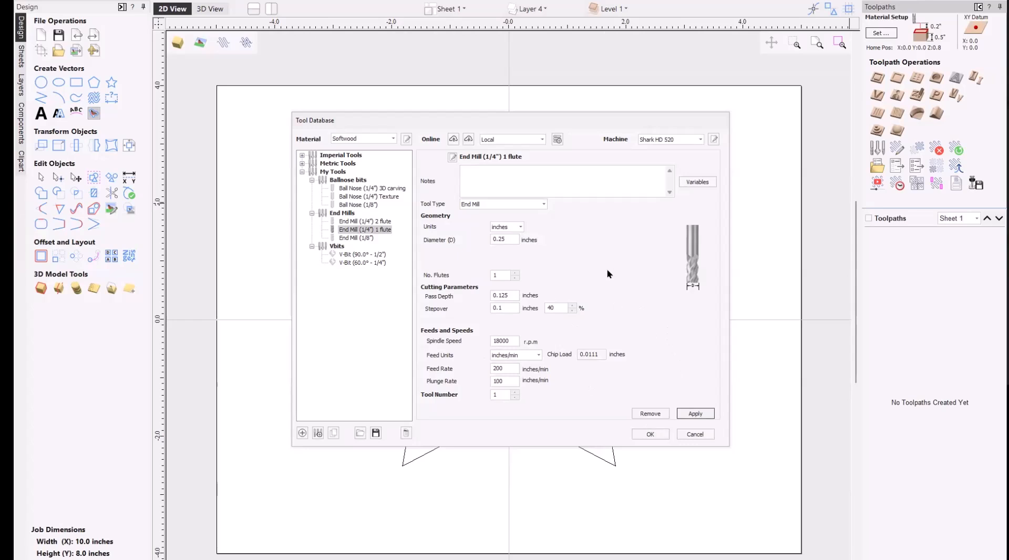
- Check the Softwood cutting settings of the two 1/4" end mills and the 60° V-bit
{"action": "left_click", "coordinate": [383, 223]}
{"action": "left_click", "coordinate": [361, 231]}
{"action": "left_click", "coordinate": [362, 262]}
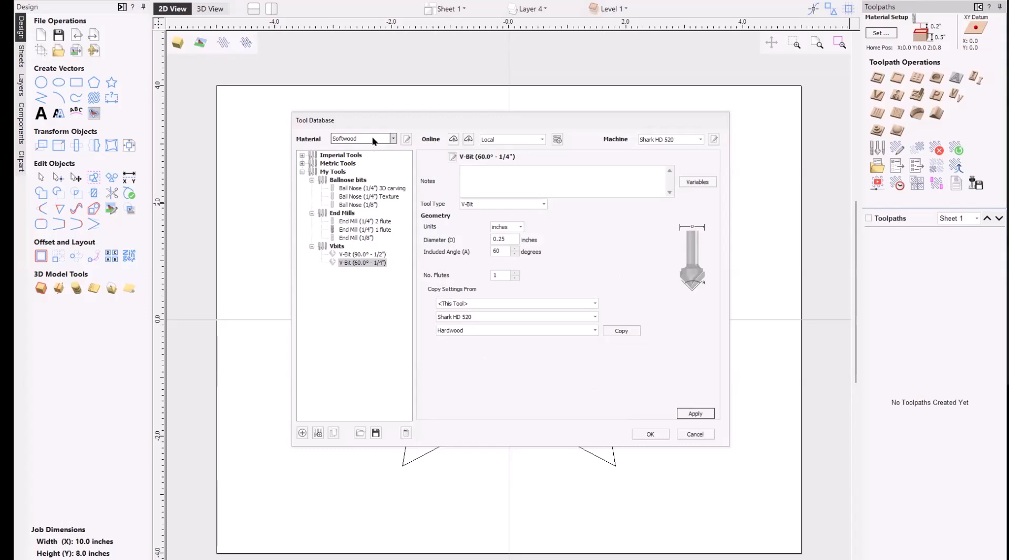
{"action": "left_click", "coordinate": [360, 233]}
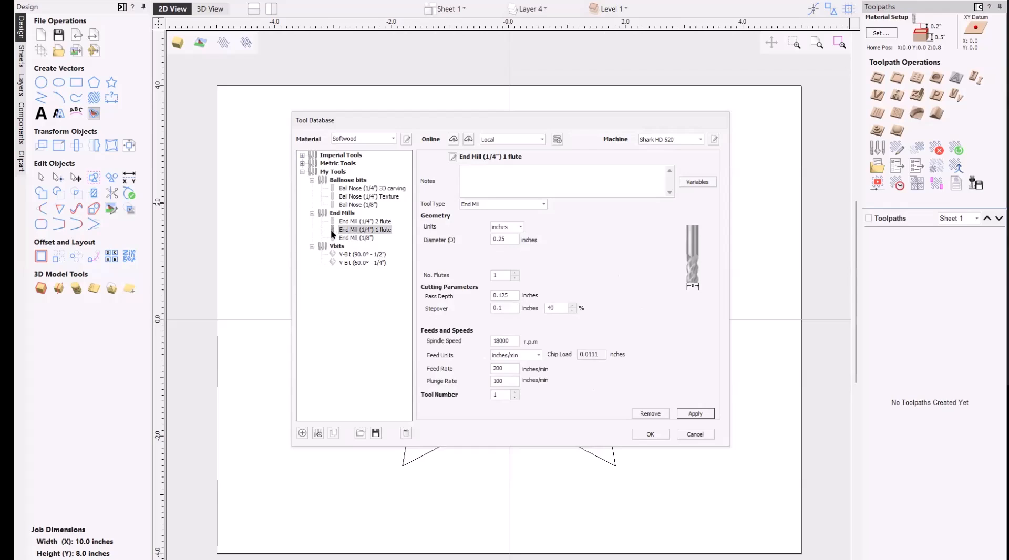
- Return the material to Hardwood and examine the 1/4" end mills' and ball noses' settings and the available materials
{"action": "left_click", "coordinate": [392, 138]}
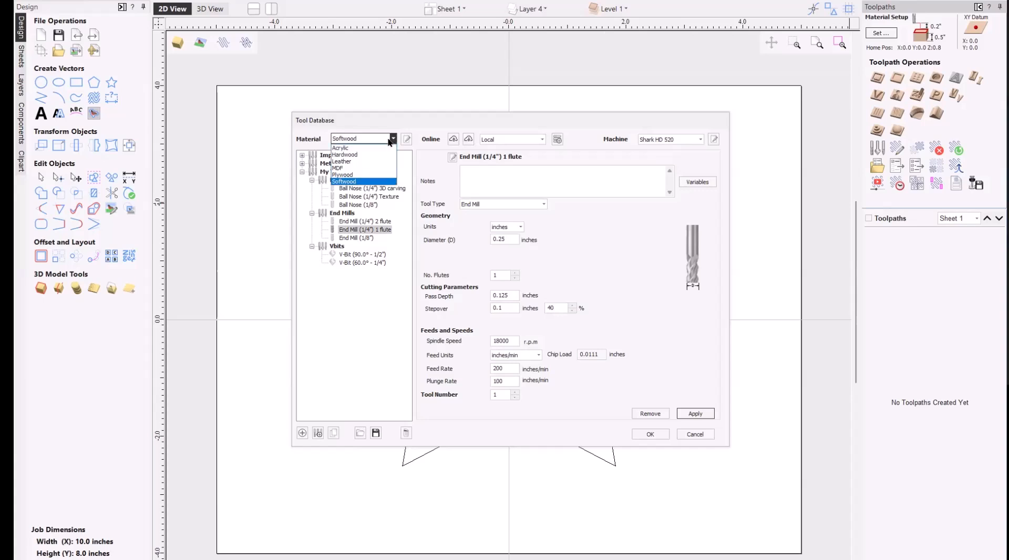
{"action": "left_click", "coordinate": [360, 155]}
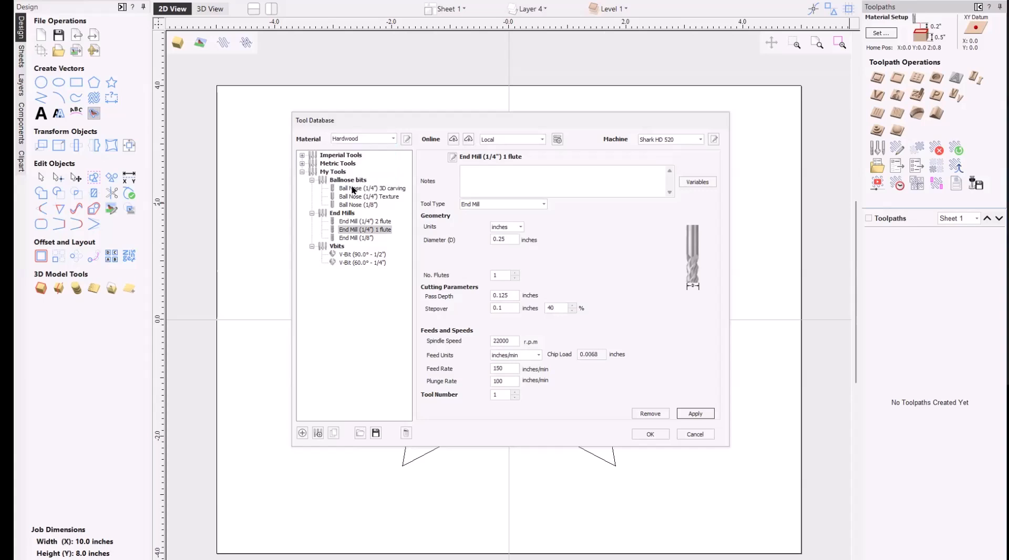
{"action": "left_click", "coordinate": [364, 222]}
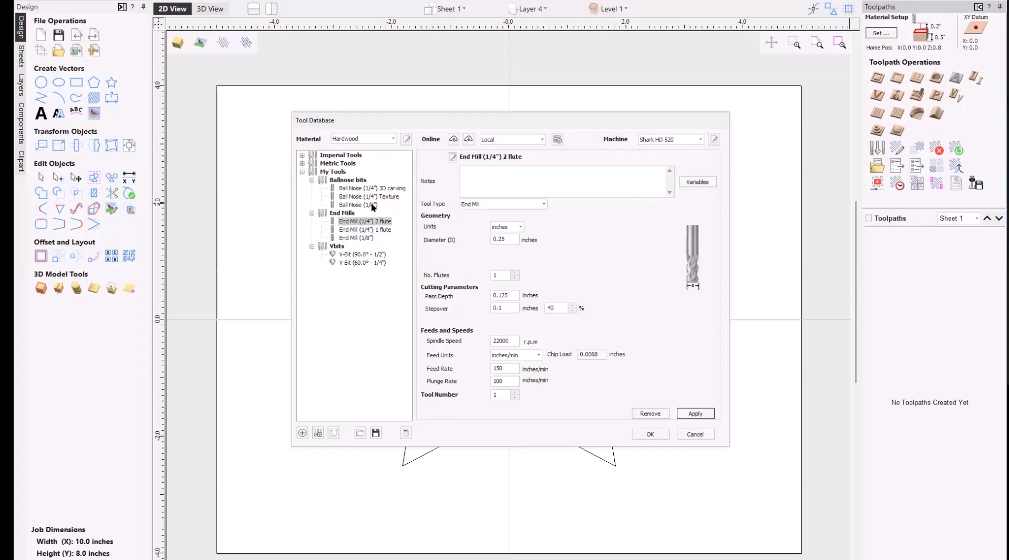
{"action": "left_click", "coordinate": [373, 205]}
{"action": "left_click", "coordinate": [377, 197]}
{"action": "left_click", "coordinate": [379, 189]}
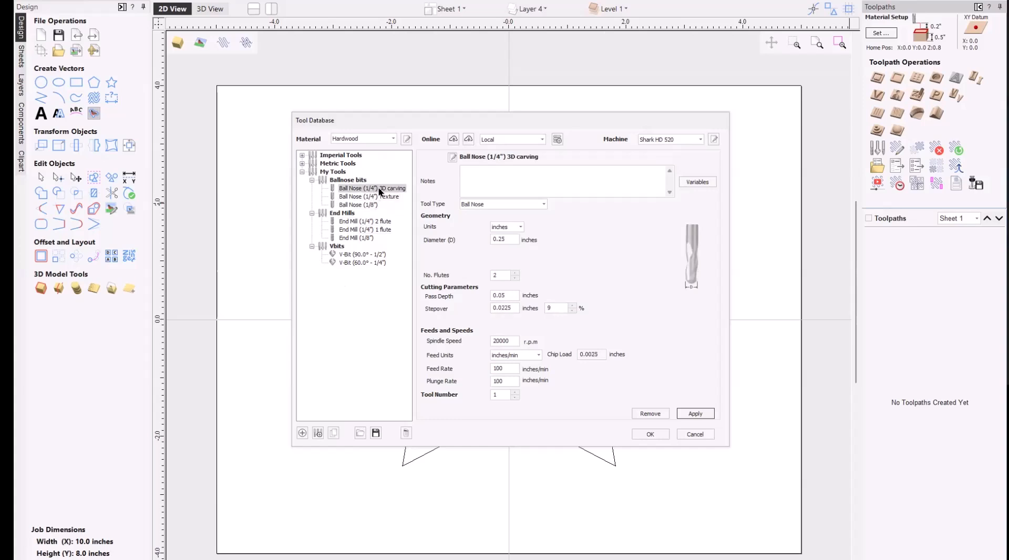
{"action": "left_click", "coordinate": [365, 231]}
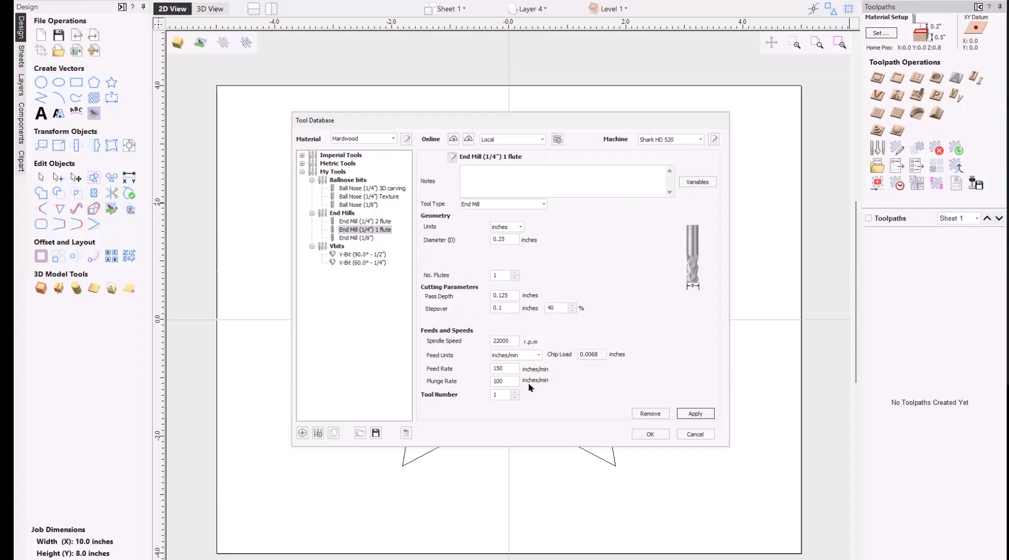
{"action": "left_click", "coordinate": [392, 139]}
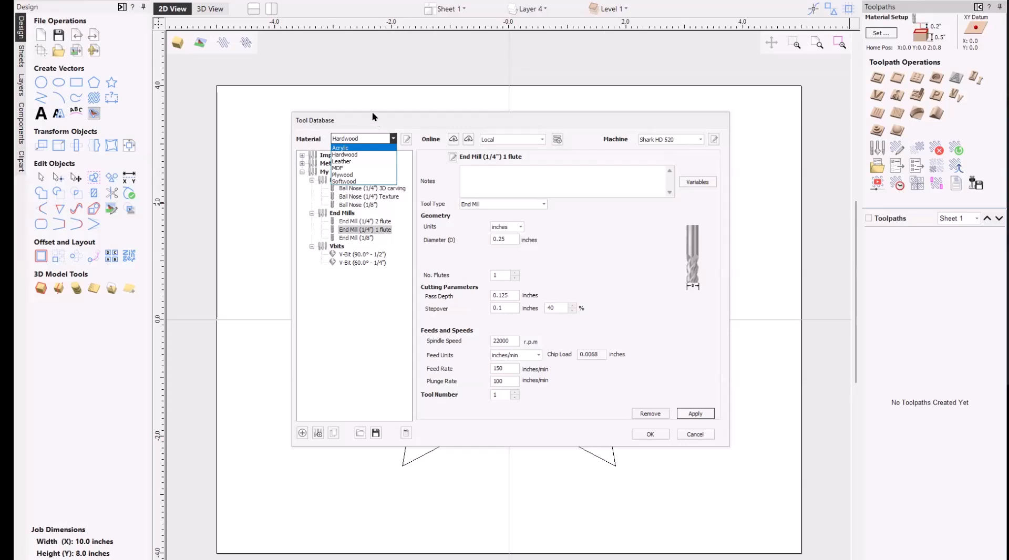
- Add a new material named General to the tool database's material list
{"action": "left_click", "coordinate": [359, 155]}
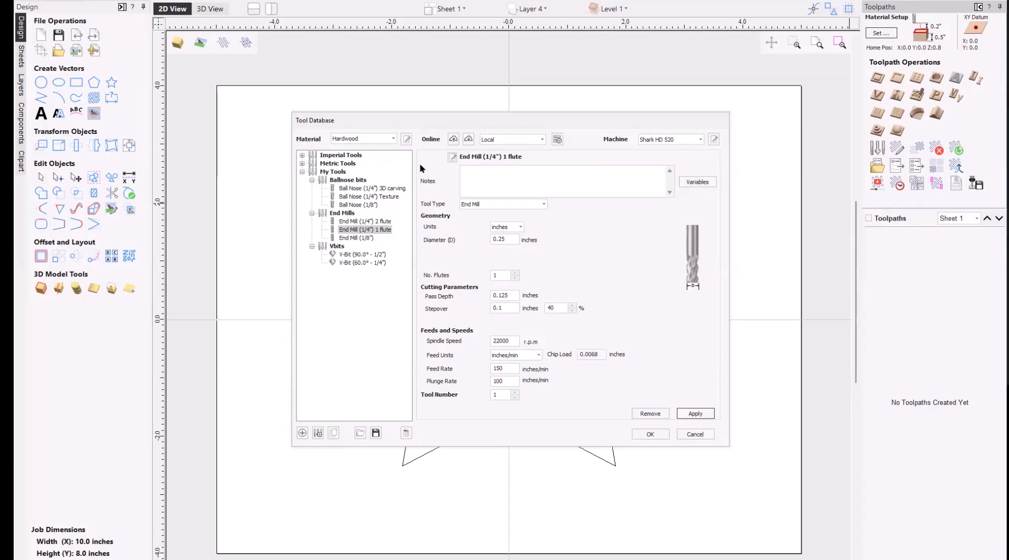
{"action": "left_click", "coordinate": [406, 140]}
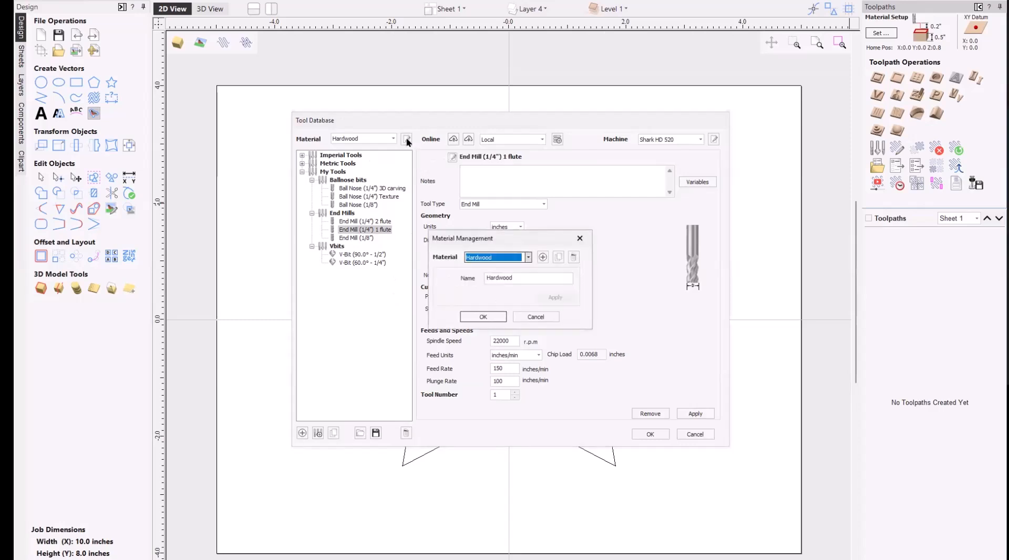
{"action": "left_click", "coordinate": [542, 257]}
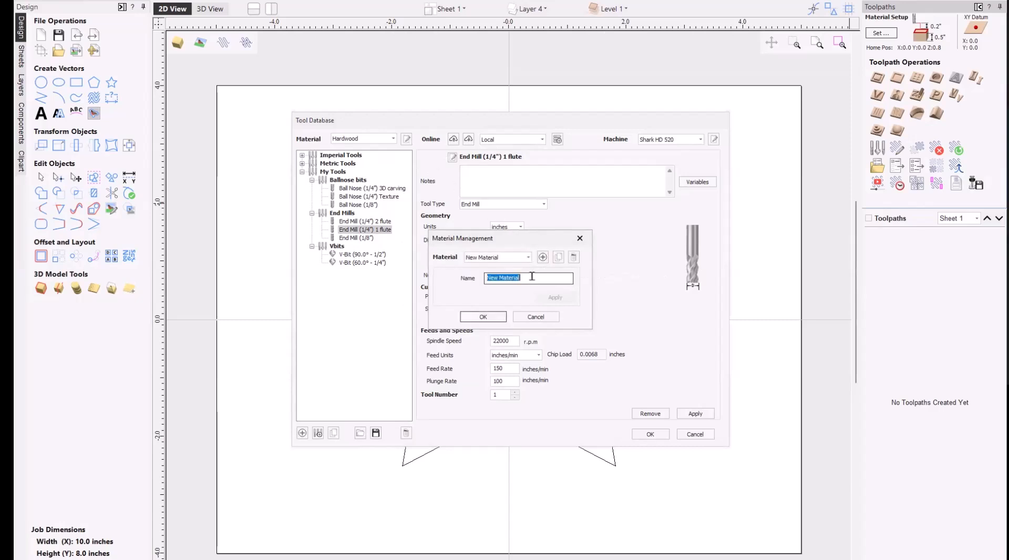
{"action": "type", "text": "General"}
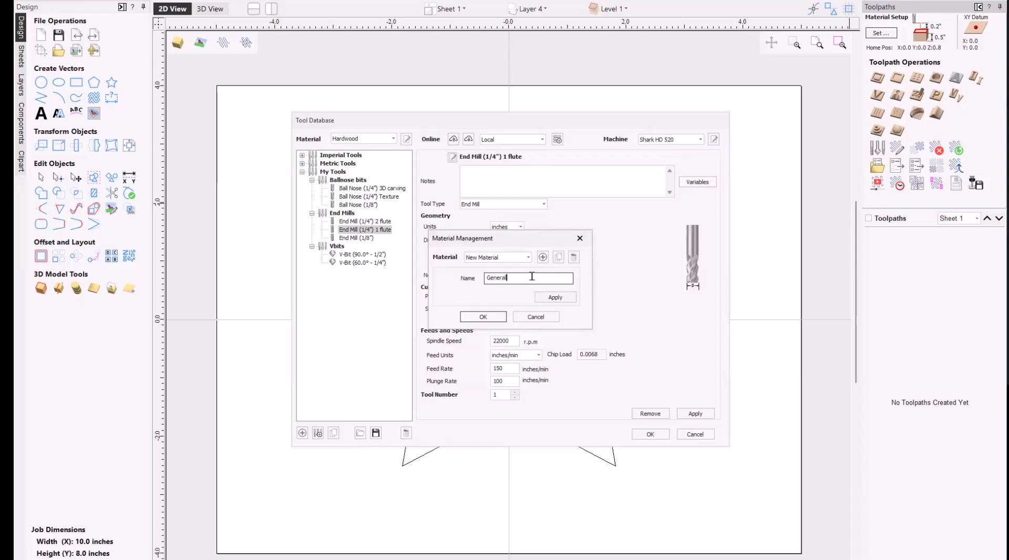
{"action": "left_click", "coordinate": [553, 298]}
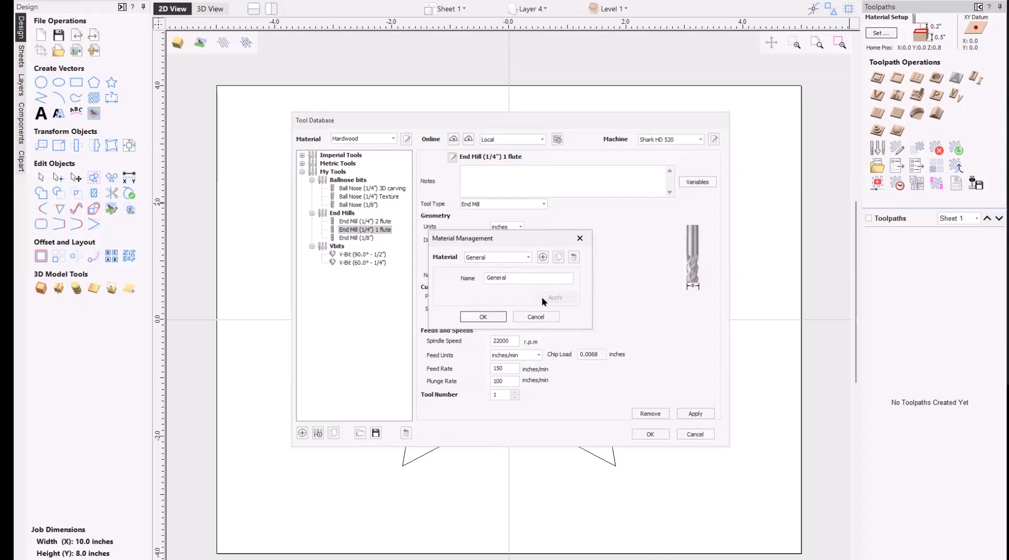
{"action": "left_click", "coordinate": [502, 317]}
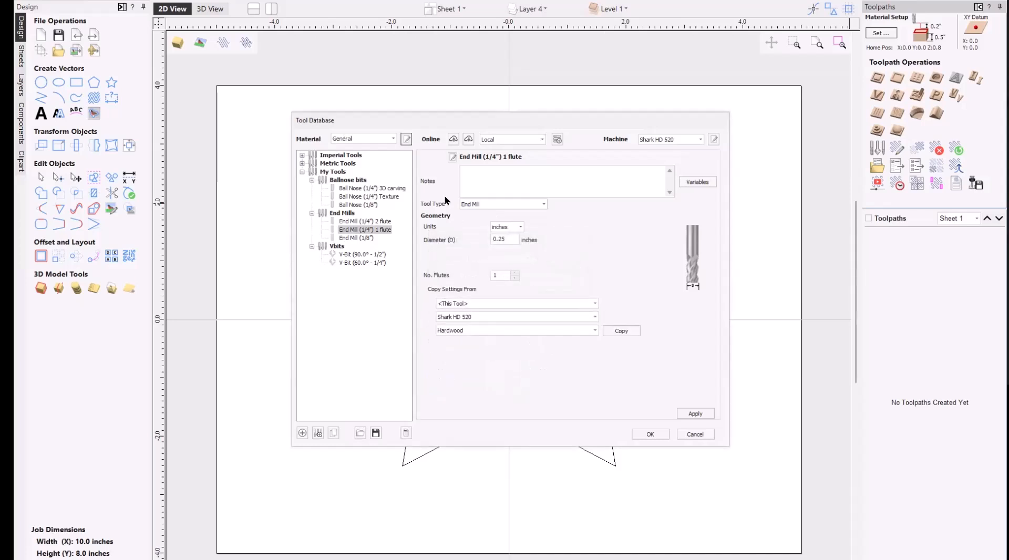
- Return the tool database material to Hardwood and close the database, keeping the changes
{"action": "left_click", "coordinate": [393, 139]}
{"action": "left_click", "coordinate": [348, 155]}
{"action": "left_click", "coordinate": [380, 138]}
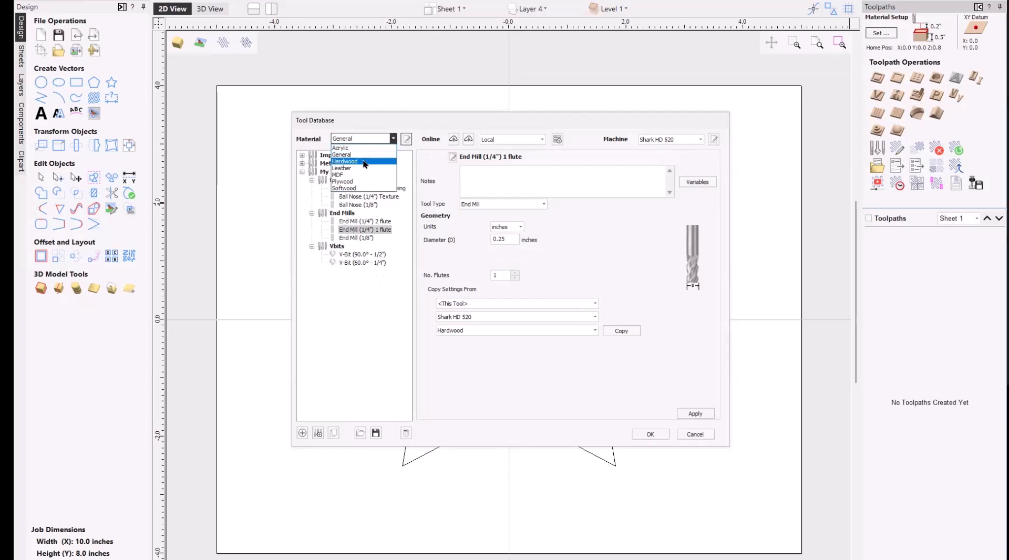
{"action": "left_click", "coordinate": [365, 161]}
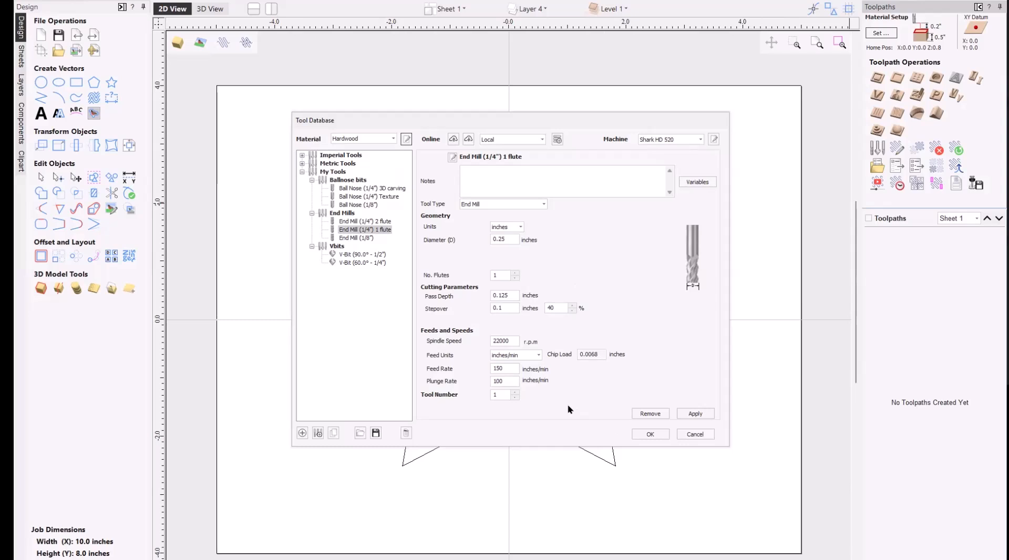
{"action": "left_click", "coordinate": [650, 434]}
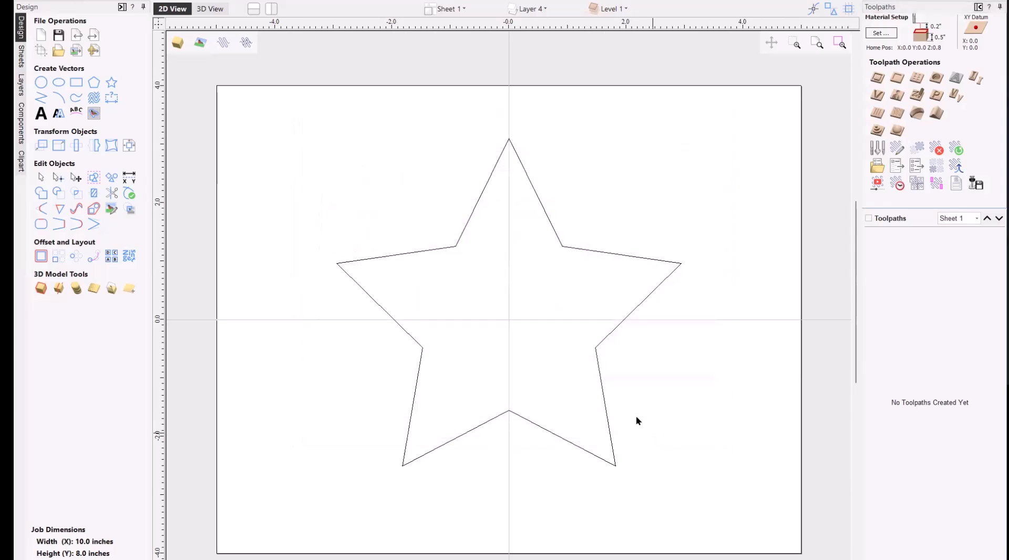
- Start a 2D Profile toolpath and assign it the single-flute 1/4" end mill from My Tools with the Hardwood settings
{"action": "left_click", "coordinate": [877, 79]}
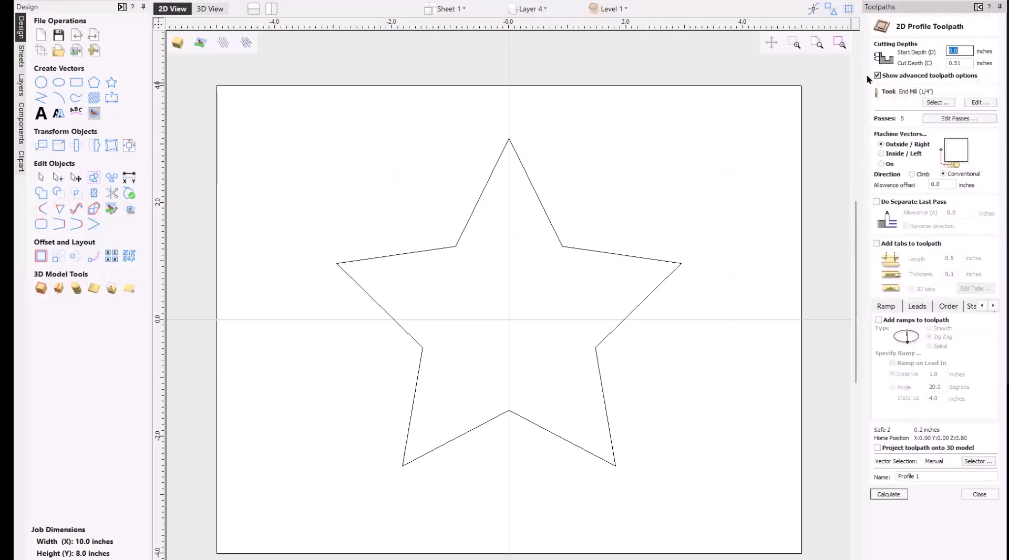
{"action": "left_click", "coordinate": [938, 104]}
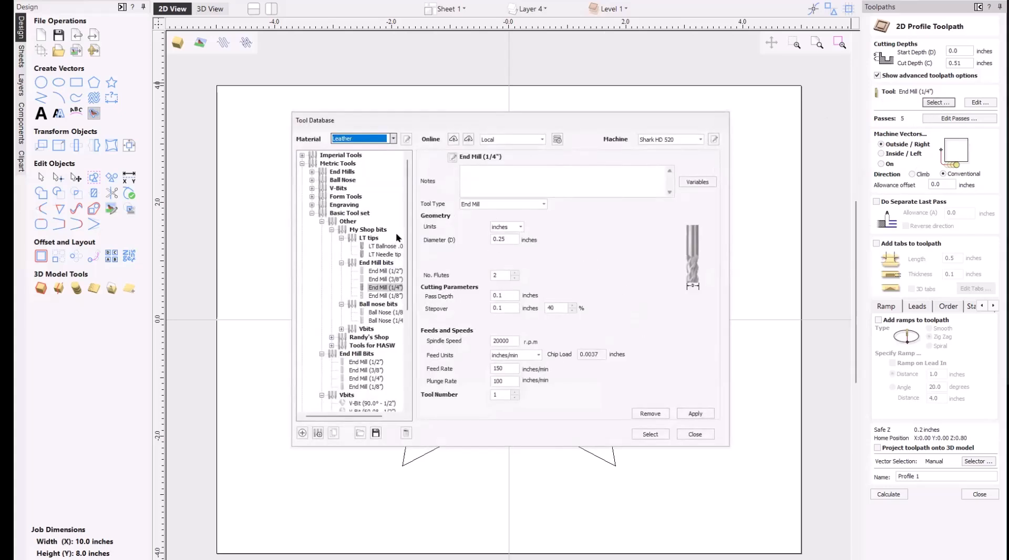
{"action": "left_click", "coordinate": [302, 164]}
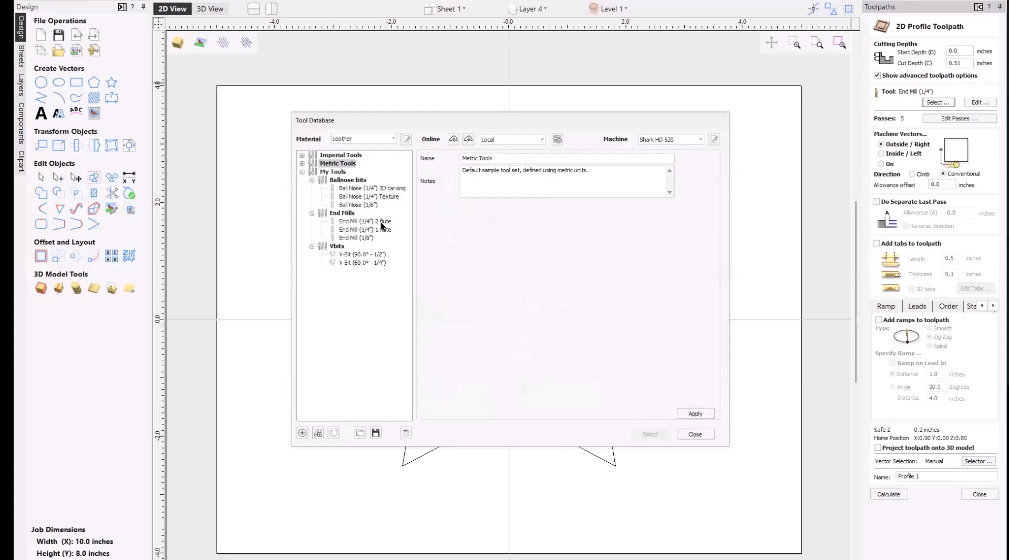
{"action": "left_click", "coordinate": [351, 230]}
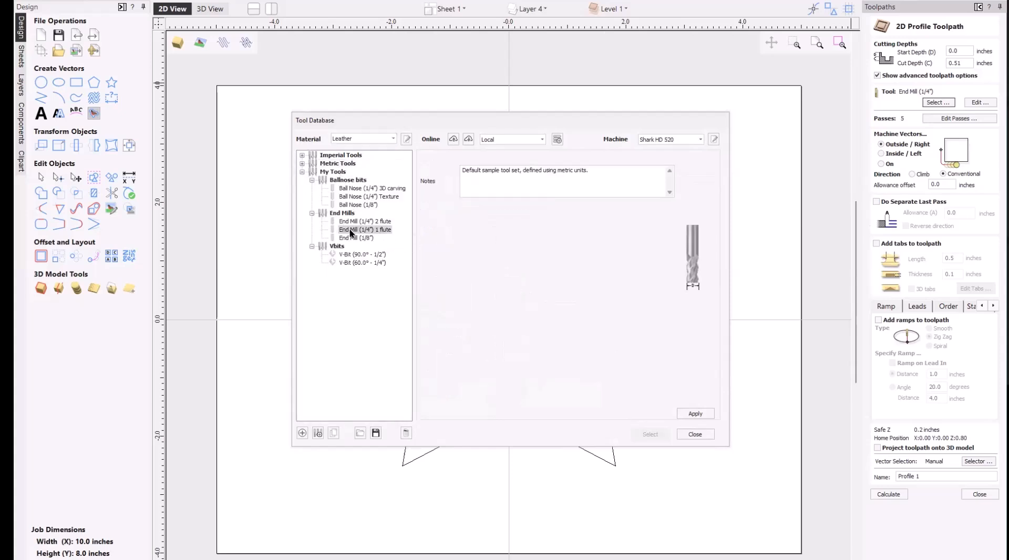
{"action": "left_click", "coordinate": [393, 139]}
{"action": "left_click", "coordinate": [373, 162]}
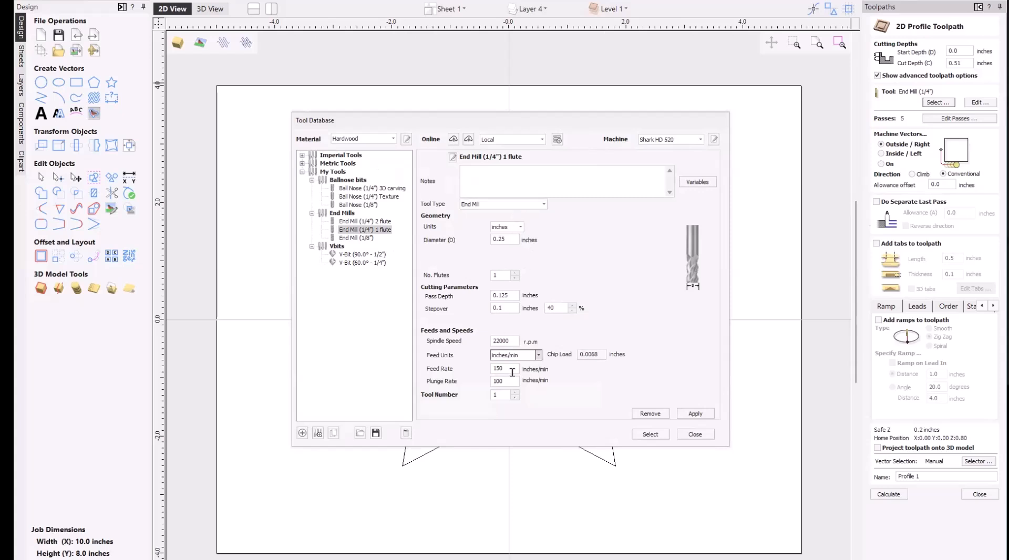
{"action": "left_click", "coordinate": [694, 414]}
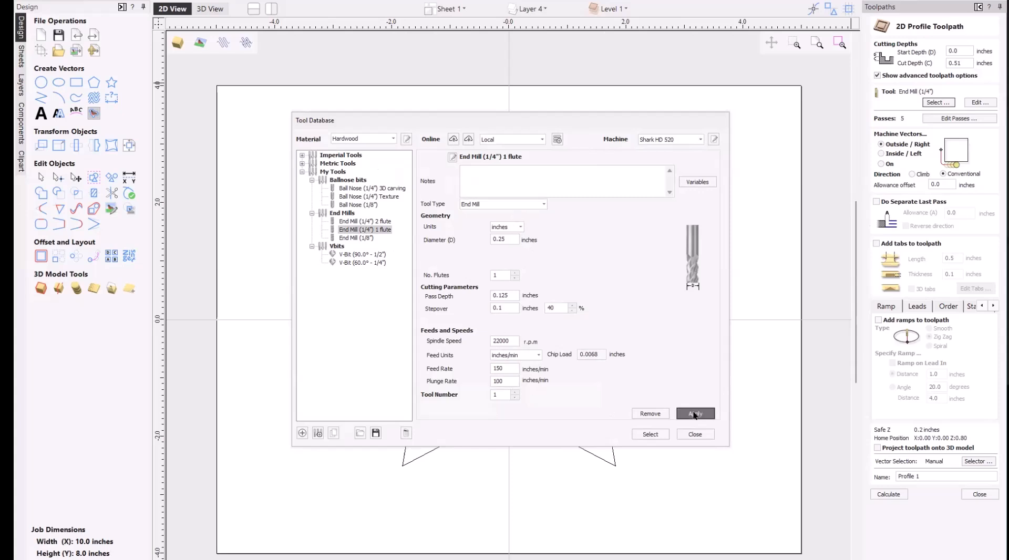
{"action": "left_click", "coordinate": [648, 435]}
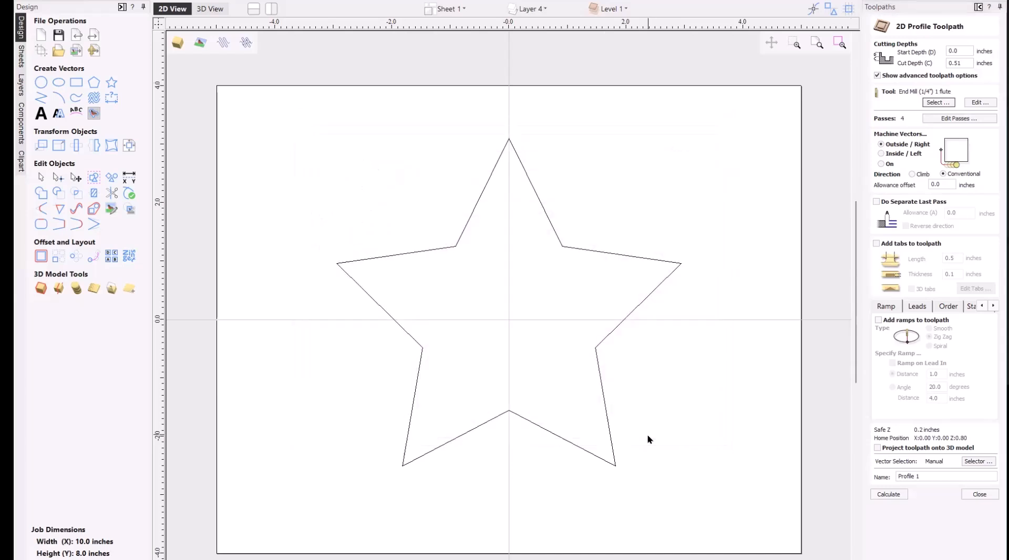
- Set the pass depth of this toolpath's single-flute 1/4" end mill to 0.25 inches
{"action": "left_click", "coordinate": [981, 103]}
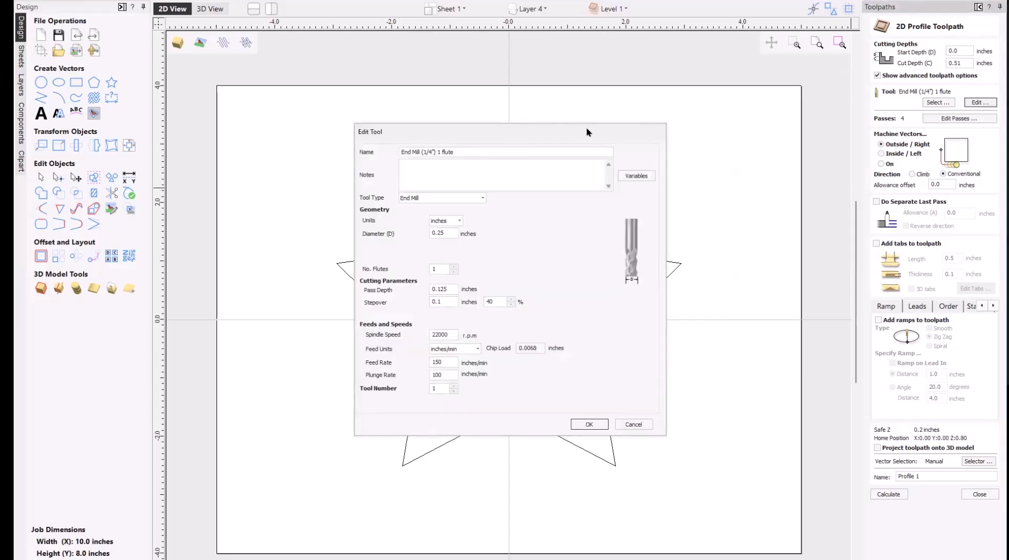
{"action": "left_click_drag", "start_coordinate": [587, 130], "coordinate": [654, 80]}
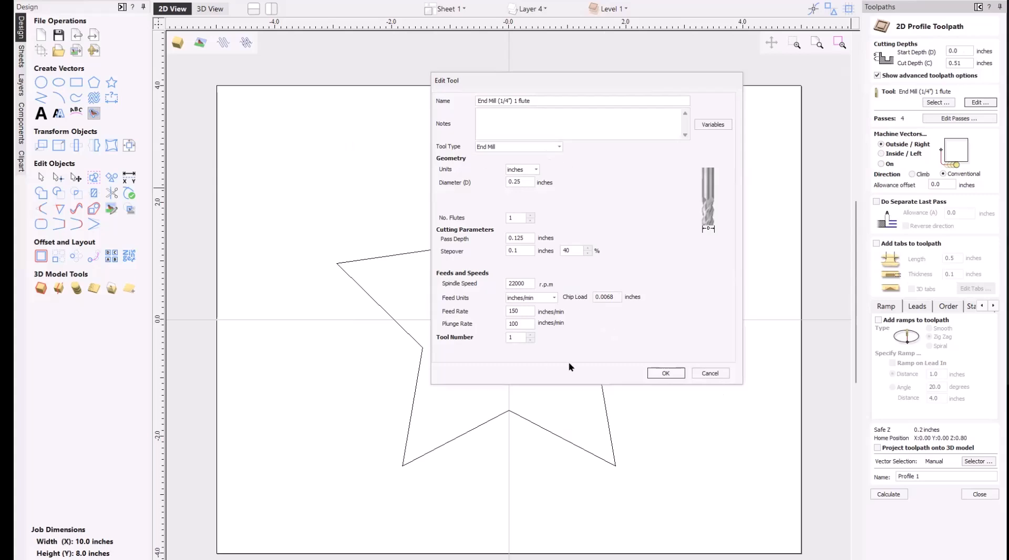
{"action": "double_click", "coordinate": [518, 238]}
{"action": "type", "text": ".25"}
{"action": "left_click", "coordinate": [664, 372]}
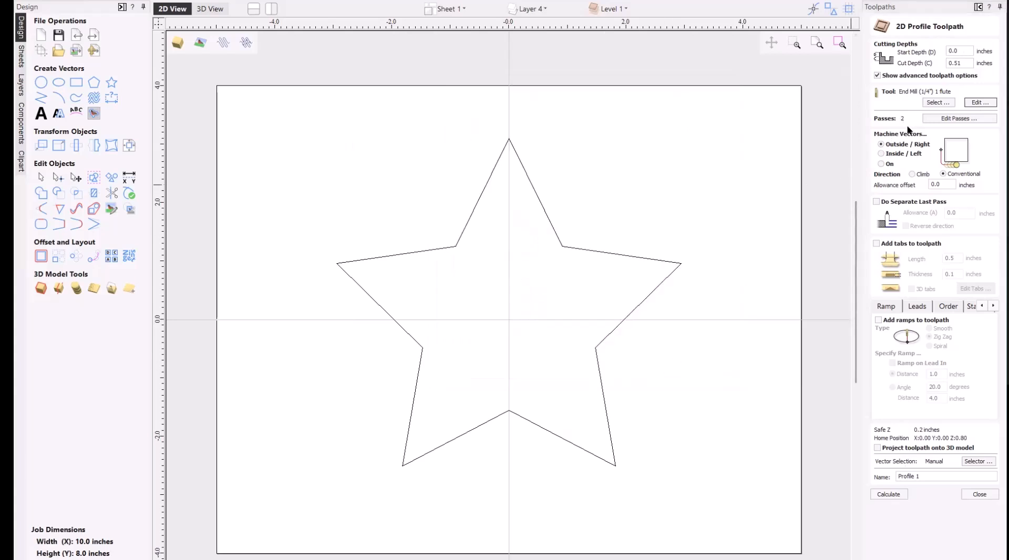
- Compare the toolpath tool's pass depth with the single-flute 1/4" end mill's Hardwood pass depth stored in the tool database
{"action": "left_click", "coordinate": [980, 102]}
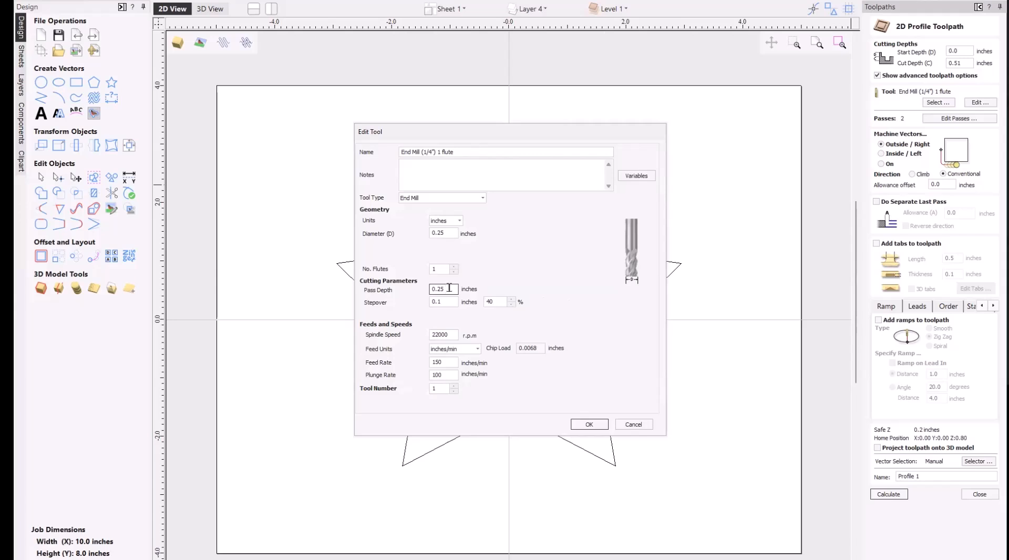
{"action": "left_click", "coordinate": [588, 425]}
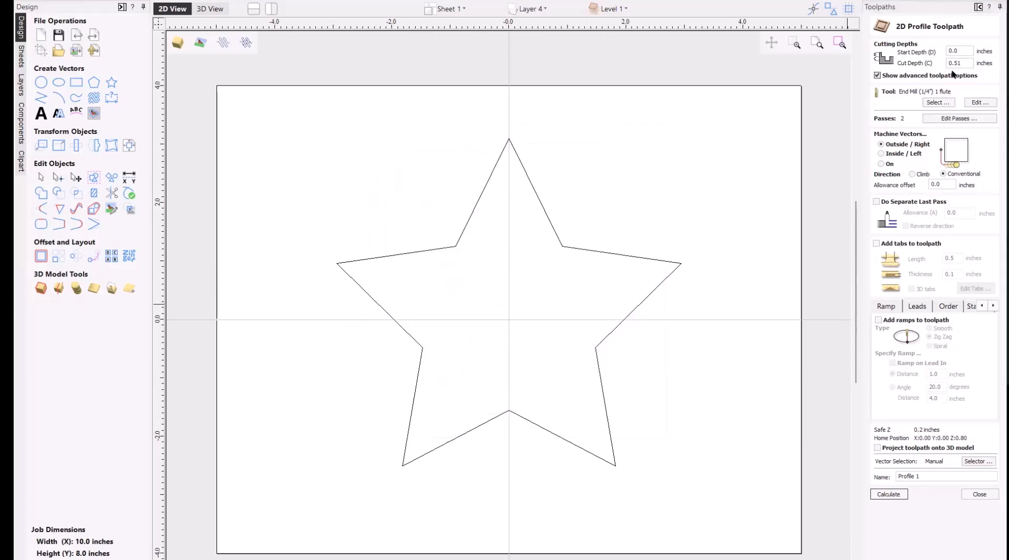
{"action": "left_click", "coordinate": [938, 103]}
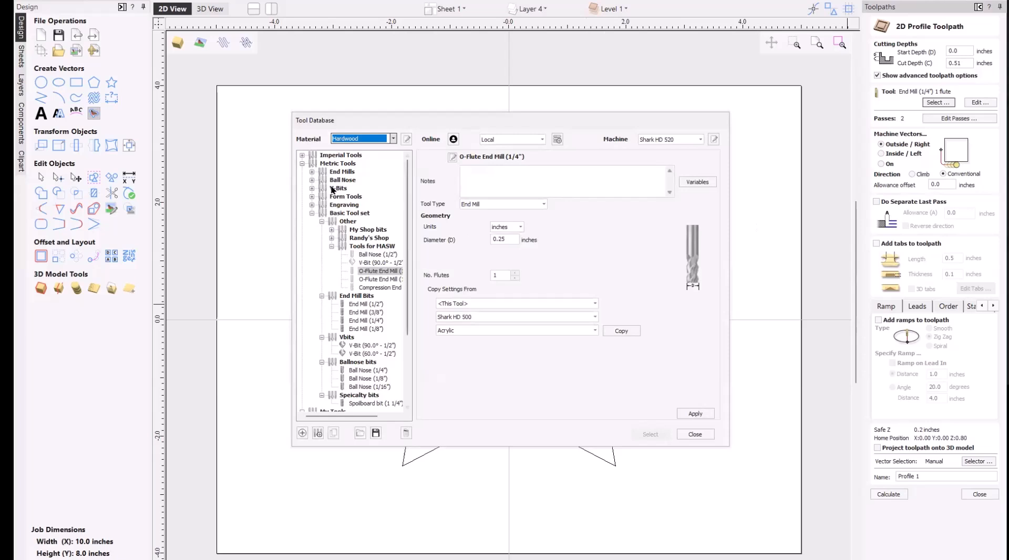
{"action": "left_click", "coordinate": [302, 164]}
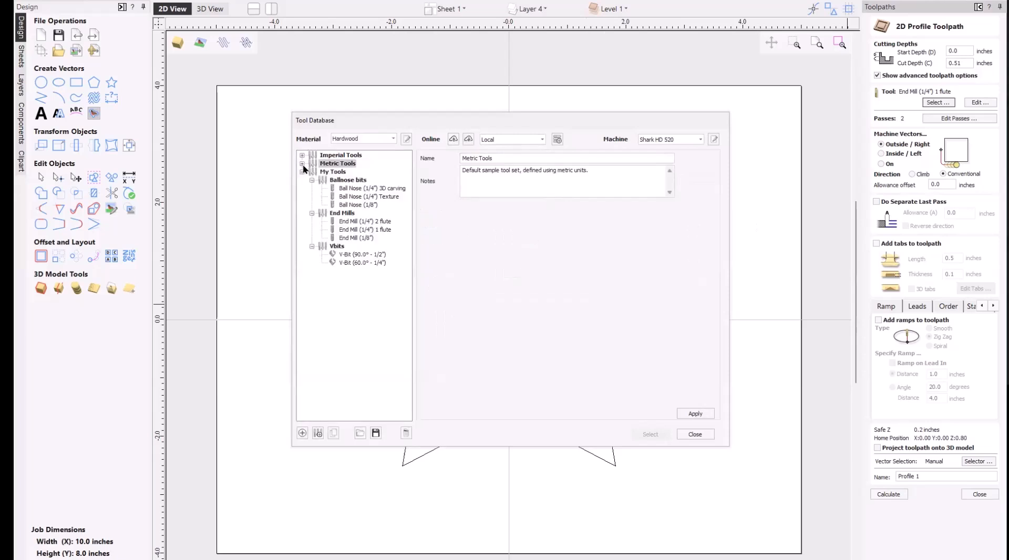
{"action": "left_click", "coordinate": [353, 231]}
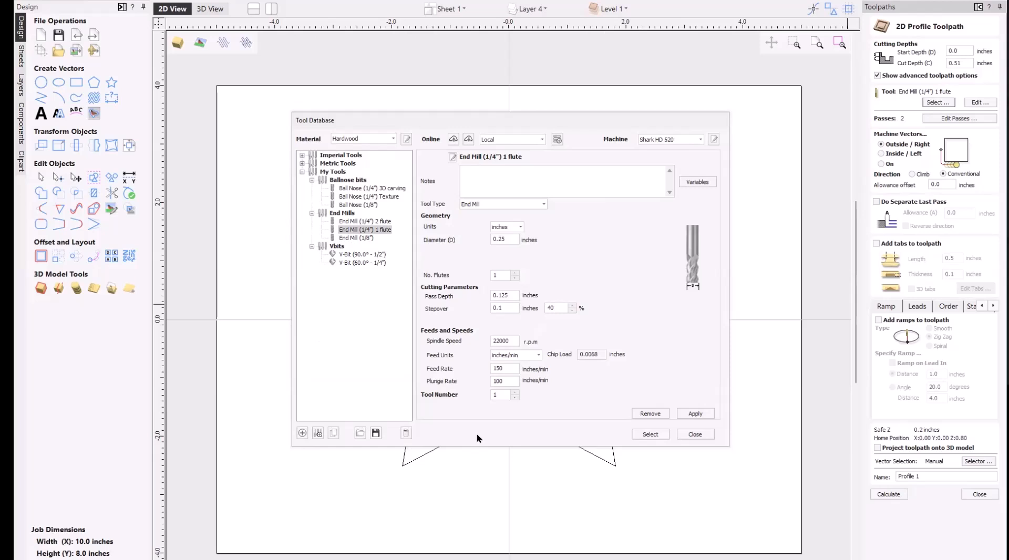
{"action": "left_click", "coordinate": [697, 435]}
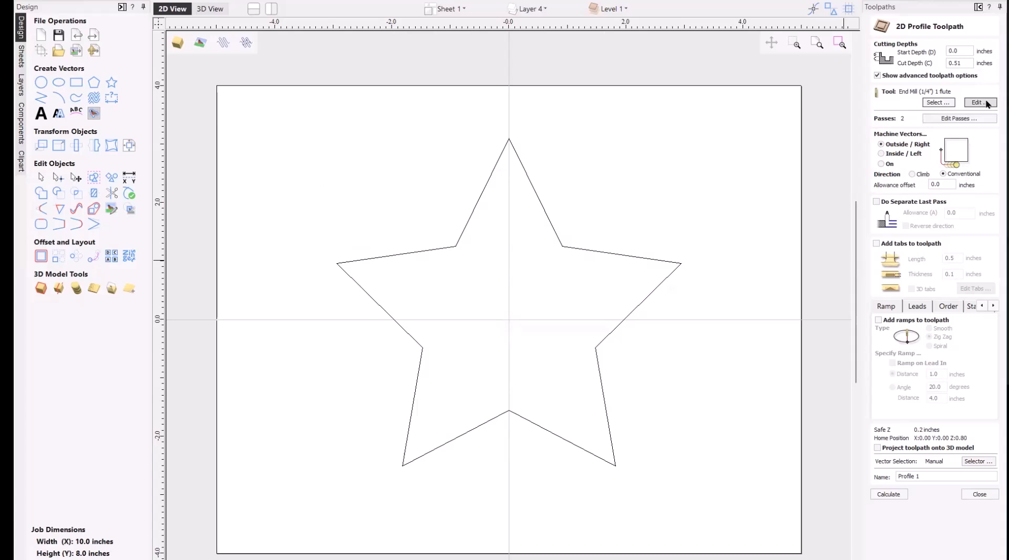
- Set the profile toolpath's number of passes to 5 and review the resulting pass depths
{"action": "left_click", "coordinate": [960, 119]}
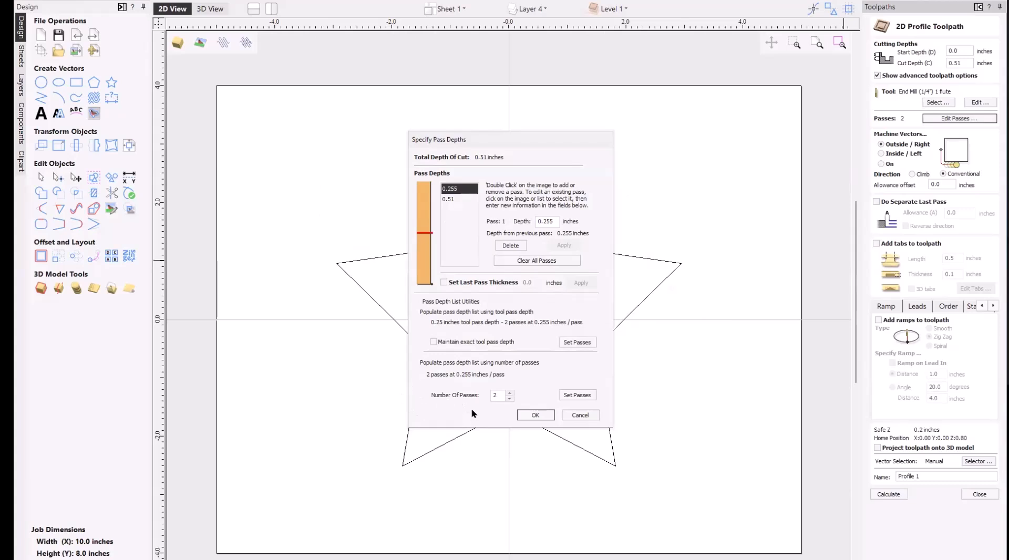
{"action": "left_click", "coordinate": [509, 392]}
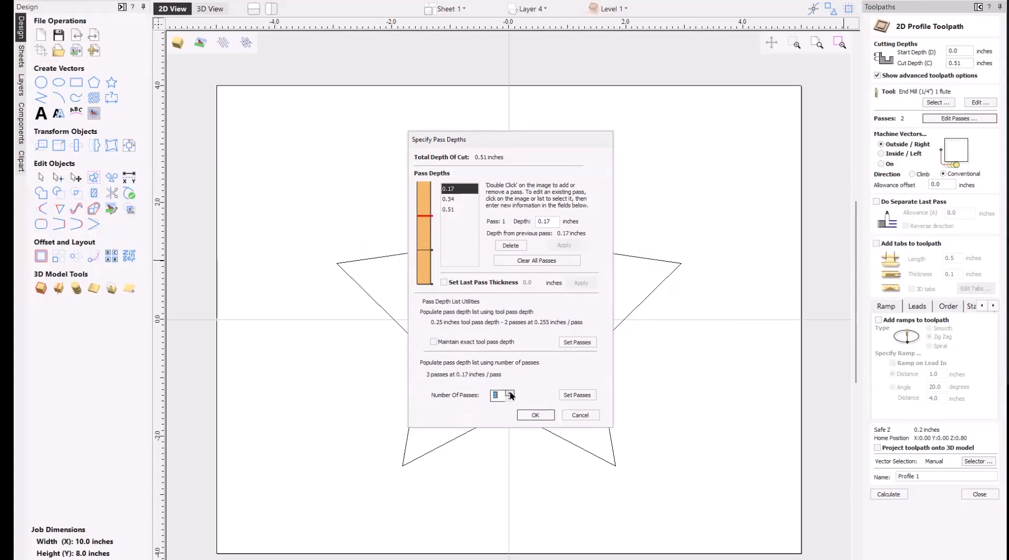
{"action": "left_click", "coordinate": [509, 392]}
{"action": "left_click", "coordinate": [509, 392]}
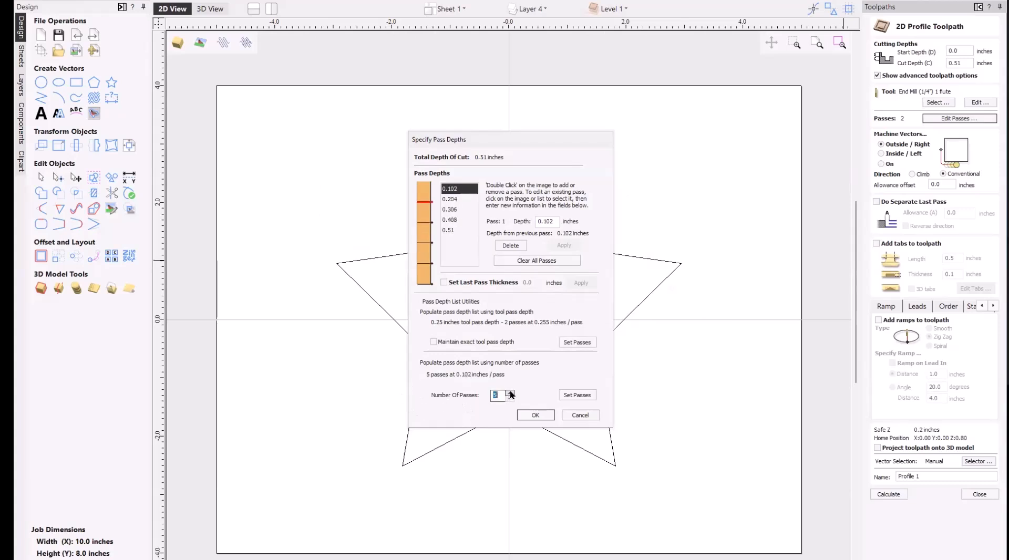
{"action": "left_click", "coordinate": [578, 398]}
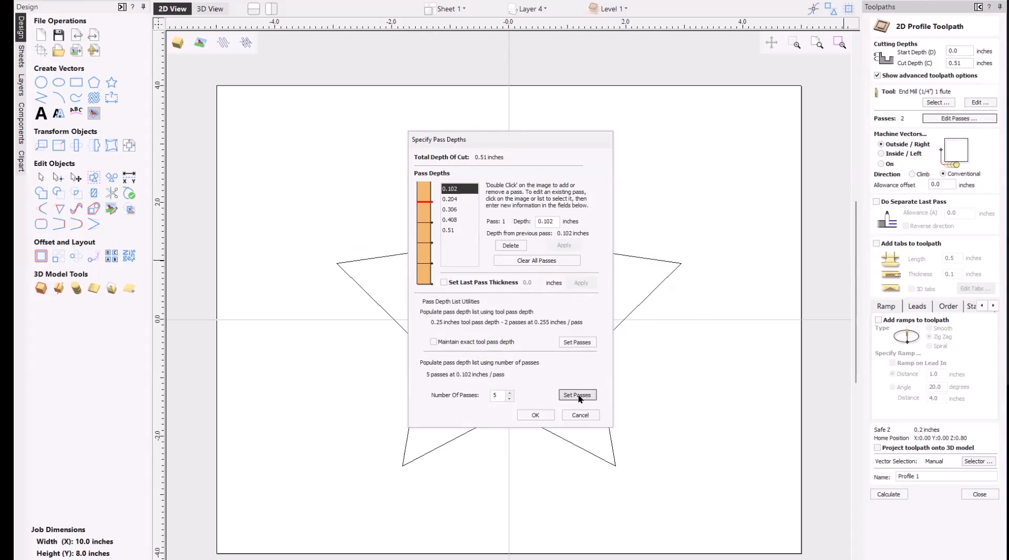
{"action": "left_click", "coordinate": [539, 415]}
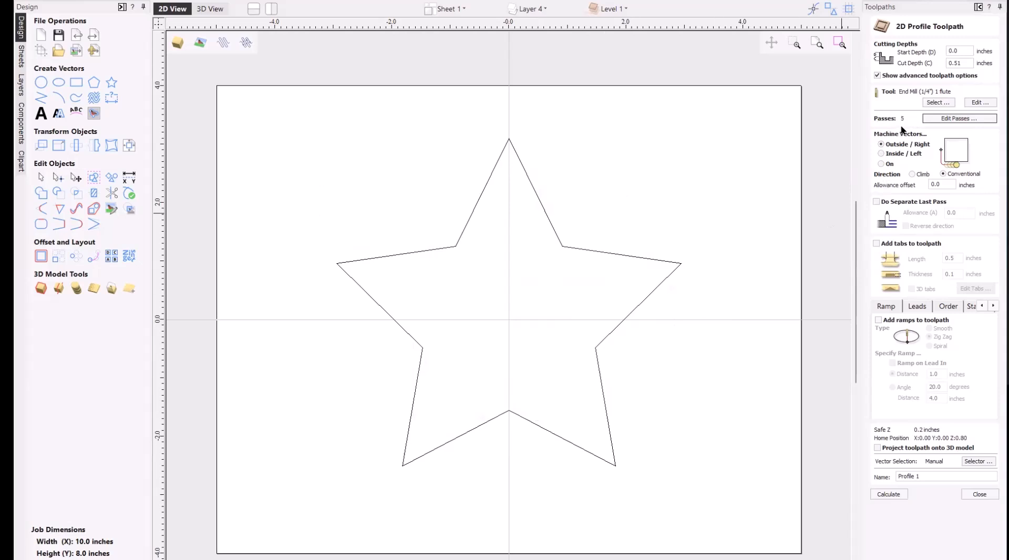
{"action": "left_click", "coordinate": [963, 119]}
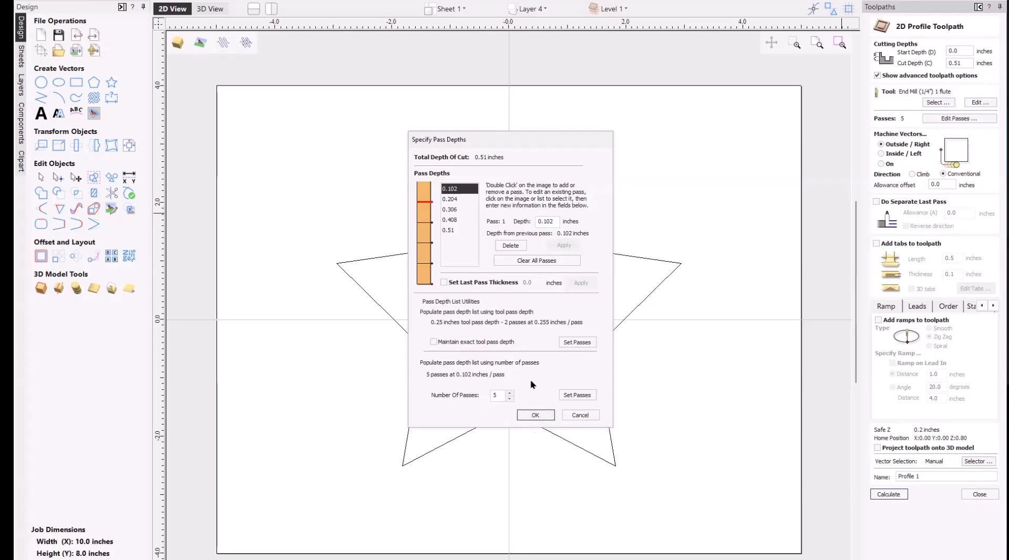
{"action": "left_click", "coordinate": [525, 415]}
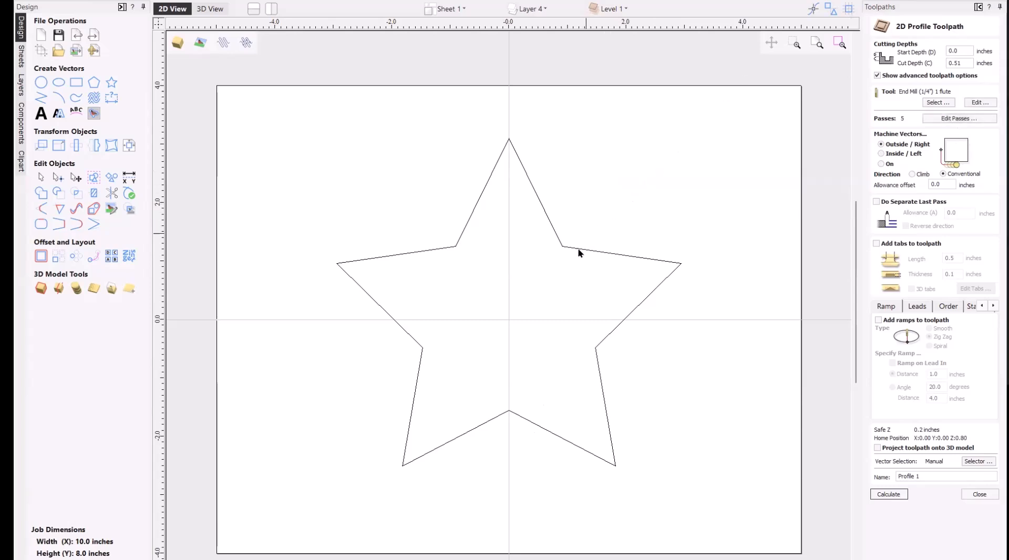
- Select the star vector and enable a separate last pass with a 0.01 inch allowance
{"action": "left_click", "coordinate": [595, 251]}
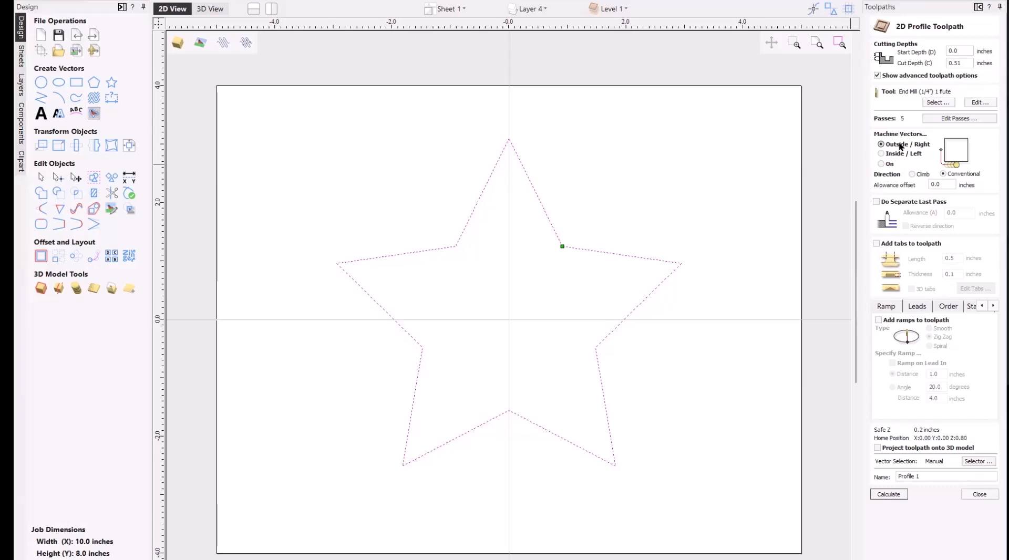
{"action": "left_click", "coordinate": [876, 202]}
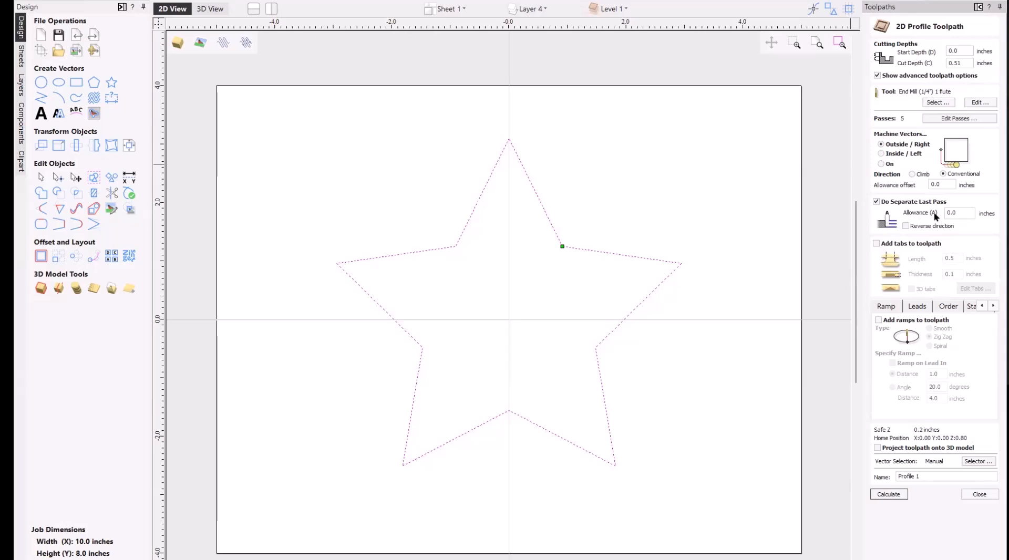
{"action": "left_click", "coordinate": [958, 213]}
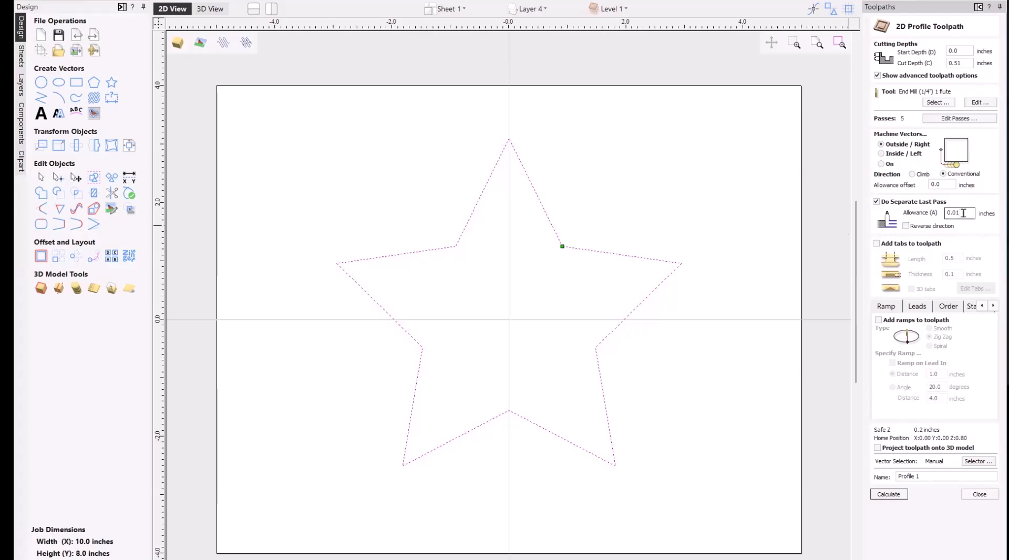
- Re-enter 0.01 inches as the last-pass allowance and switch the separate last pass off and back on
{"action": "key", "text": "BackSpace"}
{"action": "type", "text": "2"}
{"action": "key", "text": "BackSpace"}
{"action": "type", "text": "1"}
{"action": "left_click", "coordinate": [876, 202]}
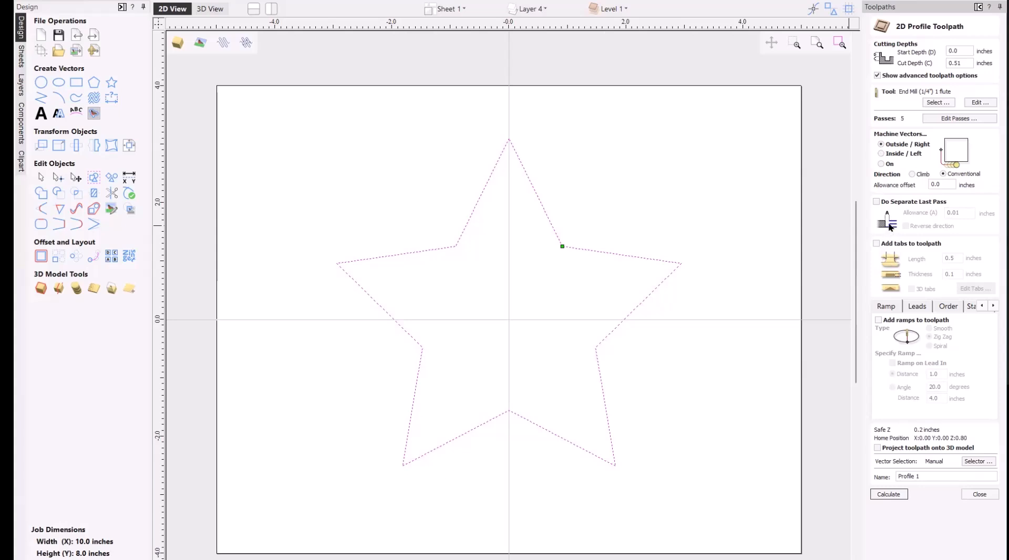
{"action": "left_click", "coordinate": [876, 202]}
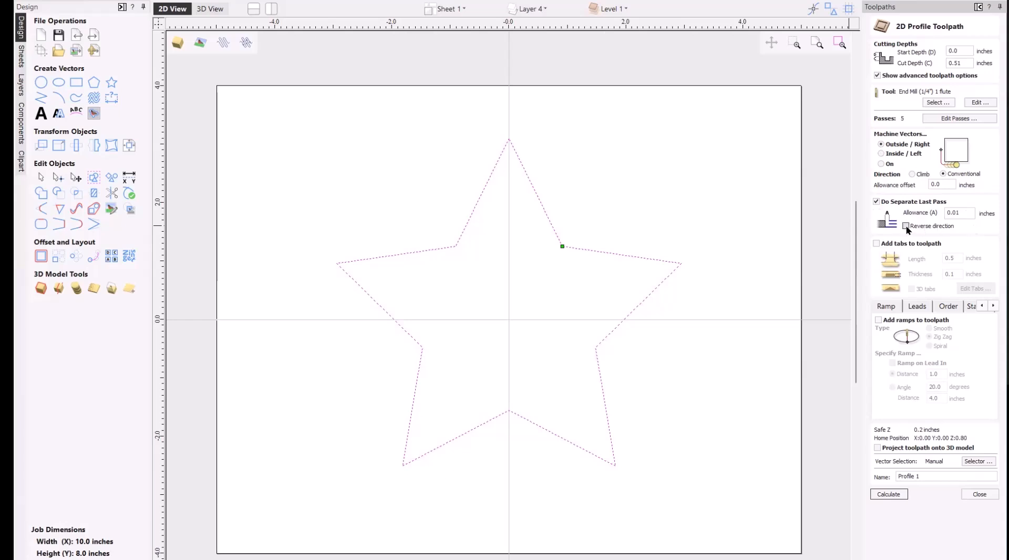
- Enable 3D tabs on the profile toolpath and automatically place a constant number of four tabs around the star
{"action": "left_click", "coordinate": [877, 244]}
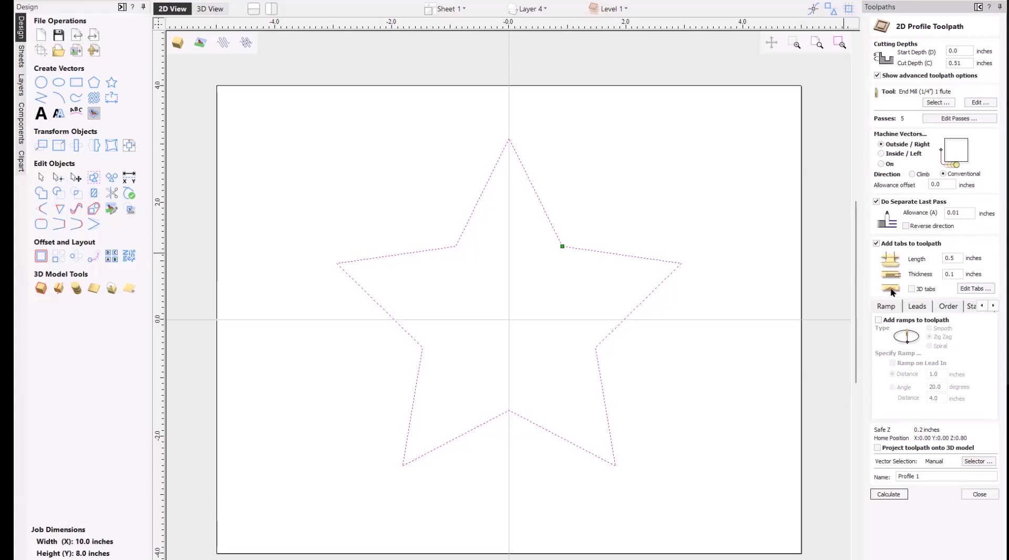
{"action": "left_click", "coordinate": [911, 290]}
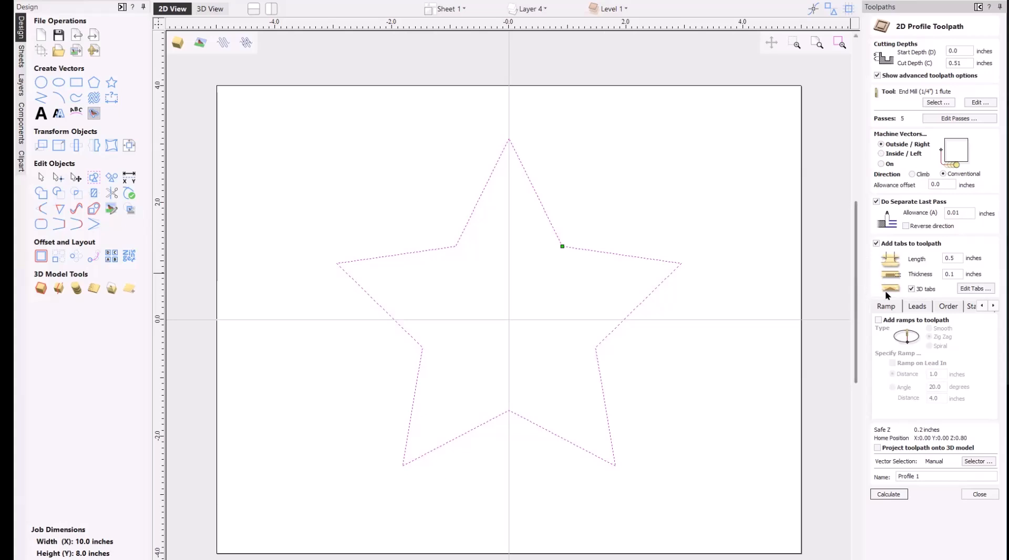
{"action": "left_click", "coordinate": [976, 289]}
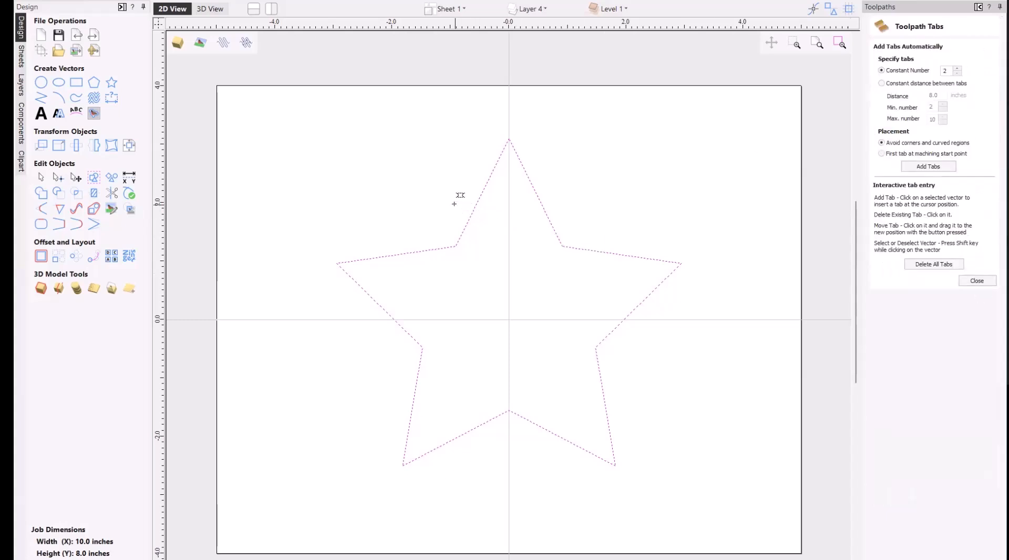
{"action": "left_click", "coordinate": [957, 68]}
{"action": "left_click", "coordinate": [958, 69]}
{"action": "left_click", "coordinate": [929, 166]}
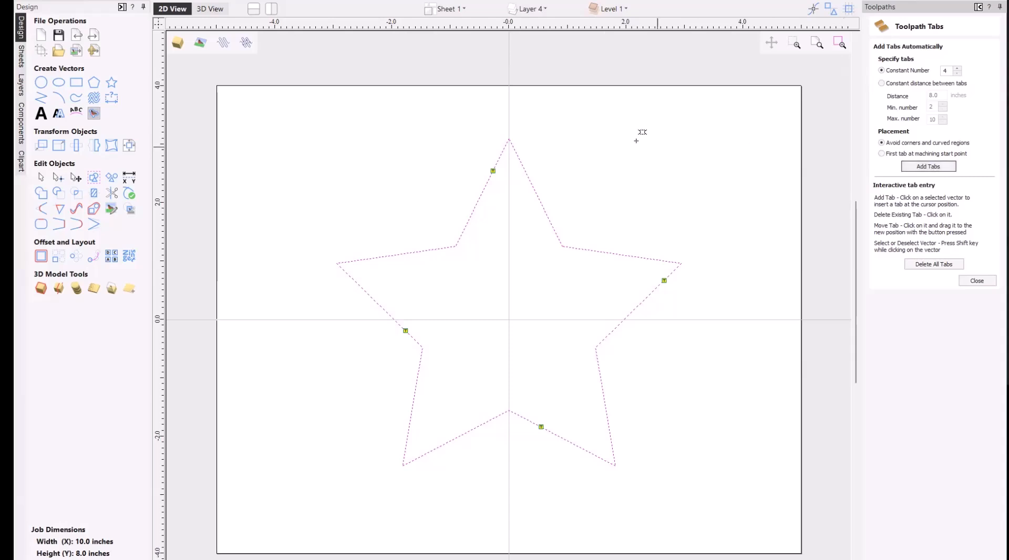
- Rearrange the four tabs onto the upper edges of the star's side arms and the inner edges of its two legs
{"action": "left_click", "coordinate": [493, 170]}
{"action": "left_click", "coordinate": [544, 209]}
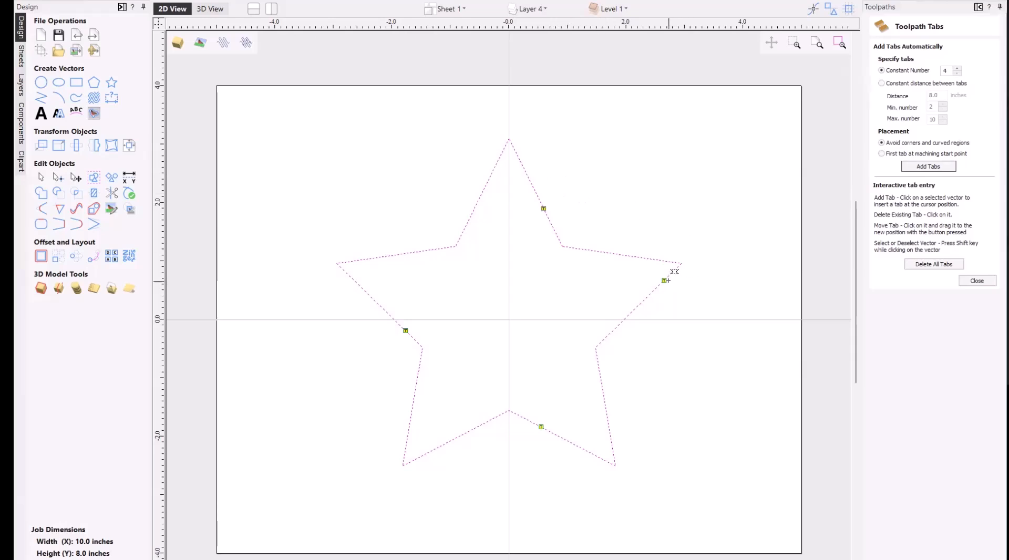
{"action": "left_click_drag", "start_coordinate": [664, 280], "coordinate": [632, 311]}
{"action": "left_click", "coordinate": [407, 252]}
{"action": "left_click_drag", "start_coordinate": [541, 427], "coordinate": [585, 449]}
{"action": "left_click", "coordinate": [445, 443]}
{"action": "left_click", "coordinate": [406, 331]}
{"action": "left_click", "coordinate": [632, 255]}
{"action": "left_click", "coordinate": [632, 312]}
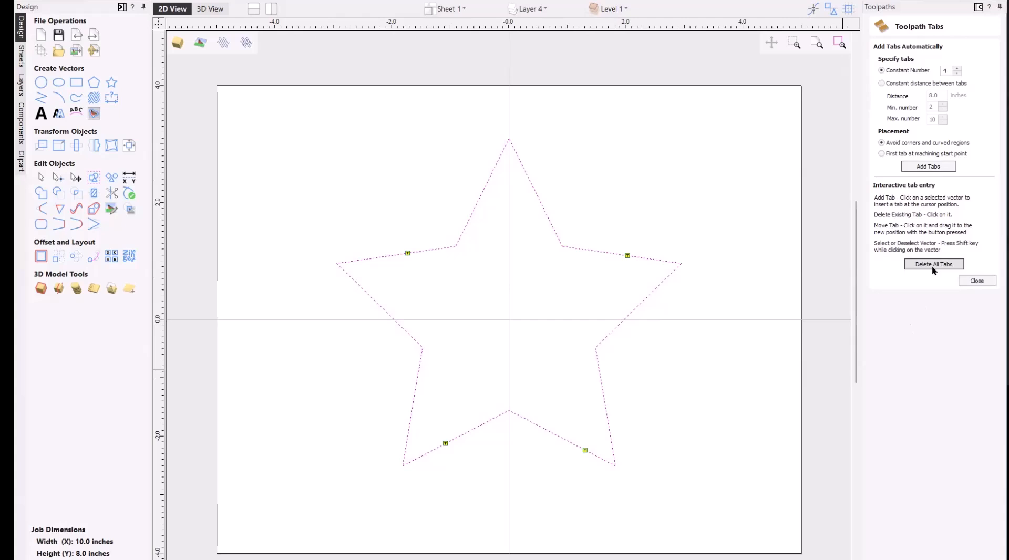
{"action": "left_click", "coordinate": [970, 279]}
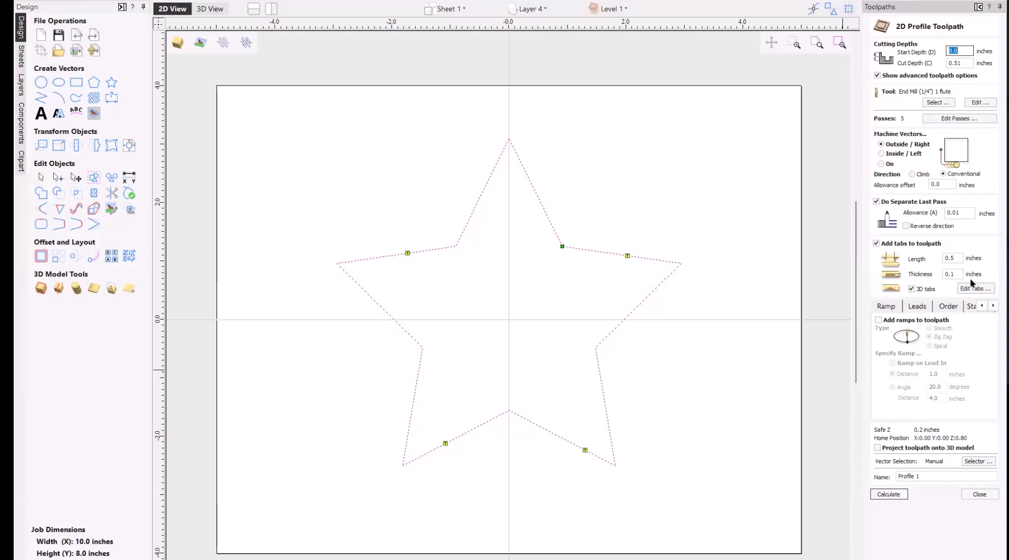
- Add smooth ramps specified by a 1.0 inch distance to the profile toolpath
{"action": "left_click", "coordinate": [878, 320]}
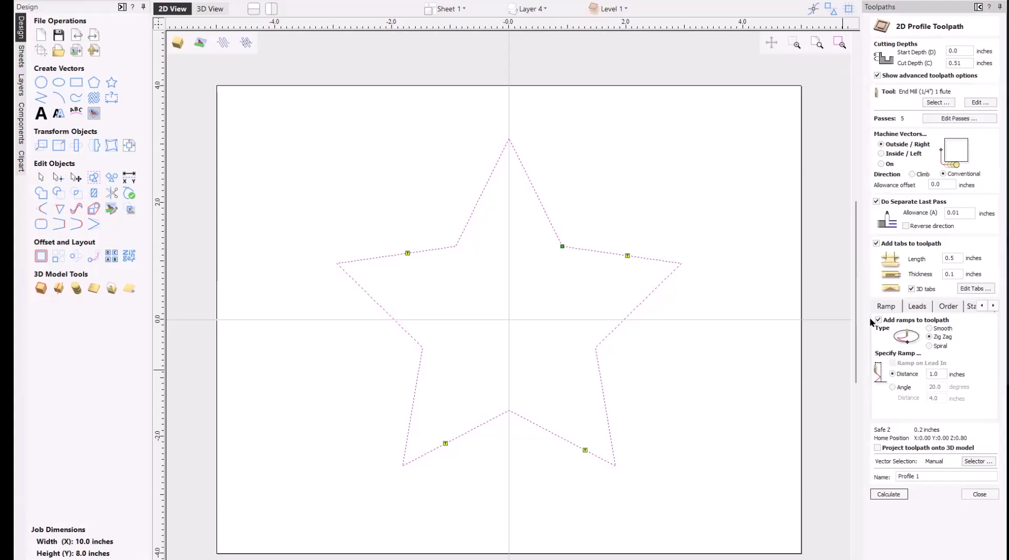
{"action": "left_click", "coordinate": [930, 328]}
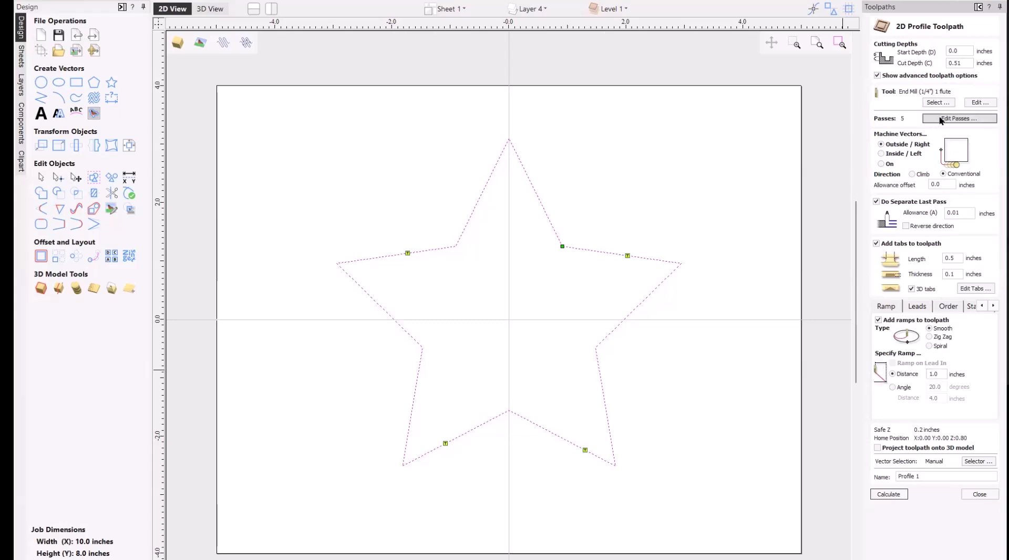
{"action": "double_click", "coordinate": [942, 374]}
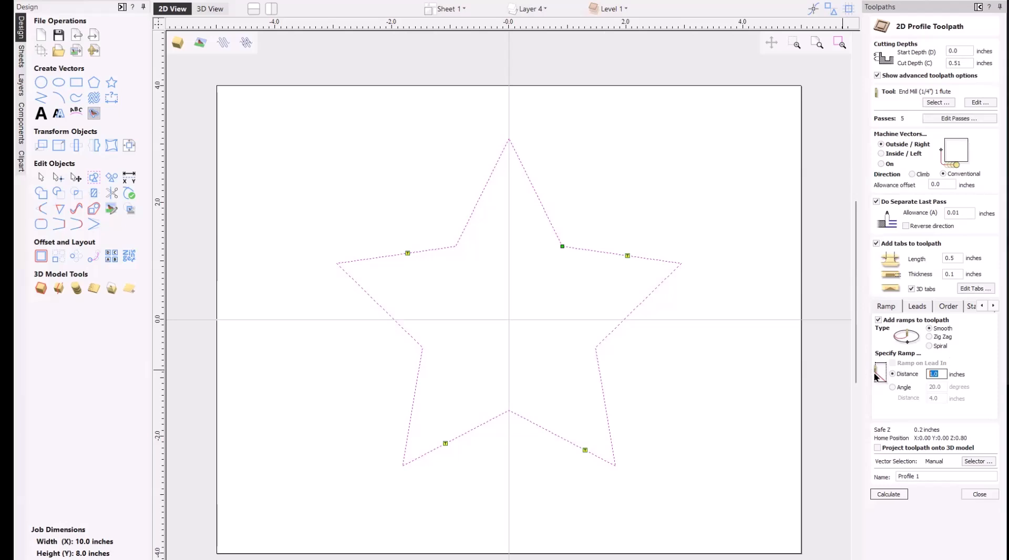
- Reselect the star vector, name the toolpath cutout, and calculate it, allowing it to cut through the material
{"action": "left_click", "coordinate": [849, 388]}
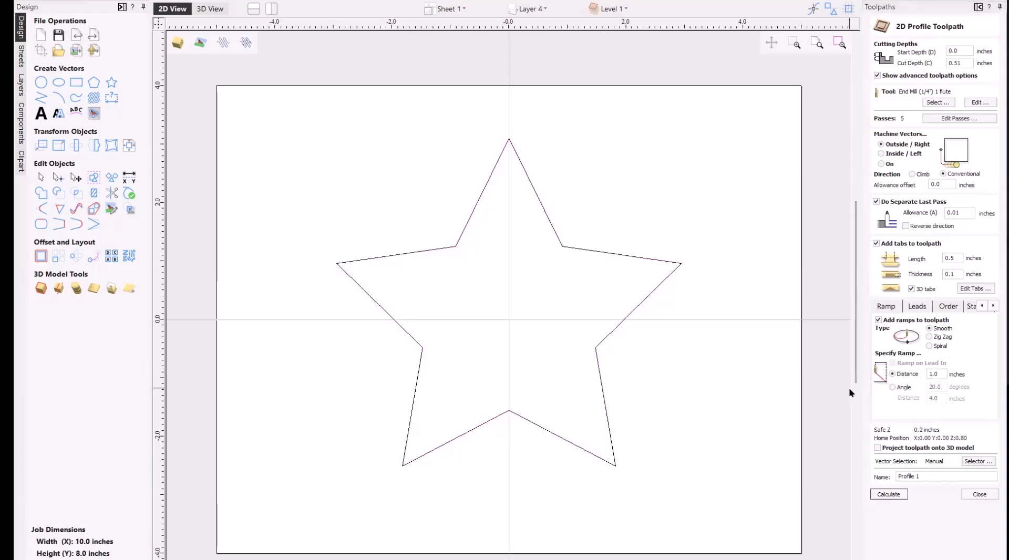
{"action": "left_click", "coordinate": [655, 288]}
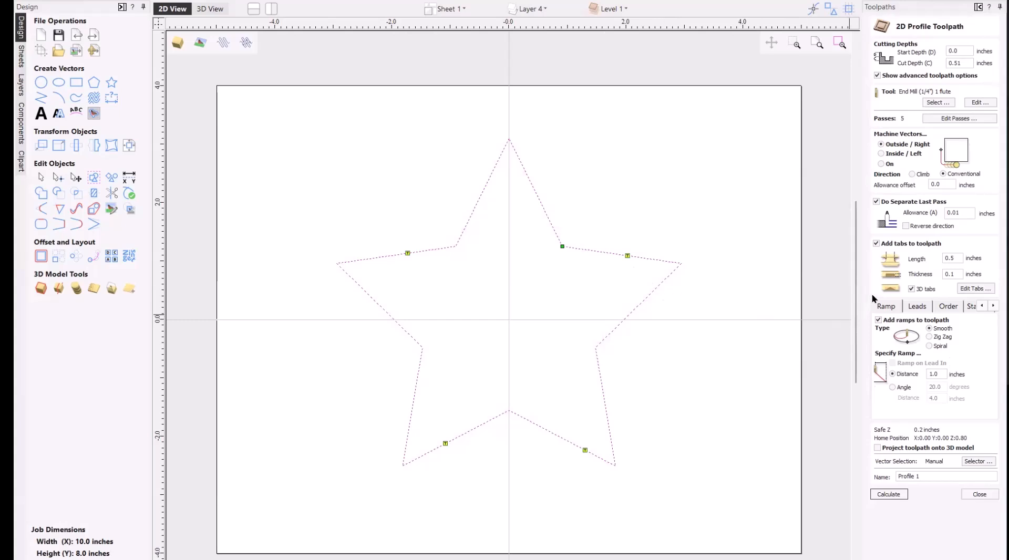
{"action": "triple_click", "coordinate": [907, 477]}
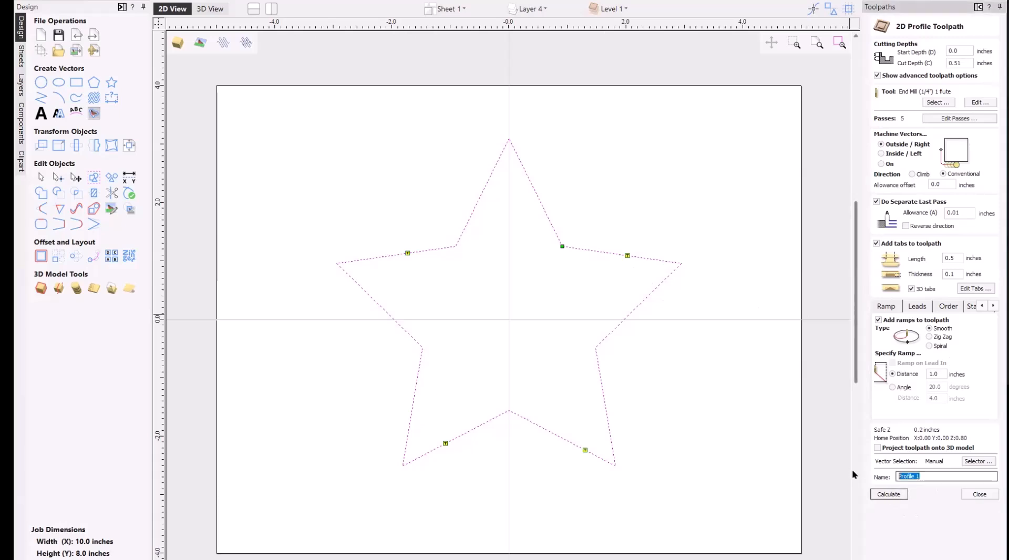
{"action": "type", "text": "cutout"}
{"action": "left_click", "coordinate": [887, 493]}
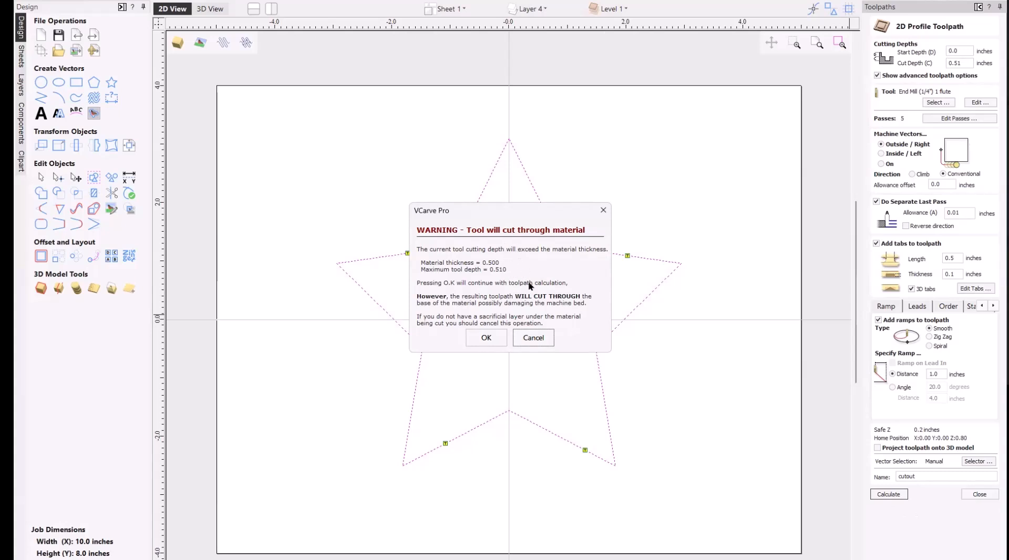
{"action": "left_click", "coordinate": [483, 335]}
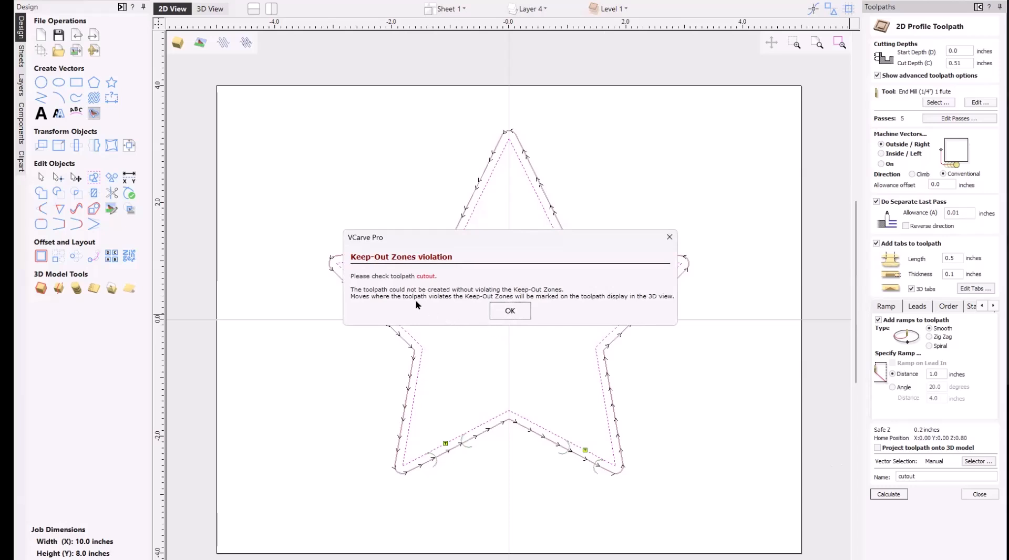
{"action": "left_click", "coordinate": [513, 315]}
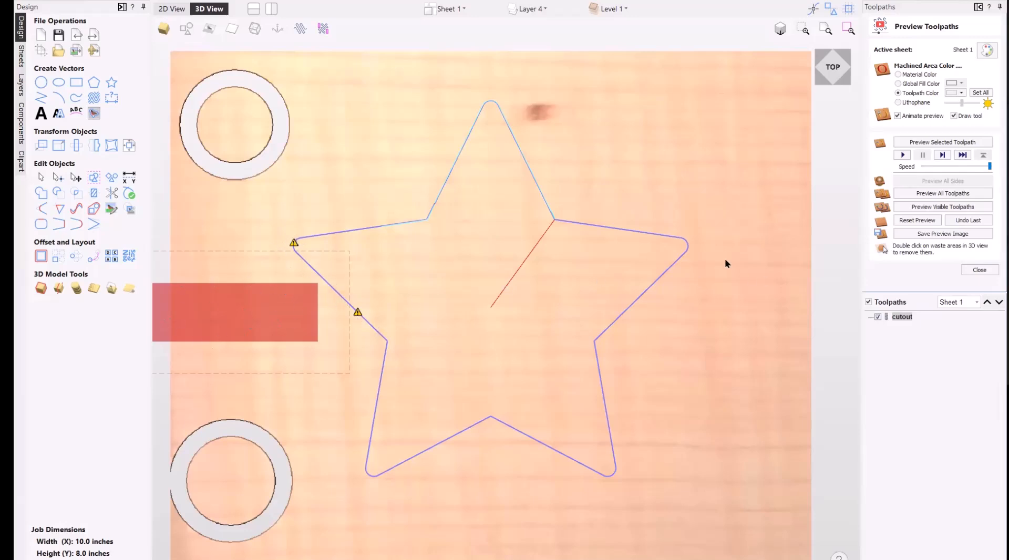
- Clear the keep-out zones from the job
{"action": "left_click", "coordinate": [980, 270]}
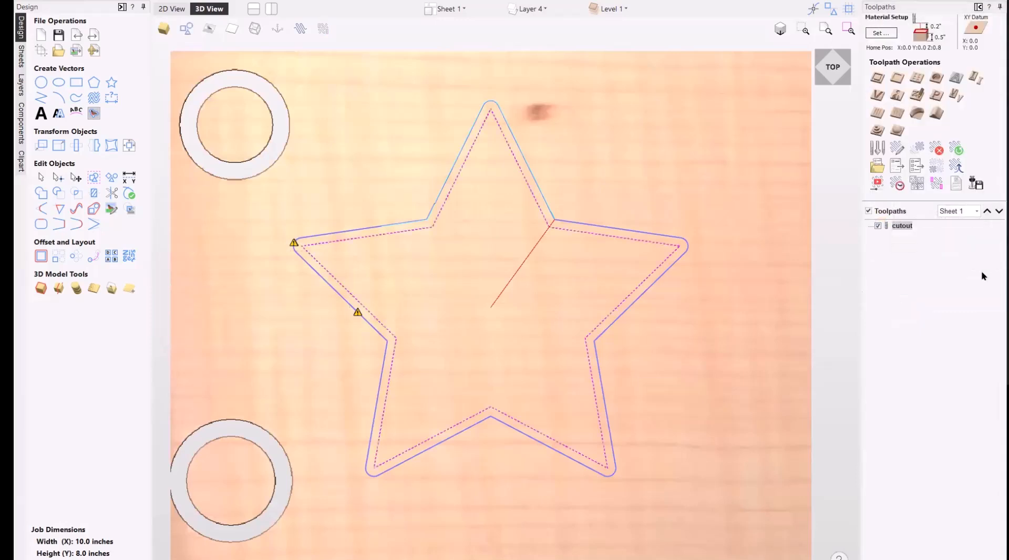
{"action": "left_click", "coordinate": [936, 184]}
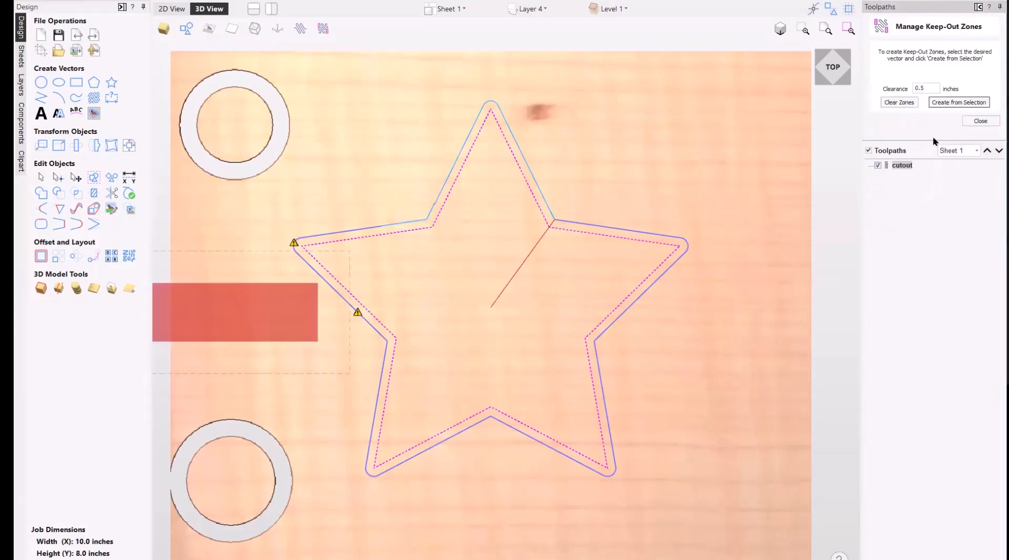
{"action": "left_click", "coordinate": [899, 102]}
{"action": "left_click", "coordinate": [981, 122]}
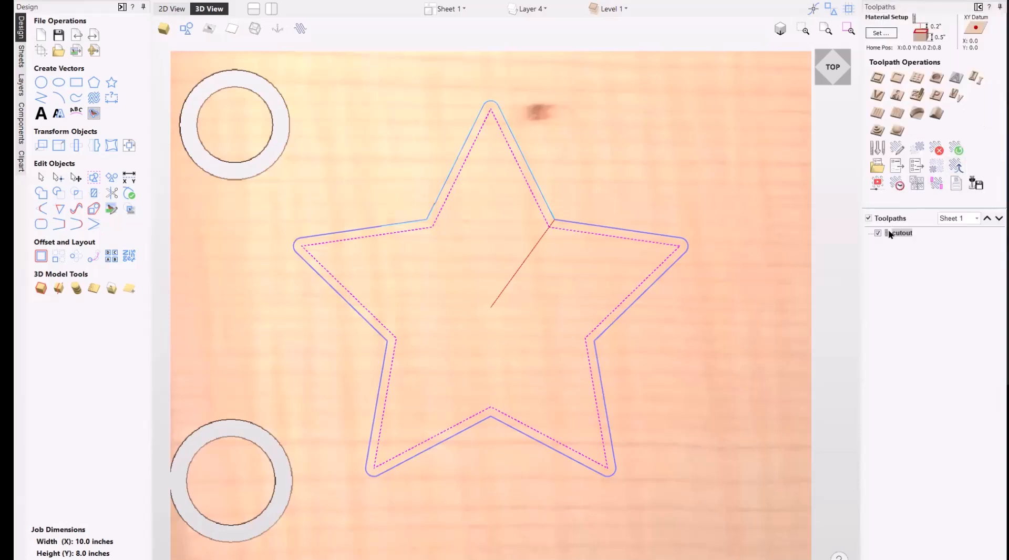
- Reset the 3D toolpath preview and inspect the cutout toolpath's passes and tab positions on the board
{"action": "mouse_move", "coordinate": [889, 234]}
{"action": "left_click", "coordinate": [877, 182]}
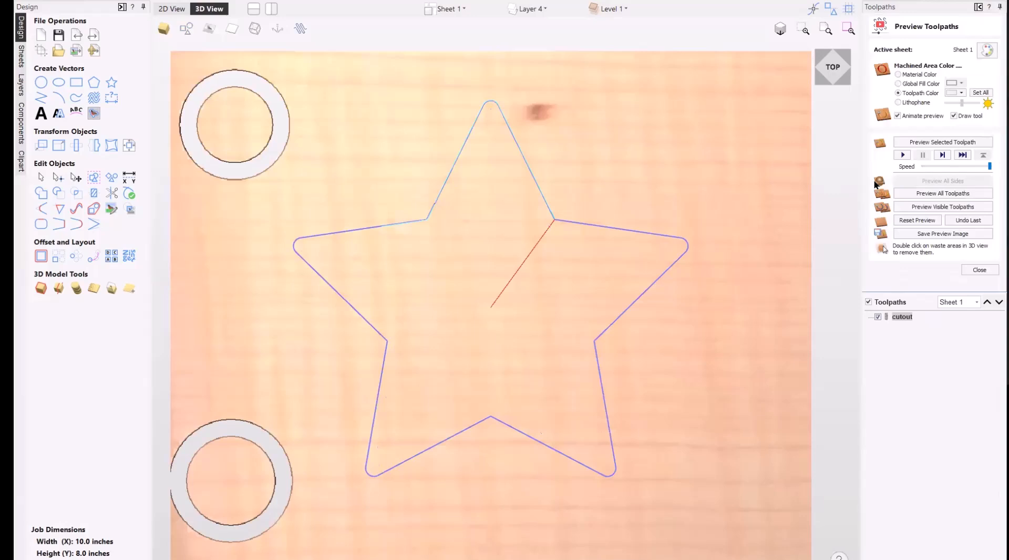
{"action": "left_click", "coordinate": [980, 270]}
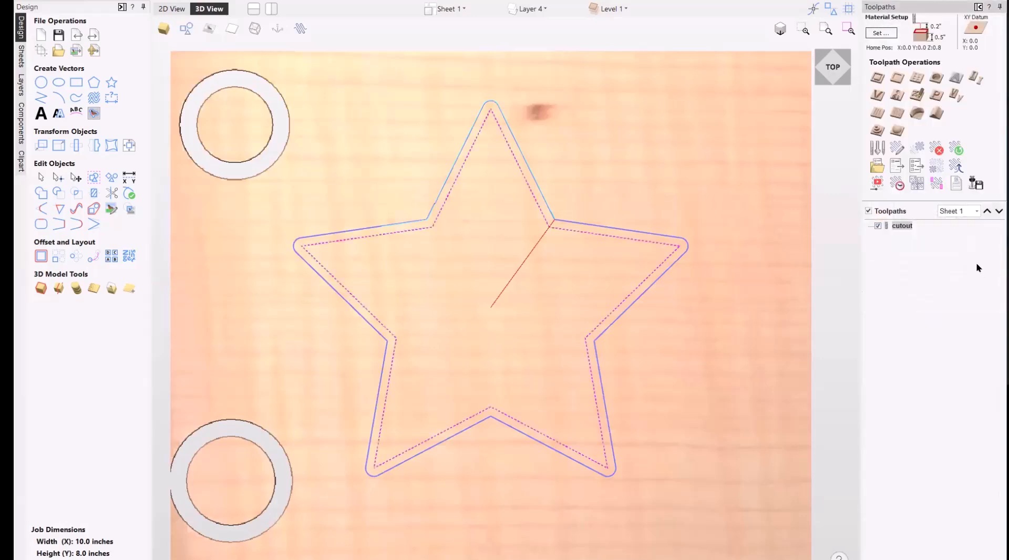
{"action": "left_click", "coordinate": [877, 184]}
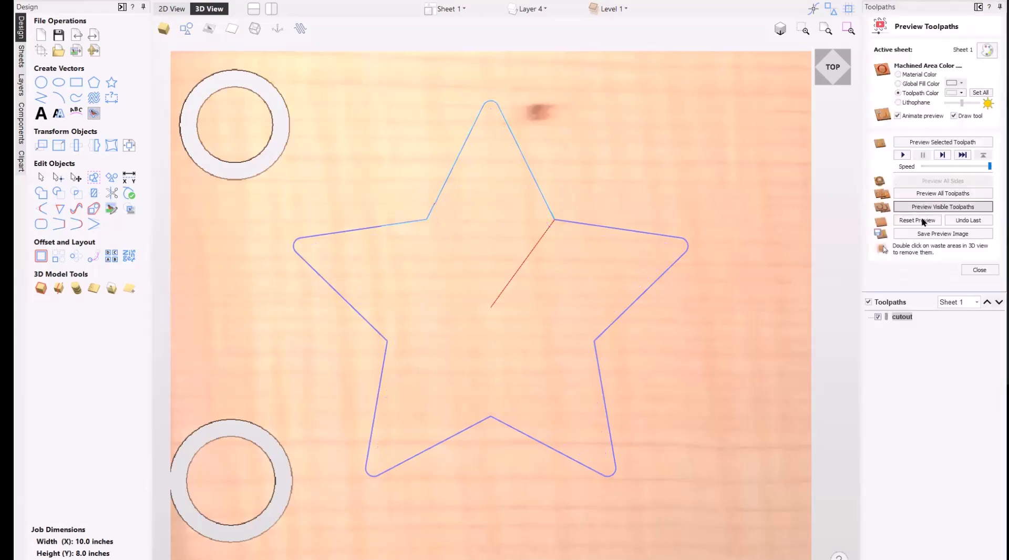
{"action": "left_click", "coordinate": [922, 222]}
{"action": "left_click_drag", "start_coordinate": [532, 348], "coordinate": [486, 315]}
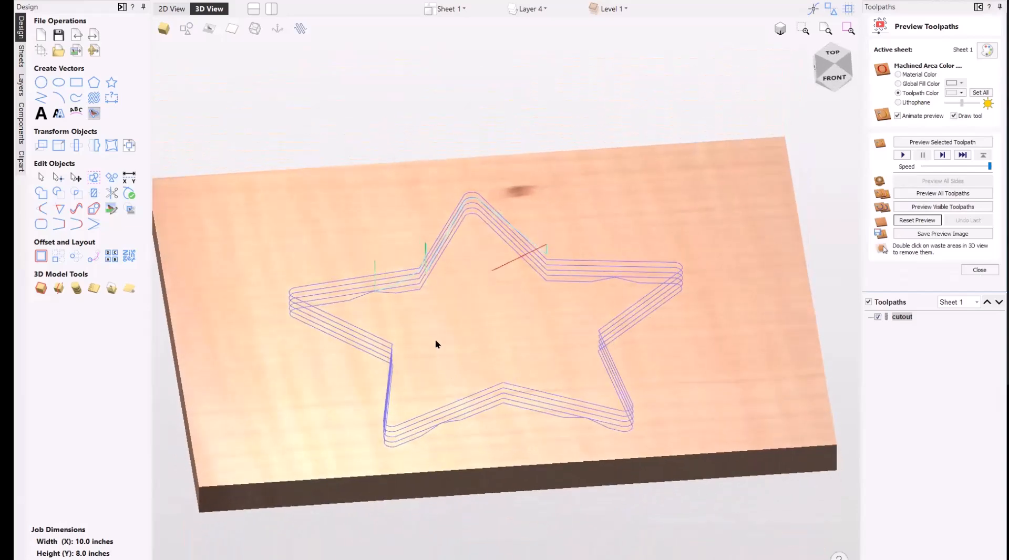
{"action": "scroll", "coordinate": [408, 298], "scroll_direction": "up", "scroll_amount": 5}
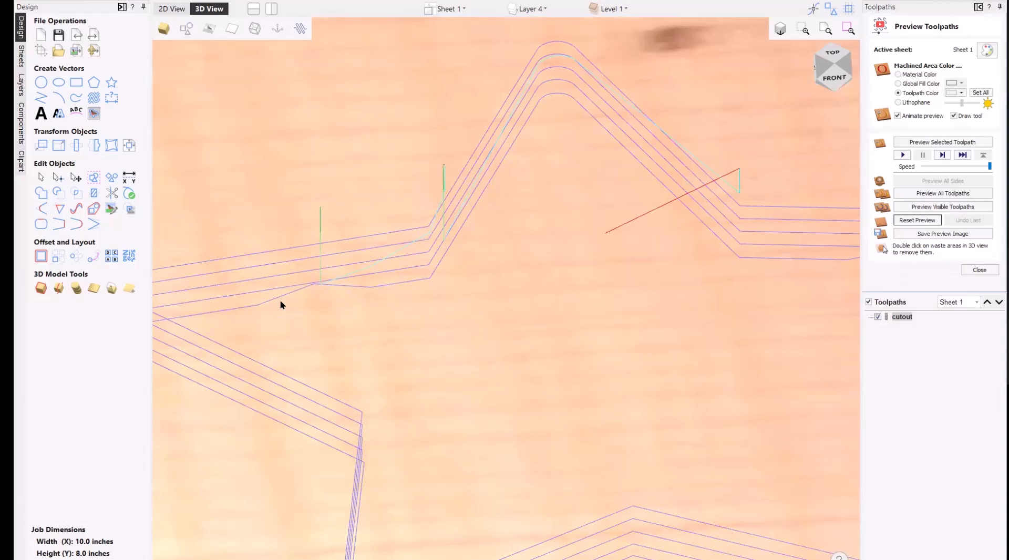
{"action": "scroll", "coordinate": [410, 284], "scroll_direction": "down", "scroll_amount": 5}
{"action": "left_click_drag", "start_coordinate": [522, 254], "coordinate": [506, 344]}
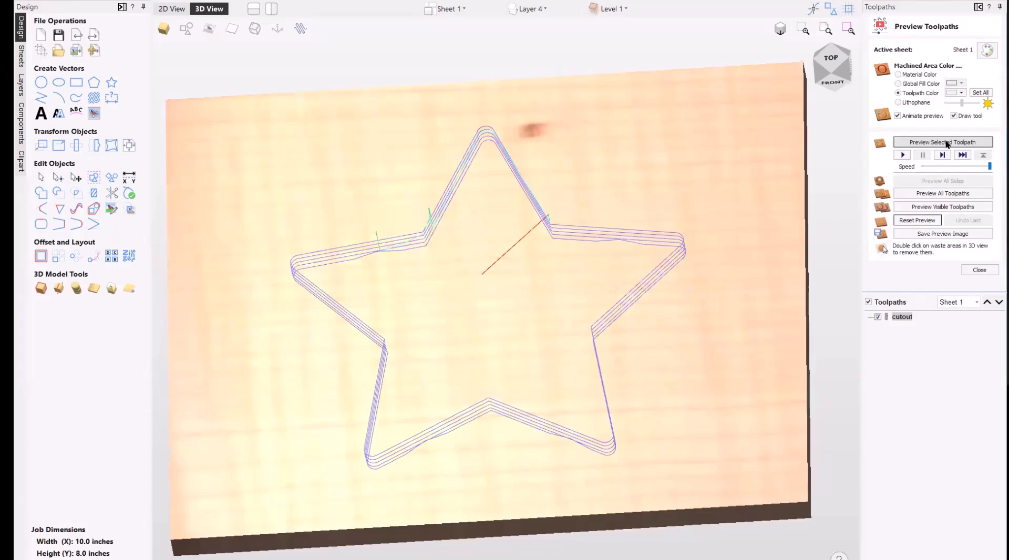
- Reduce the simulation speed and preview the cutout toolpath in the material
{"action": "left_click", "coordinate": [958, 166]}
{"action": "left_click", "coordinate": [958, 166]}
{"action": "left_click", "coordinate": [958, 166]}
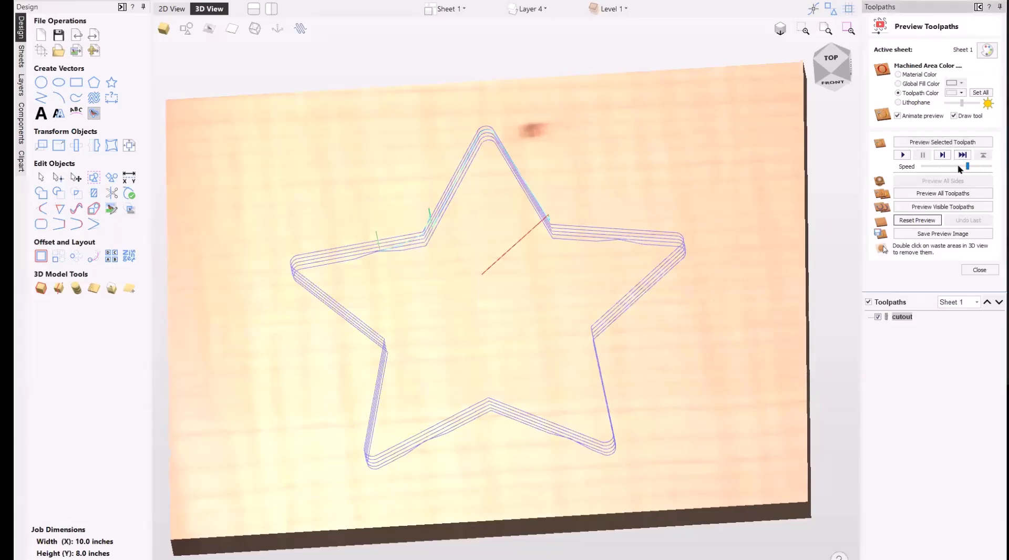
{"action": "left_click", "coordinate": [947, 143]}
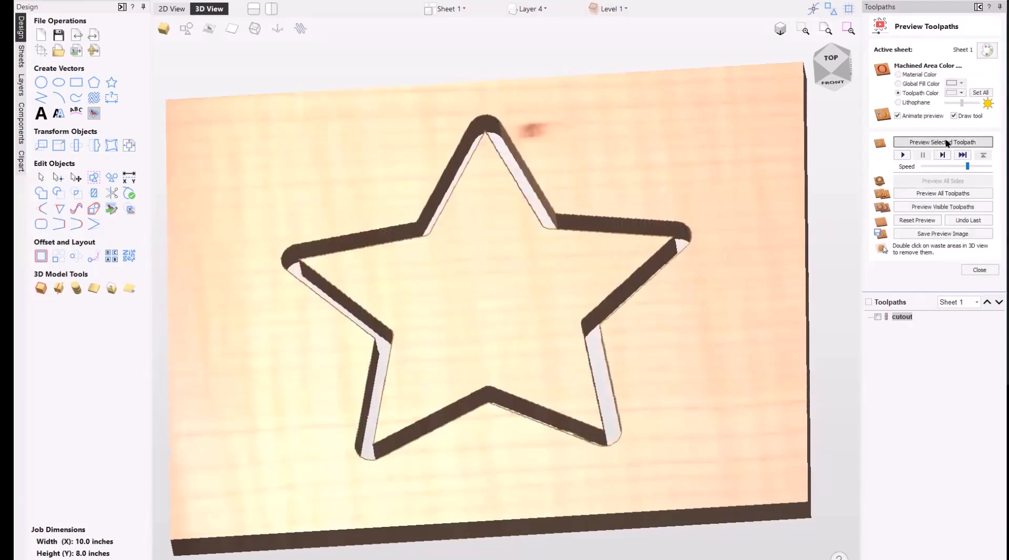
- Reset the preview, show the cutout toolpath again, and examine its ramp entries and separate last pass from several angles
{"action": "left_click", "coordinate": [919, 220]}
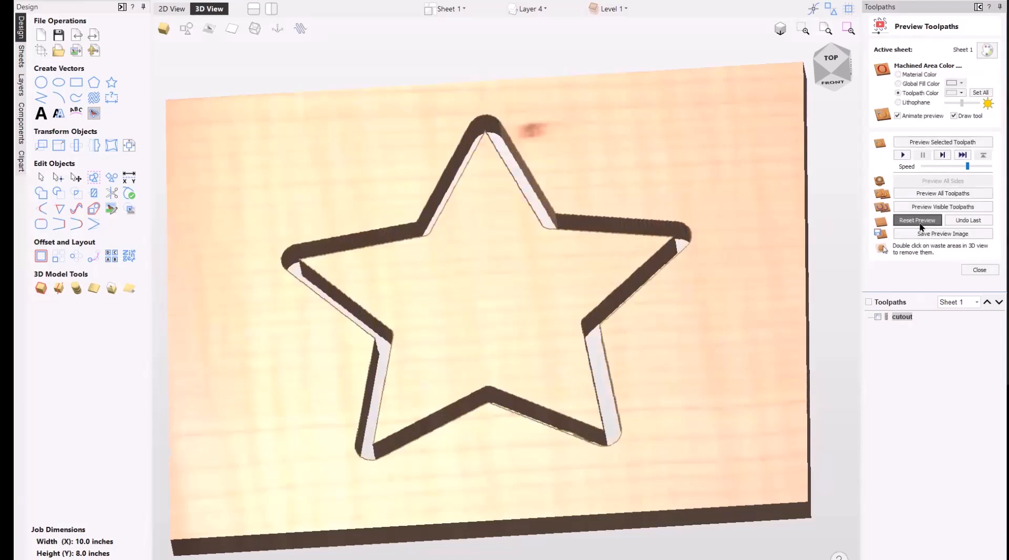
{"action": "left_click", "coordinate": [876, 315]}
{"action": "left_click_drag", "start_coordinate": [485, 421], "coordinate": [428, 267]}
{"action": "scroll", "coordinate": [428, 267], "scroll_direction": "up", "scroll_amount": 5}
{"action": "left_click_drag", "start_coordinate": [496, 346], "coordinate": [575, 305]}
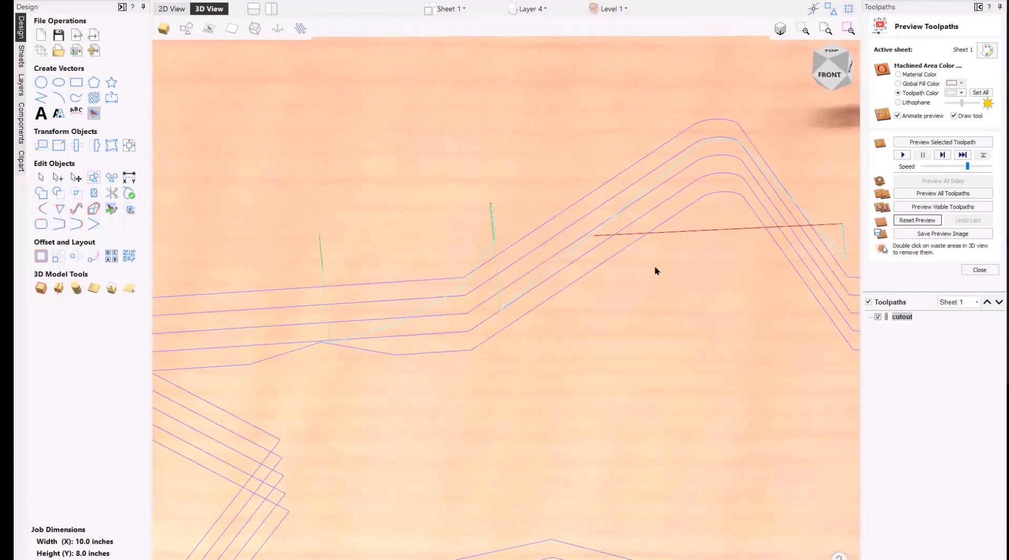
{"action": "scroll", "coordinate": [657, 279], "scroll_direction": "down", "scroll_amount": 5}
{"action": "left_click_drag", "start_coordinate": [660, 288], "coordinate": [438, 384]}
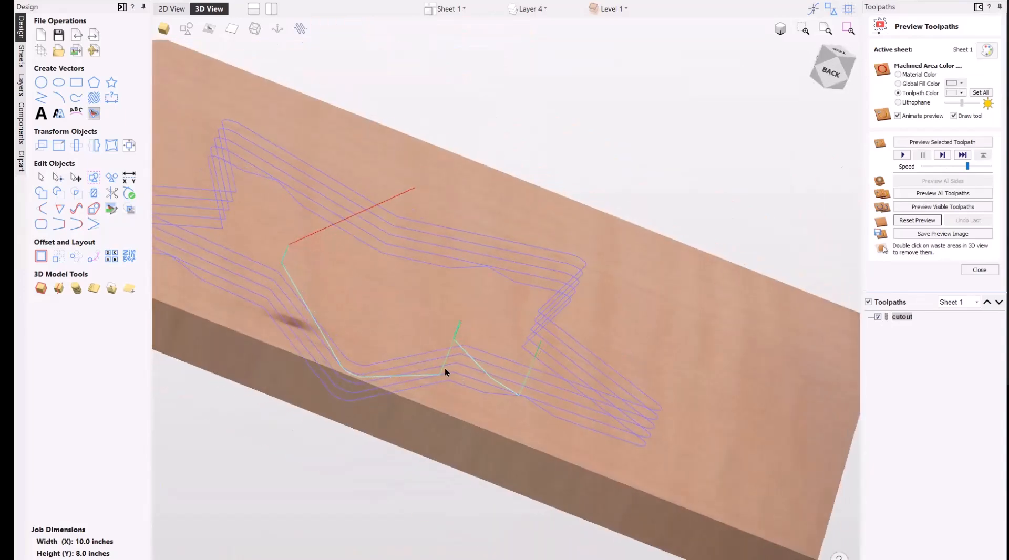
{"action": "left_click_drag", "start_coordinate": [656, 424], "coordinate": [697, 341]}
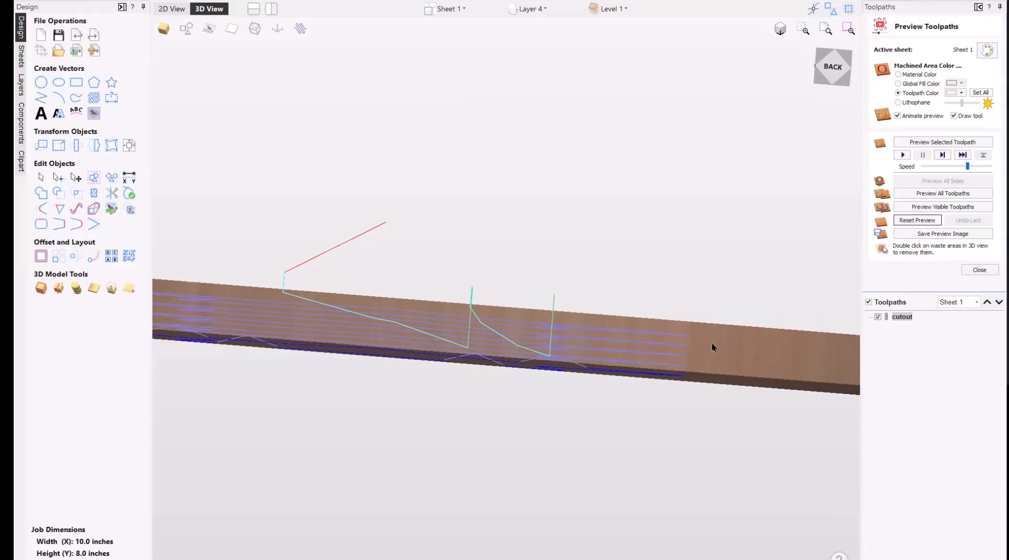
- Turn off the separate last pass in the cutout toolpath, recalculate it, and inspect the star's passes in 3D
{"action": "double_click", "coordinate": [888, 317]}
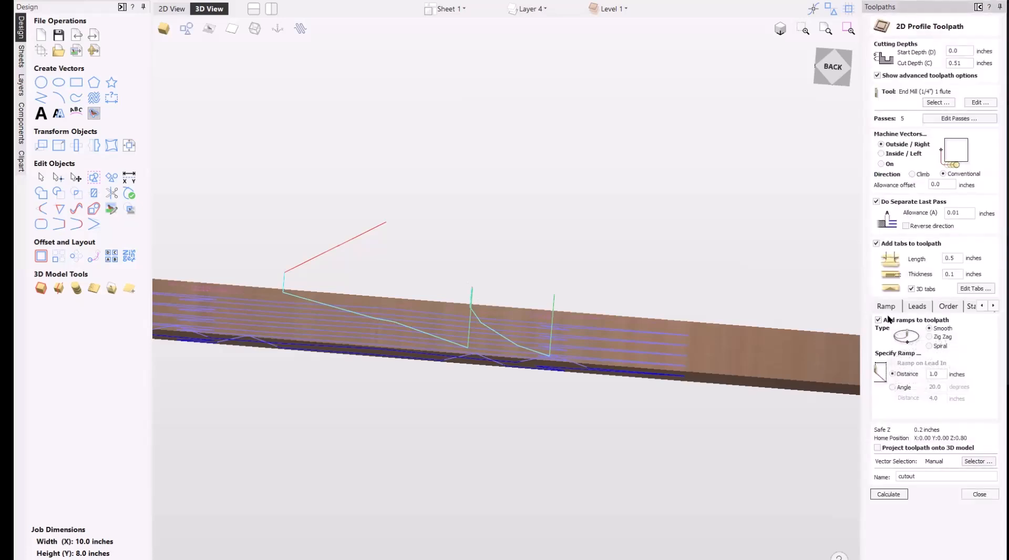
{"action": "left_click", "coordinate": [876, 201]}
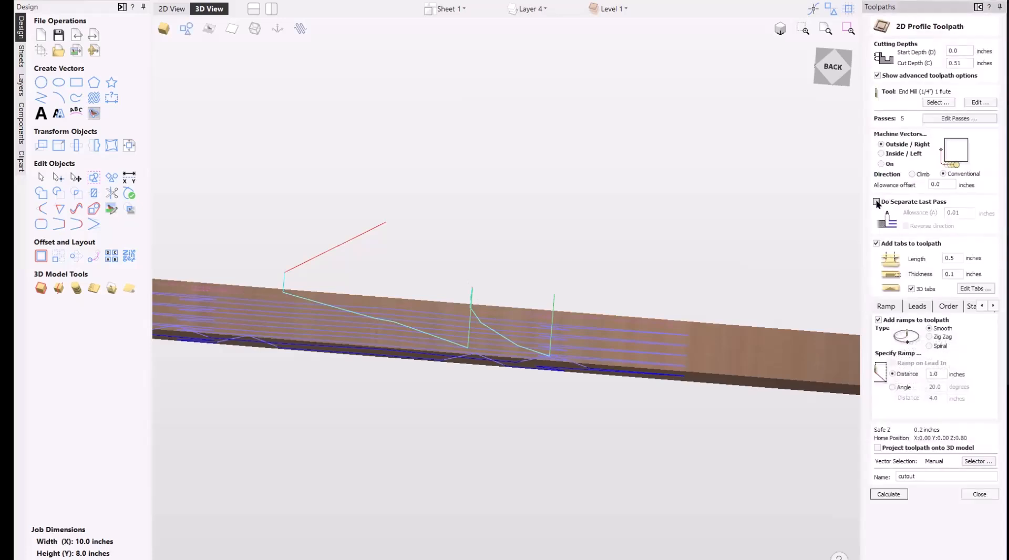
{"action": "left_click", "coordinate": [888, 494]}
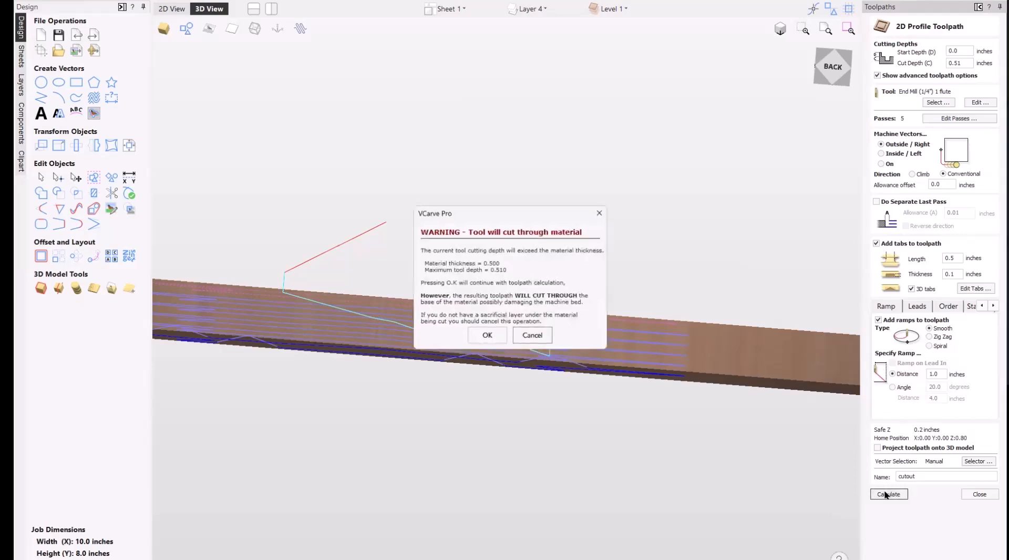
{"action": "left_click", "coordinate": [484, 339]}
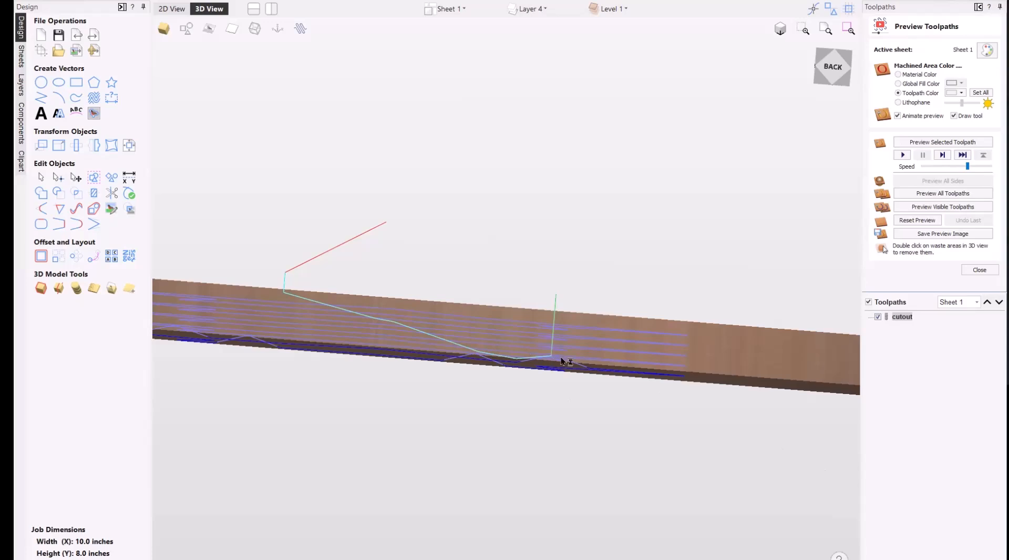
{"action": "left_click_drag", "start_coordinate": [592, 344], "coordinate": [342, 366]}
{"action": "scroll", "coordinate": [533, 396], "scroll_direction": "down", "scroll_amount": 4}
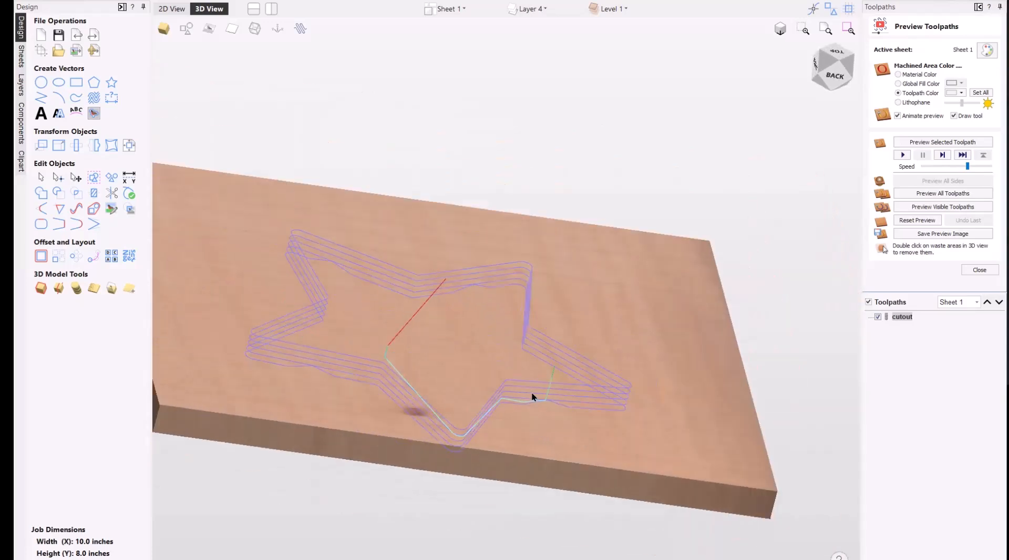
- Draw a circle about 6.8 inches in diameter around the star in the 2D view, centred at X 0, Y 0
{"action": "left_click", "coordinate": [171, 9]}
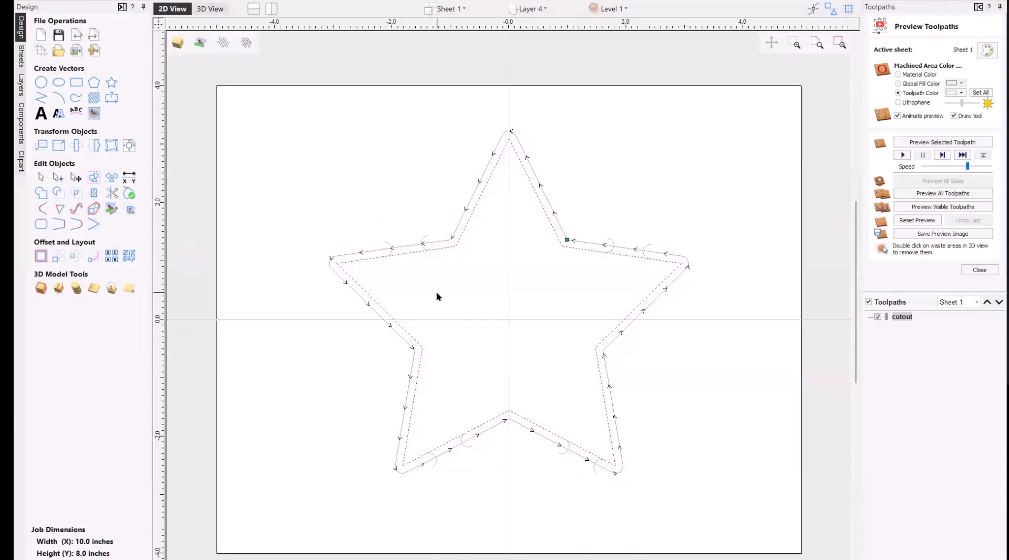
{"action": "left_click", "coordinate": [40, 82]}
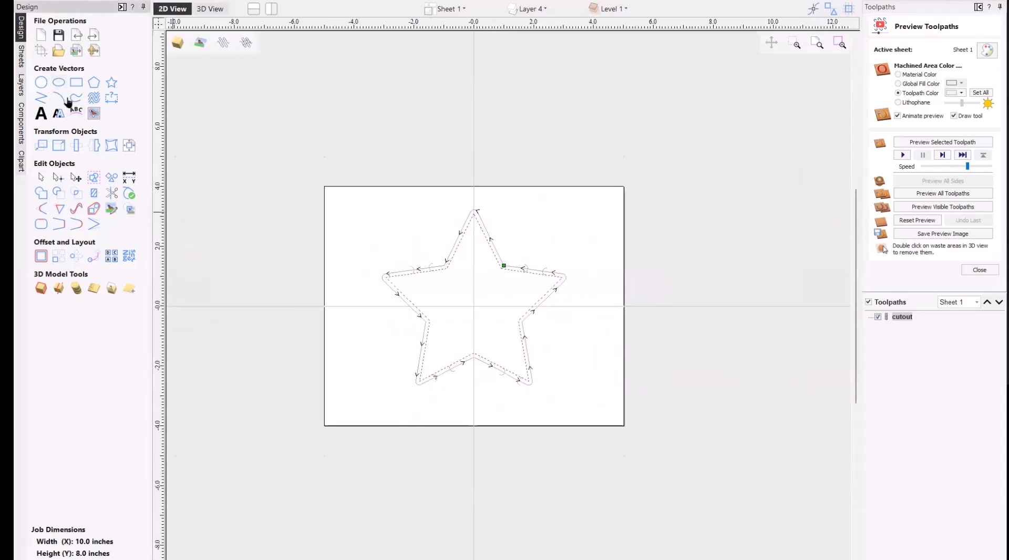
{"action": "left_click", "coordinate": [477, 306]}
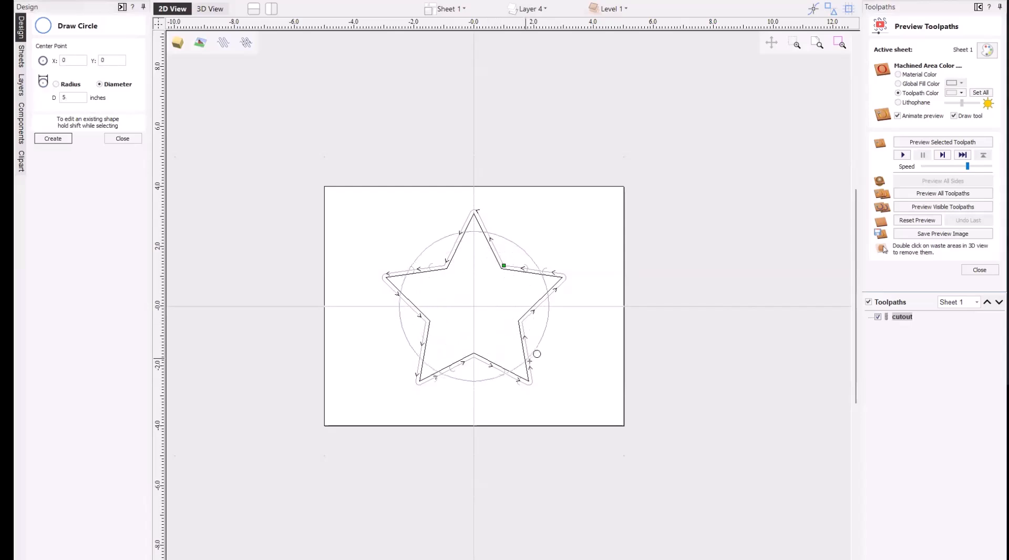
{"action": "left_click", "coordinate": [544, 378]}
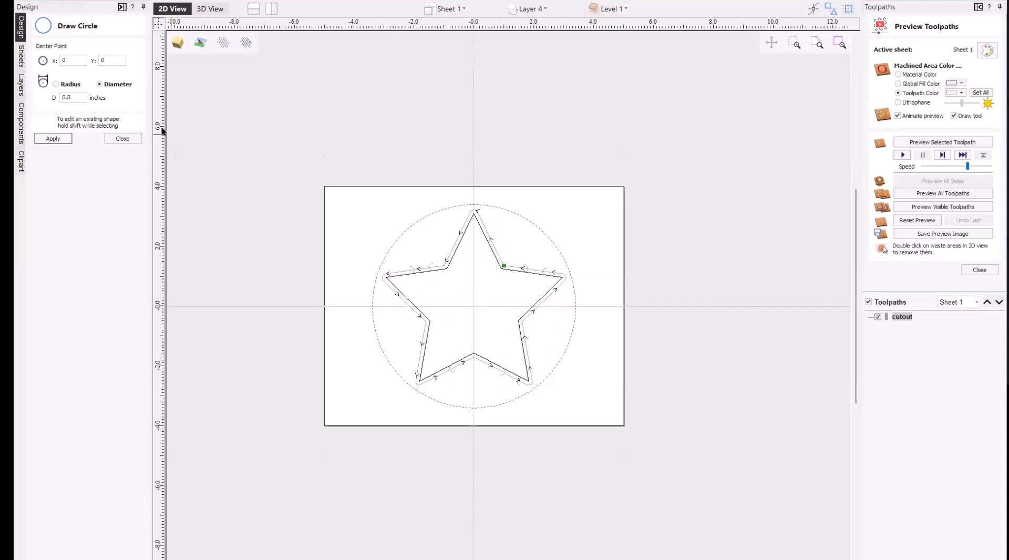
{"action": "left_click", "coordinate": [122, 139]}
- Retarget the cutout toolpath from the star to the circle with 4 automatically placed tabs, and recalculate it
{"action": "left_click", "coordinate": [893, 317]}
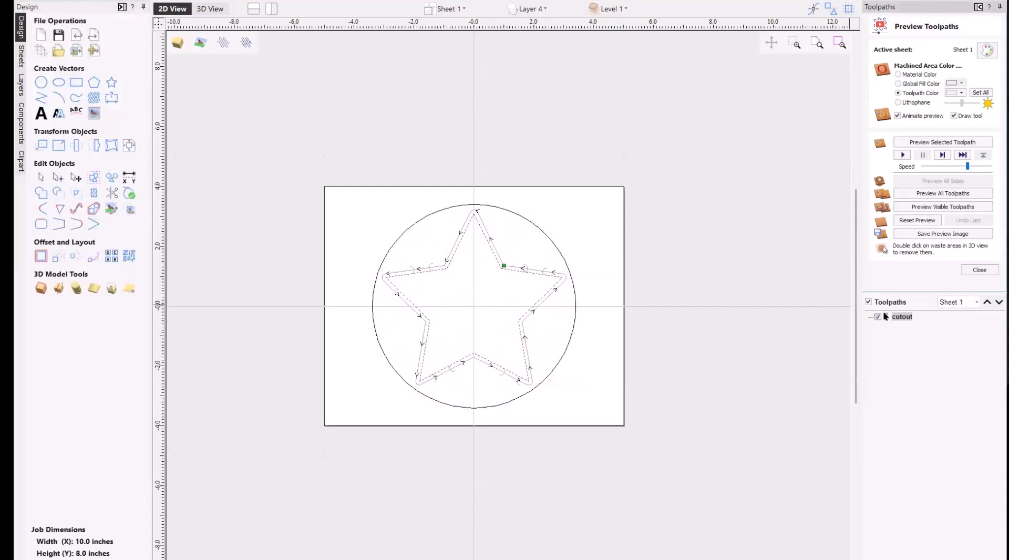
{"action": "double_click", "coordinate": [899, 316]}
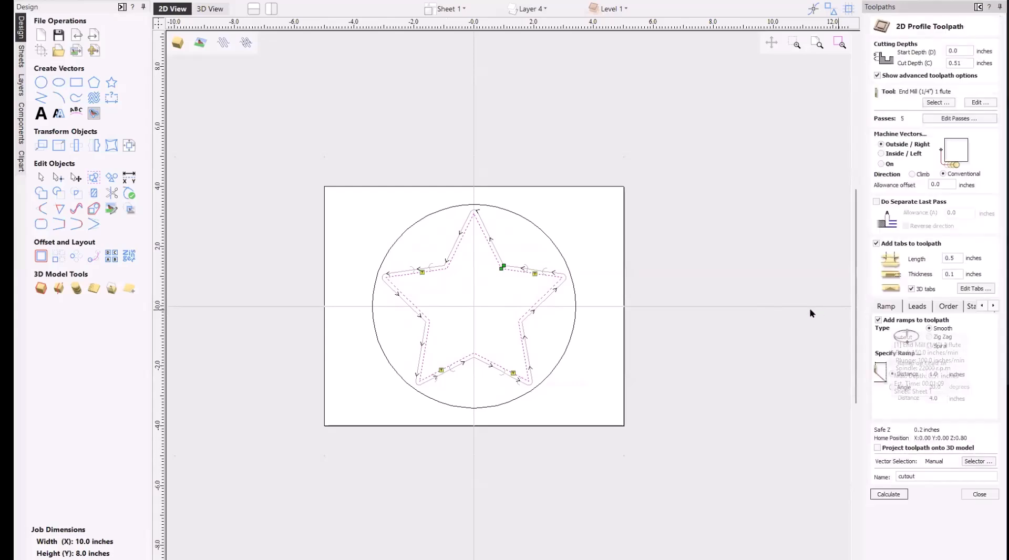
{"action": "left_click", "coordinate": [574, 295]}
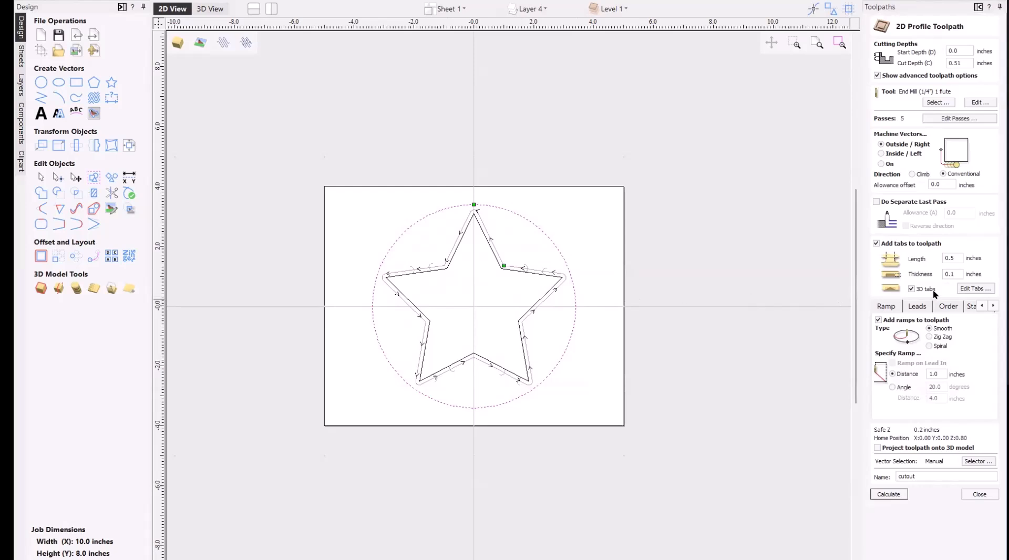
{"action": "left_click", "coordinate": [972, 290]}
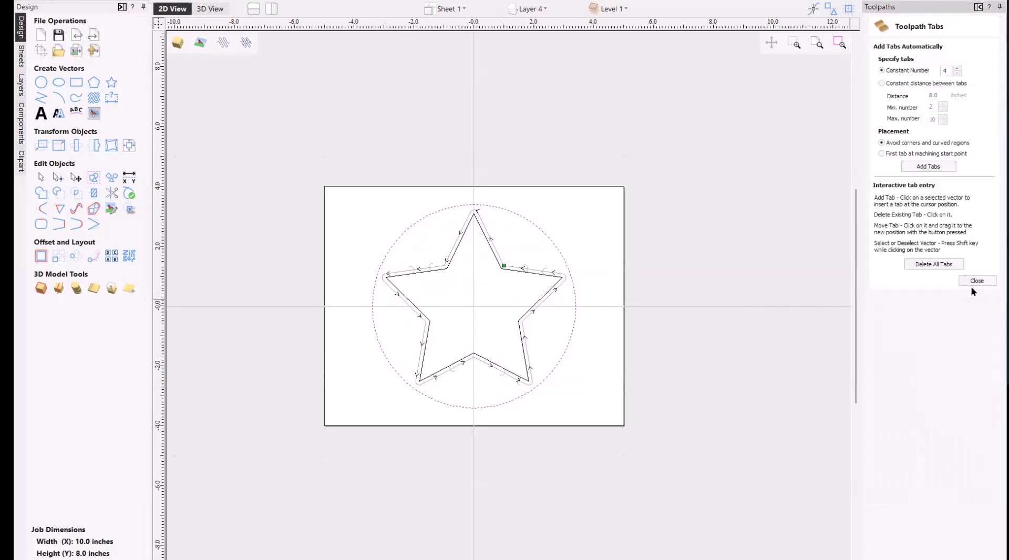
{"action": "left_click", "coordinate": [927, 167]}
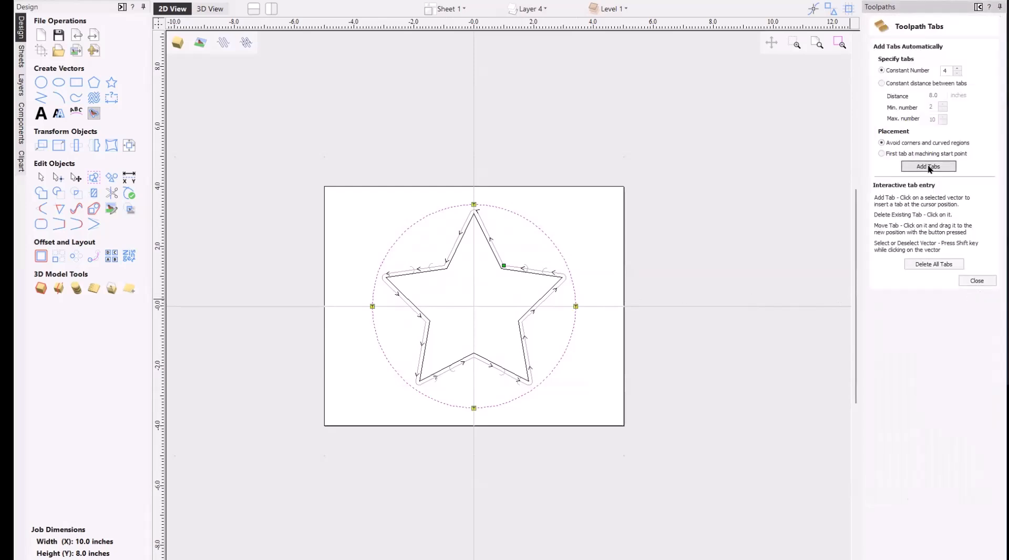
{"action": "left_click", "coordinate": [976, 280]}
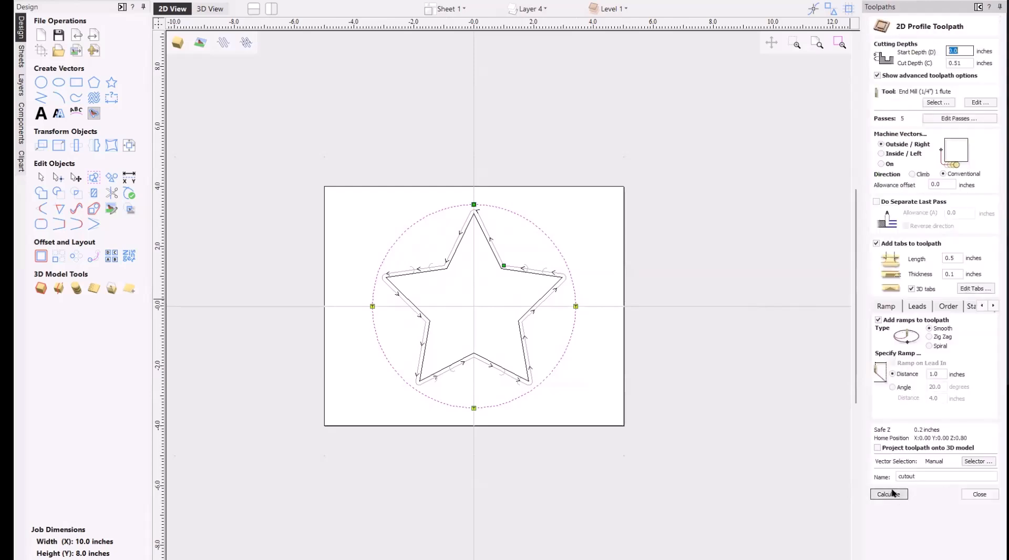
{"action": "left_click", "coordinate": [891, 493]}
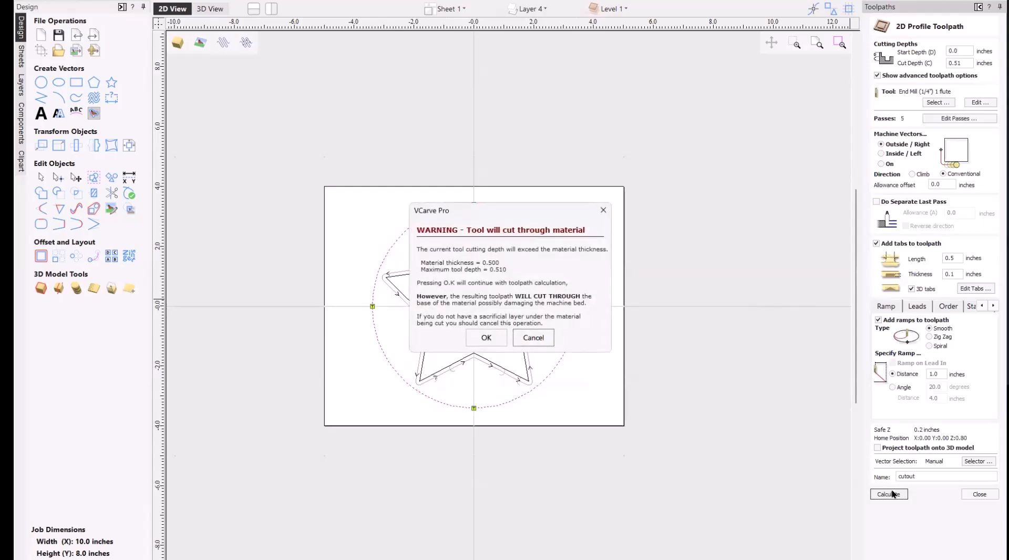
{"action": "left_click", "coordinate": [487, 338]}
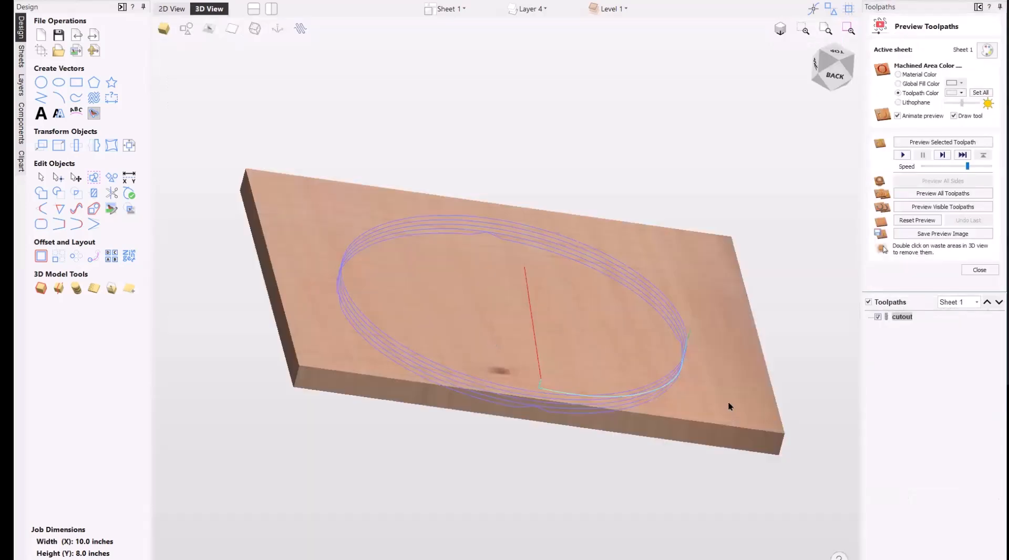
- Examine the circular cutout toolpath's passes, ramp entry and tabs in 3D from several angles
{"action": "left_click_drag", "start_coordinate": [728, 406], "coordinate": [661, 439]}
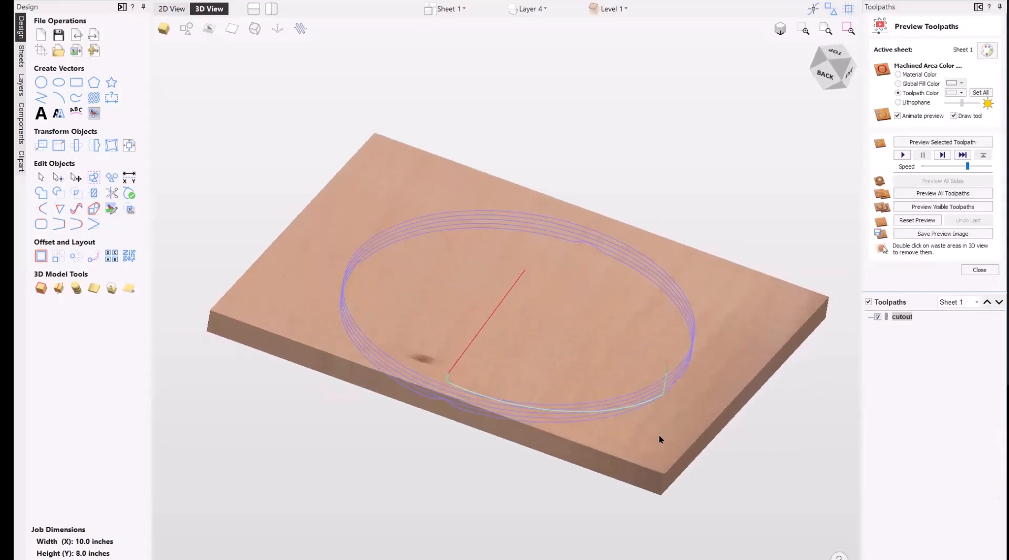
{"action": "left_click_drag", "start_coordinate": [597, 435], "coordinate": [395, 382]}
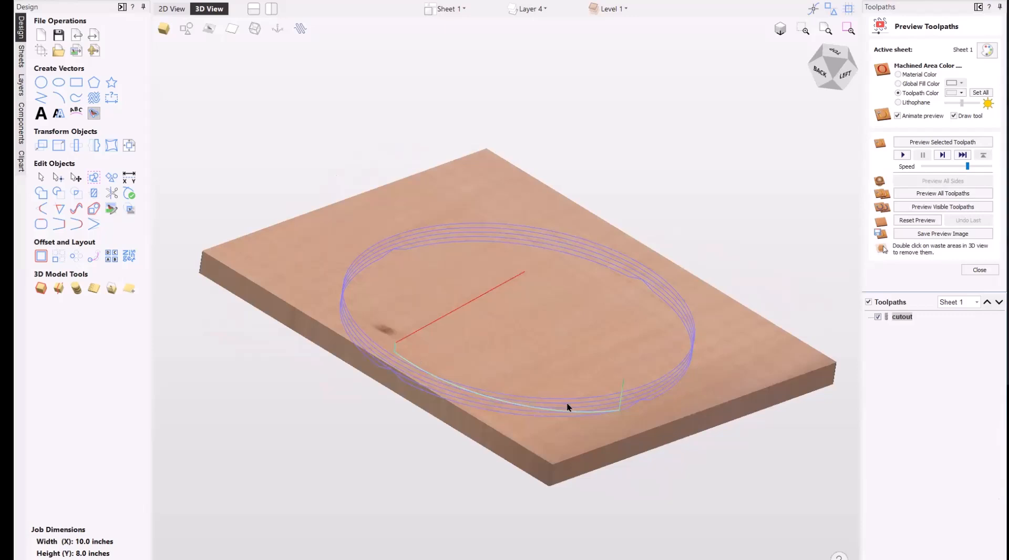
{"action": "left_click_drag", "start_coordinate": [666, 416], "coordinate": [527, 428]}
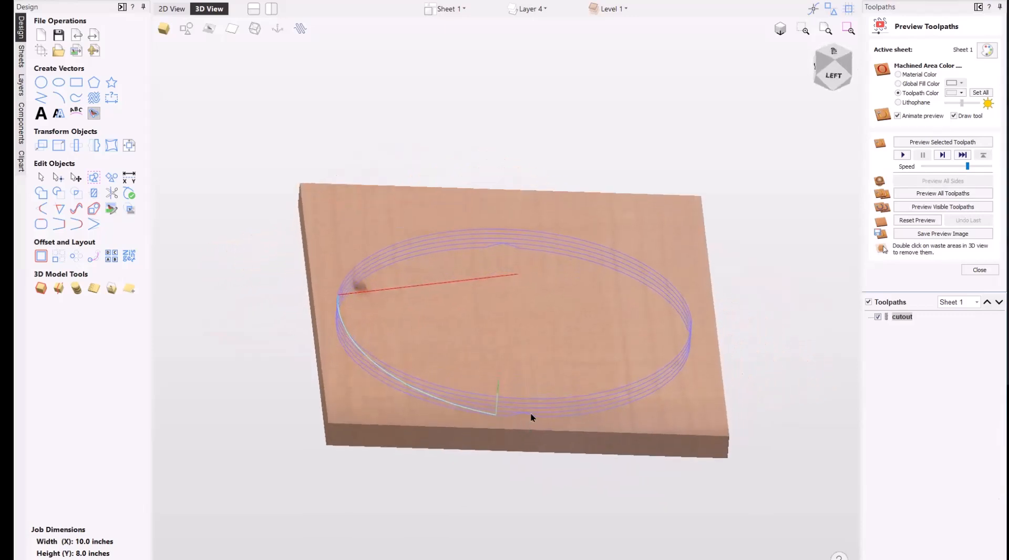
{"action": "left_click_drag", "start_coordinate": [419, 349], "coordinate": [597, 310]}
{"action": "scroll", "coordinate": [597, 310], "scroll_direction": "up", "scroll_amount": 3}
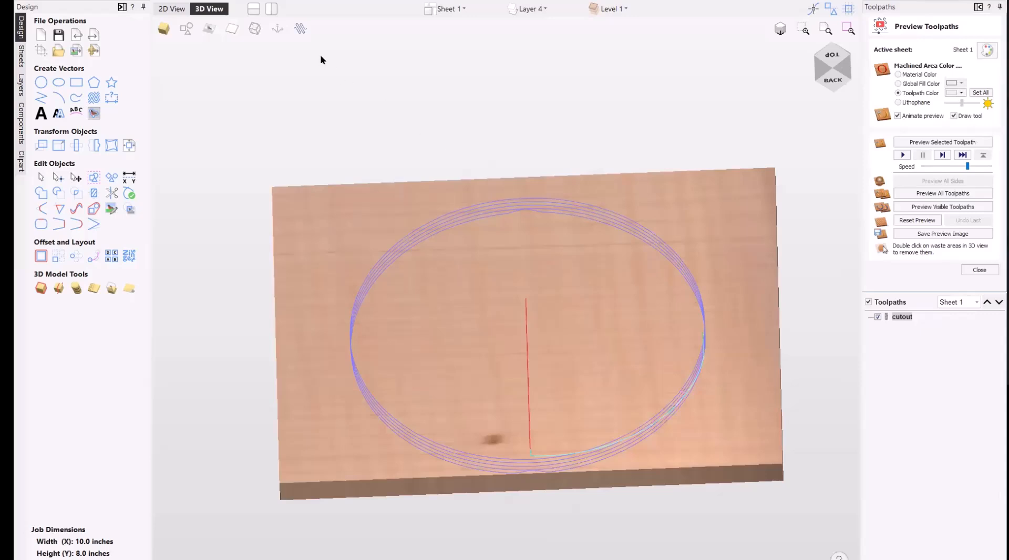
- Show the 2D and 3D views side by side and examine the toolpath's offset and direction arrows along the circle
{"action": "left_click", "coordinate": [272, 8]}
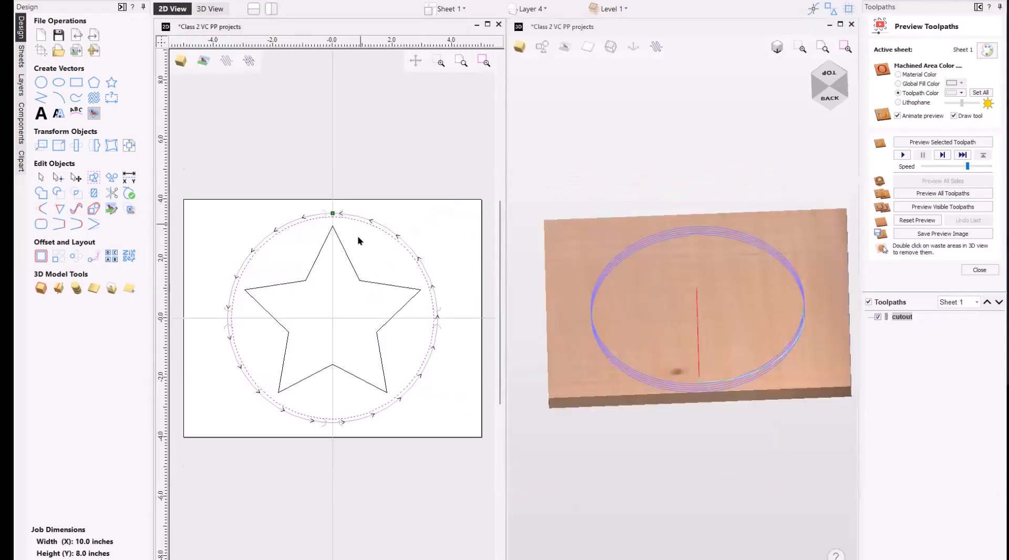
{"action": "scroll", "coordinate": [399, 246], "scroll_direction": "up", "scroll_amount": 1}
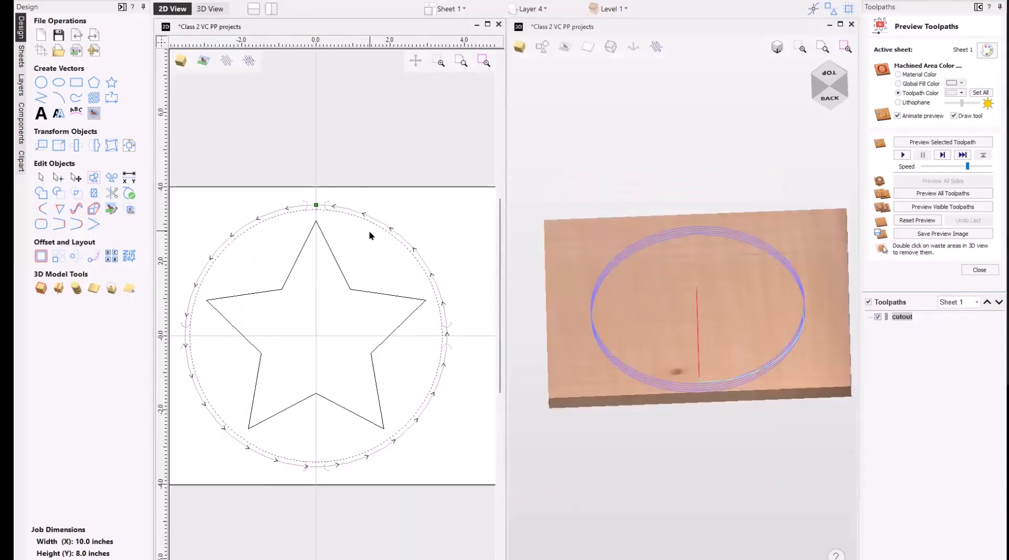
{"action": "scroll", "coordinate": [380, 229], "scroll_direction": "up", "scroll_amount": 2}
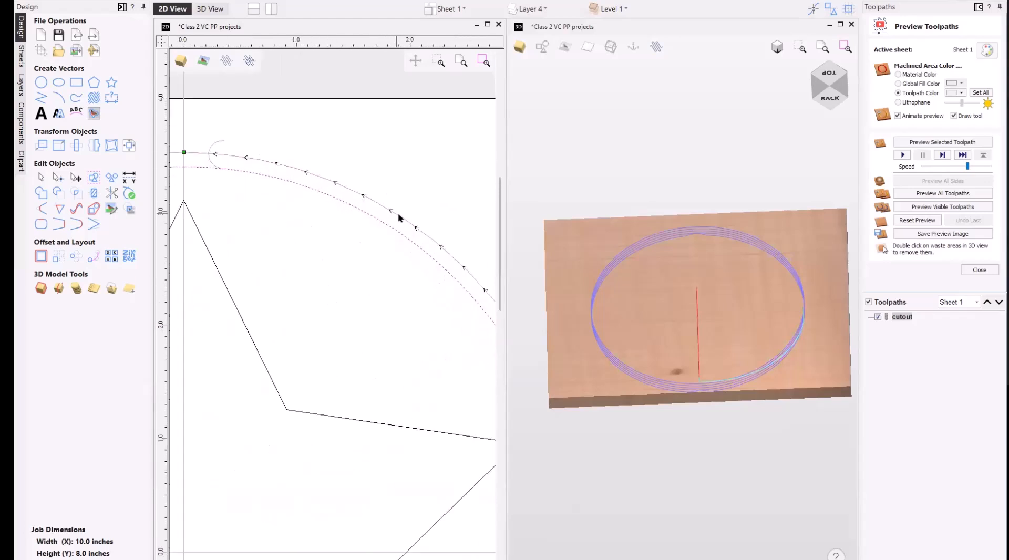
{"action": "scroll", "coordinate": [403, 225], "scroll_direction": "down", "scroll_amount": 1}
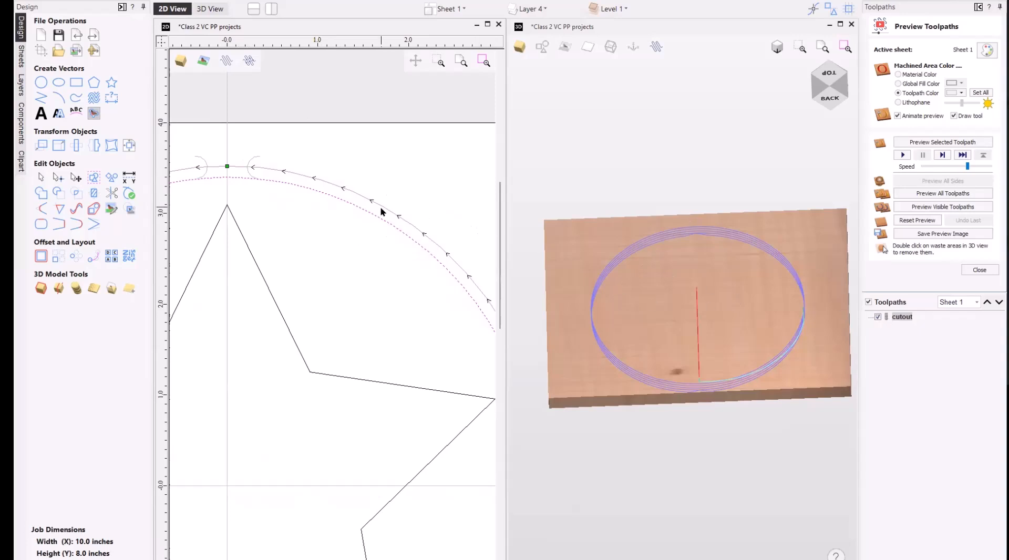
- Hide and show the cutout toolpath repeatedly to compare both views with and without it
{"action": "left_click", "coordinate": [878, 317]}
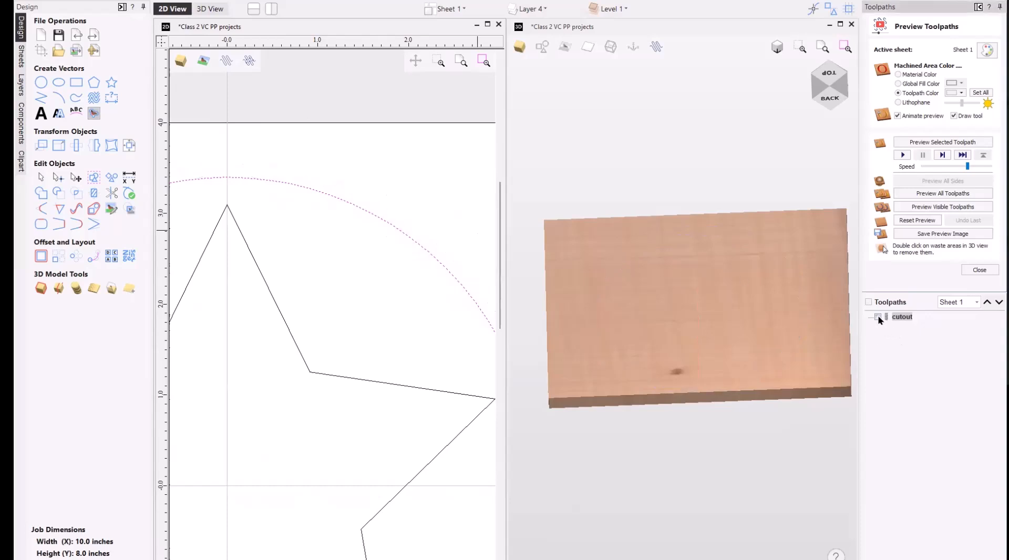
{"action": "left_click", "coordinate": [878, 317]}
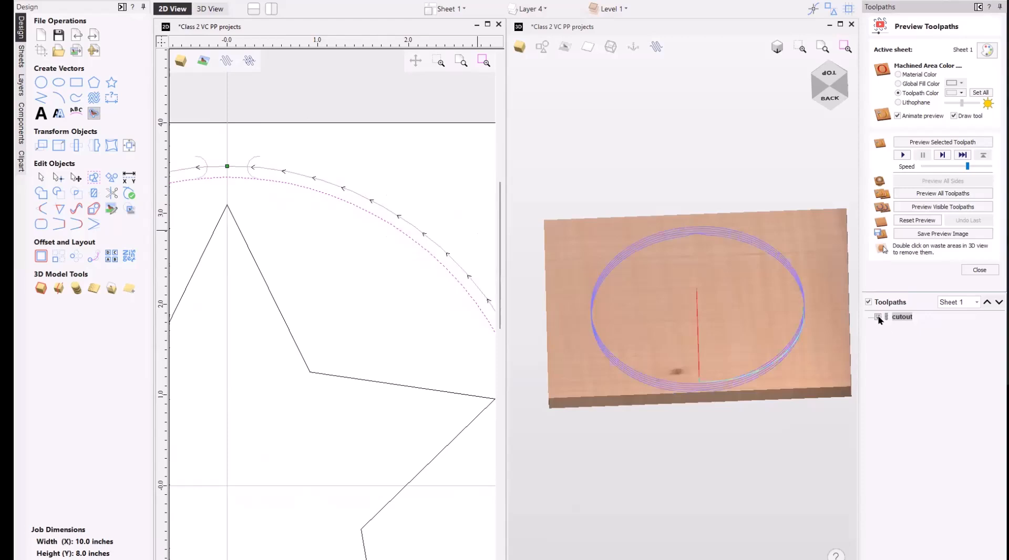
{"action": "left_click", "coordinate": [878, 317]}
{"action": "left_click", "coordinate": [877, 317]}
{"action": "mouse_move", "coordinate": [899, 321]}
- Switch the 2D toolpath preview to solid display, deselect the circle, and examine the cut width along its edge
{"action": "left_click", "coordinate": [248, 62]}
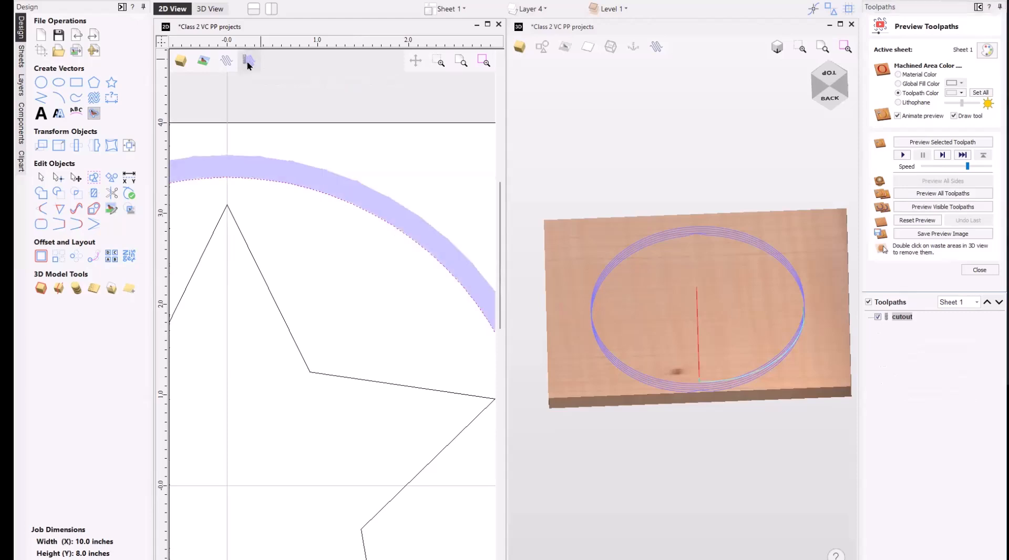
{"action": "scroll", "coordinate": [357, 188], "scroll_direction": "down", "scroll_amount": 4}
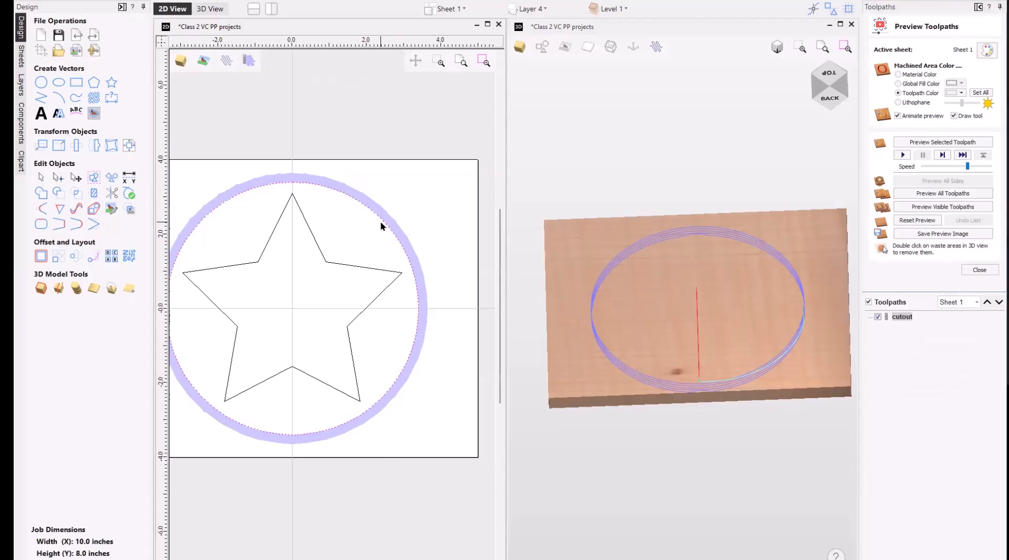
{"action": "scroll", "coordinate": [384, 220], "scroll_direction": "up", "scroll_amount": 4}
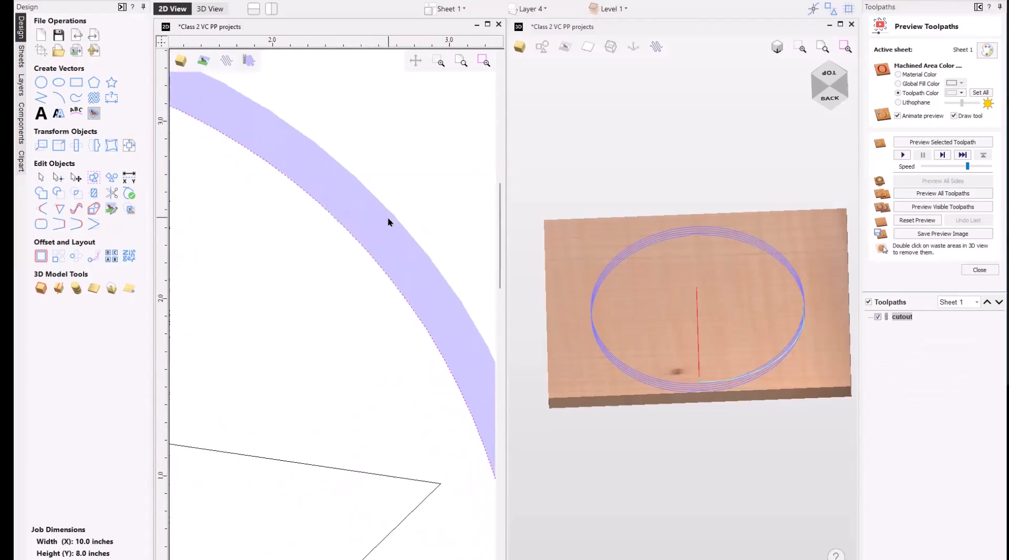
{"action": "scroll", "coordinate": [372, 220], "scroll_direction": "down", "scroll_amount": 1}
{"action": "left_click", "coordinate": [329, 256]}
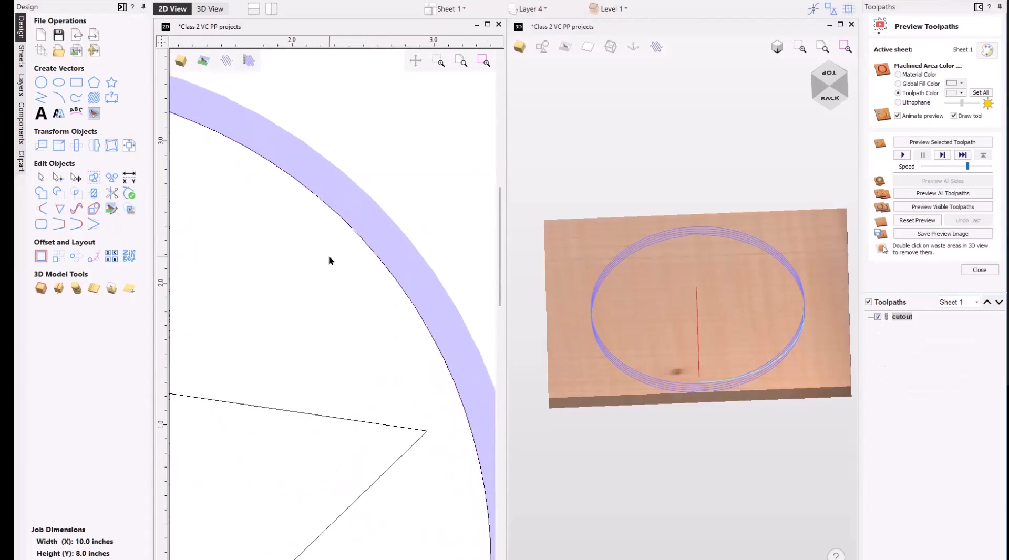
{"action": "scroll", "coordinate": [361, 246], "scroll_direction": "up", "scroll_amount": 3}
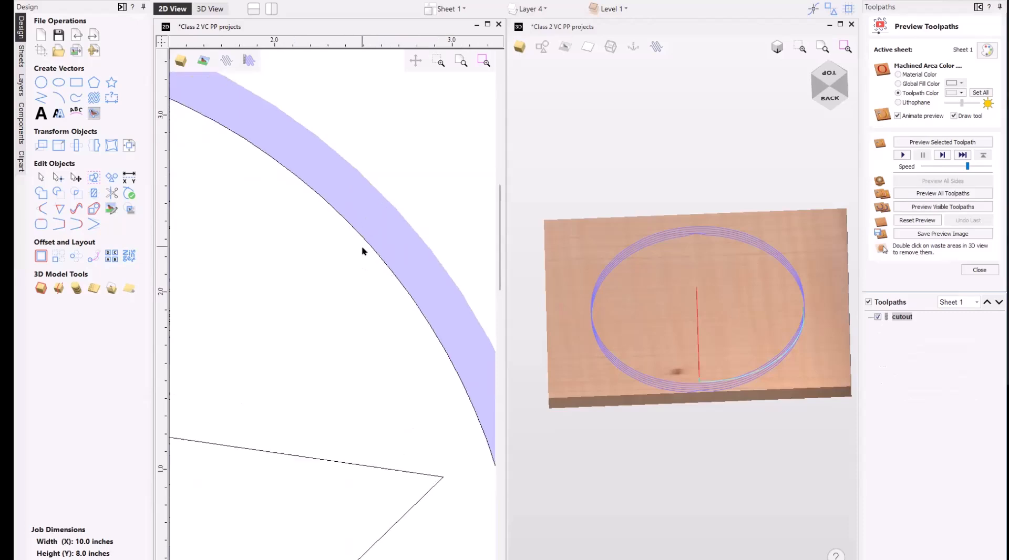
{"action": "scroll", "coordinate": [363, 249], "scroll_direction": "down", "scroll_amount": 5}
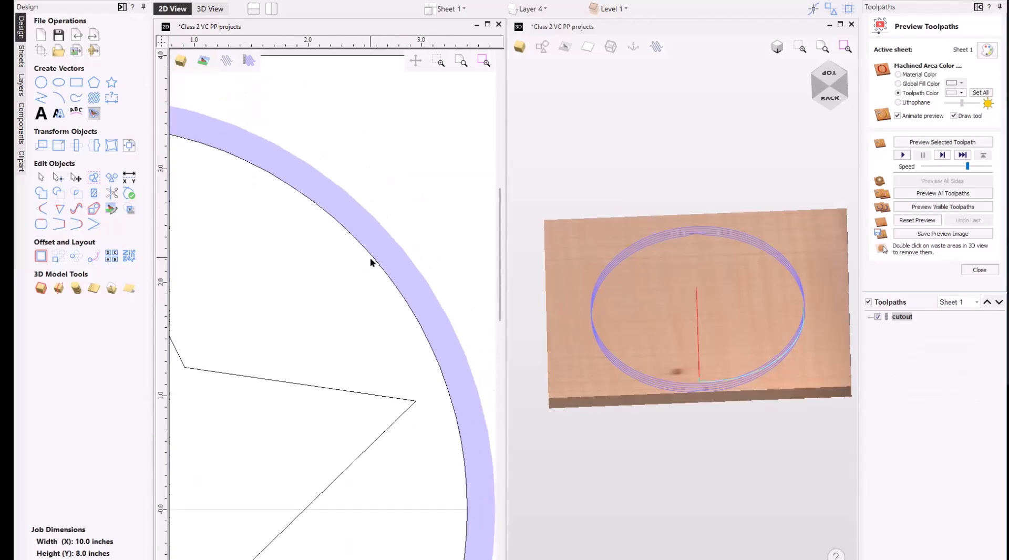
{"action": "left_click", "coordinate": [878, 317]}
{"action": "left_click", "coordinate": [878, 318]}
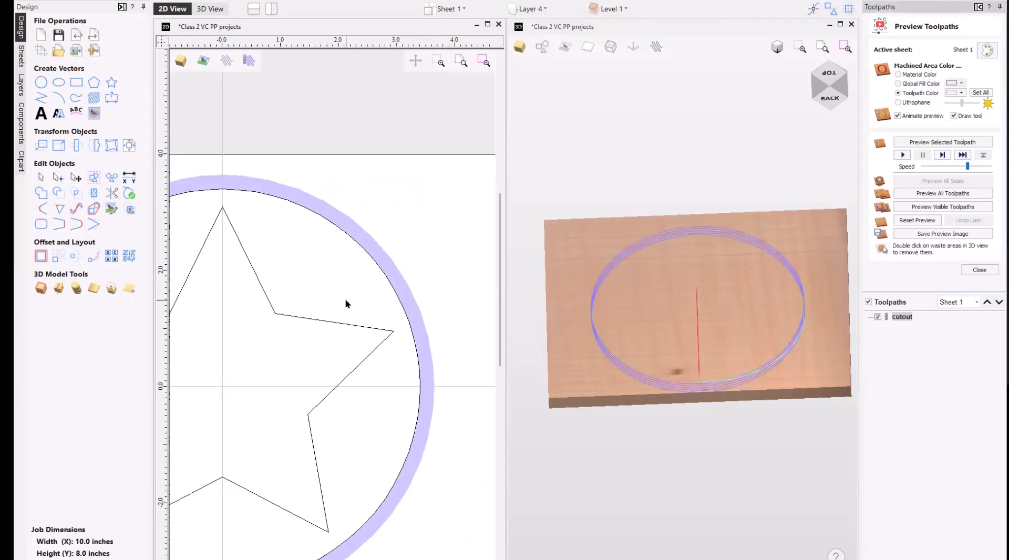
{"action": "scroll", "coordinate": [368, 297], "scroll_direction": "down", "scroll_amount": 3}
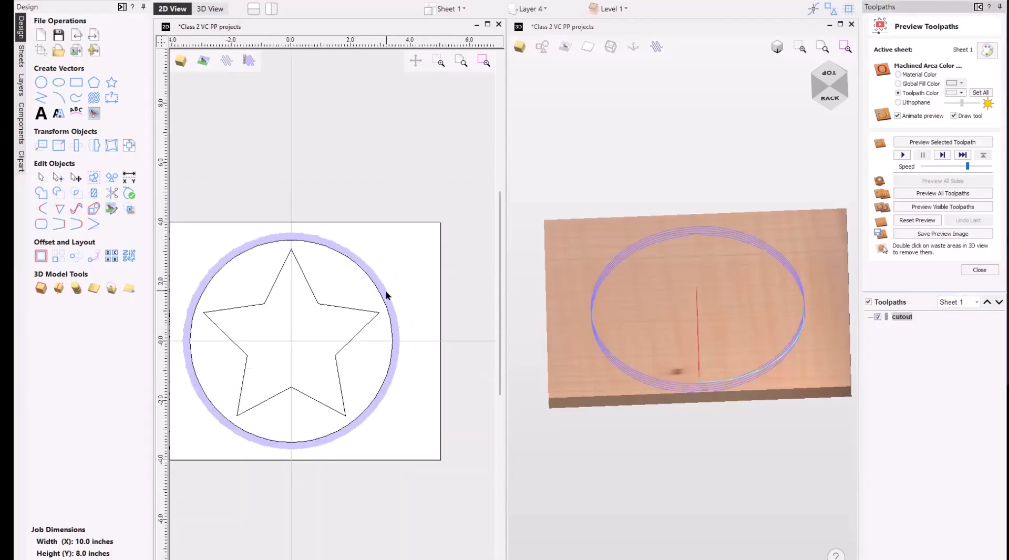
- Set the cutout toolpath's allowance offset to -0.02 inches, recalculate it and inspect the cut along the circle's edge
{"action": "double_click", "coordinate": [899, 316]}
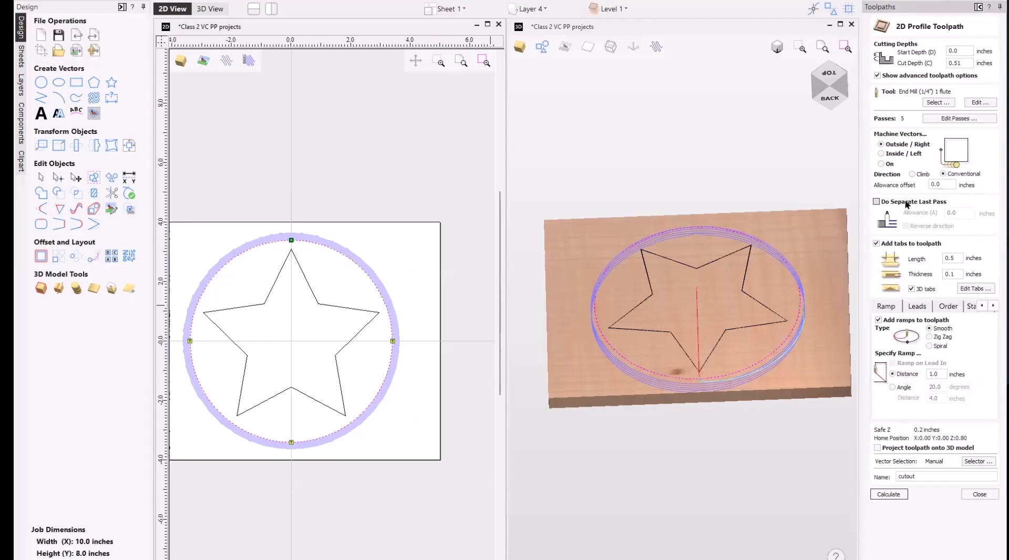
{"action": "scroll", "coordinate": [316, 315], "scroll_direction": "up", "scroll_amount": 5}
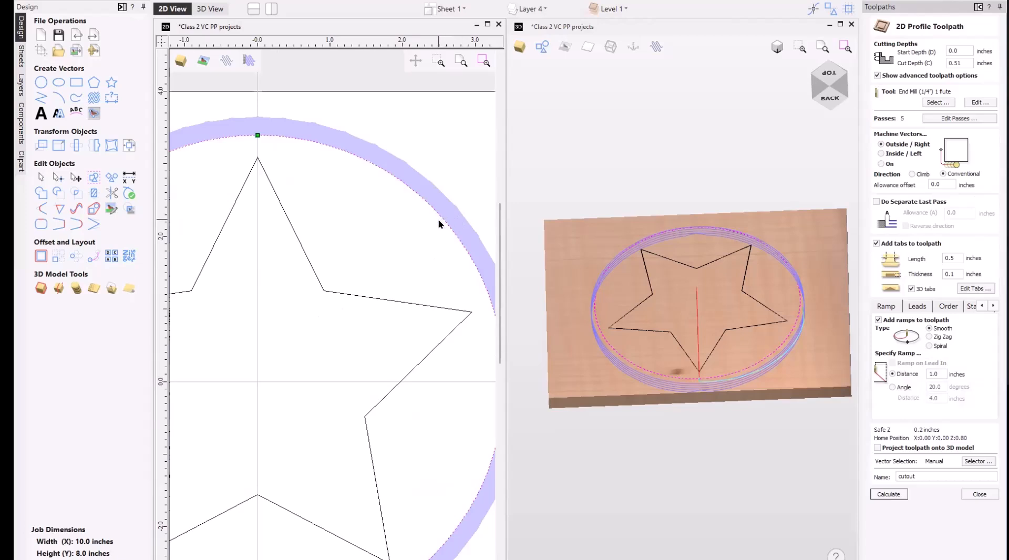
{"action": "scroll", "coordinate": [437, 216], "scroll_direction": "down", "scroll_amount": 3}
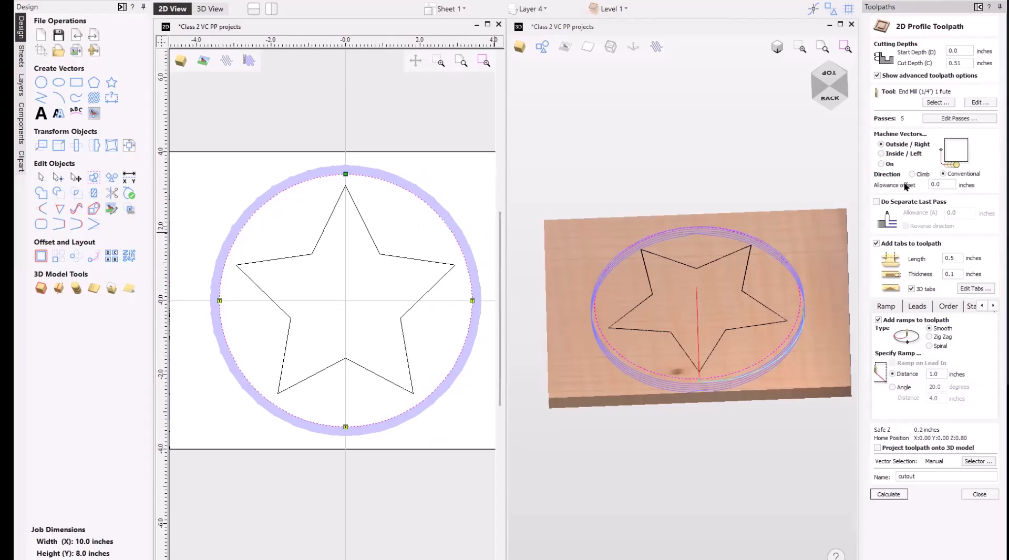
{"action": "left_click", "coordinate": [945, 186]}
{"action": "type", "text": "2"}
{"action": "left_click", "coordinate": [929, 184]}
{"action": "type", "text": "-"}
{"action": "scroll", "coordinate": [464, 252], "scroll_direction": "up", "scroll_amount": 1}
{"action": "scroll", "coordinate": [465, 247], "scroll_direction": "up", "scroll_amount": 1}
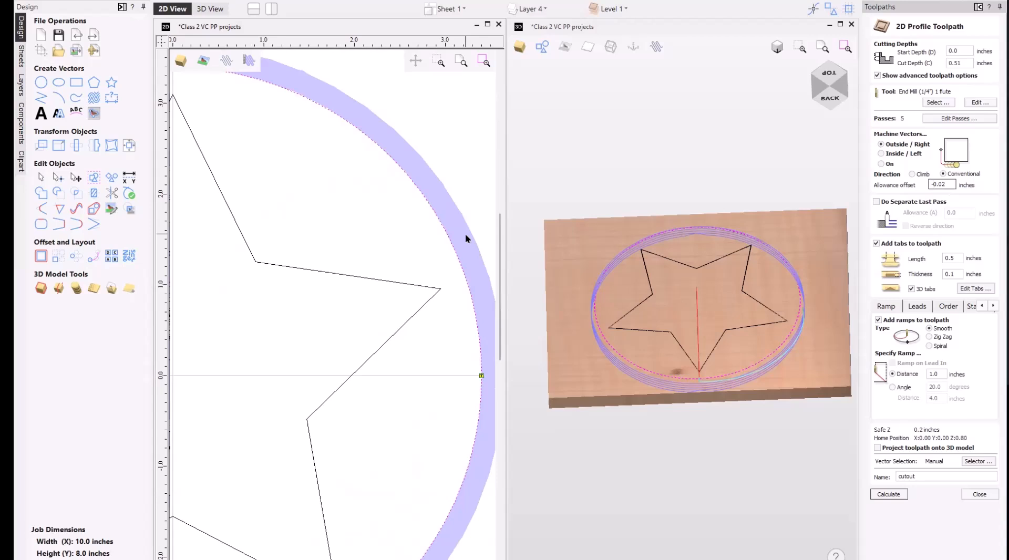
{"action": "scroll", "coordinate": [460, 233], "scroll_direction": "up", "scroll_amount": 1}
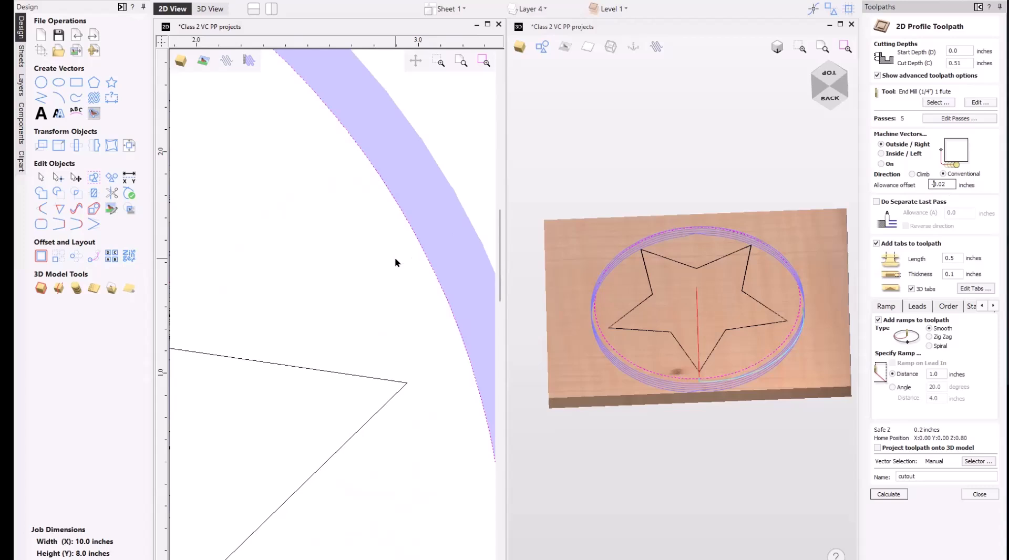
{"action": "left_click", "coordinate": [888, 494]}
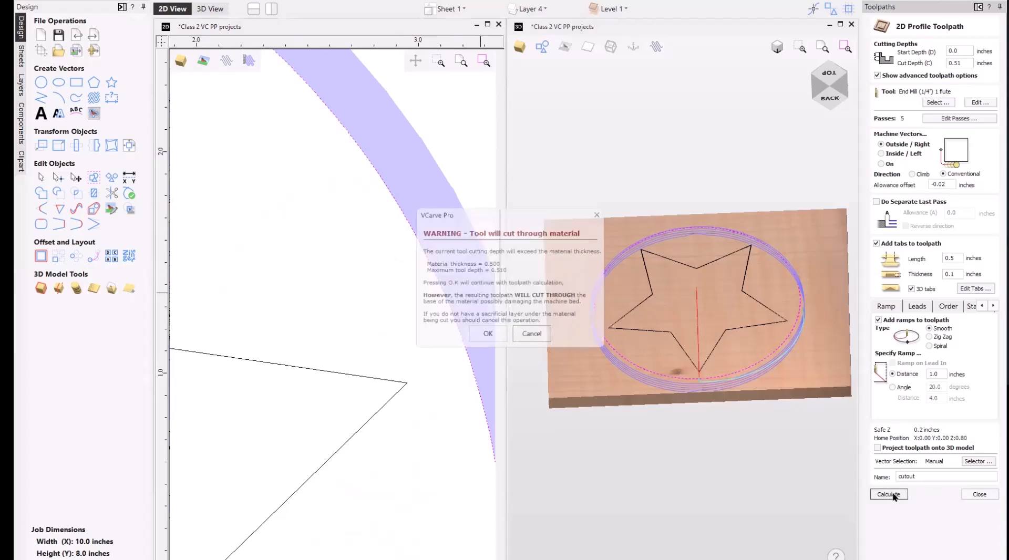
{"action": "left_click", "coordinate": [487, 338]}
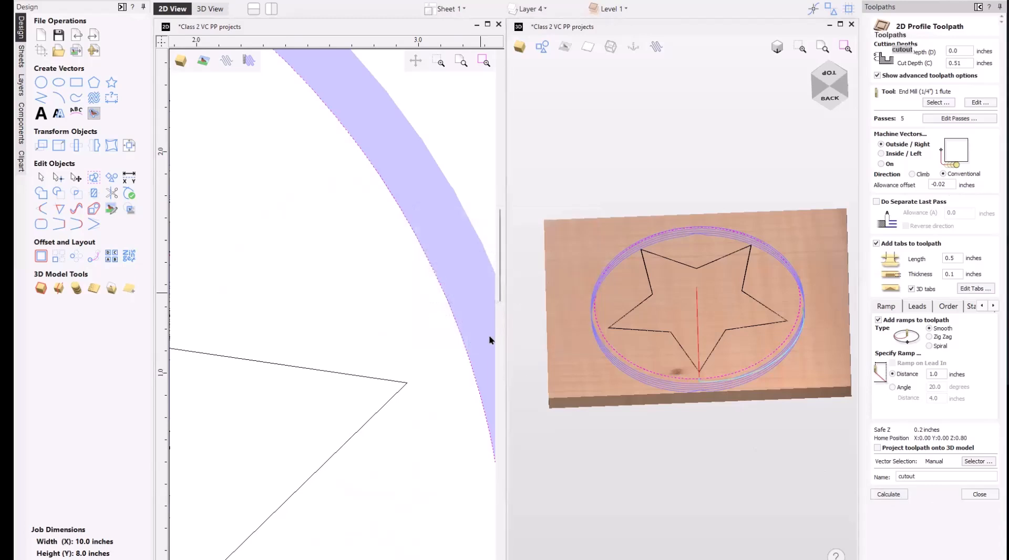
{"action": "scroll", "coordinate": [445, 257], "scroll_direction": "up", "scroll_amount": 4}
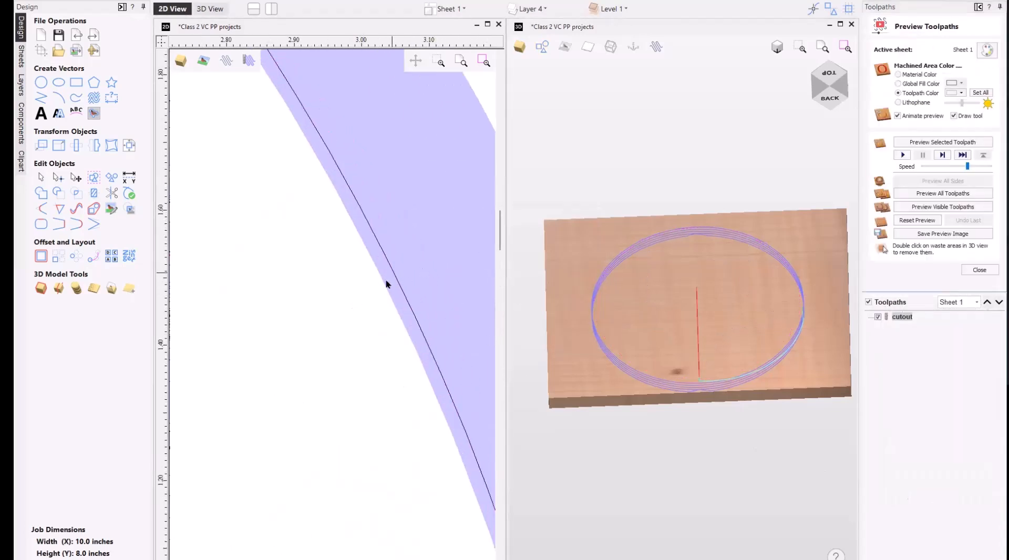
{"action": "scroll", "coordinate": [386, 279], "scroll_direction": "down", "scroll_amount": 3}
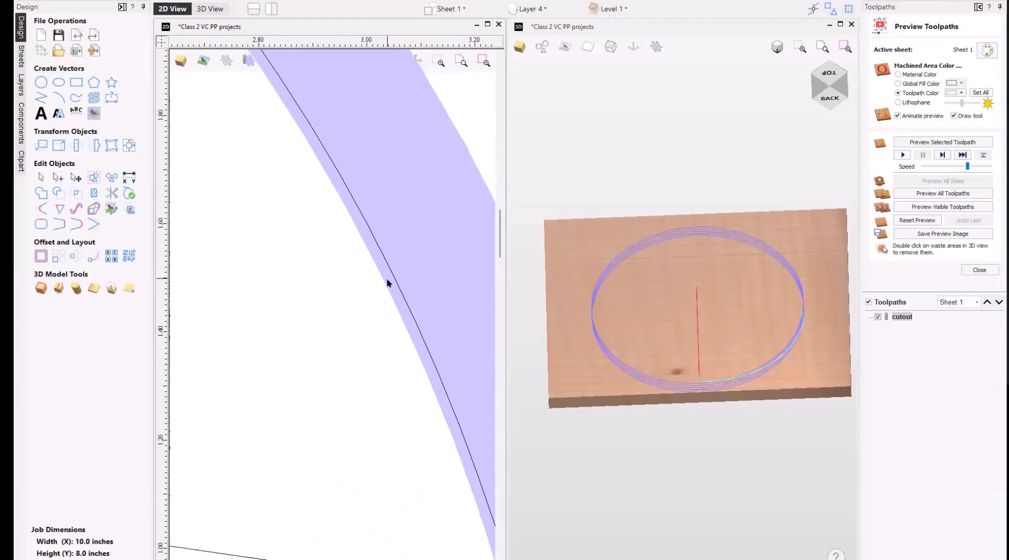
{"action": "scroll", "coordinate": [393, 279], "scroll_direction": "down", "scroll_amount": 3}
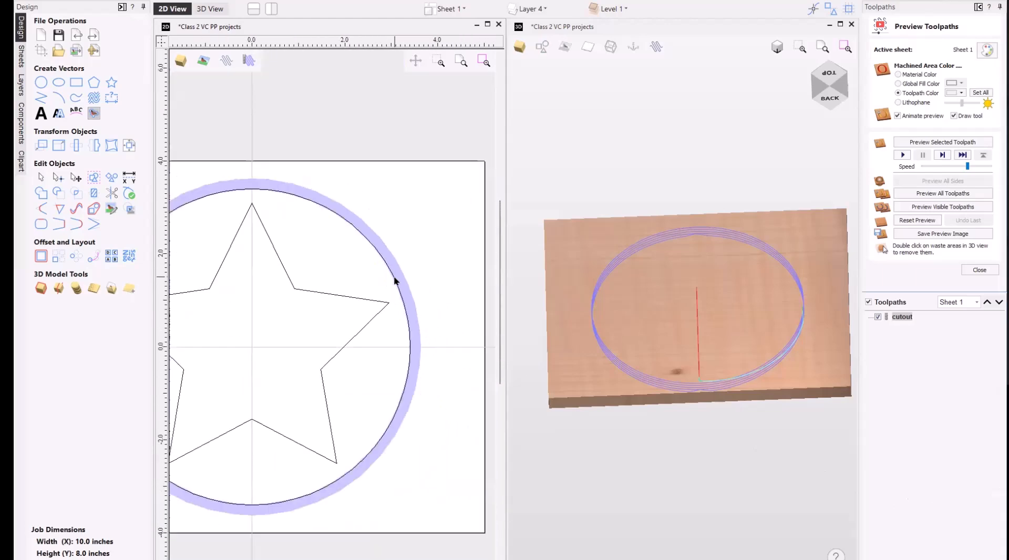
- Set the cutout toolpath's allowance offset to 0.02 inches, recalculate it and inspect the gap along the deselected circle
{"action": "left_click", "coordinate": [887, 319]}
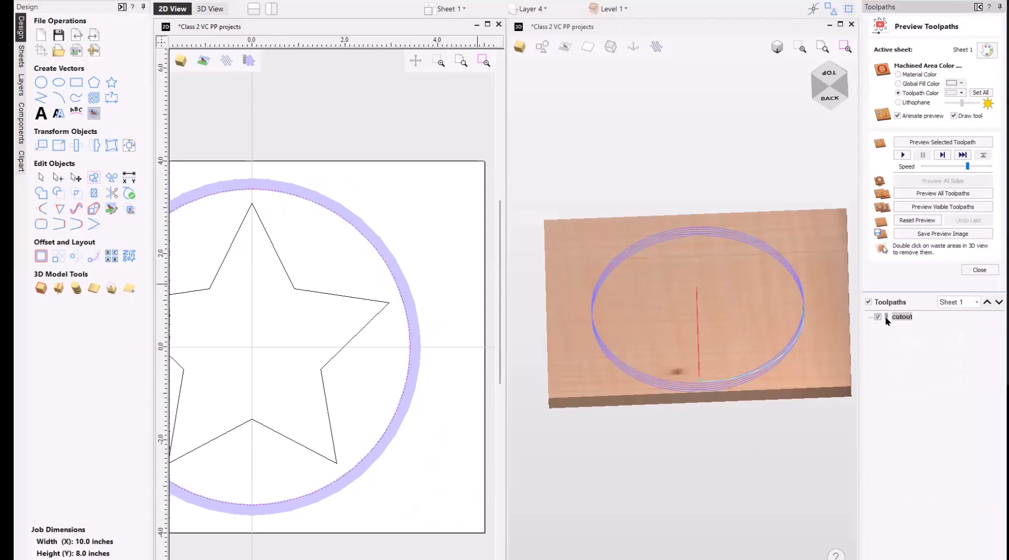
{"action": "double_click", "coordinate": [886, 318]}
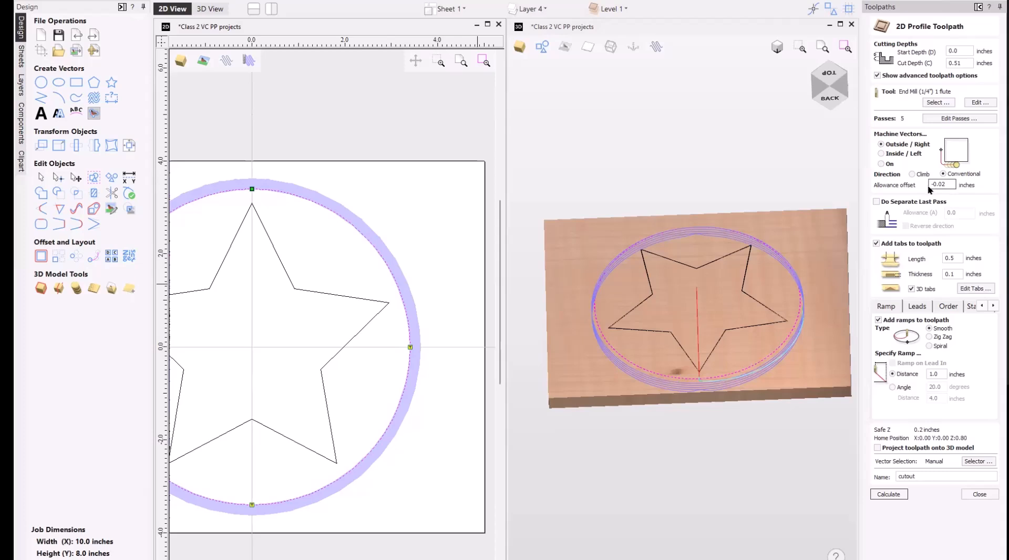
{"action": "left_click", "coordinate": [934, 185]}
{"action": "key", "text": "BackSpace"}
{"action": "left_click", "coordinate": [888, 494]}
{"action": "left_click", "coordinate": [486, 338]}
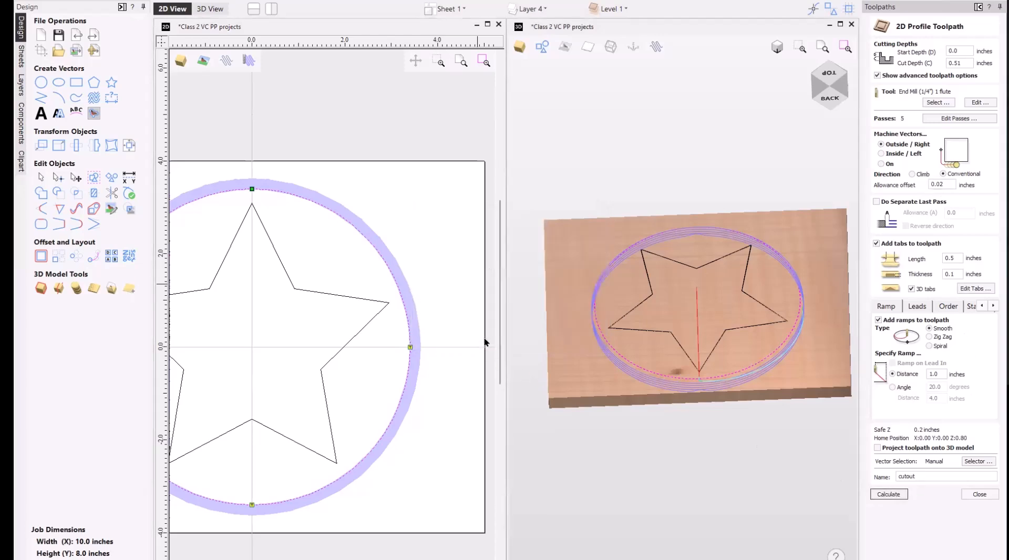
{"action": "scroll", "coordinate": [409, 289], "scroll_direction": "up", "scroll_amount": 5}
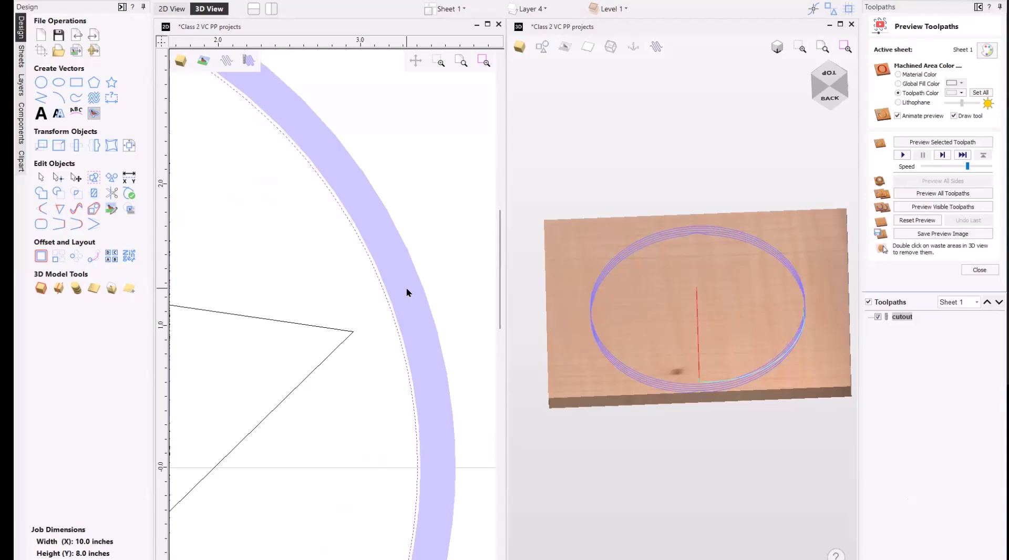
{"action": "left_click", "coordinate": [352, 294]}
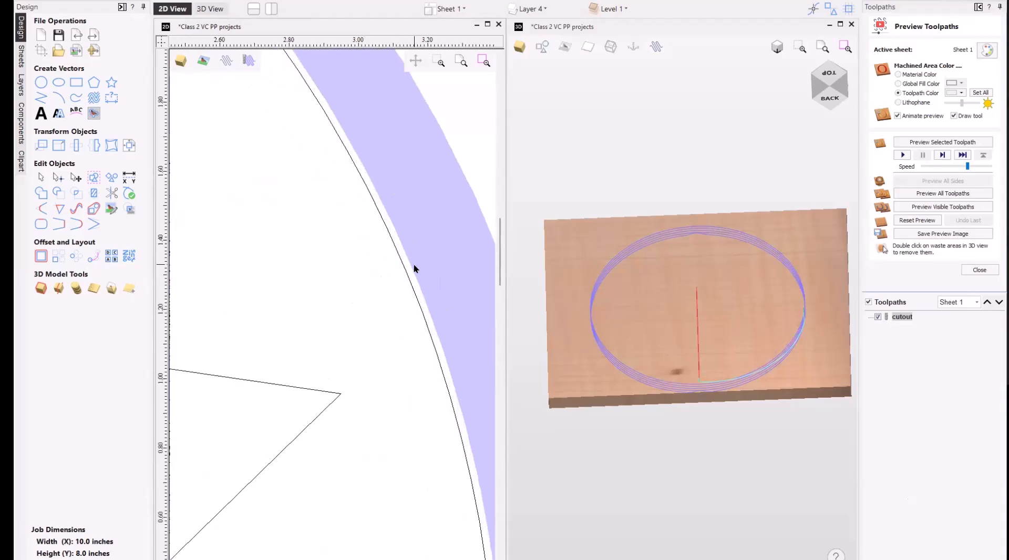
{"action": "scroll", "coordinate": [414, 267], "scroll_direction": "down", "scroll_amount": 5}
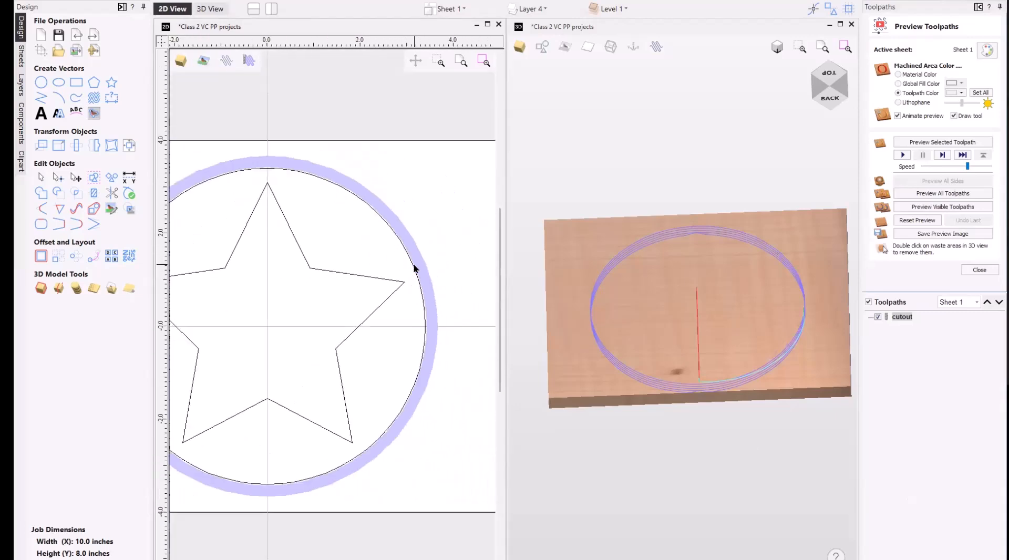
- Close the toolpath preview and the cutout toolpath's settings
{"action": "left_click", "coordinate": [980, 270]}
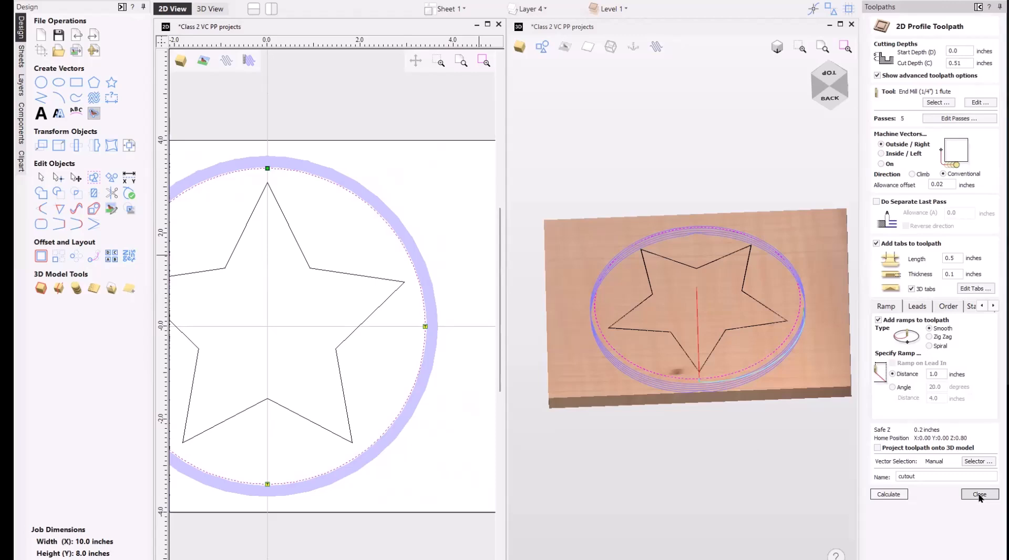
{"action": "scroll", "coordinate": [715, 420], "scroll_direction": "down", "scroll_amount": 3}
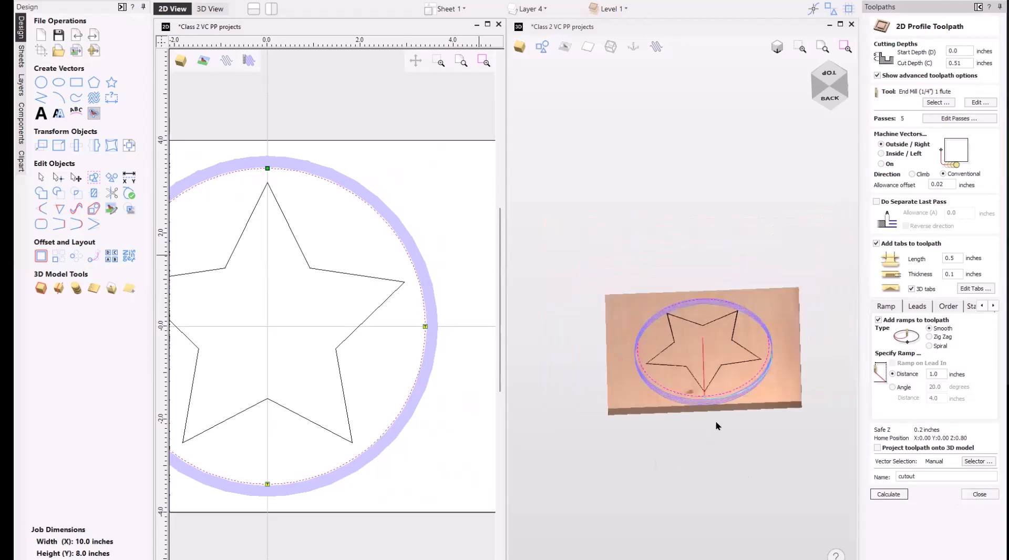
{"action": "left_click", "coordinate": [978, 495]}
{"action": "scroll", "coordinate": [420, 335], "scroll_direction": "down", "scroll_amount": 2}
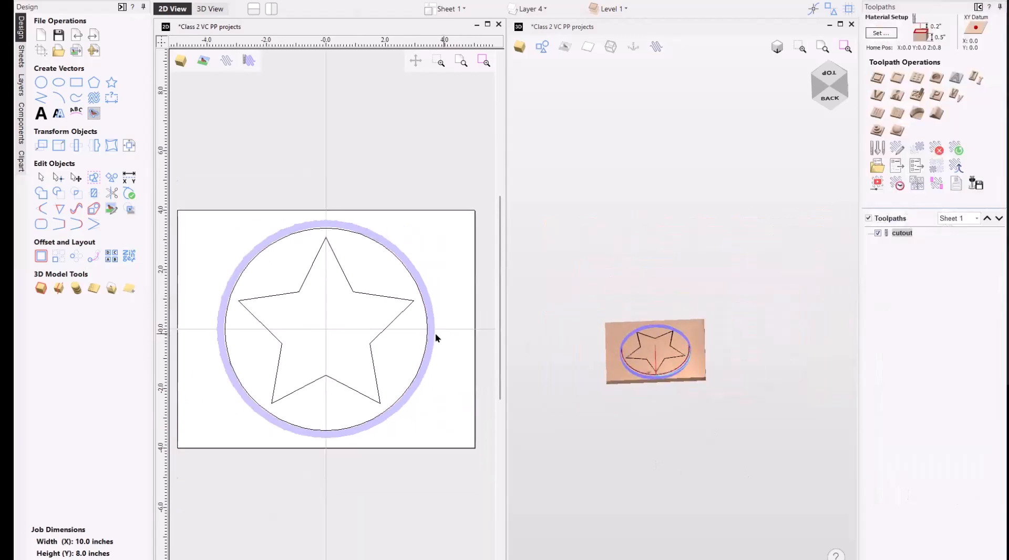
{"action": "scroll", "coordinate": [297, 336], "scroll_direction": "up", "scroll_amount": 1}
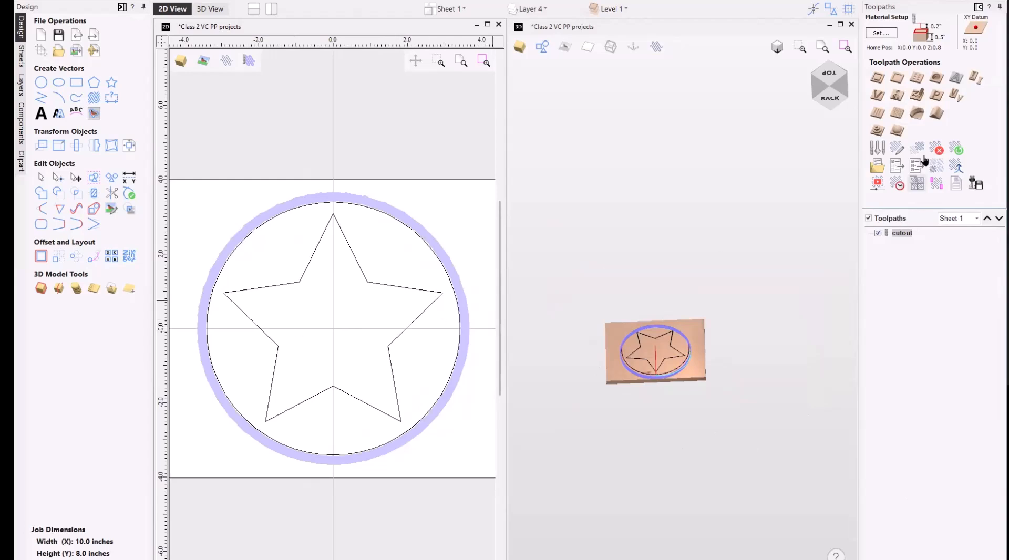
- Calculate a V-Carve toolpath for the star using the V-Bit (90.0° - 1/2") from My Tools, accepting the cut-through depth
{"action": "left_click", "coordinate": [877, 95]}
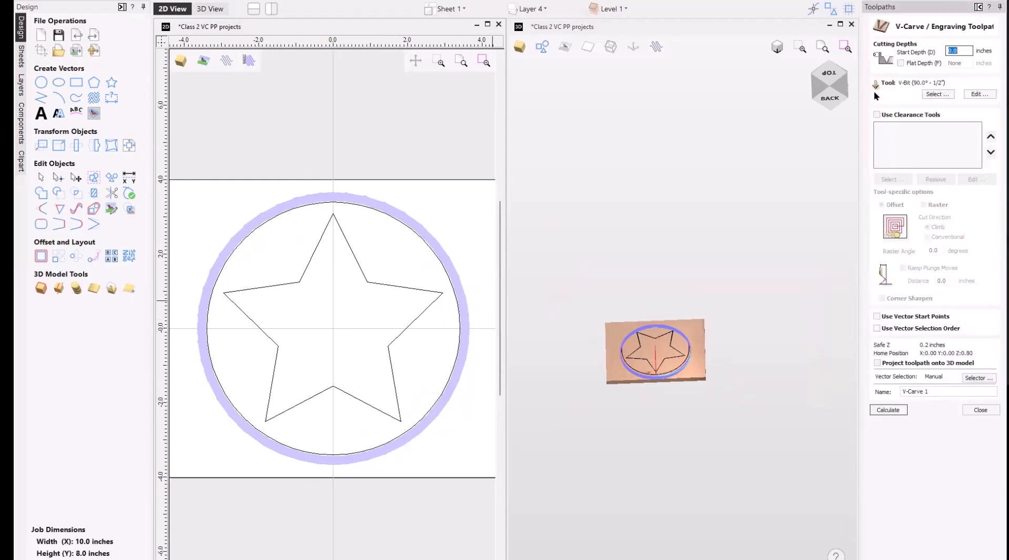
{"action": "left_click", "coordinate": [402, 287]}
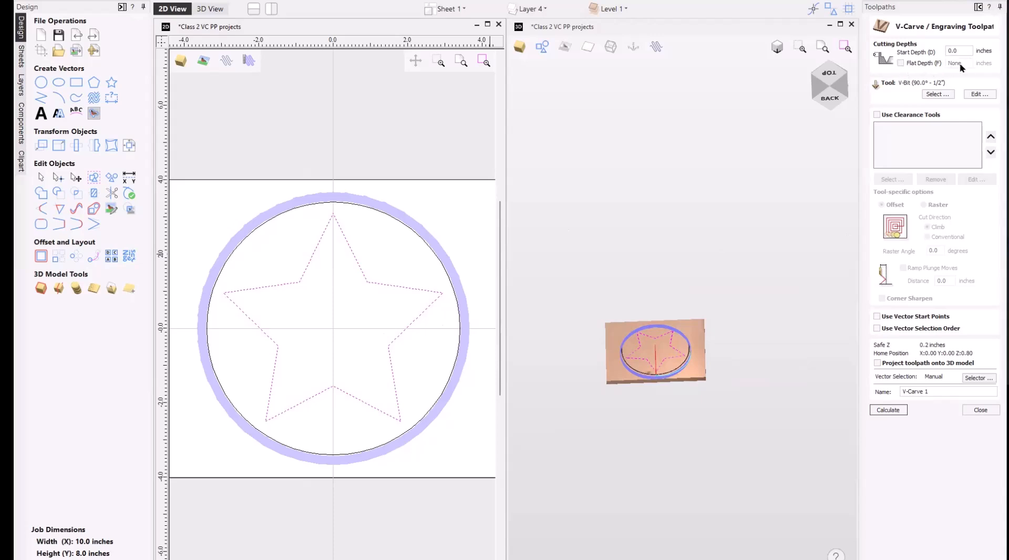
{"action": "left_click", "coordinate": [941, 94]}
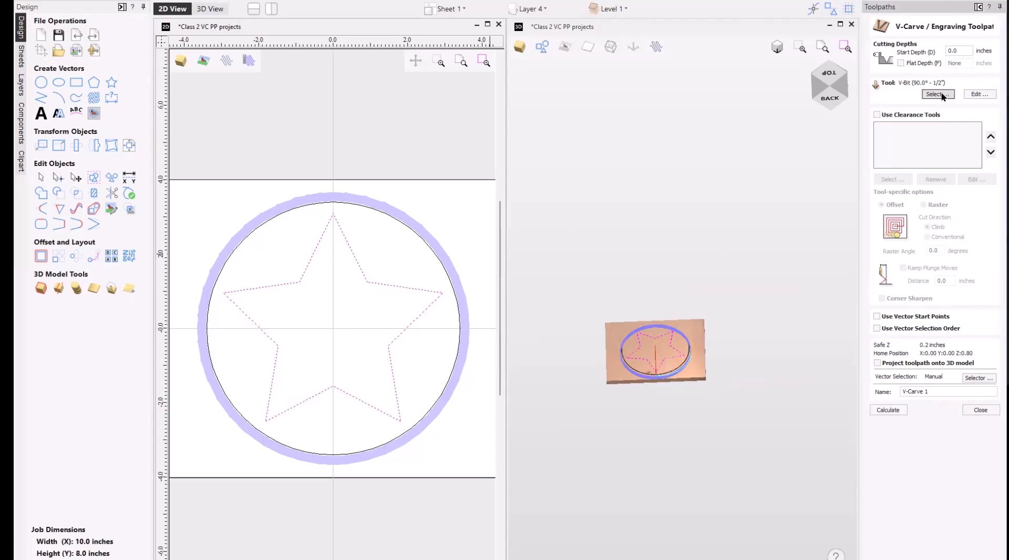
{"action": "left_click", "coordinate": [940, 94]}
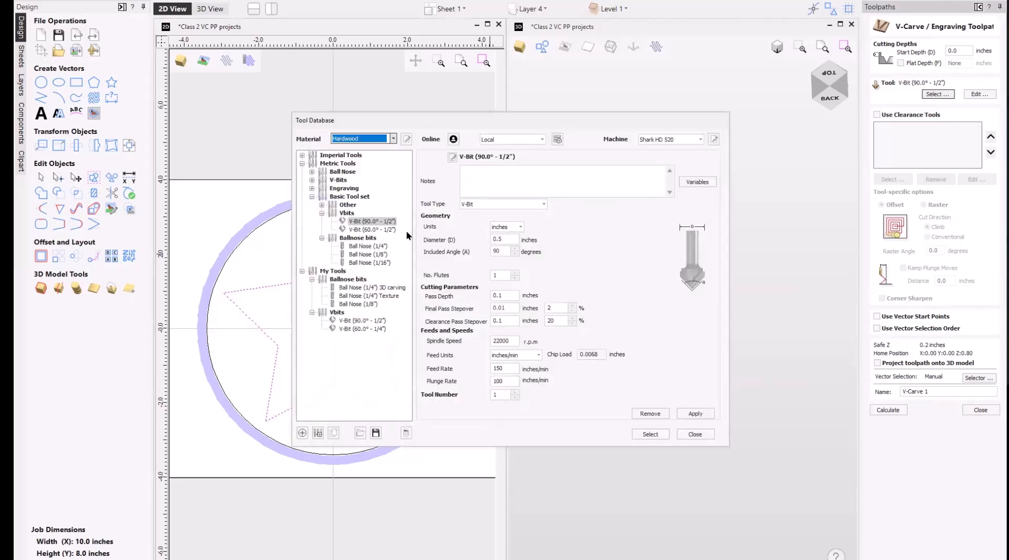
{"action": "left_click", "coordinate": [302, 164]}
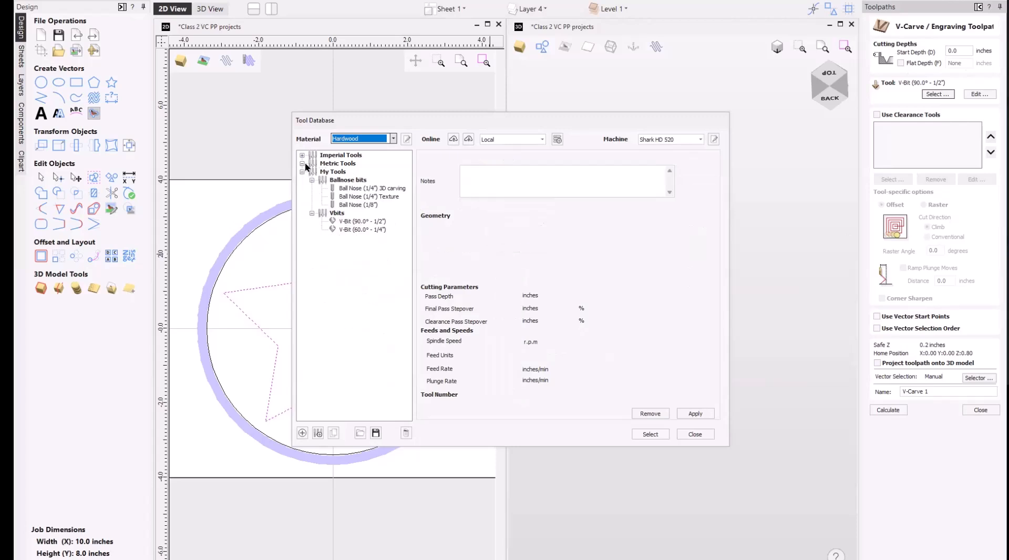
{"action": "left_click", "coordinate": [354, 222]}
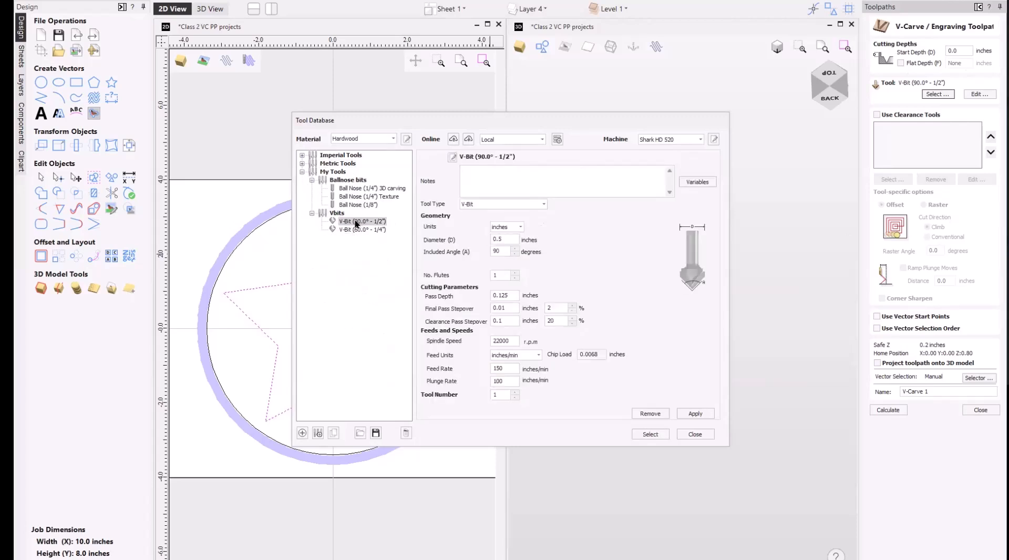
{"action": "left_click", "coordinate": [658, 436]}
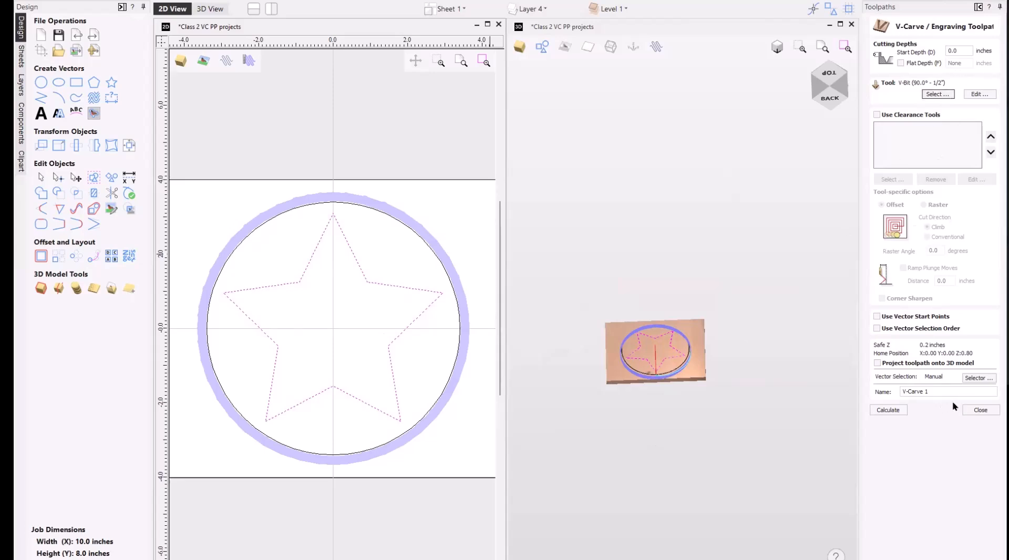
{"action": "left_click", "coordinate": [886, 411]}
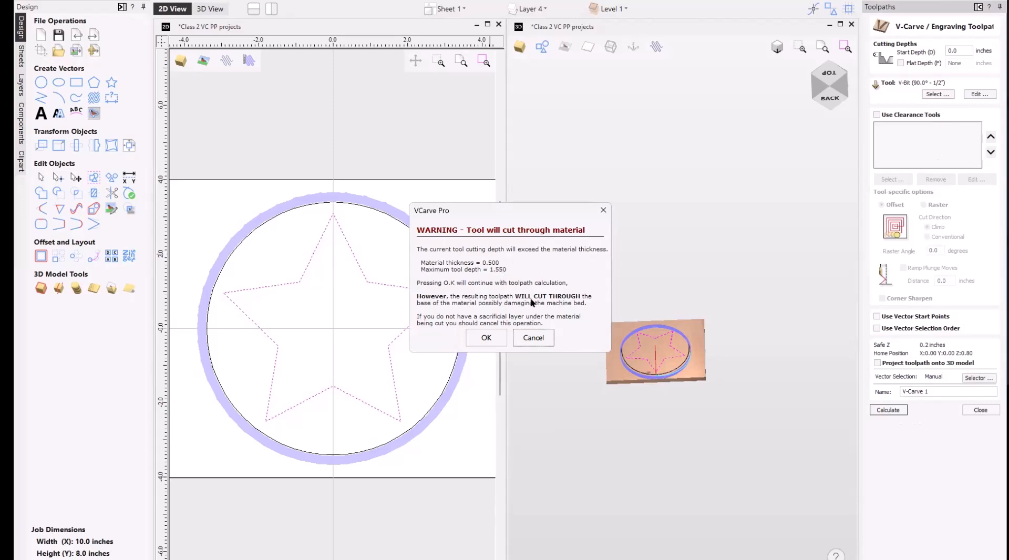
{"action": "left_click", "coordinate": [486, 338]}
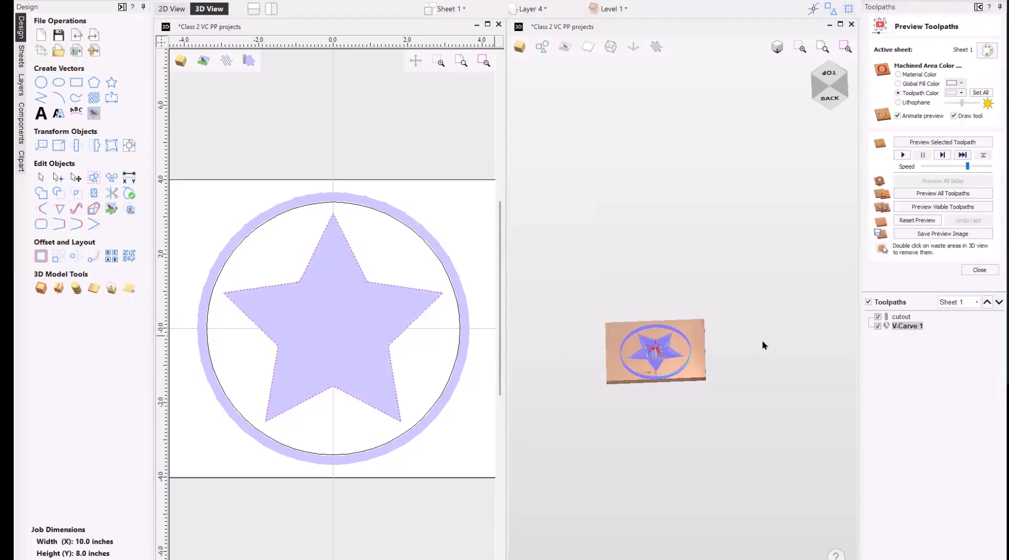
- Maximize the 3D view, hide the cutout toolpath and examine the star V-carve's depth against the material from the side
{"action": "scroll", "coordinate": [762, 339], "scroll_direction": "up", "scroll_amount": 1}
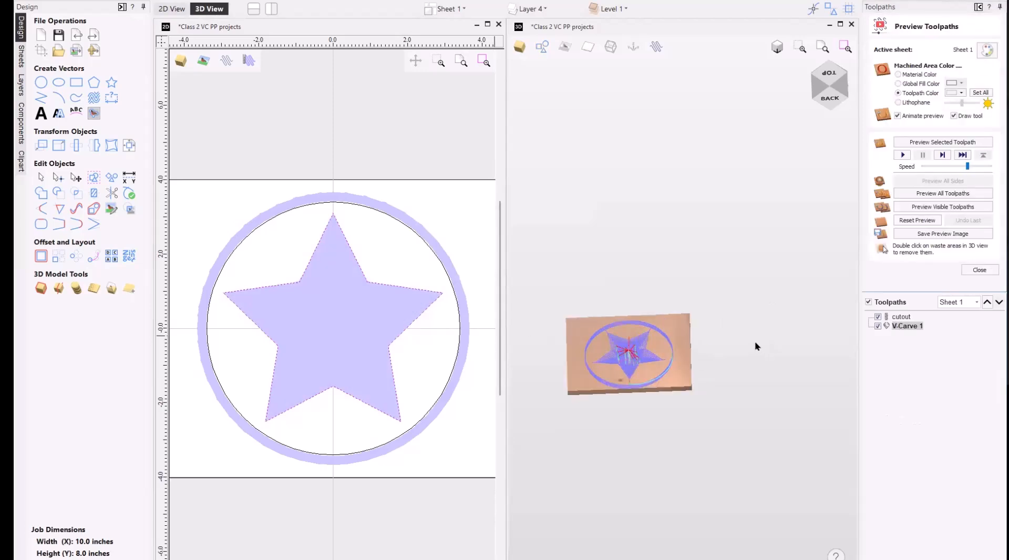
{"action": "left_click", "coordinate": [839, 25]}
{"action": "scroll", "coordinate": [539, 288], "scroll_direction": "down", "scroll_amount": 2}
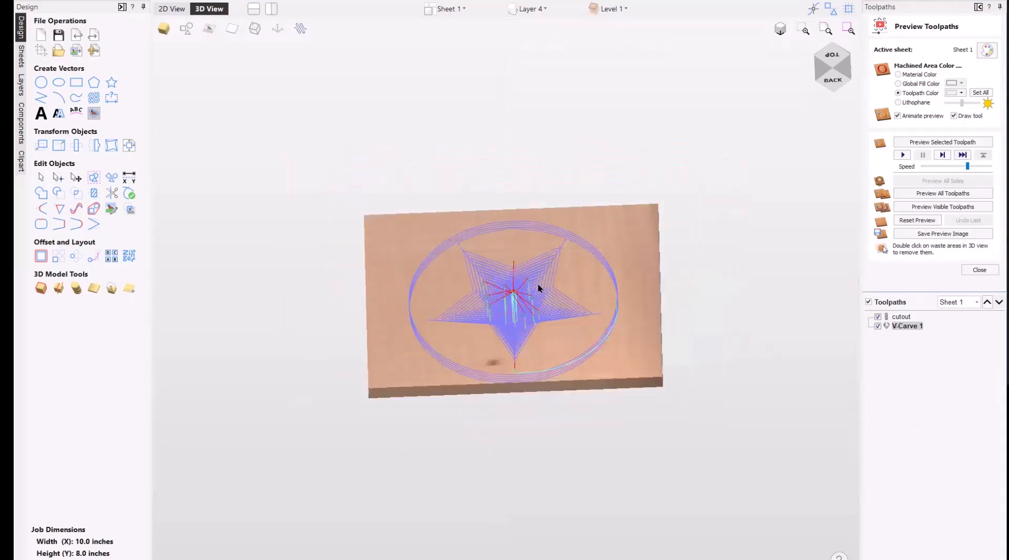
{"action": "left_click_drag", "start_coordinate": [539, 288], "coordinate": [548, 327]}
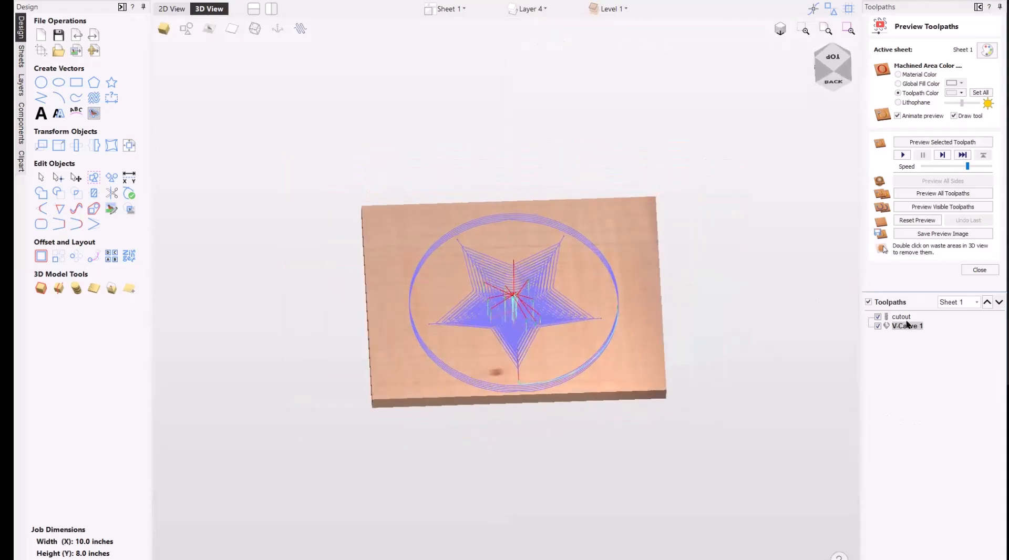
{"action": "left_click", "coordinate": [877, 317]}
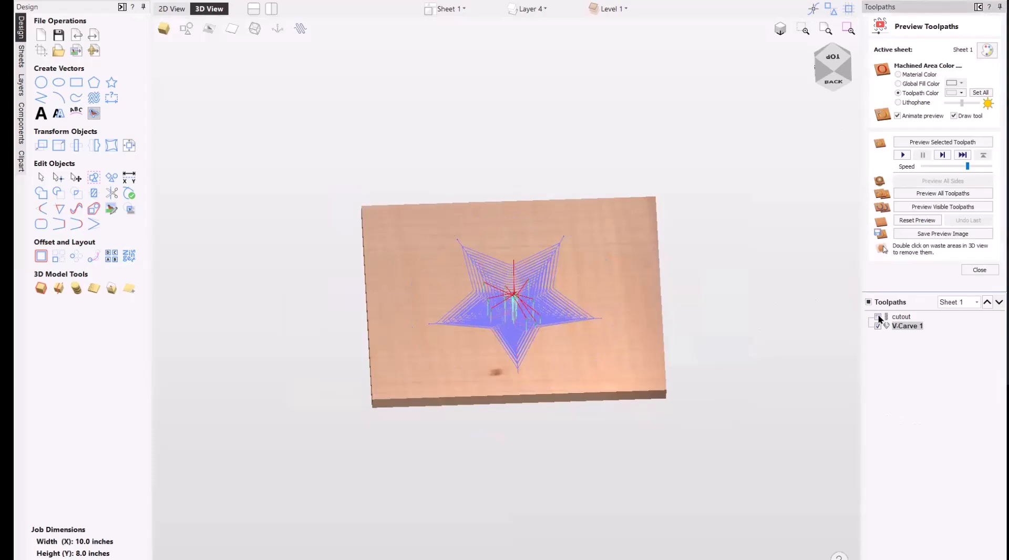
{"action": "left_click_drag", "start_coordinate": [513, 408], "coordinate": [512, 228]}
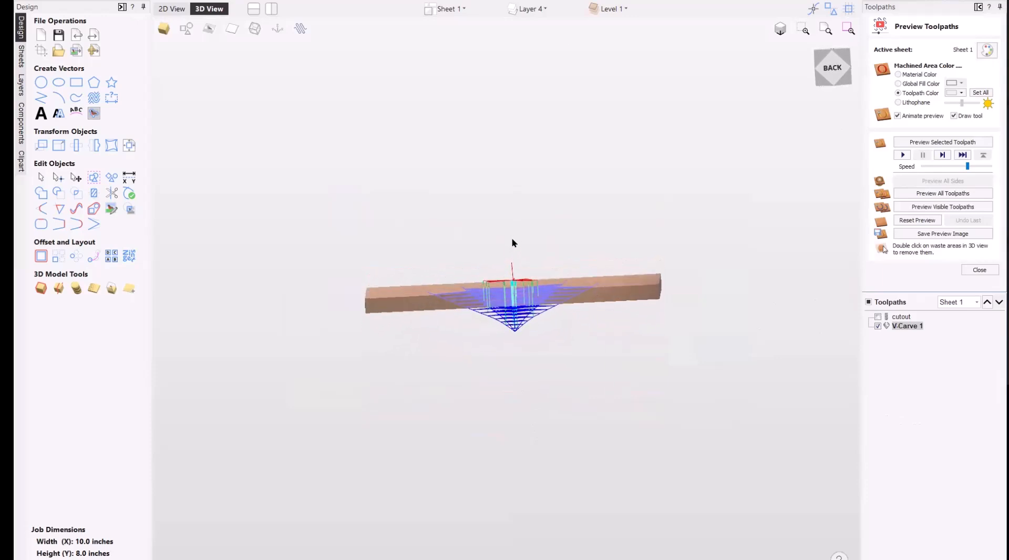
{"action": "scroll", "coordinate": [525, 309], "scroll_direction": "up", "scroll_amount": 3}
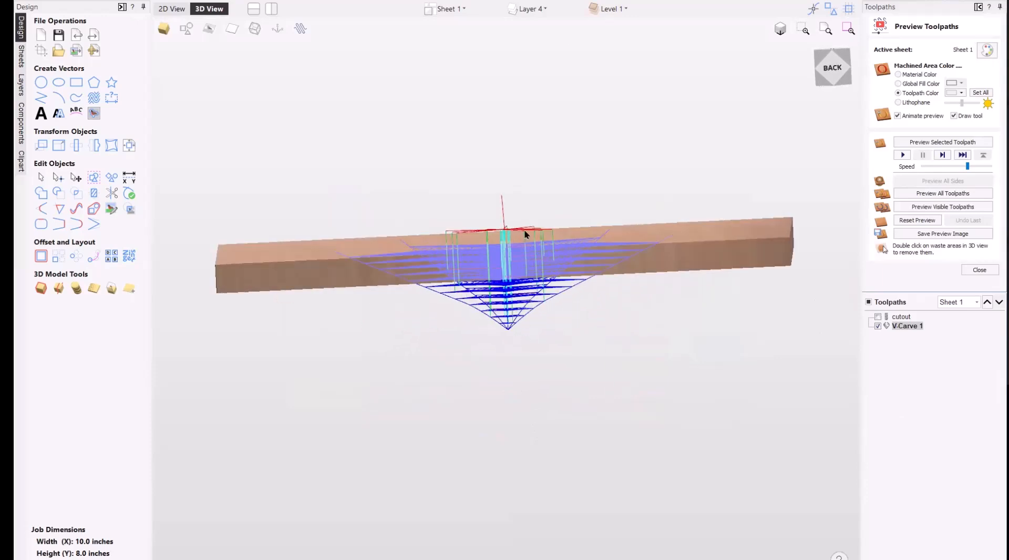
- Preview the star's V-Carve toolpath at maximum simulation speed and view the carved-through result from above
{"action": "left_click_drag", "start_coordinate": [527, 235], "coordinate": [544, 399]}
{"action": "left_click", "coordinate": [949, 142]}
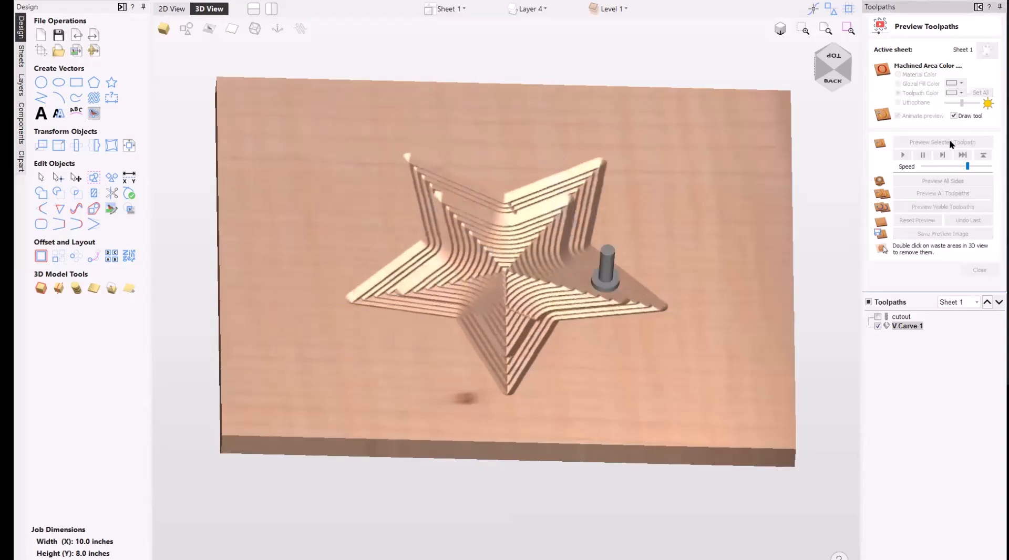
{"action": "left_click_drag", "start_coordinate": [970, 167], "coordinate": [989, 166]}
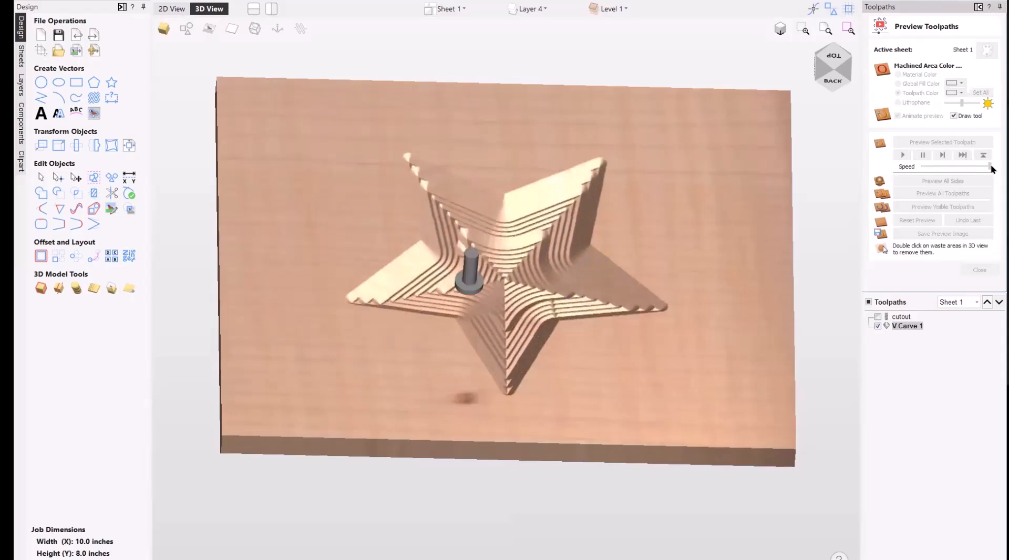
{"action": "left_click_drag", "start_coordinate": [562, 408], "coordinate": [474, 421]}
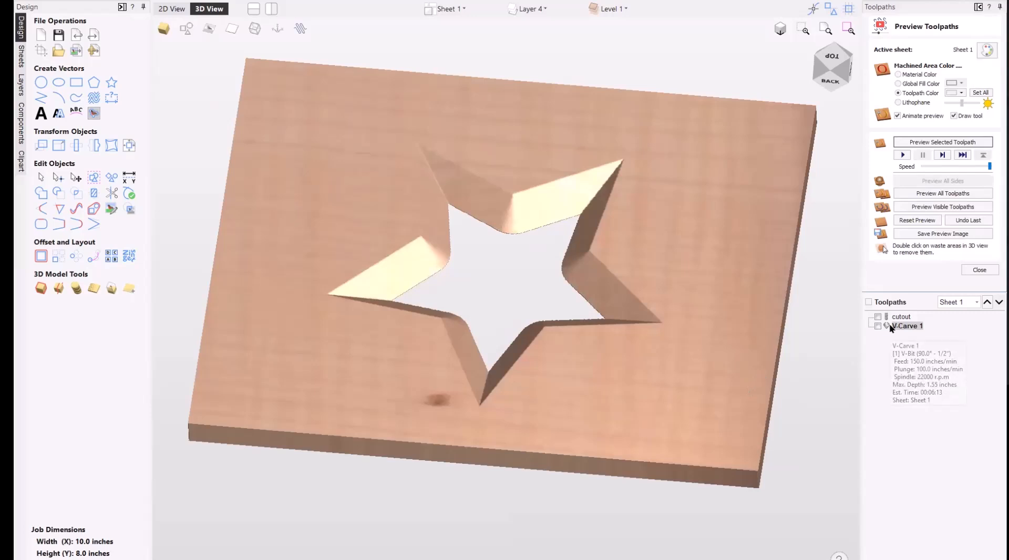
- Limit the V-Carve 1 toolpath to a flat depth of 0.25 inches and recalculate it
{"action": "double_click", "coordinate": [904, 326]}
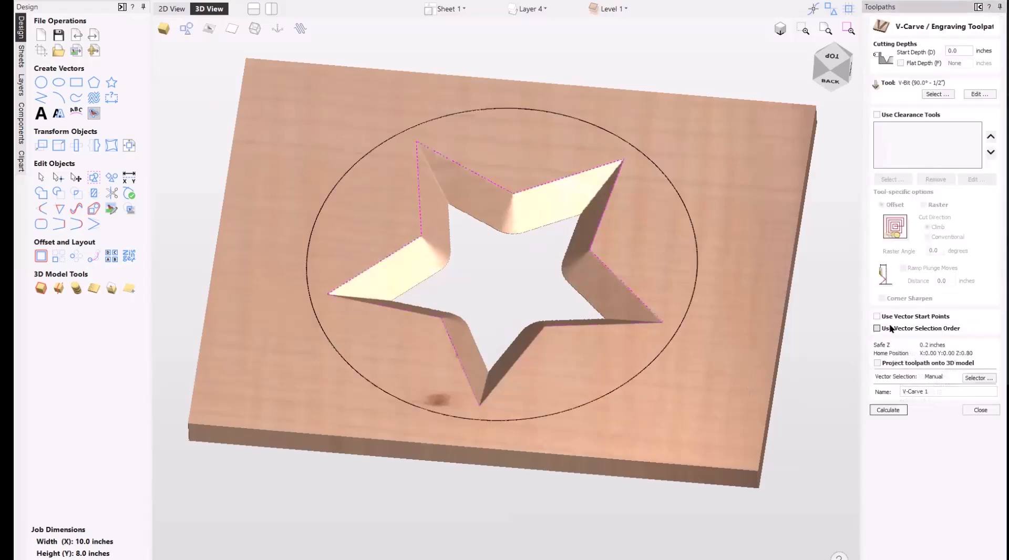
{"action": "left_click", "coordinate": [900, 63]}
{"action": "type", "text": ".25"}
{"action": "left_click", "coordinate": [888, 410]}
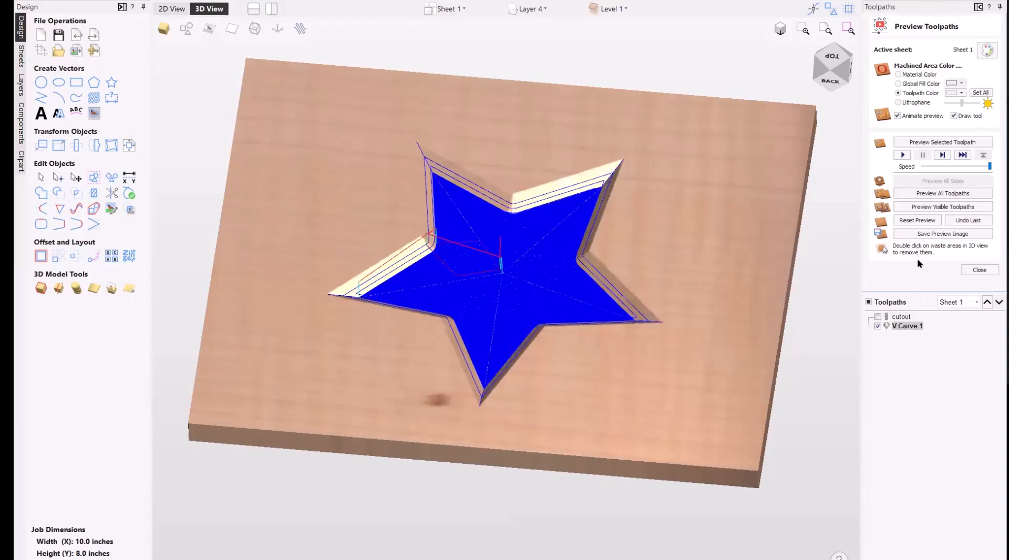
- Reset the material preview and simulate the flat-depth star V-carve at a slightly reduced speed
{"action": "left_click", "coordinate": [917, 220]}
{"action": "left_click_drag", "start_coordinate": [531, 438], "coordinate": [546, 473]}
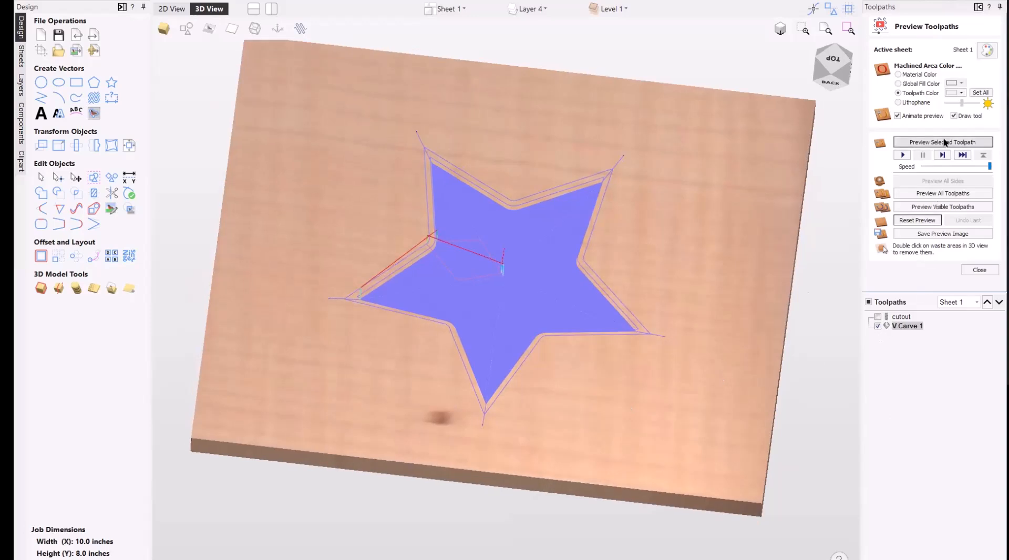
{"action": "left_click", "coordinate": [969, 166]}
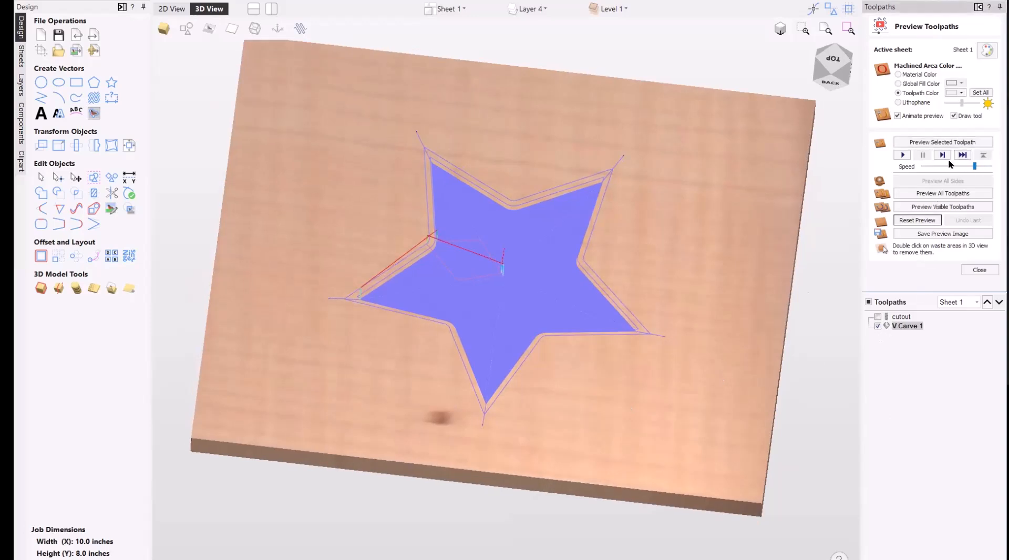
{"action": "left_click", "coordinate": [946, 143]}
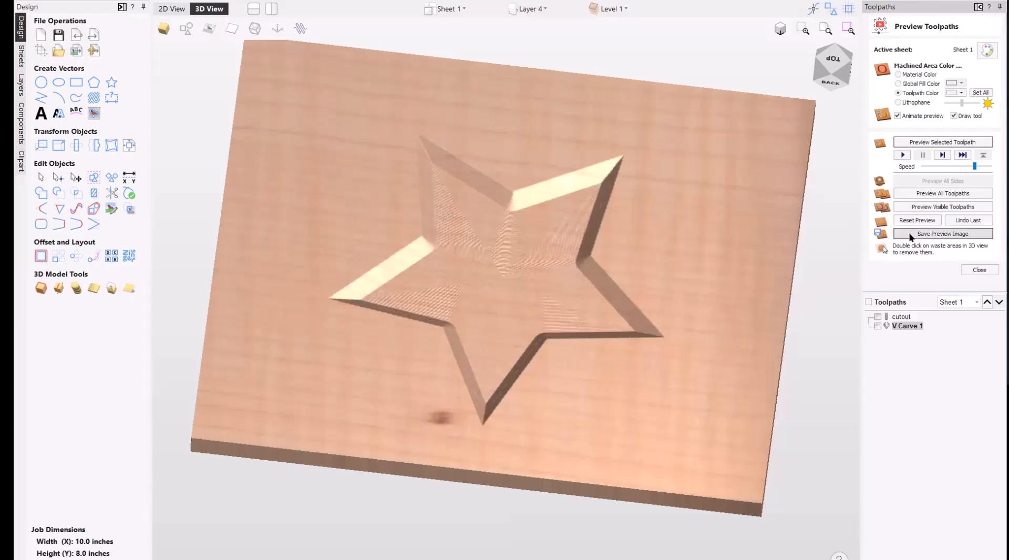
- Replay the V-Carve 1 simulation from fresh material at slower, varying speeds and examine the tool marks on the star's flat floor
{"action": "left_click", "coordinate": [917, 220]}
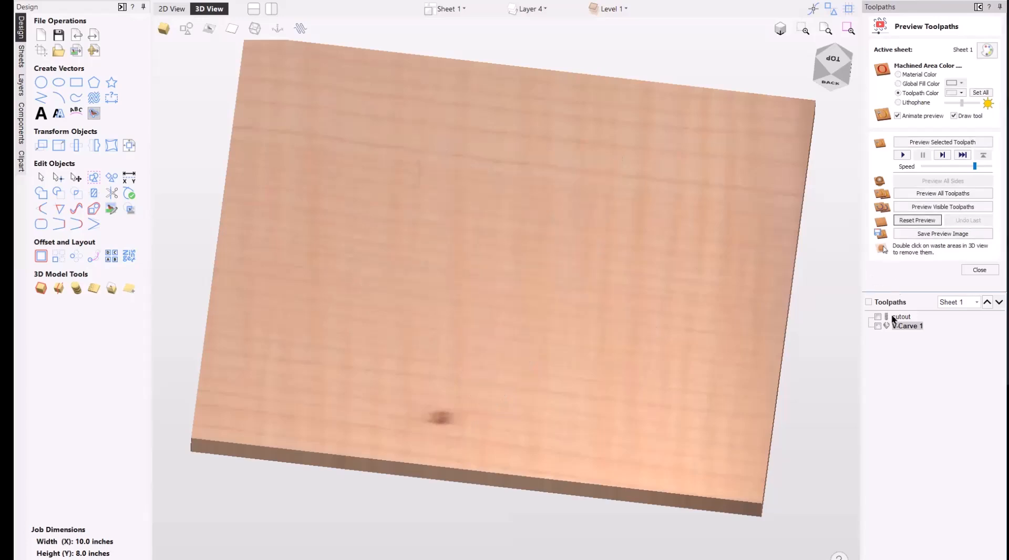
{"action": "left_click", "coordinate": [947, 166]}
{"action": "left_click", "coordinate": [954, 140]}
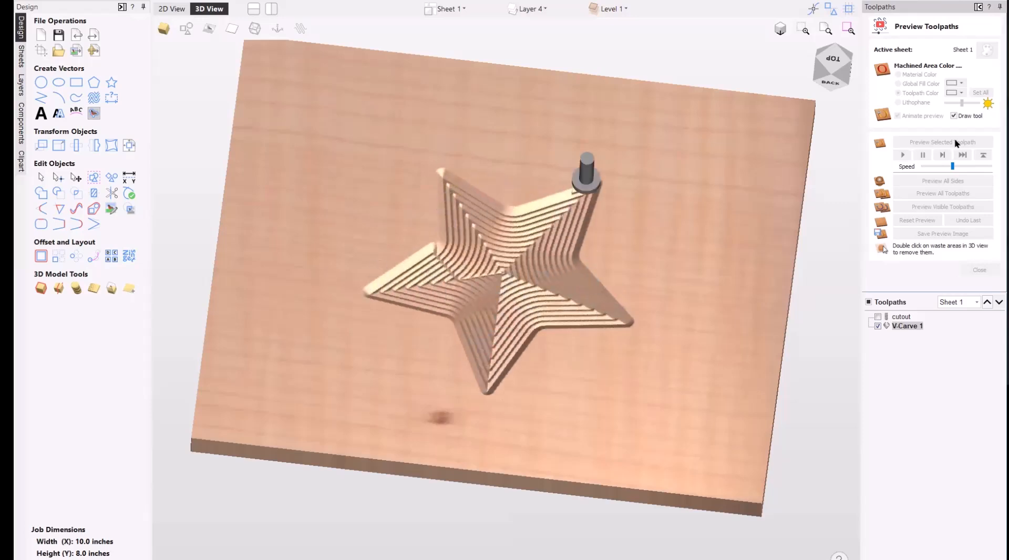
{"action": "mouse_move", "coordinate": [950, 166]}
{"action": "left_mouse_down"}
{"action": "mouse_move", "coordinate": [937, 165]}
{"action": "mouse_move", "coordinate": [953, 167]}
{"action": "left_mouse_up"}
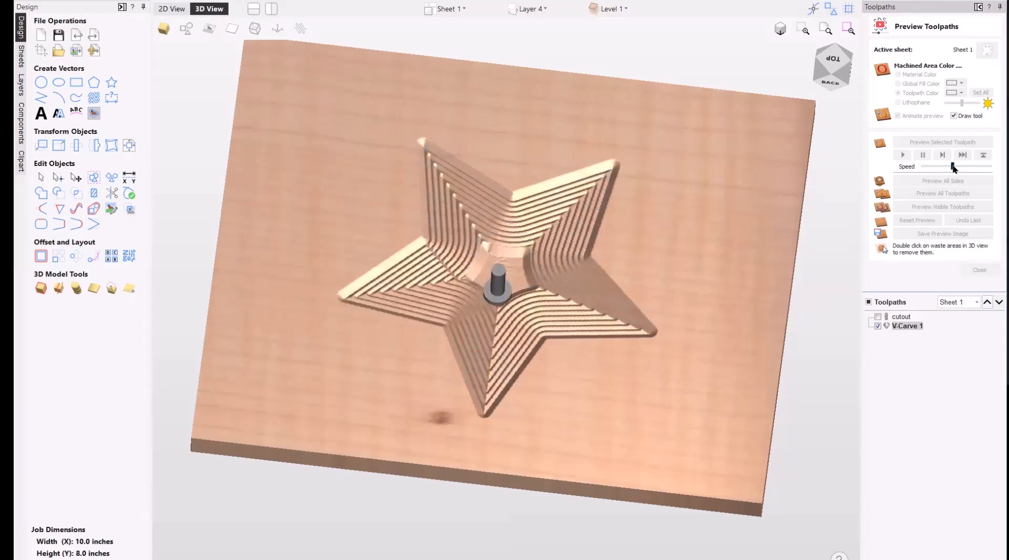
{"action": "mouse_move", "coordinate": [953, 167]}
{"action": "left_mouse_down"}
{"action": "mouse_move", "coordinate": [975, 166]}
{"action": "mouse_move", "coordinate": [937, 167]}
{"action": "left_mouse_up"}
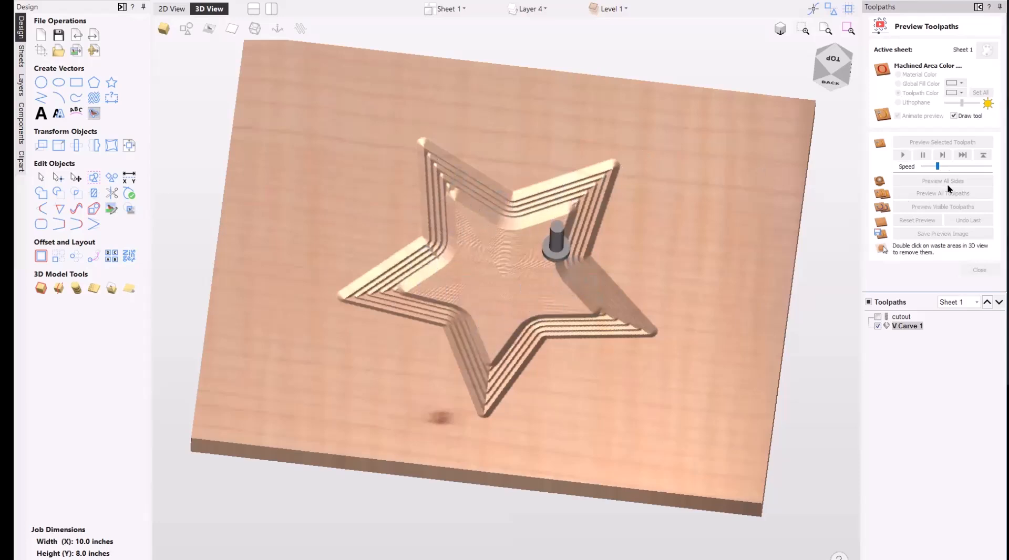
{"action": "left_click", "coordinate": [955, 166]}
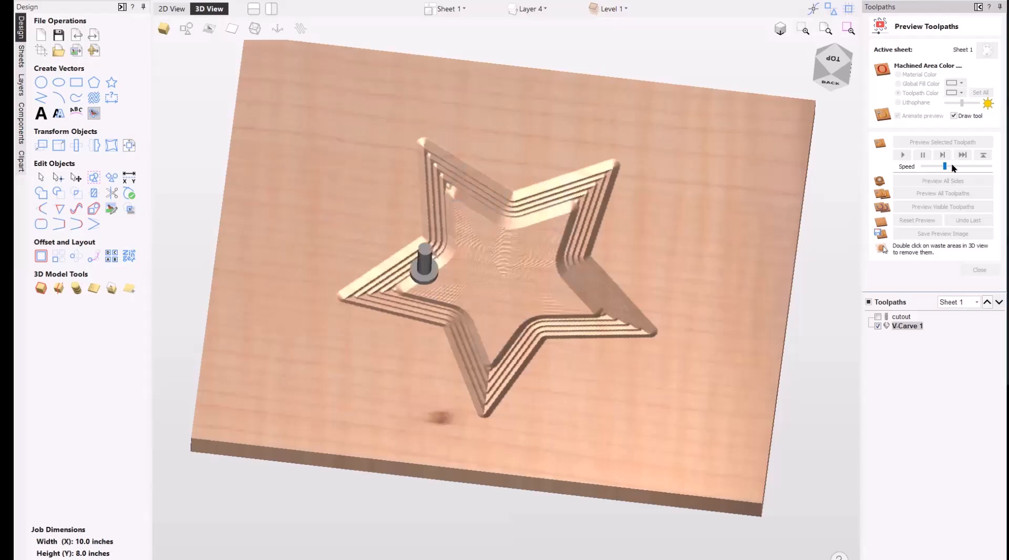
{"action": "left_click", "coordinate": [955, 166]}
{"action": "left_click", "coordinate": [959, 166]}
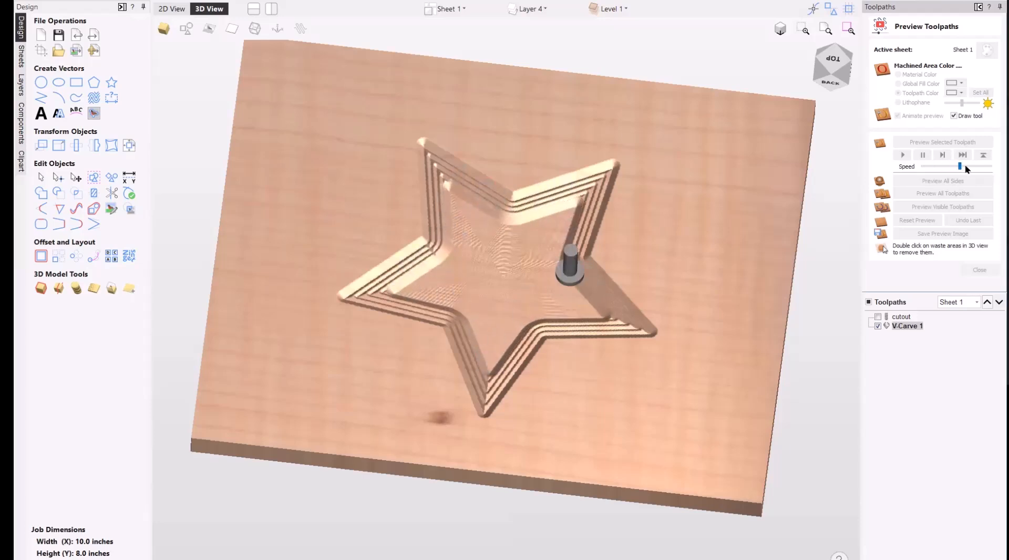
{"action": "left_click", "coordinate": [969, 166]}
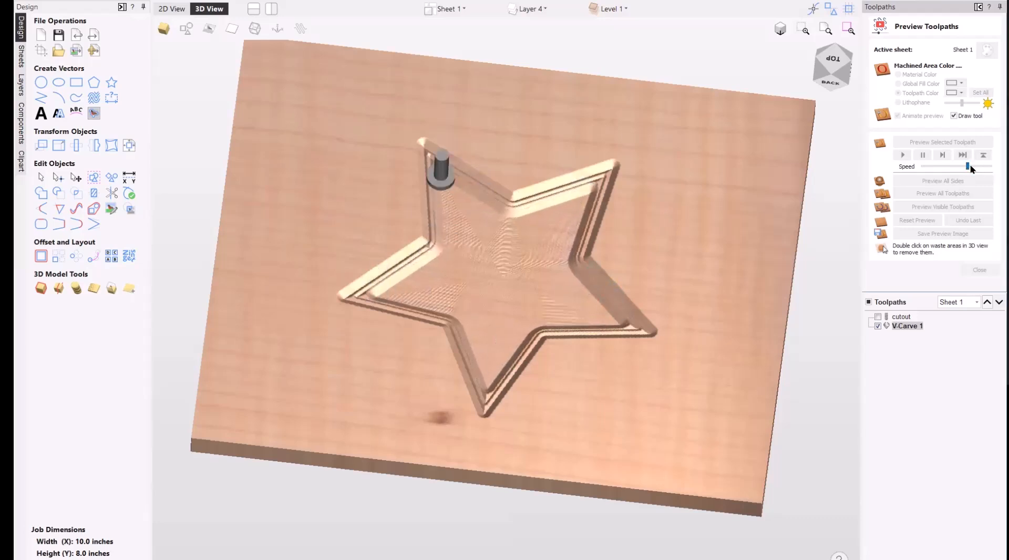
{"action": "left_click", "coordinate": [932, 163]}
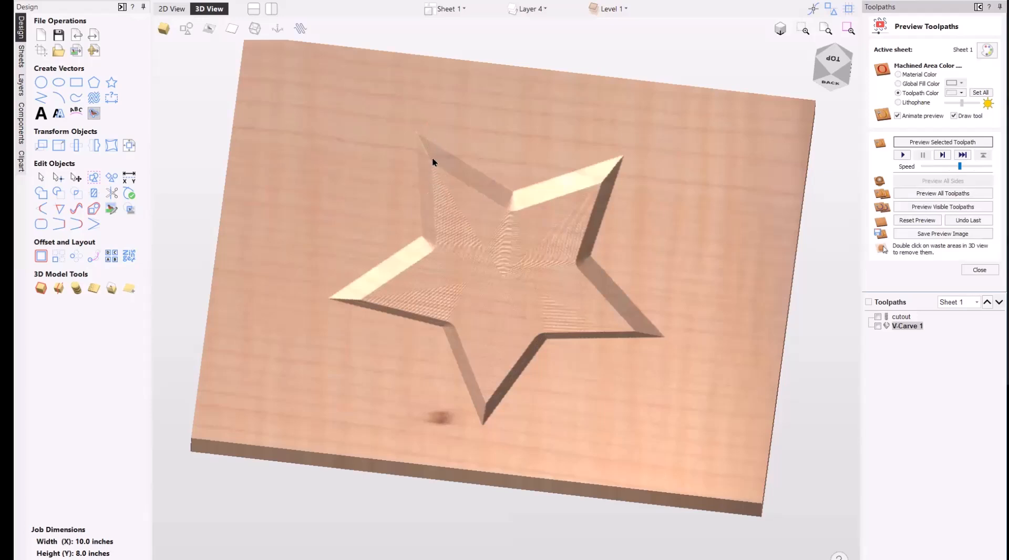
{"action": "mouse_move", "coordinate": [896, 327]}
{"action": "scroll", "coordinate": [522, 246], "scroll_direction": "up", "scroll_amount": 2}
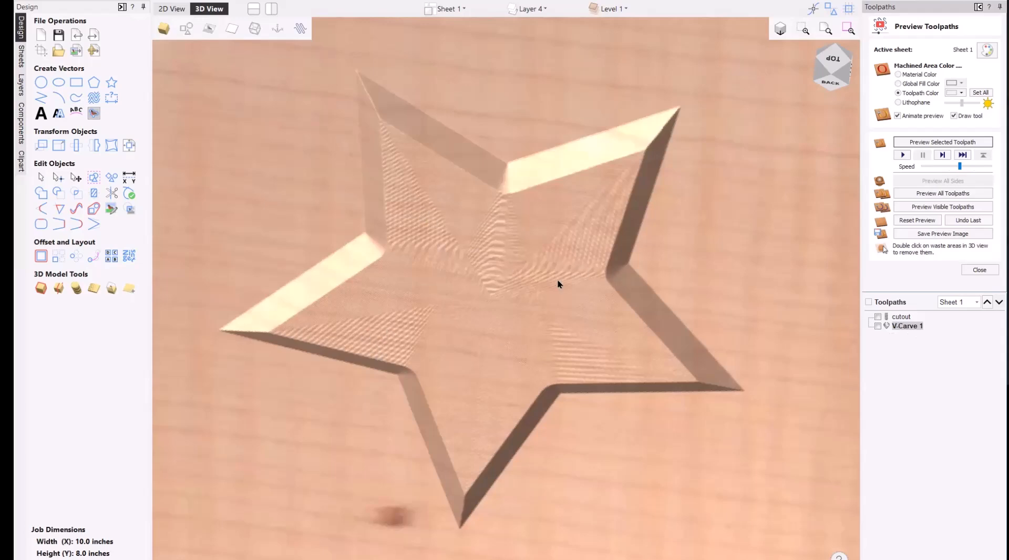
{"action": "scroll", "coordinate": [557, 283], "scroll_direction": "down", "scroll_amount": 3}
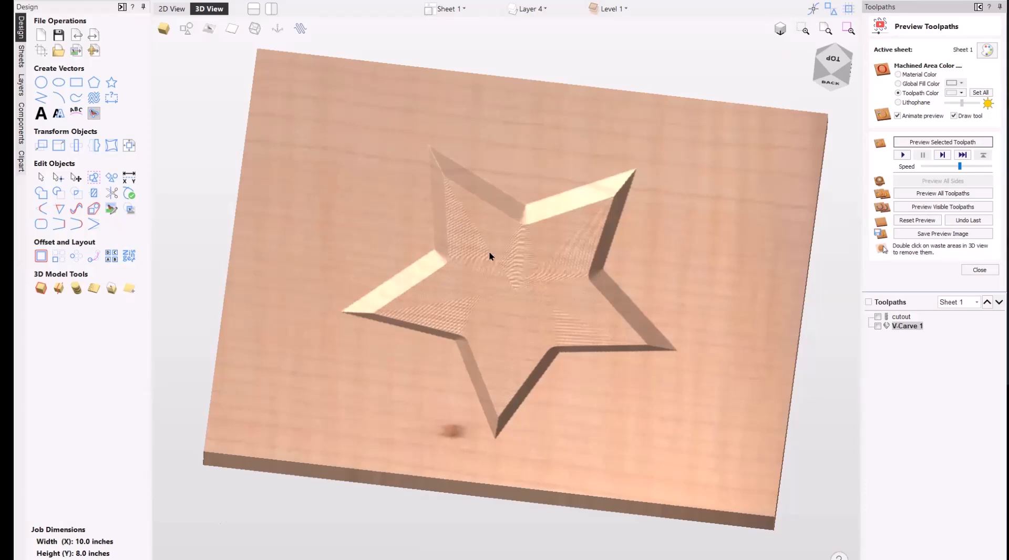
- Add the End Mill (1/4") 2 flute from My Tools as a clearance tool to V-Carve 1 and recalculate
{"action": "double_click", "coordinate": [888, 326]}
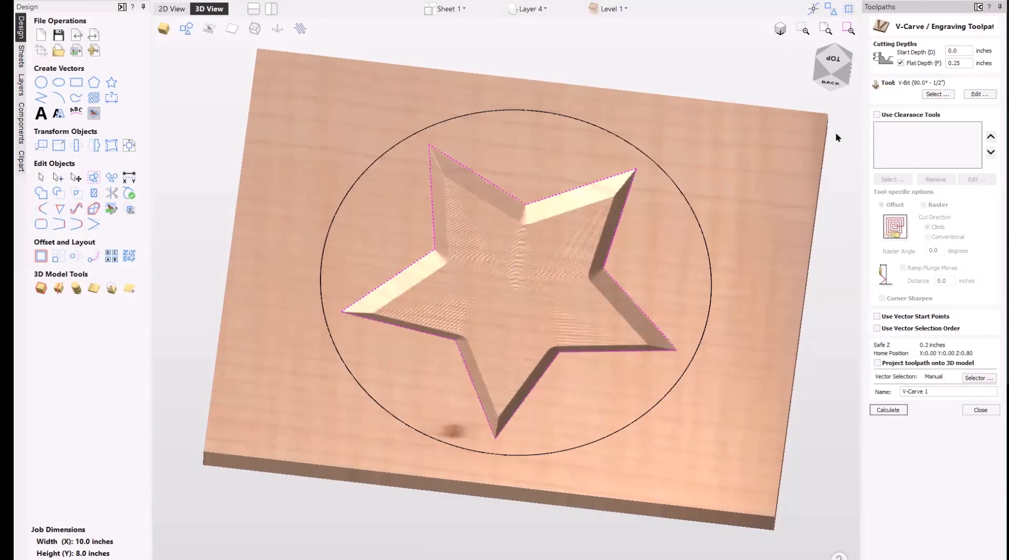
{"action": "left_click", "coordinate": [877, 116]}
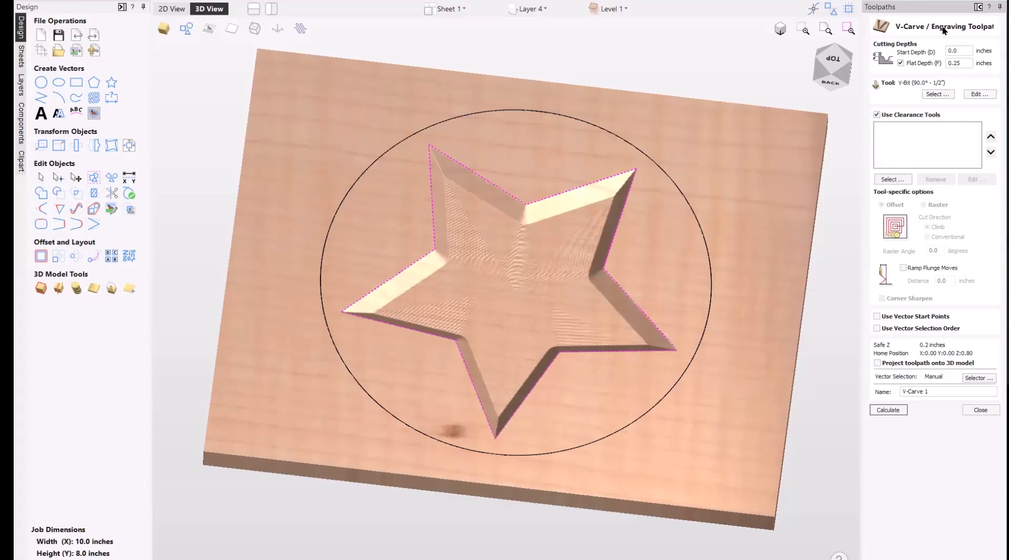
{"action": "left_click", "coordinate": [890, 179]}
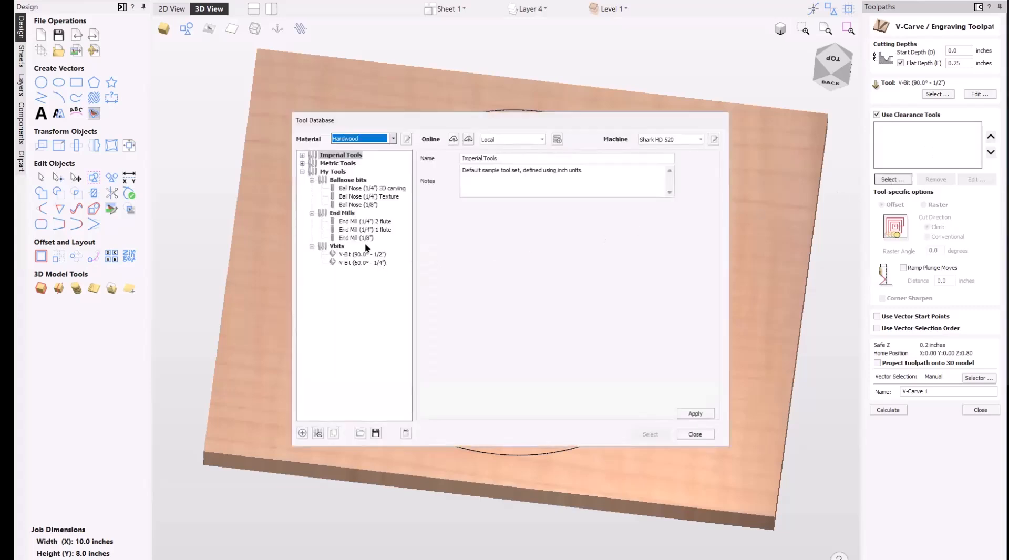
{"action": "left_click", "coordinate": [352, 222]}
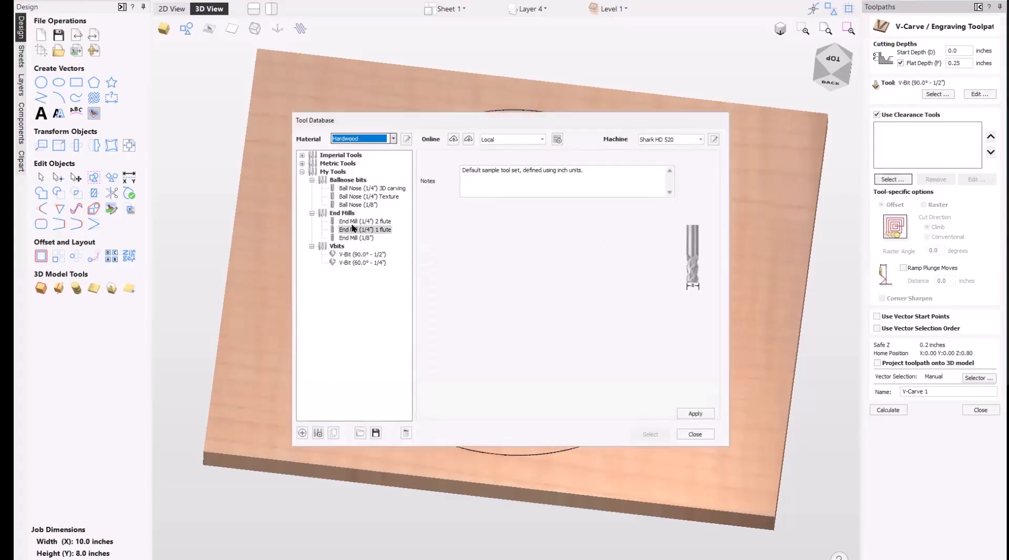
{"action": "left_click", "coordinate": [695, 414]}
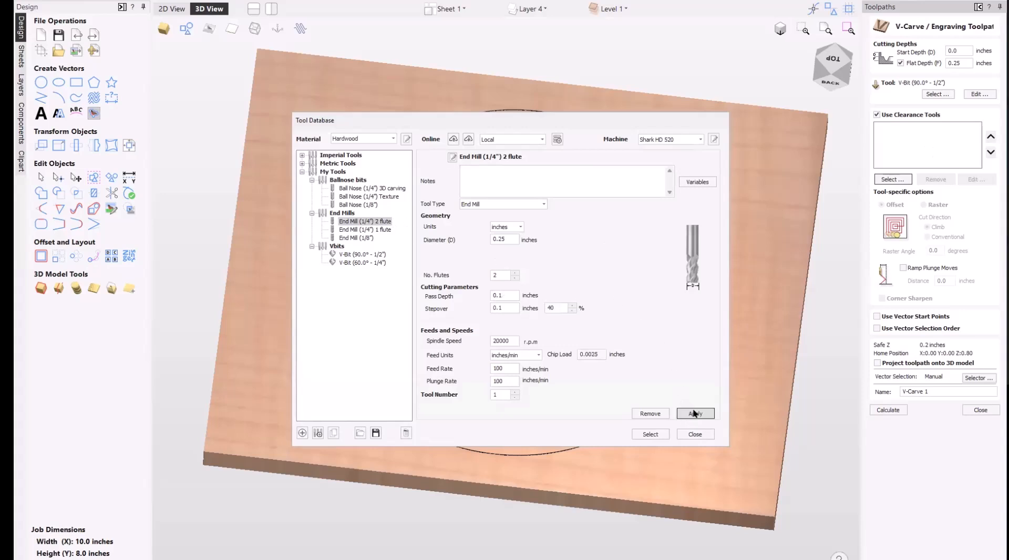
{"action": "left_click", "coordinate": [646, 430]}
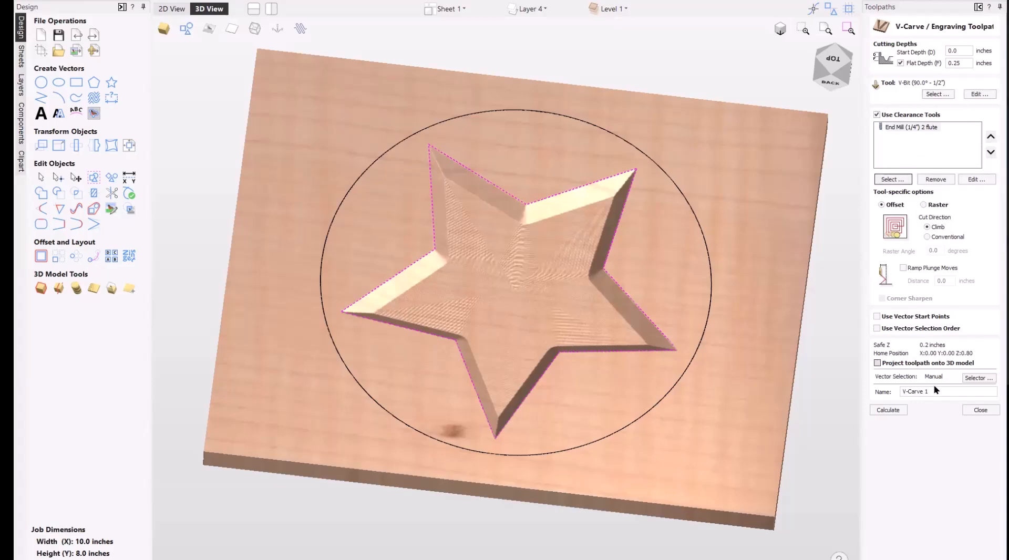
{"action": "left_click", "coordinate": [888, 410]}
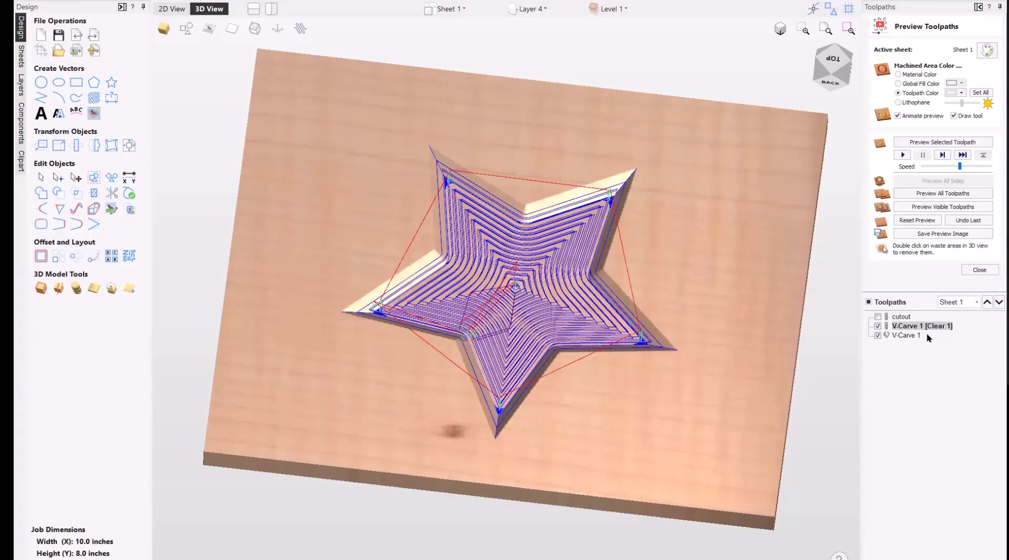
- Hide V-Carve 1, reset the preview, and simulate only the V-Carve 1 [Clear 1] toolpath at maximum speed
{"action": "left_click", "coordinate": [878, 336]}
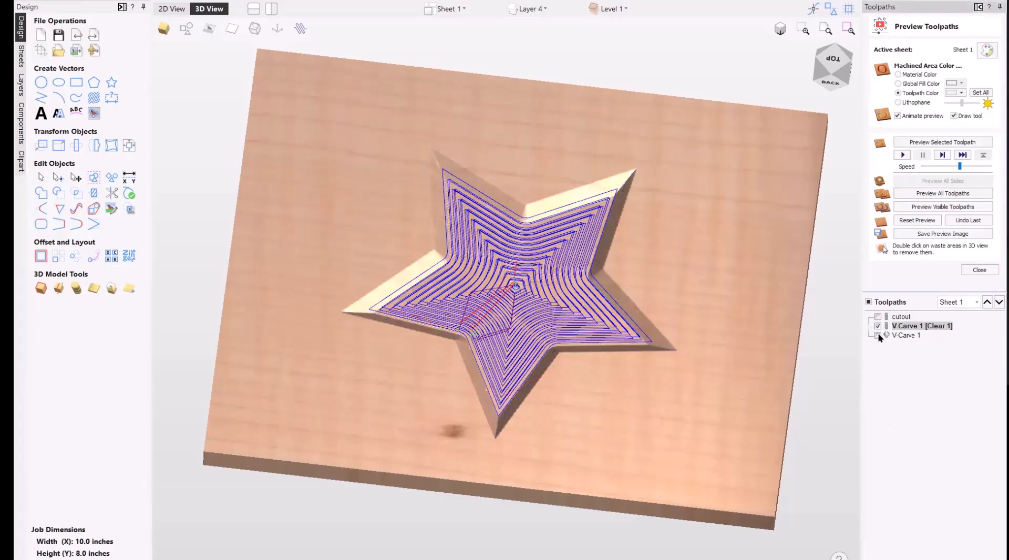
{"action": "left_click_drag", "start_coordinate": [547, 421], "coordinate": [698, 331]}
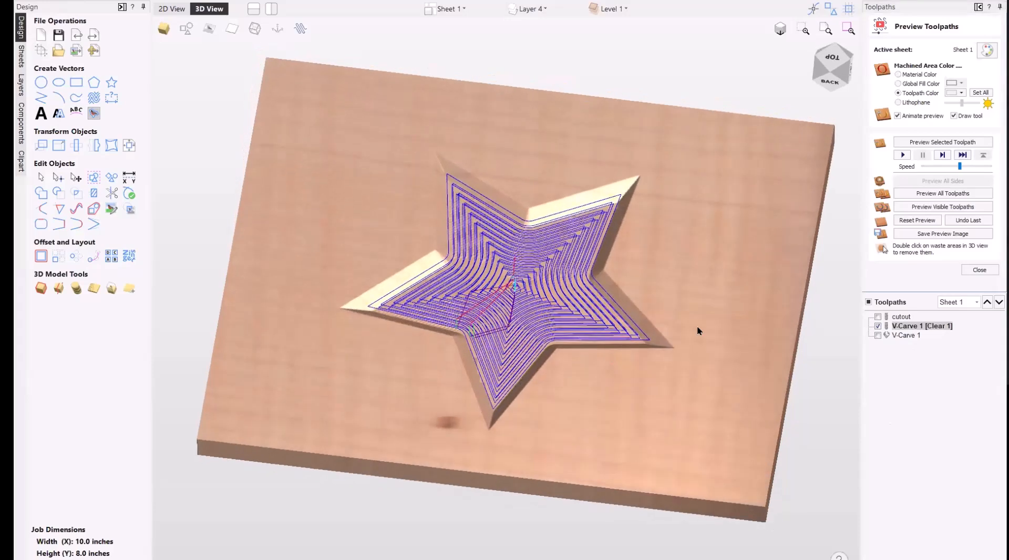
{"action": "left_click", "coordinate": [928, 224]}
{"action": "mouse_move", "coordinate": [527, 411]}
{"action": "left_mouse_down"}
{"action": "mouse_move", "coordinate": [526, 367]}
{"action": "mouse_move", "coordinate": [538, 405]}
{"action": "left_mouse_up"}
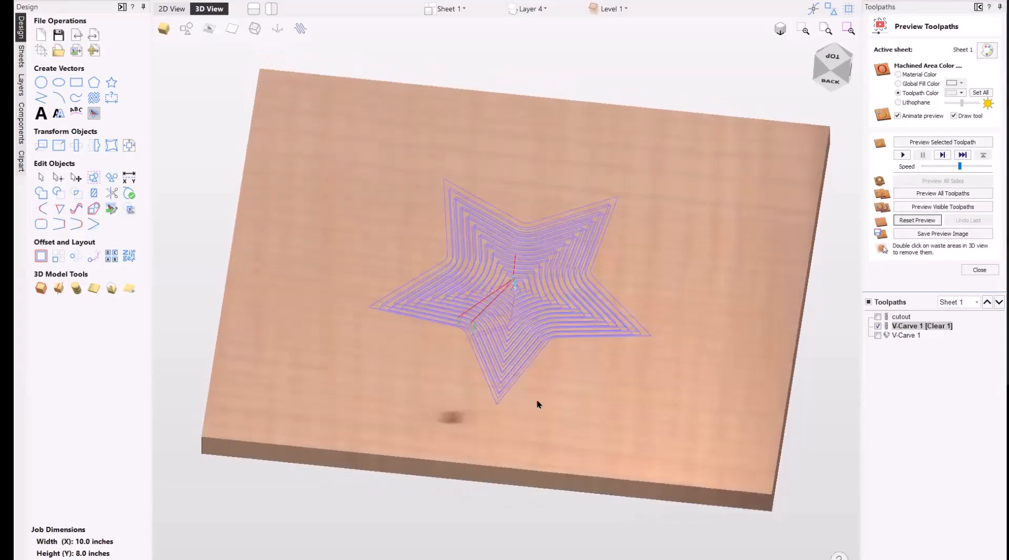
{"action": "left_click", "coordinate": [944, 143]}
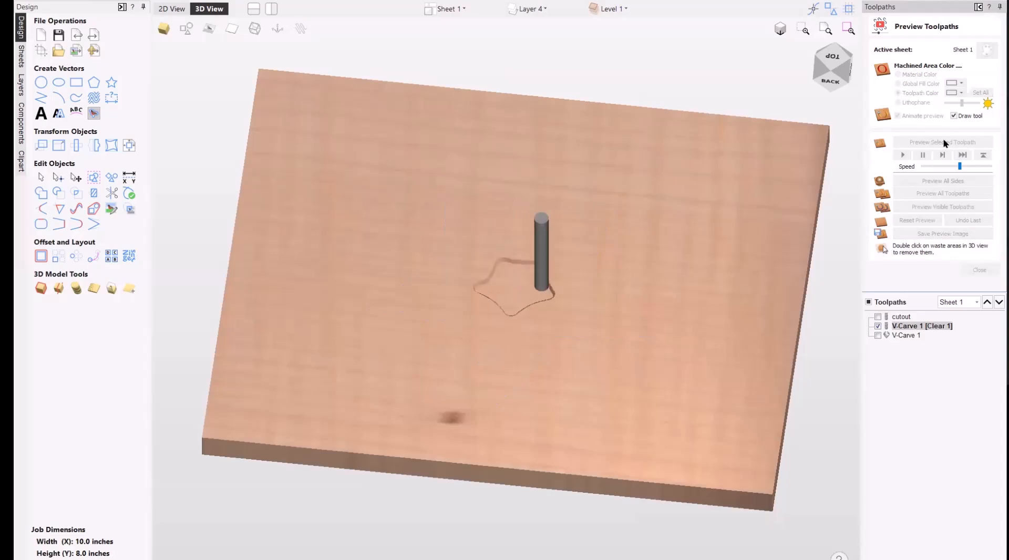
{"action": "left_click_drag", "start_coordinate": [960, 166], "coordinate": [990, 168]}
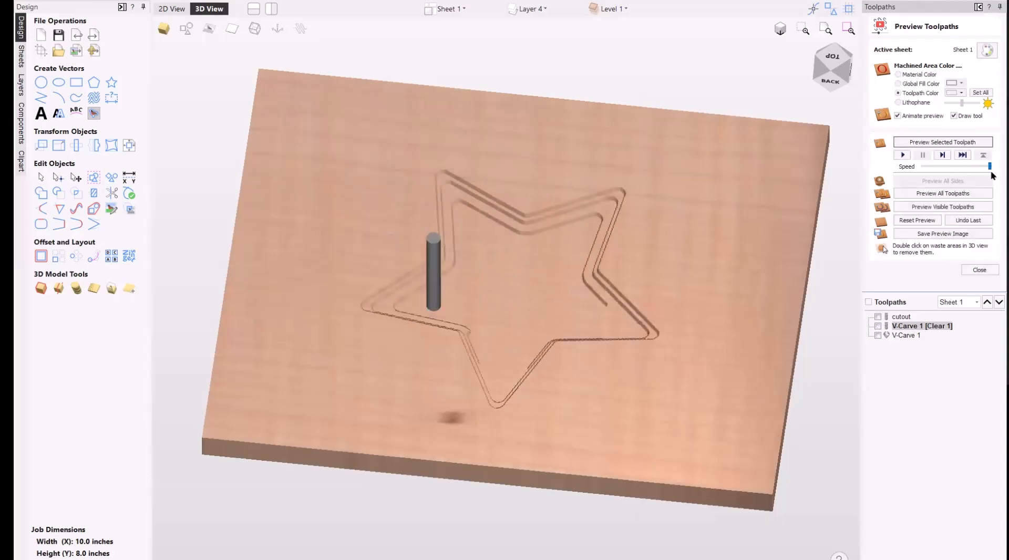
{"action": "left_click_drag", "start_coordinate": [781, 291], "coordinate": [752, 364]}
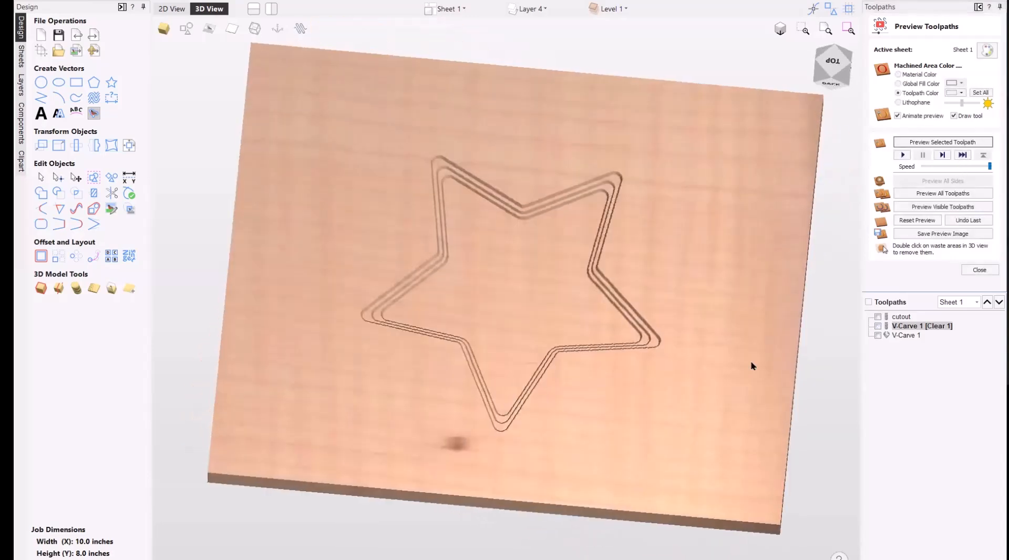
- Simulate the V-Carve 1 toolpath over the cleared pocket at reduced speed and inspect the star's points up close
{"action": "left_click", "coordinate": [877, 335]}
{"action": "left_click", "coordinate": [914, 337]}
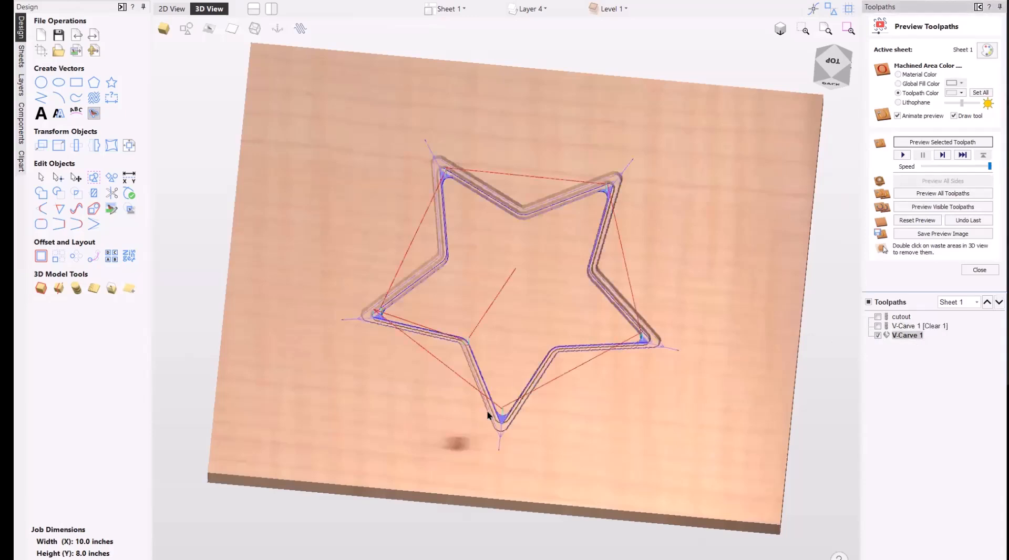
{"action": "left_click_drag", "start_coordinate": [487, 412], "coordinate": [489, 286]}
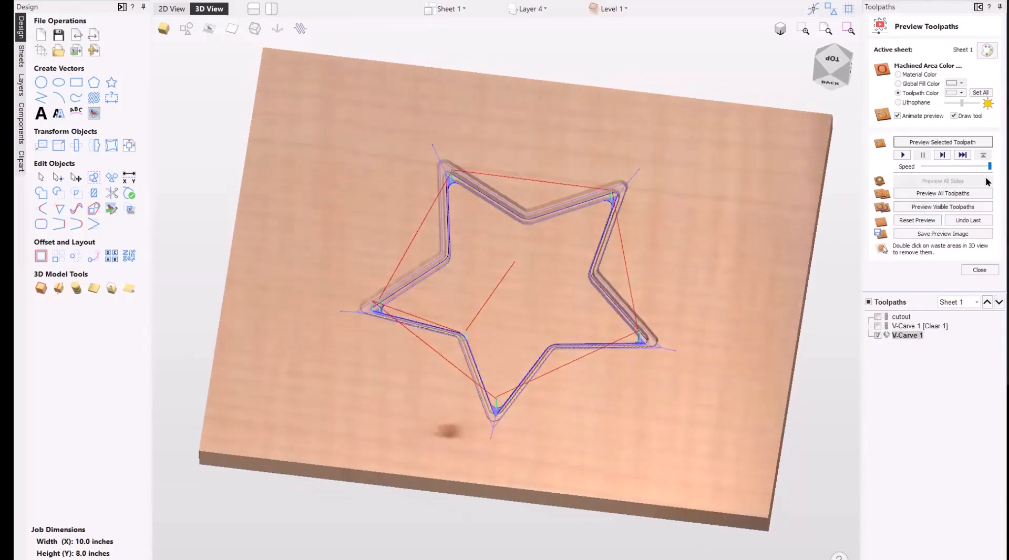
{"action": "left_click_drag", "start_coordinate": [990, 166], "coordinate": [975, 166]}
{"action": "left_click", "coordinate": [946, 143]}
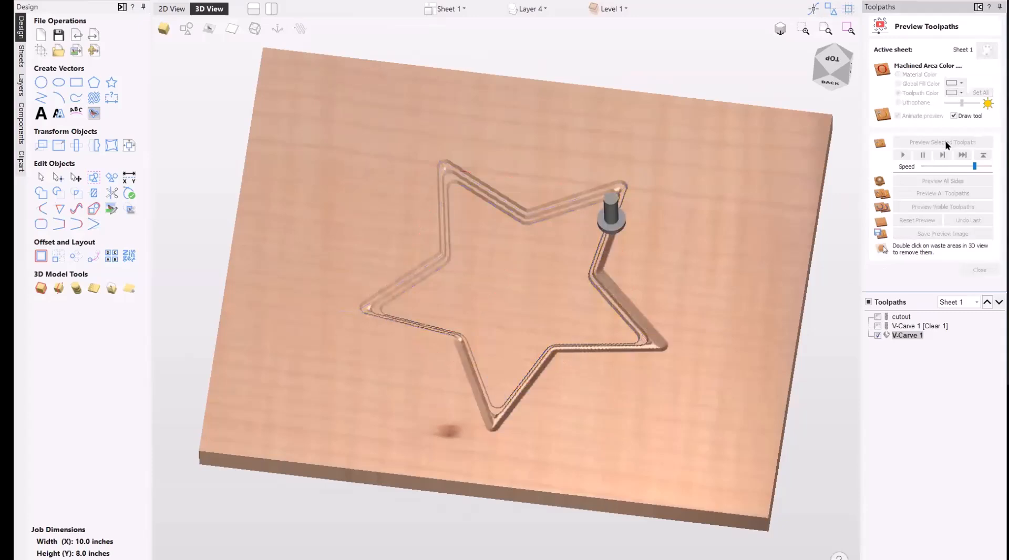
{"action": "left_click_drag", "start_coordinate": [805, 235], "coordinate": [503, 210]}
{"action": "scroll", "coordinate": [453, 156], "scroll_direction": "up", "scroll_amount": 5}
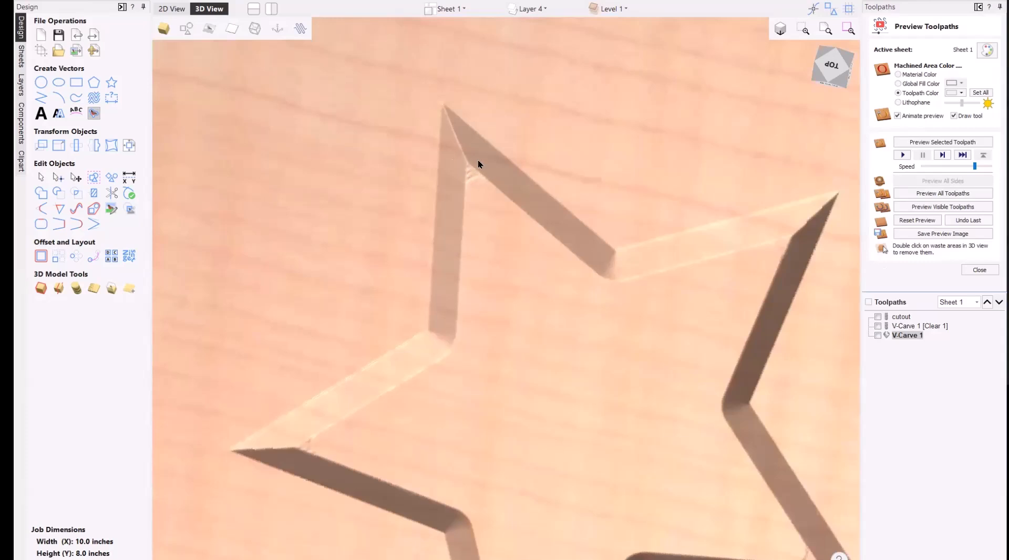
- Change the clearance strategy of the V-Carve 1 toolpath to Raster and recalculate it
{"action": "scroll", "coordinate": [549, 287], "scroll_direction": "down", "scroll_amount": 2}
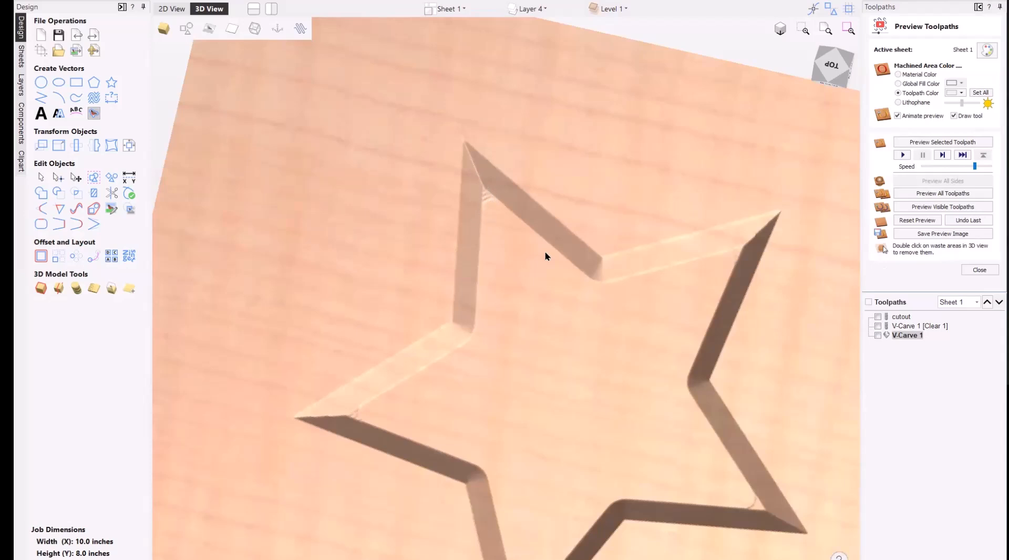
{"action": "scroll", "coordinate": [529, 304], "scroll_direction": "down", "scroll_amount": 2}
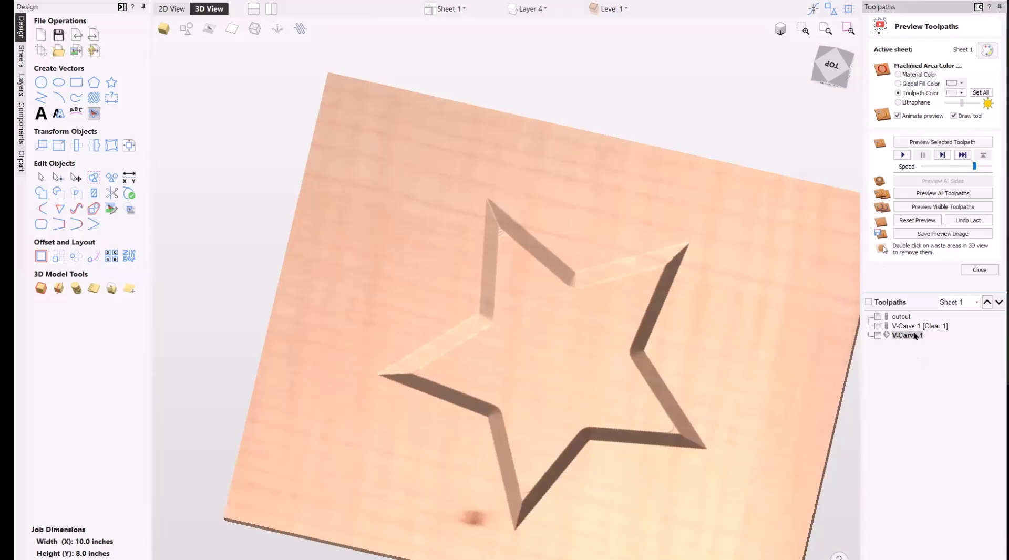
{"action": "scroll", "coordinate": [461, 322], "scroll_direction": "down", "scroll_amount": 2}
{"action": "left_click_drag", "start_coordinate": [461, 322], "coordinate": [485, 433]}
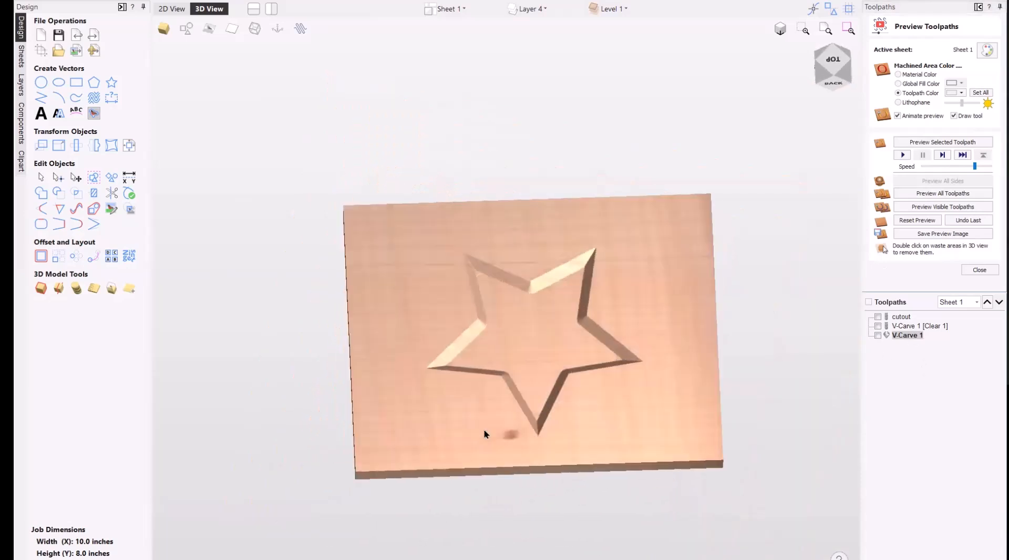
{"action": "double_click", "coordinate": [893, 336]}
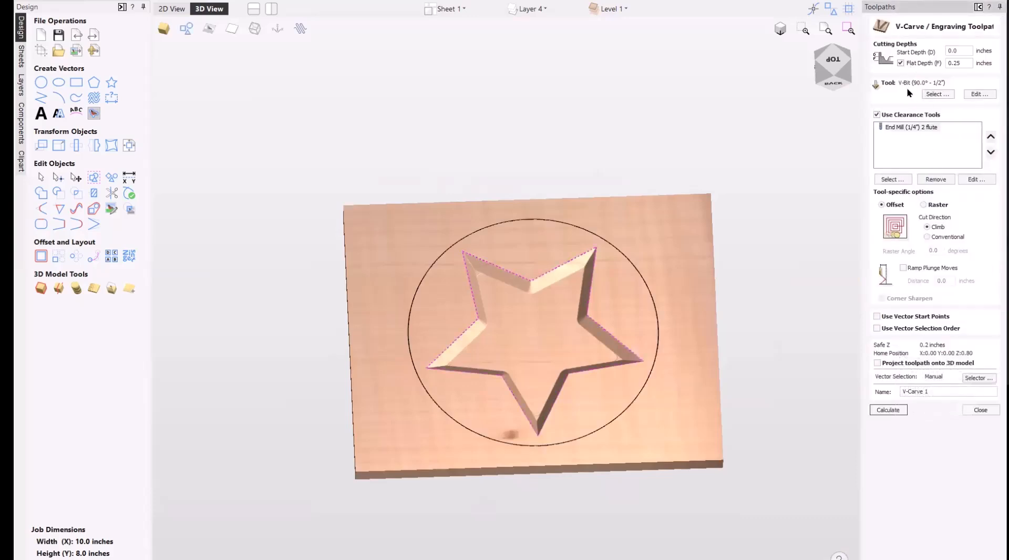
{"action": "left_click", "coordinate": [923, 205]}
{"action": "left_click_drag", "start_coordinate": [577, 316], "coordinate": [772, 302]}
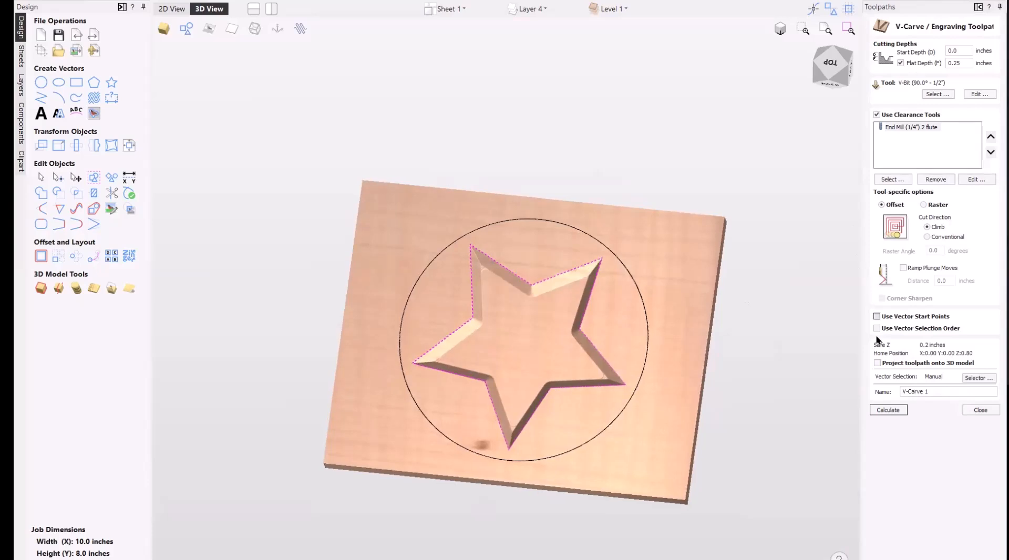
{"action": "left_click", "coordinate": [922, 206]}
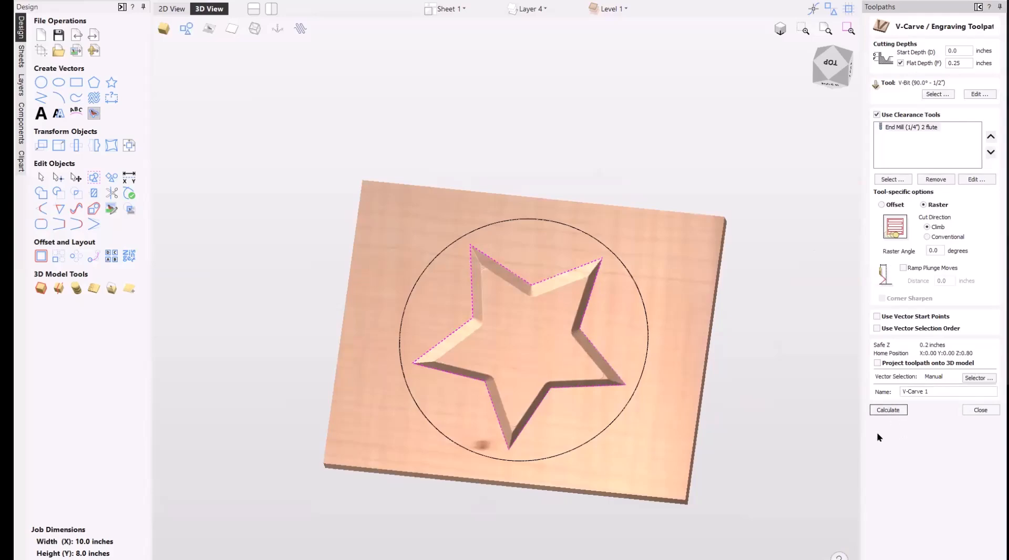
{"action": "left_click", "coordinate": [887, 411]}
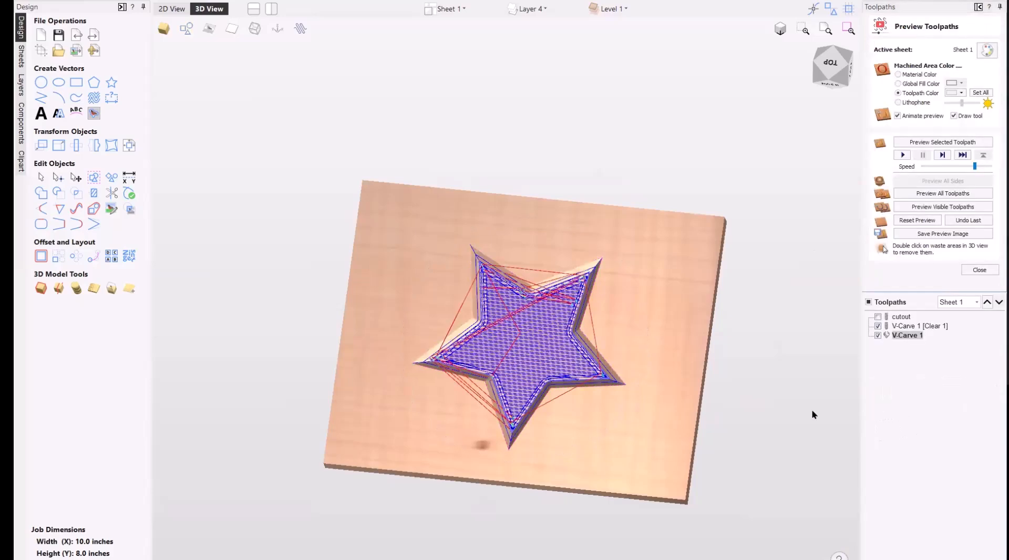
- Examine the recalculated raster toolpath on the star, showing V-Carve 1 alone and V-Carve 1 [Clear 1] alone
{"action": "left_click_drag", "start_coordinate": [593, 402], "coordinate": [538, 375]}
{"action": "scroll", "coordinate": [538, 375], "scroll_direction": "up", "scroll_amount": 5}
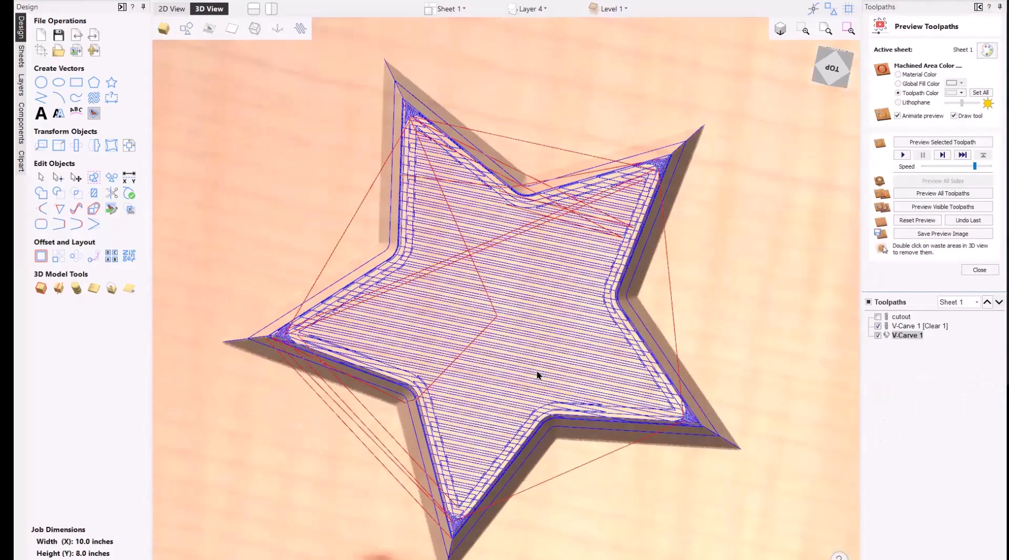
{"action": "scroll", "coordinate": [484, 342], "scroll_direction": "down", "scroll_amount": 5}
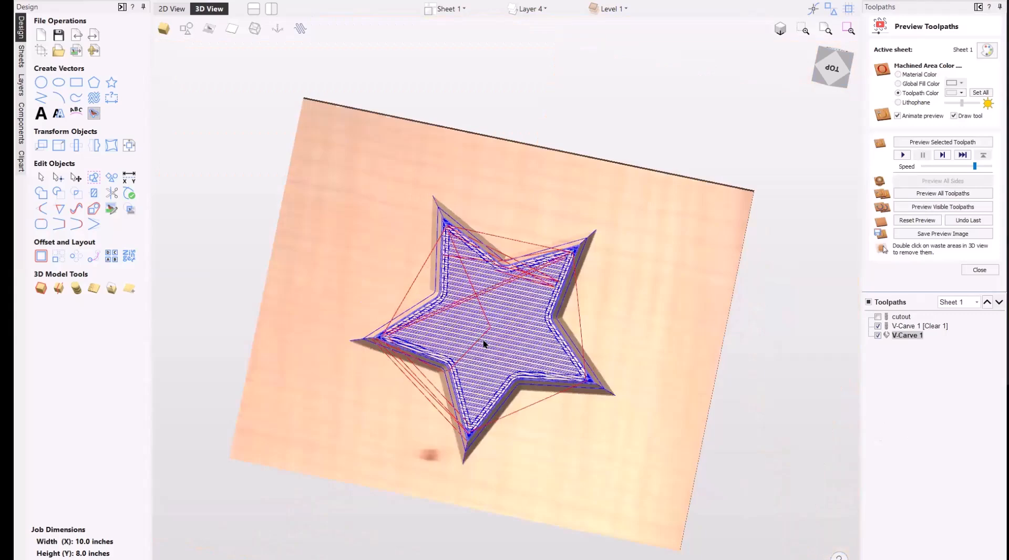
{"action": "left_click", "coordinate": [878, 326]}
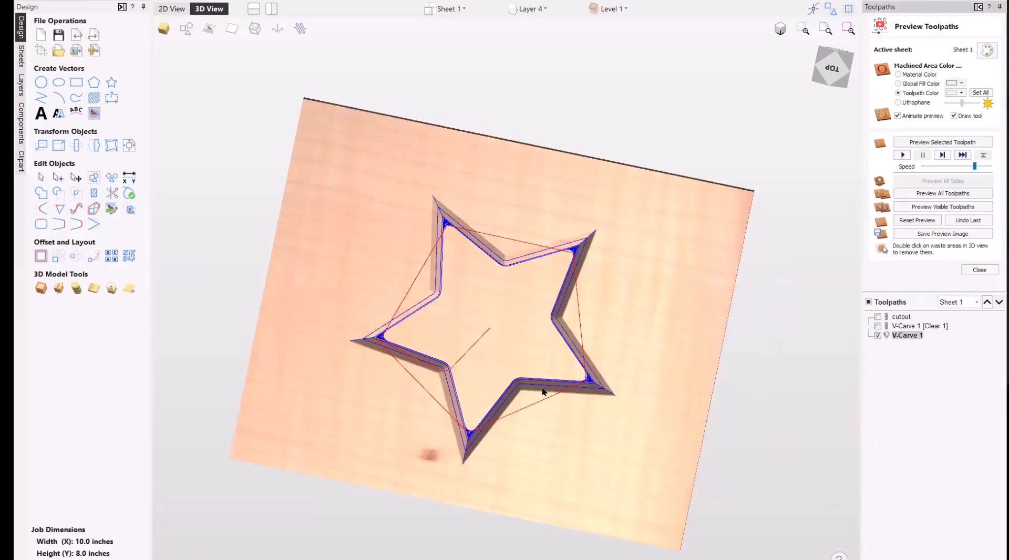
{"action": "left_click", "coordinate": [878, 334]}
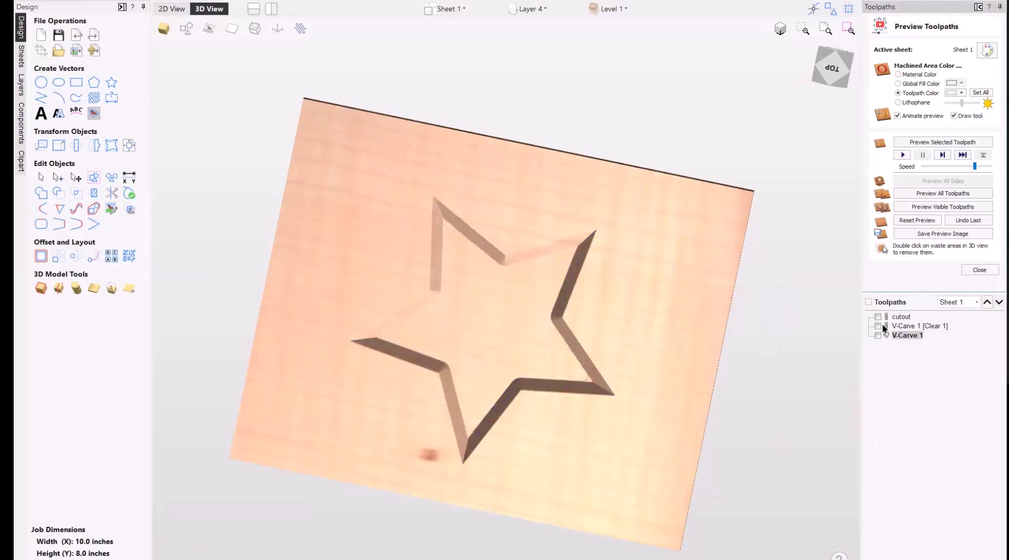
{"action": "left_click", "coordinate": [878, 326]}
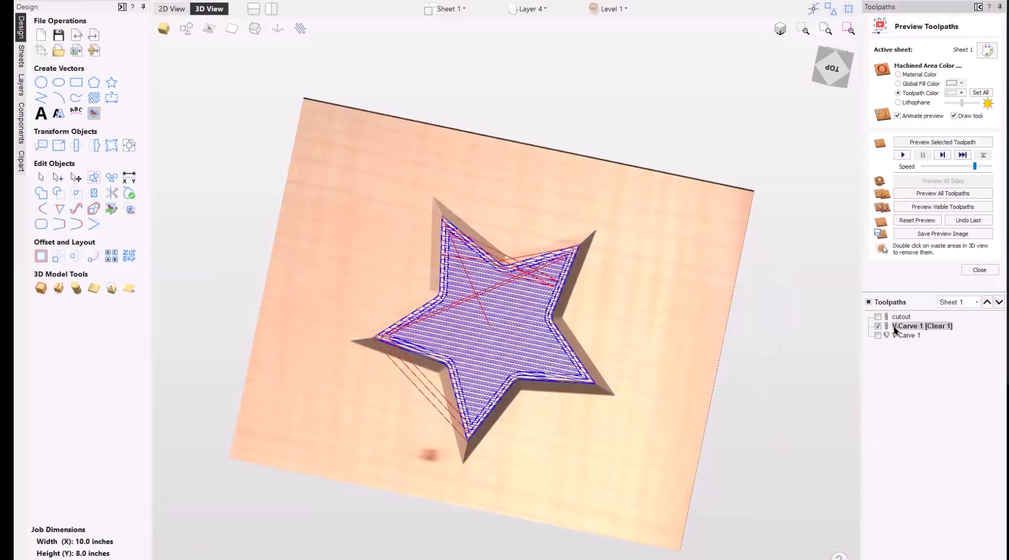
- Reset the preview and simulate the V-Carve 1 [Clear 1] raster toolpath, then close the preview
{"action": "left_click", "coordinate": [917, 220]}
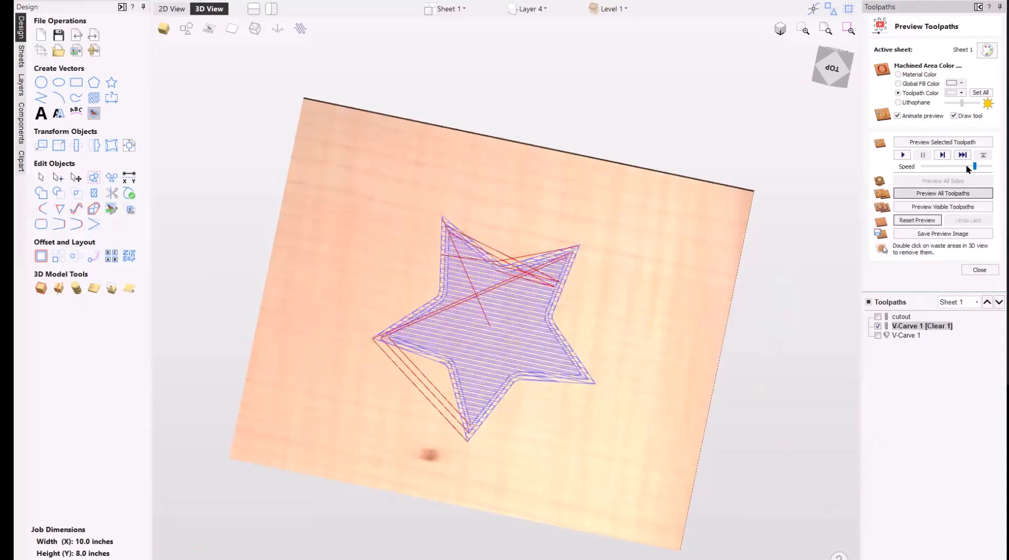
{"action": "left_click", "coordinate": [941, 145]}
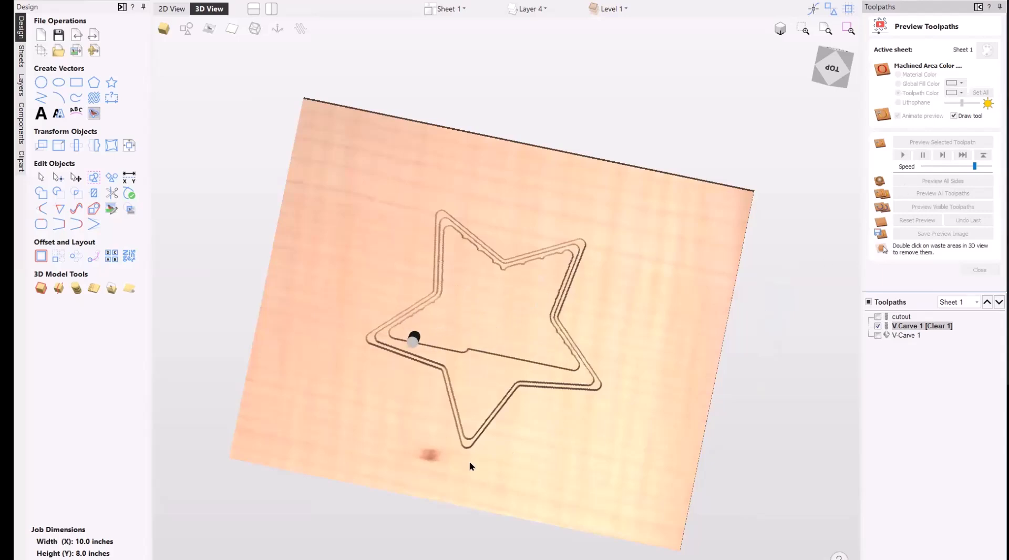
{"action": "left_click_drag", "start_coordinate": [470, 463], "coordinate": [466, 396]}
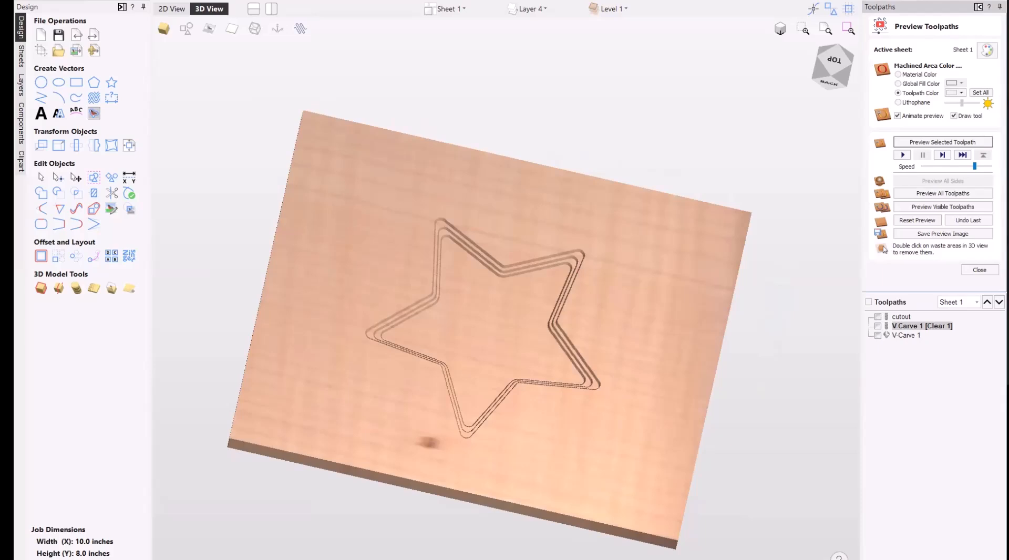
{"action": "left_click", "coordinate": [970, 270]}
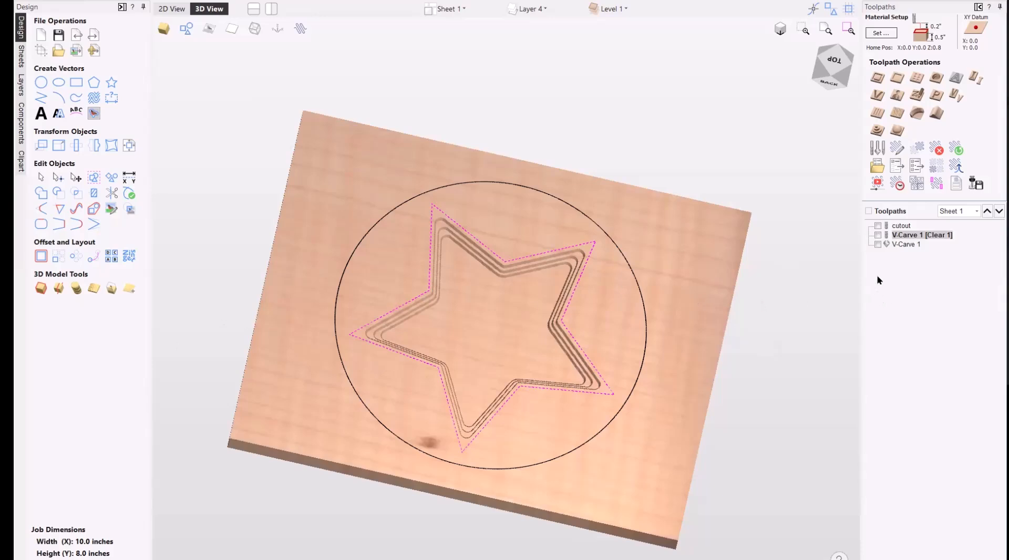
- Open the toolpaths summary and set the scale factor for the machining time estimates to 2
{"action": "left_click", "coordinate": [898, 185]}
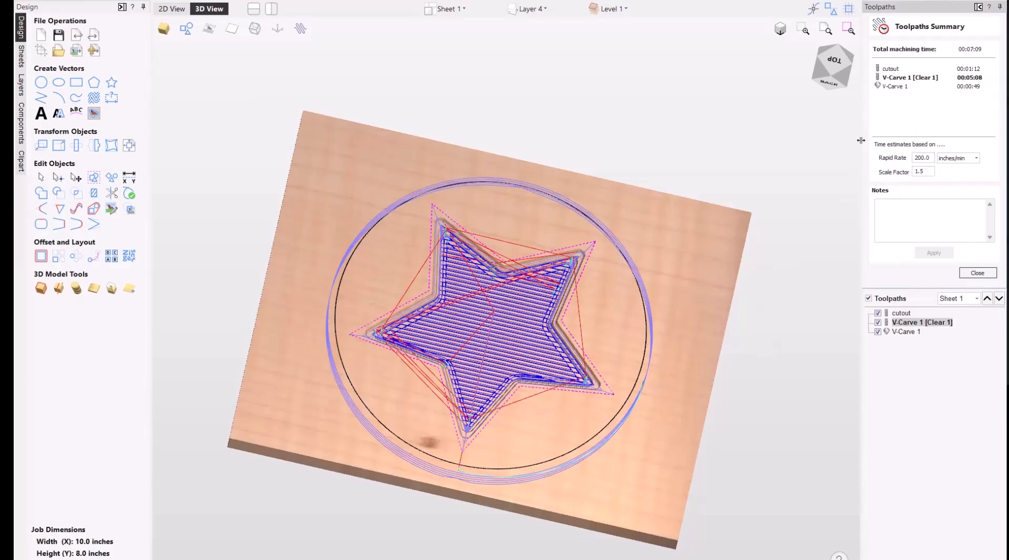
{"action": "left_click", "coordinate": [923, 158]}
{"action": "left_click", "coordinate": [929, 172]}
{"action": "left_click", "coordinate": [925, 172]}
{"action": "key", "text": "BackSpace"}
{"action": "left_click_drag", "start_coordinate": [922, 171], "coordinate": [866, 171]}
{"action": "type", "text": "2"}
{"action": "left_click", "coordinate": [979, 274]}
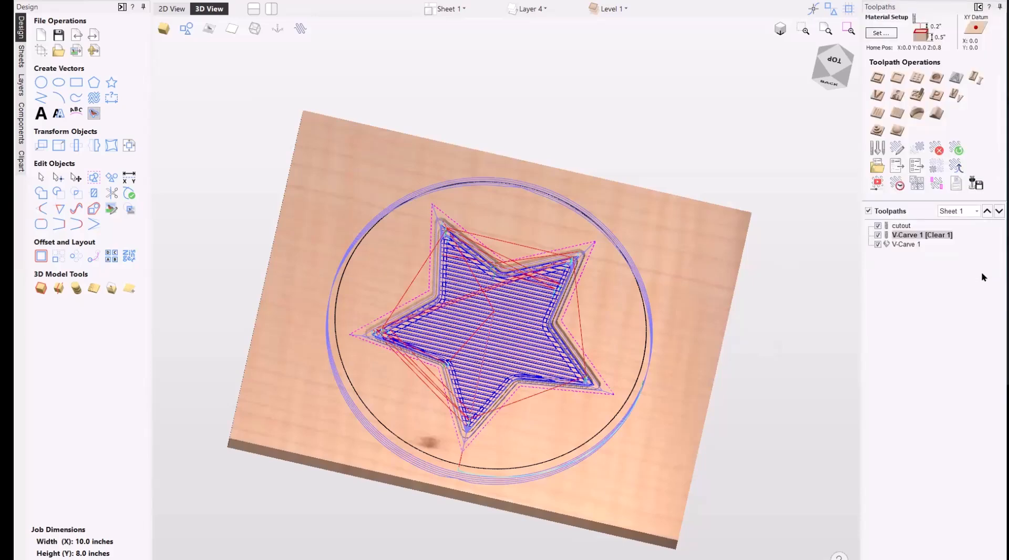
- Duplicate the V-Carve 1 toolpath and reorder the list so V-Carve 1 sits above both copies
{"action": "left_click", "coordinate": [904, 244]}
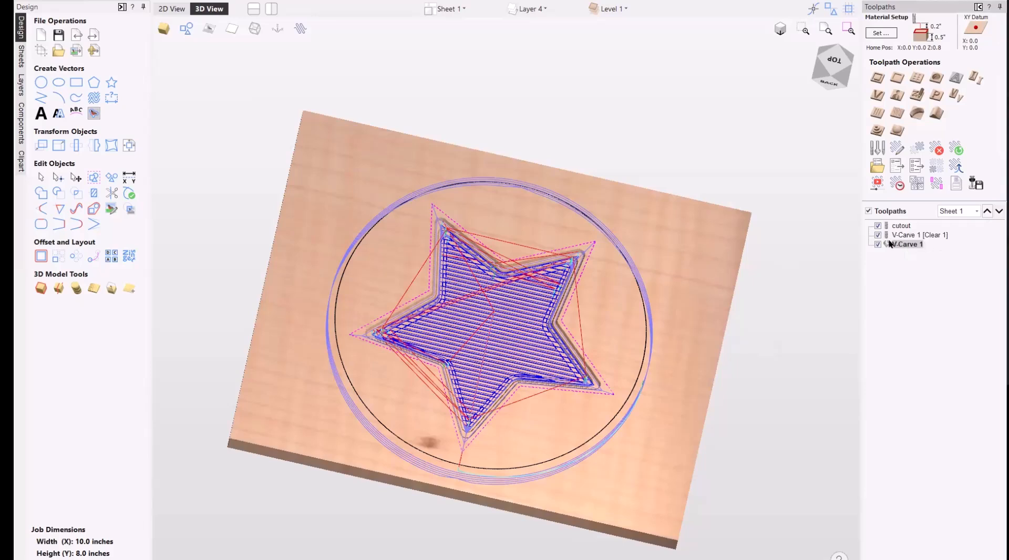
{"action": "left_click", "coordinate": [917, 149]}
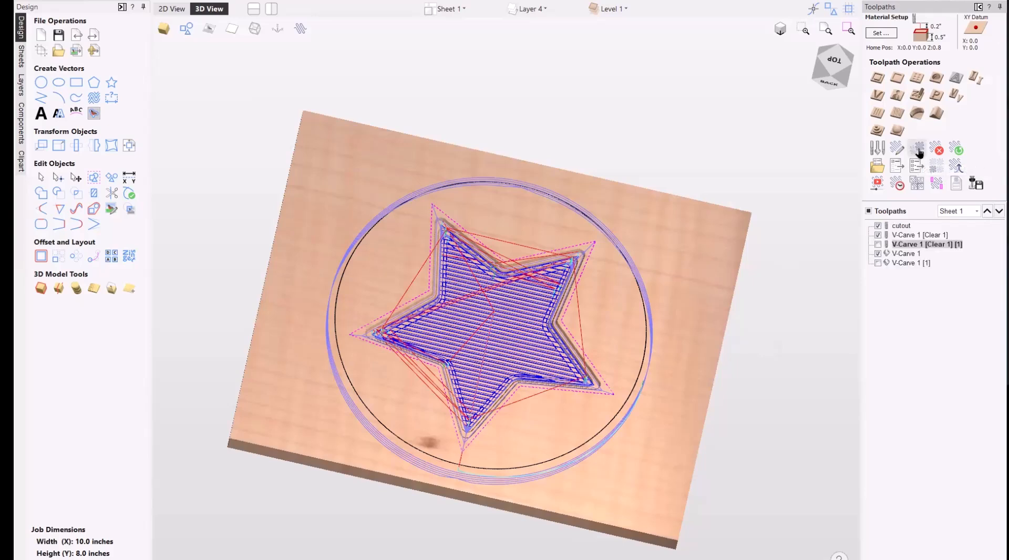
{"action": "left_click", "coordinate": [917, 263]}
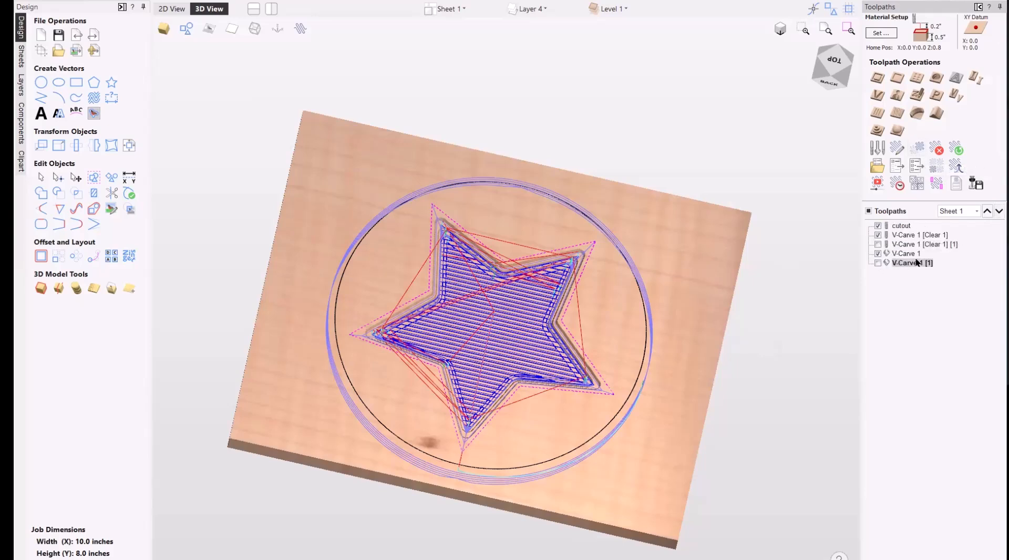
{"action": "left_click", "coordinate": [986, 212]}
{"action": "left_click", "coordinate": [900, 263]}
{"action": "left_click", "coordinate": [986, 211]}
{"action": "left_click", "coordinate": [986, 211]}
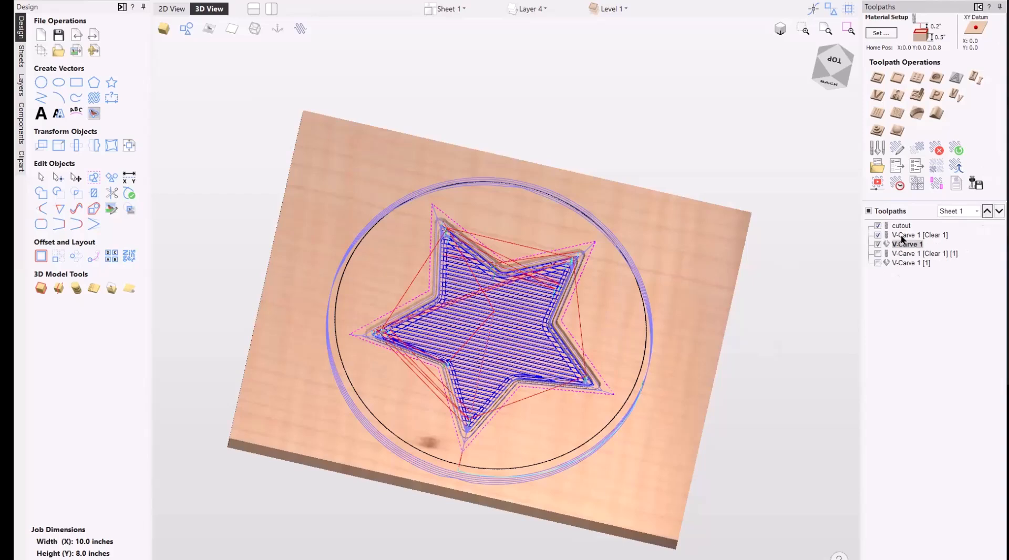
- Edit the duplicated V-Carve toolpath to use no clearance tools, name it VC2, and recalculate
{"action": "left_click", "coordinate": [902, 236]}
{"action": "left_click", "coordinate": [902, 243]}
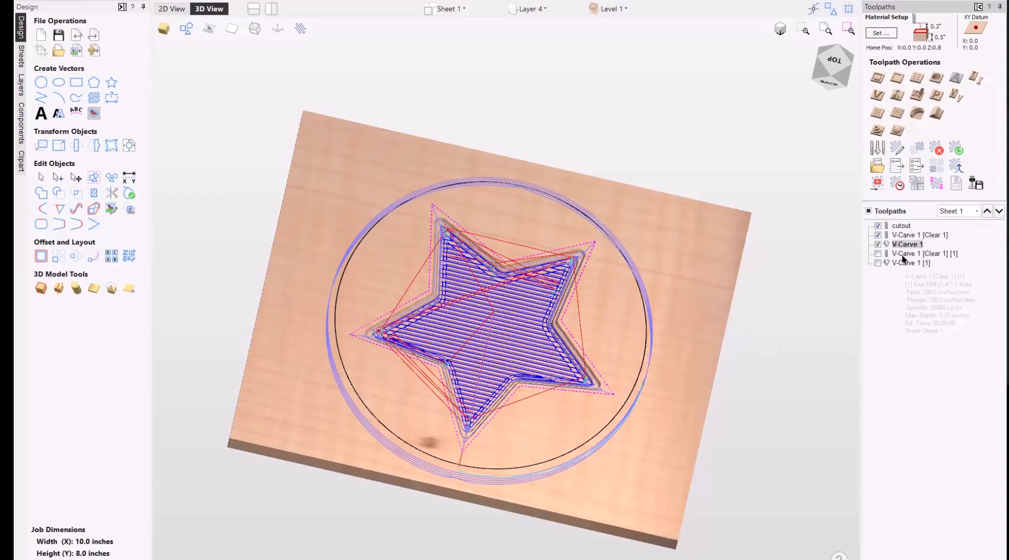
{"action": "left_click", "coordinate": [904, 254]}
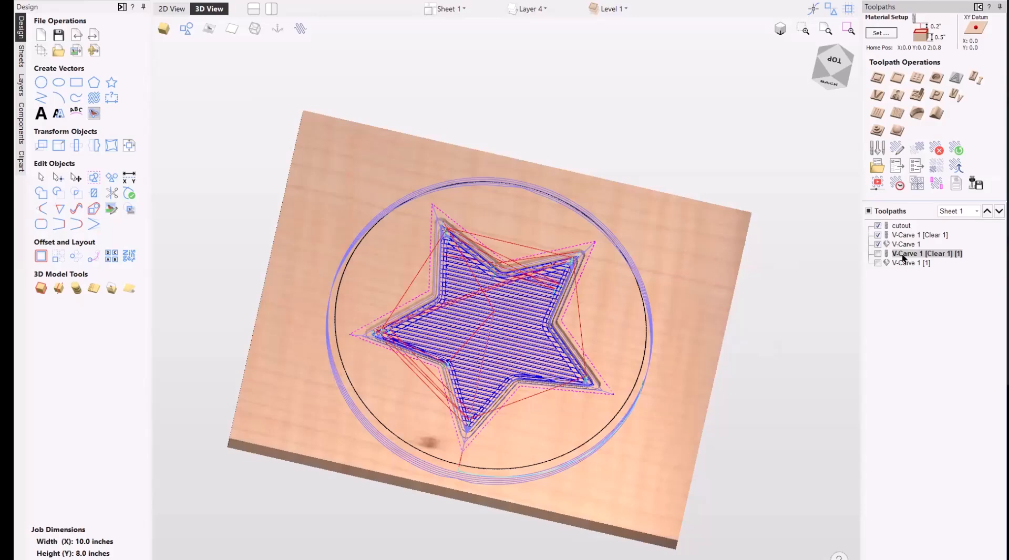
{"action": "double_click", "coordinate": [904, 255]}
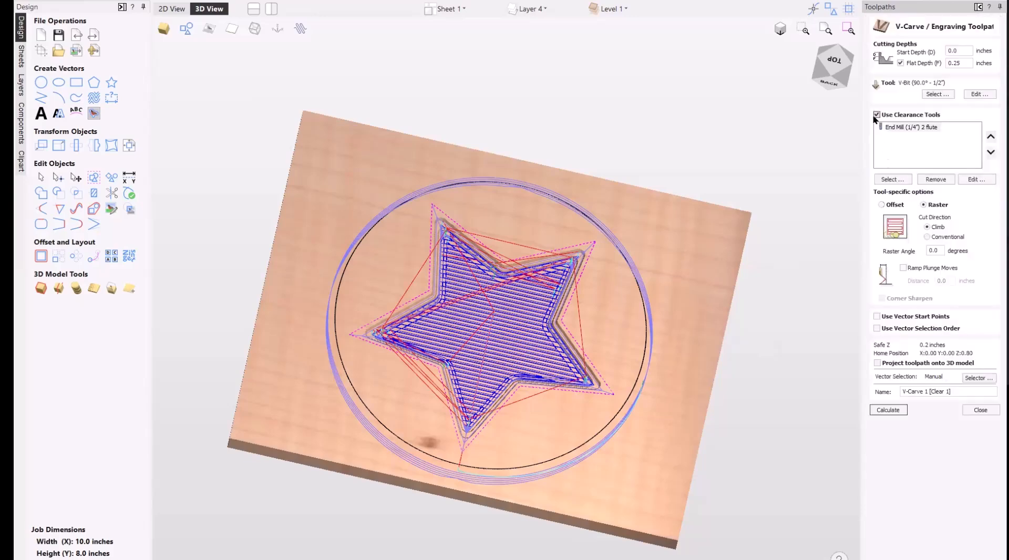
{"action": "left_click", "coordinate": [876, 115]}
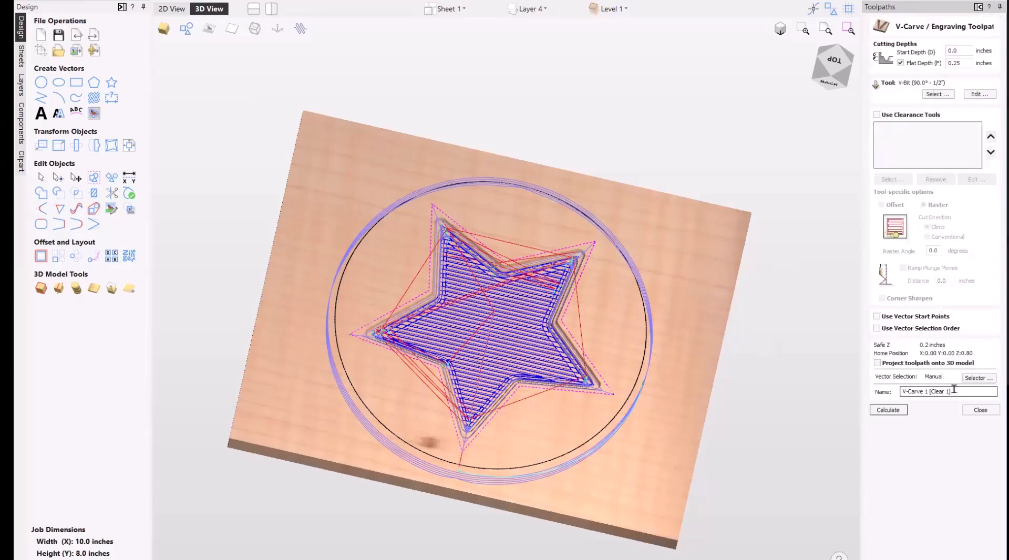
{"action": "left_click_drag", "start_coordinate": [954, 389], "coordinate": [889, 390]}
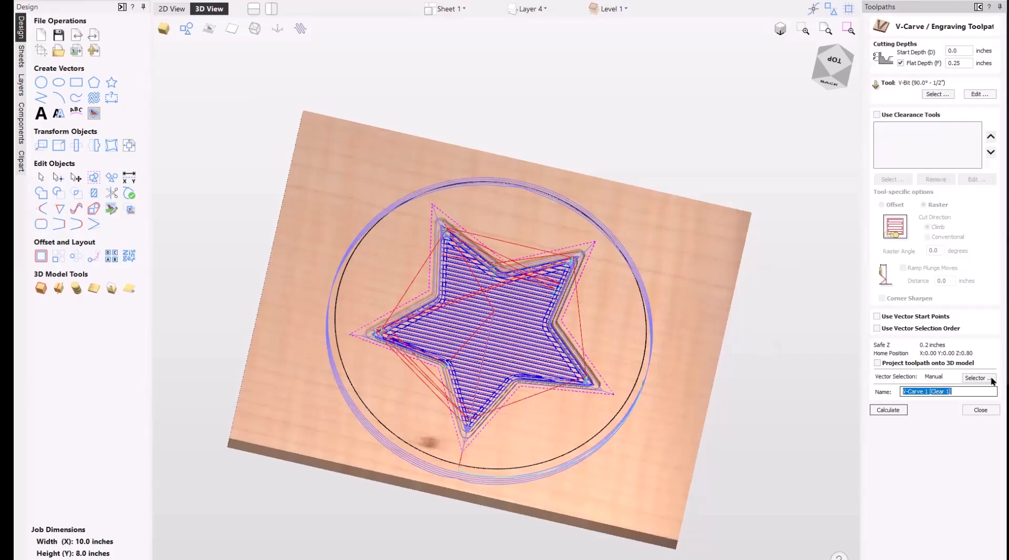
{"action": "type", "text": "VC2"}
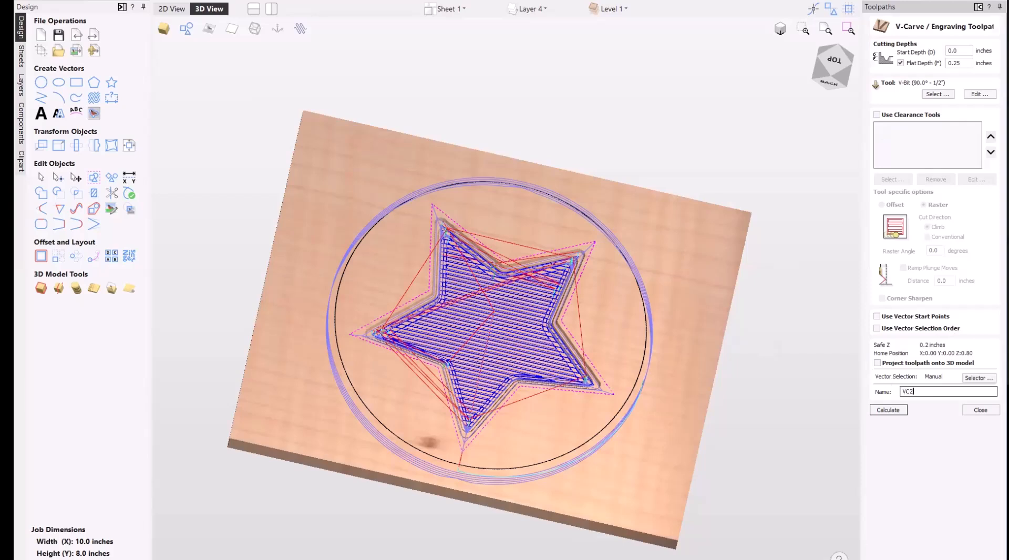
{"action": "left_click", "coordinate": [887, 410]}
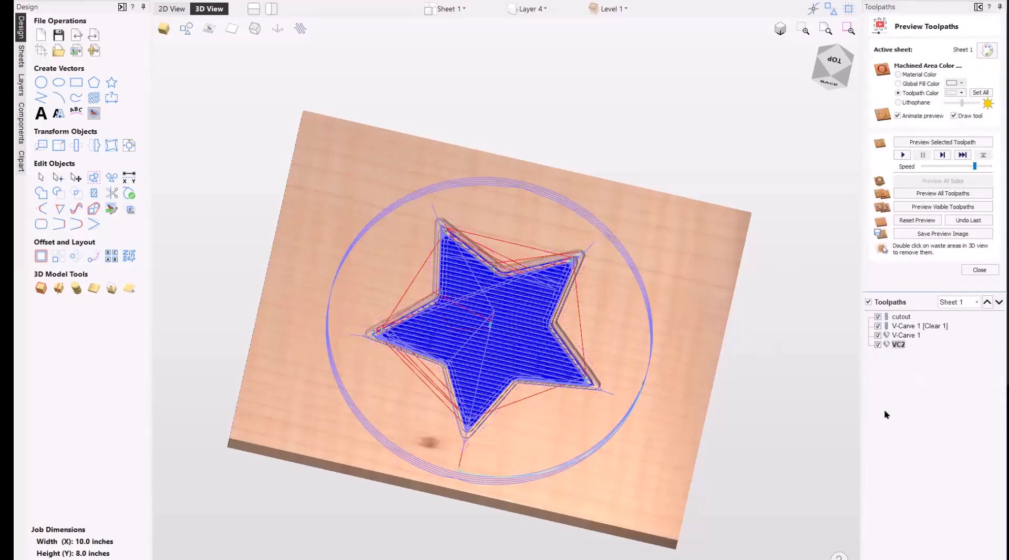
- Compare the estimated machining times of V-Carve 1, its clearance toolpath and VC2 in the toolpaths summary
{"action": "left_click", "coordinate": [985, 269]}
{"action": "left_click", "coordinate": [896, 183]}
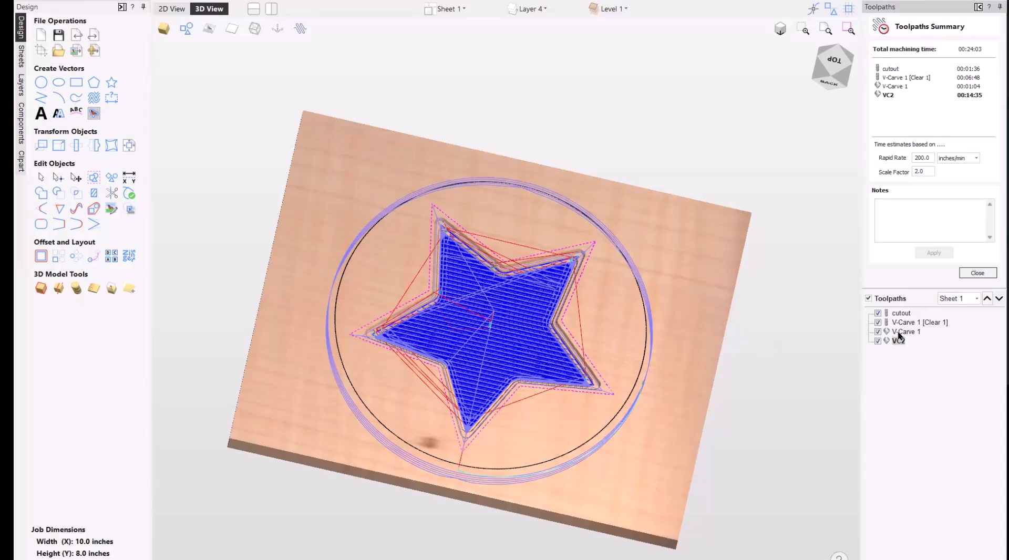
{"action": "mouse_move", "coordinate": [898, 334]}
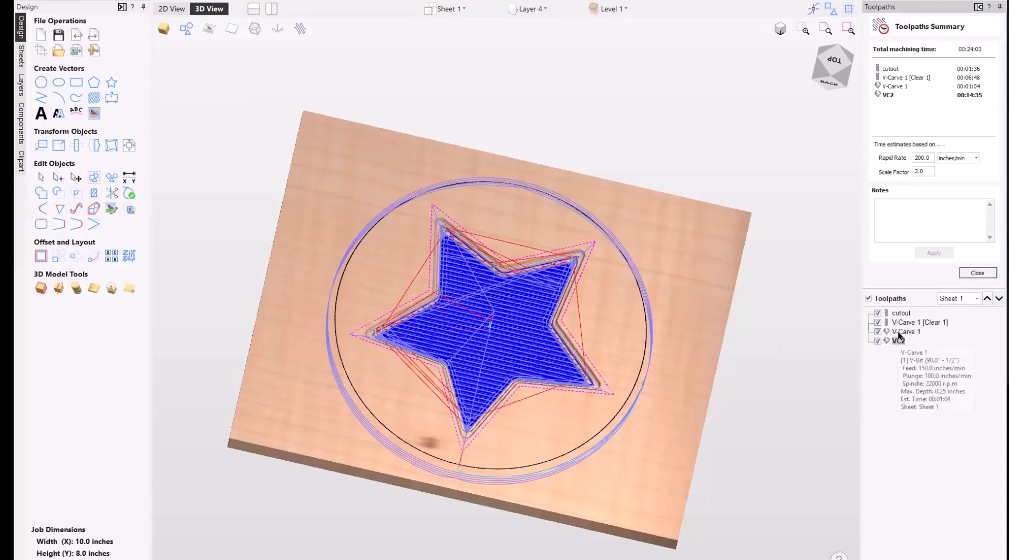